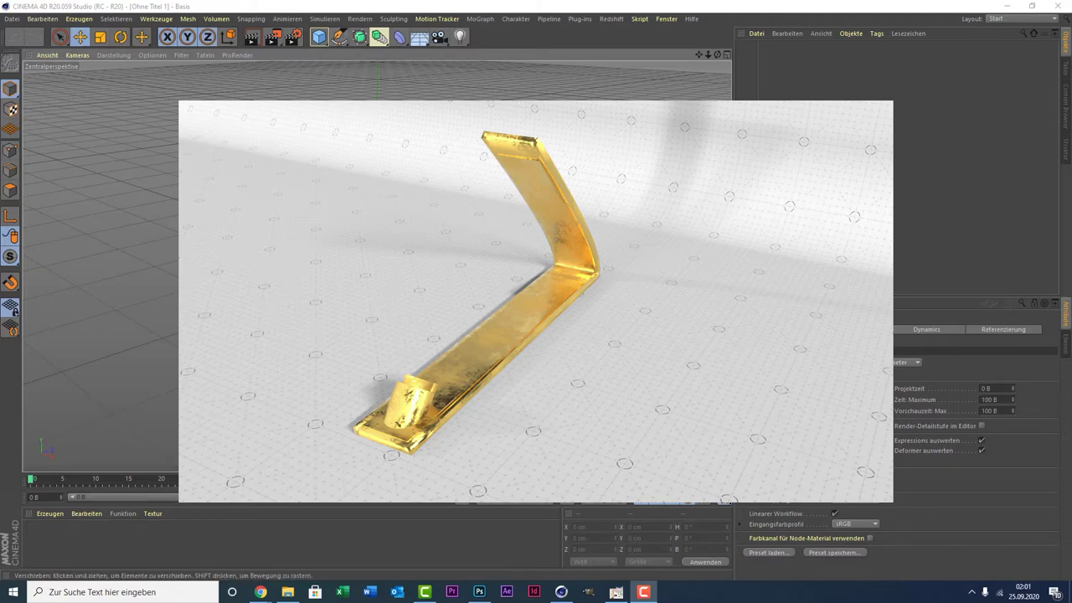
Maximize the right side (Rechts) view so it fills the whole viewport area.
middle_click(169, 296)
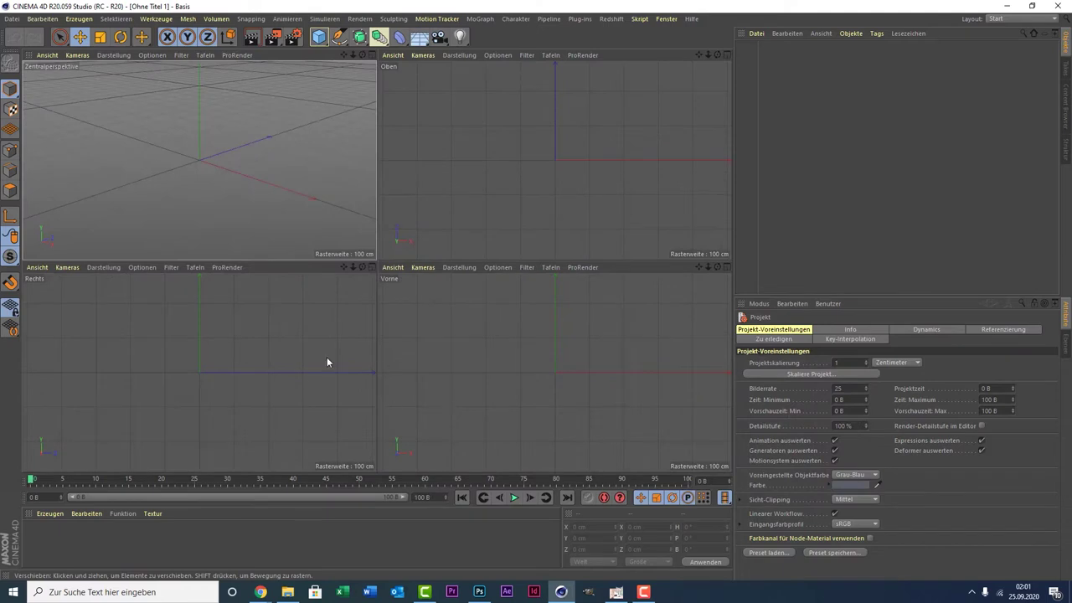
middle_click(183, 379)
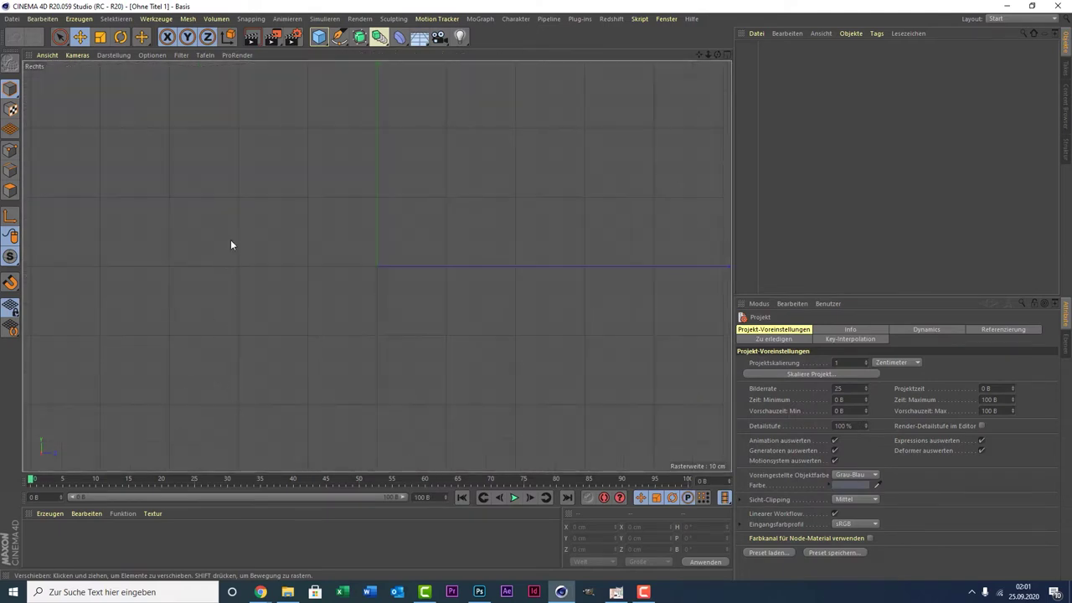
Draw a three-point spline with Spline-Stift: top point, lower-left corner, then lower-right end.
click(340, 38)
click(369, 56)
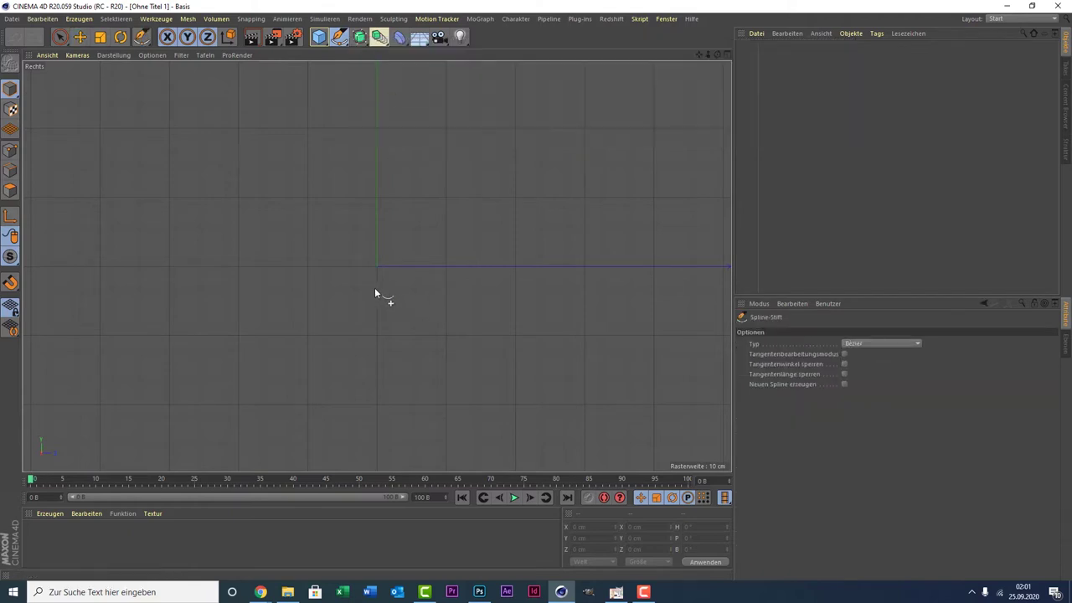
click(376, 100)
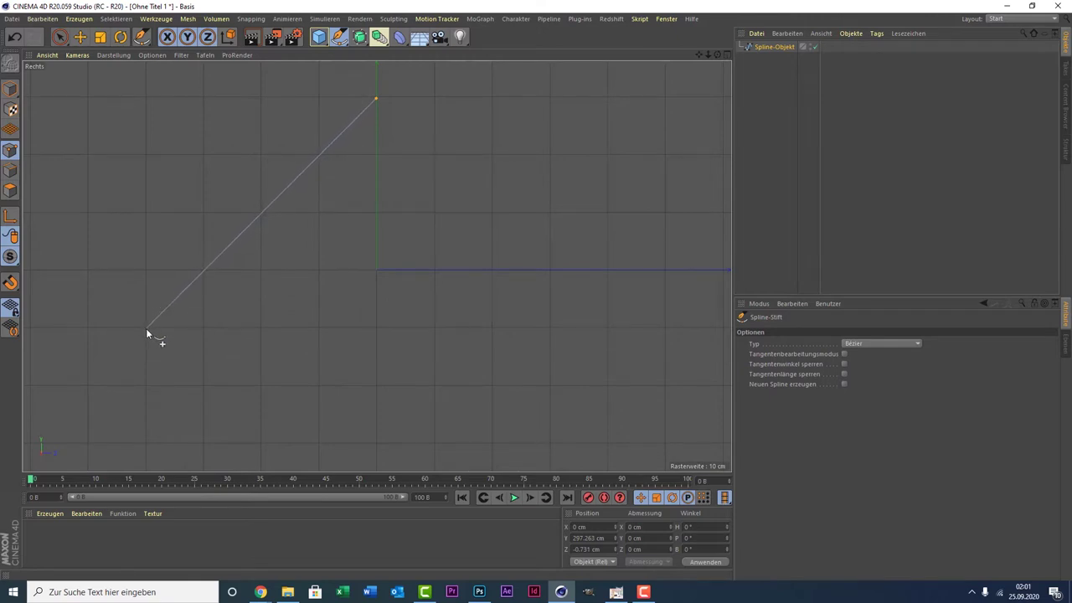
click(86, 385)
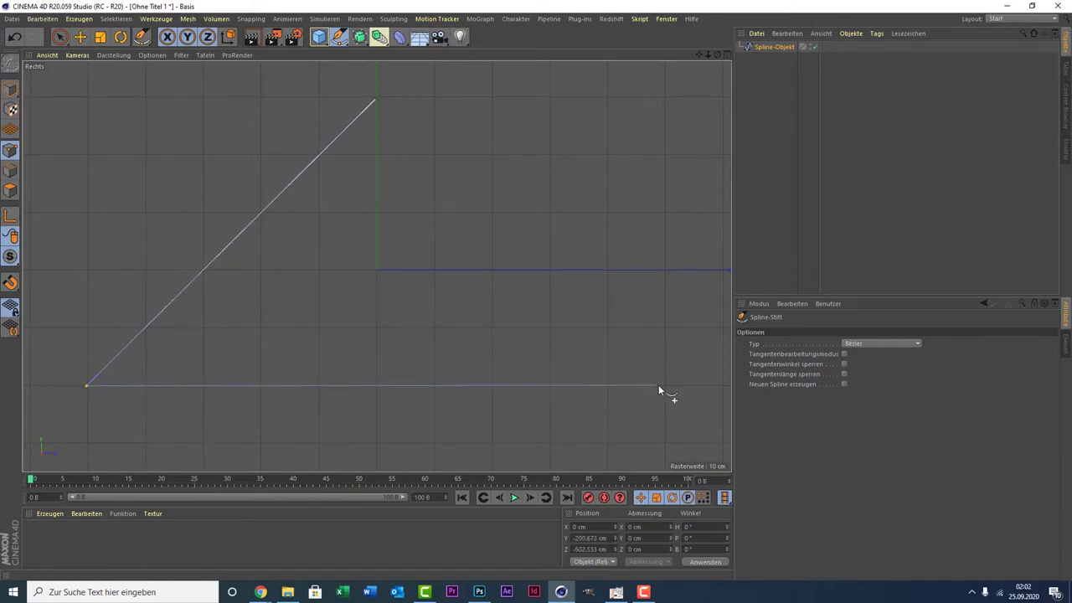
click(374, 102)
click(376, 103)
click(679, 385)
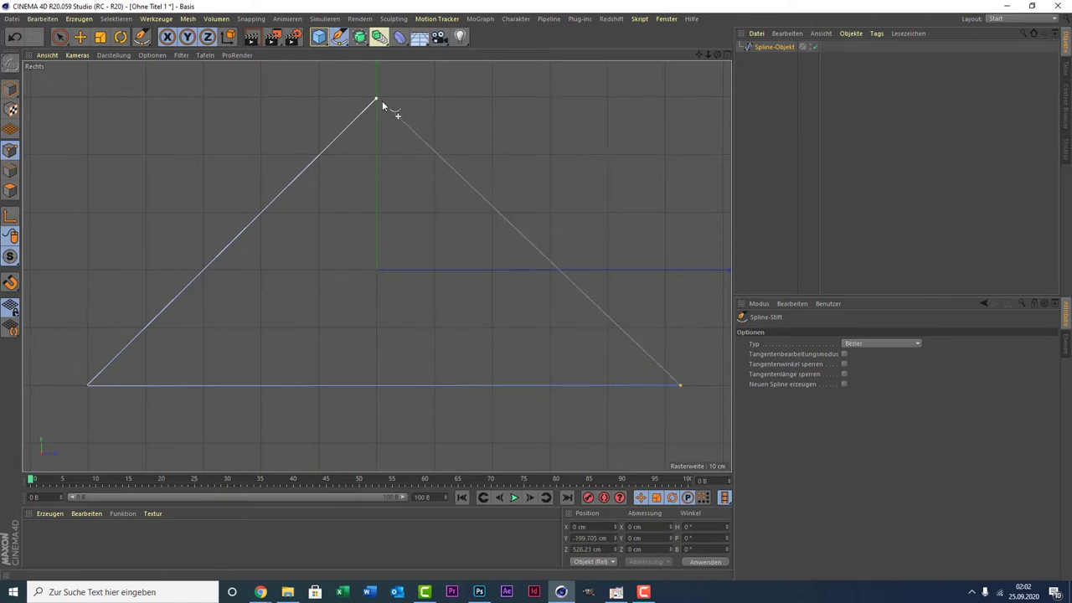
Add an extra point on the spline's bottom segment with Punkt erzeugen.
right_click(412, 237)
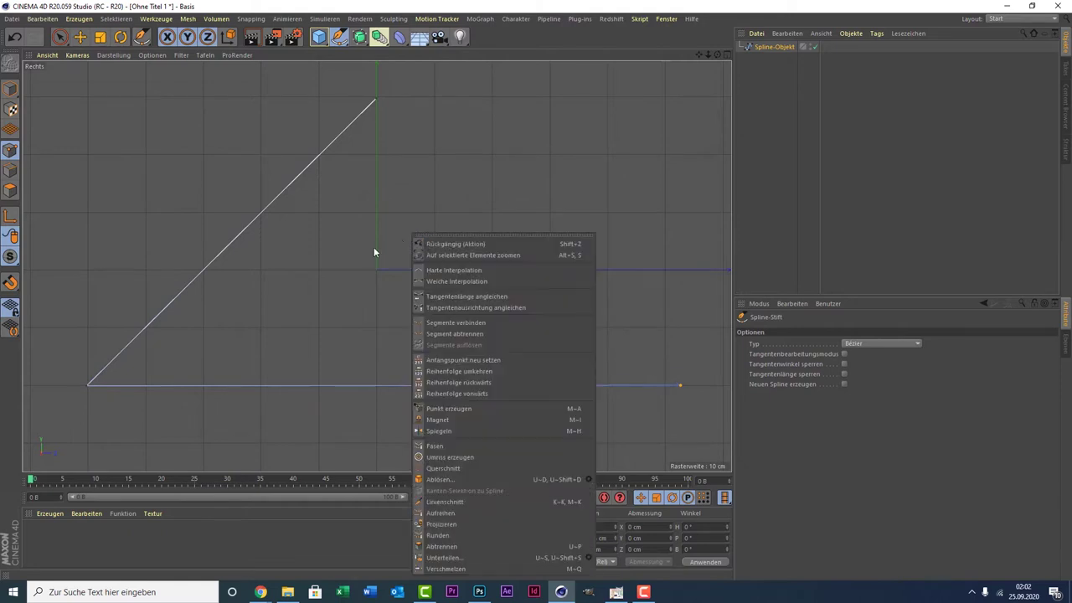
click(475, 407)
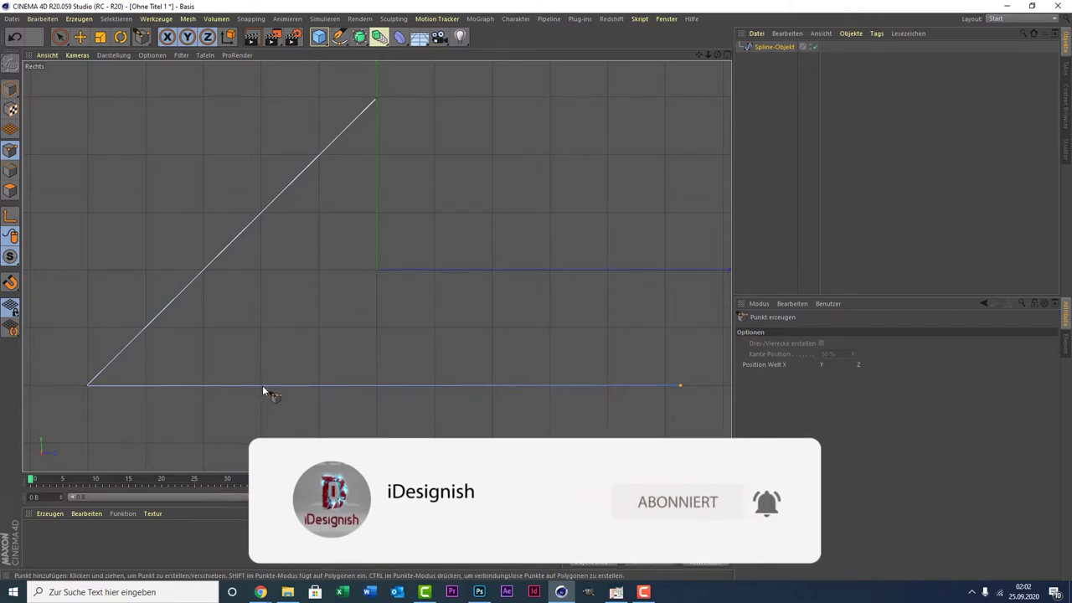
click(263, 386)
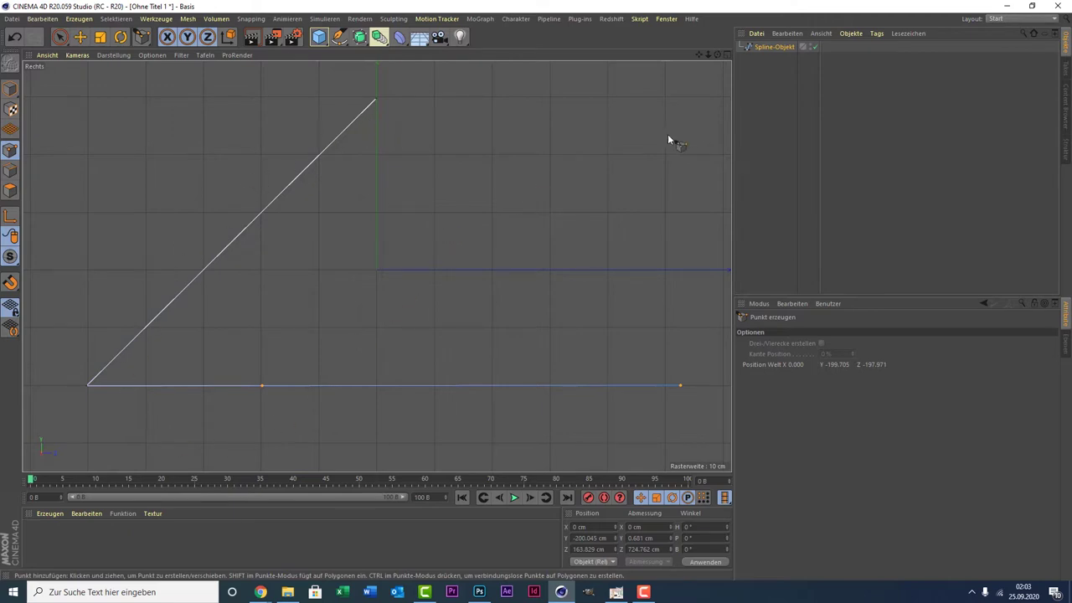
Set the Spline-Objekt type to B-Spline to round the lower-left corner.
click(767, 47)
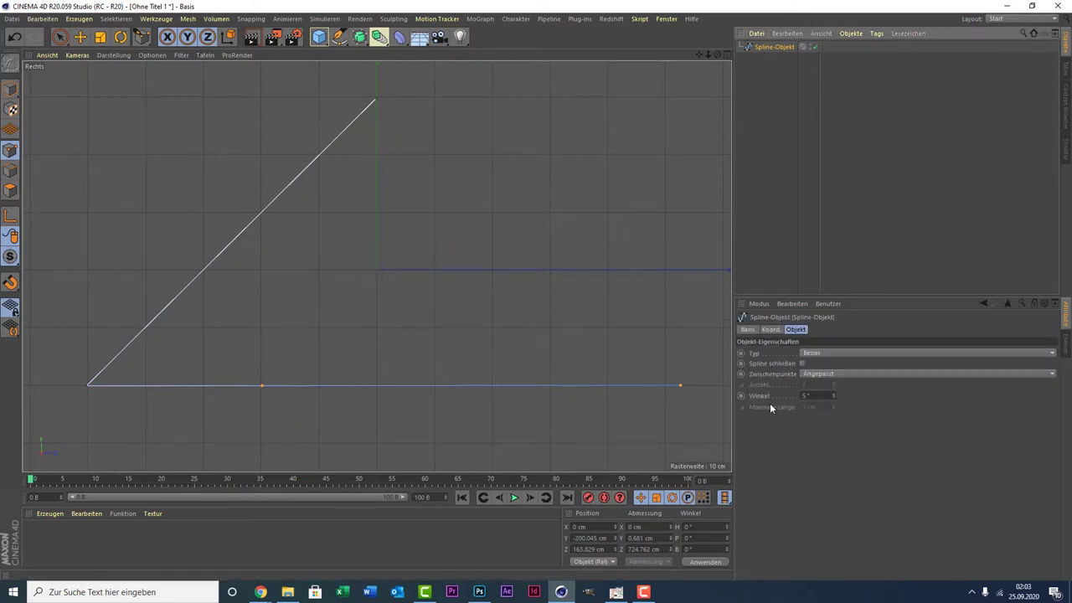
click(835, 353)
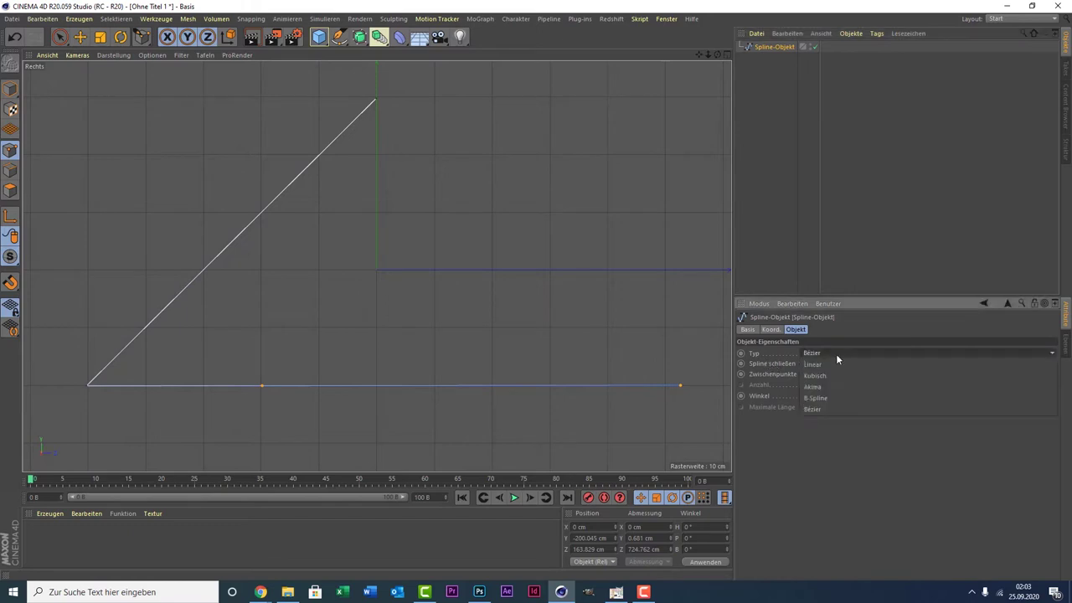
click(827, 399)
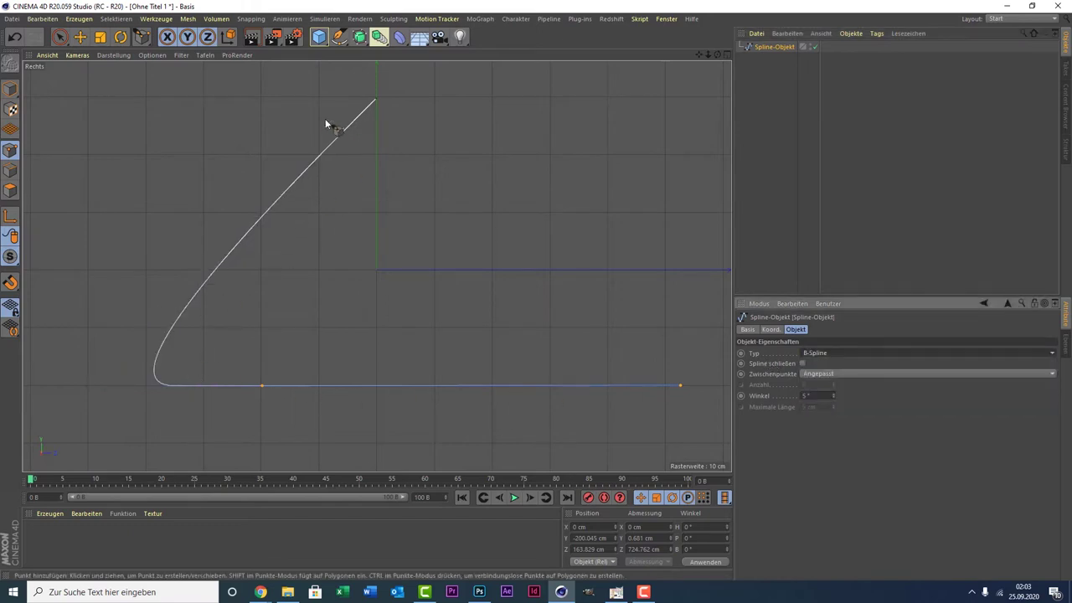
Maximize and angle the perspective view, then switch to Model mode with Live Selection.
middle_click(373, 277)
middle_click(289, 235)
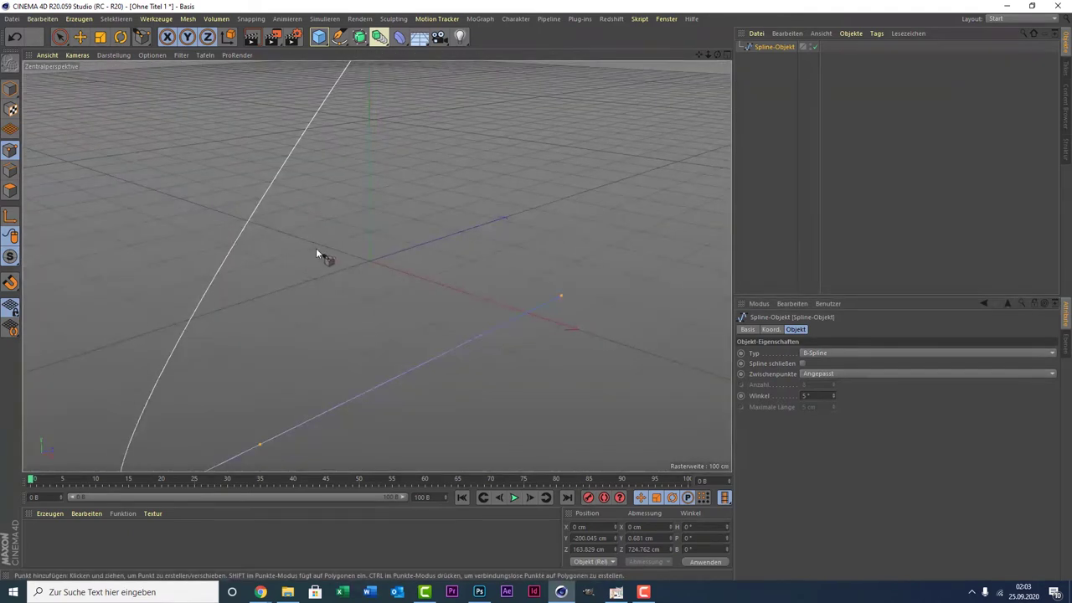
scroll(316, 254, down, 2)
scroll(548, 177, down, 2)
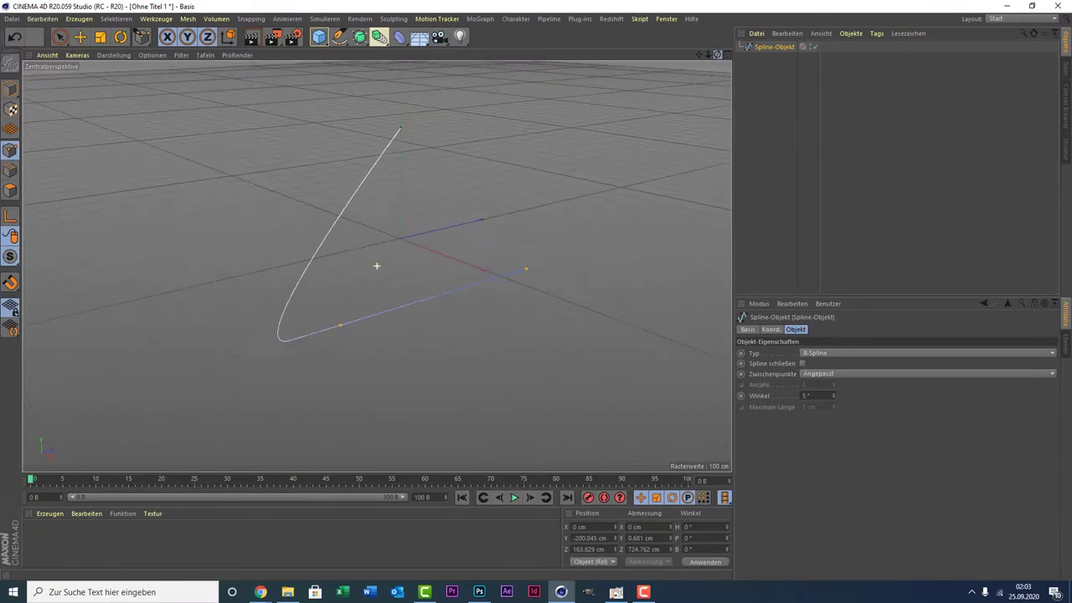
drag(717, 53, 686, 59)
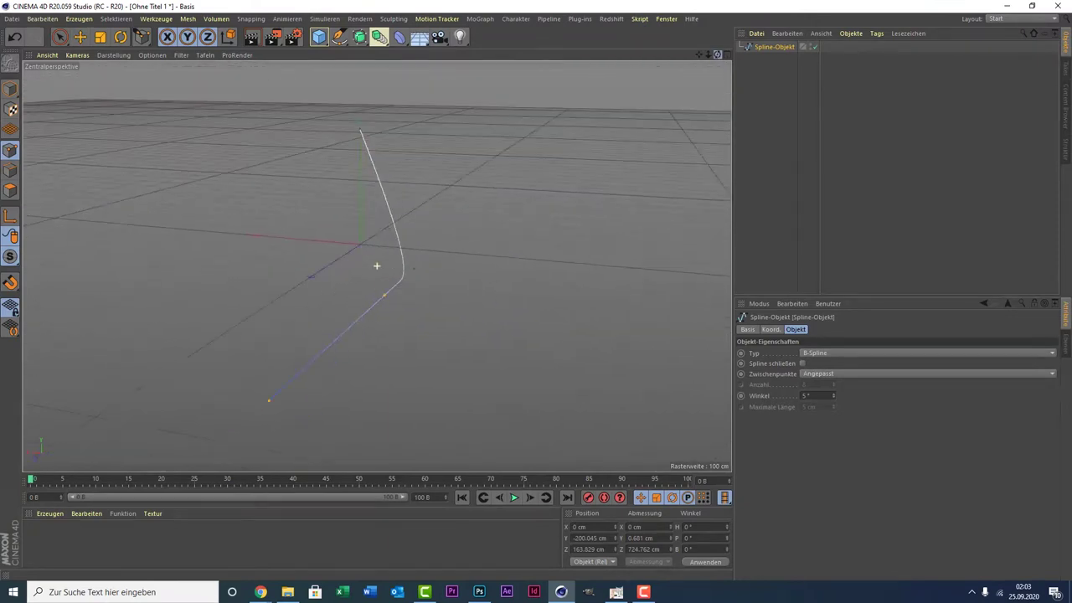
click(10, 92)
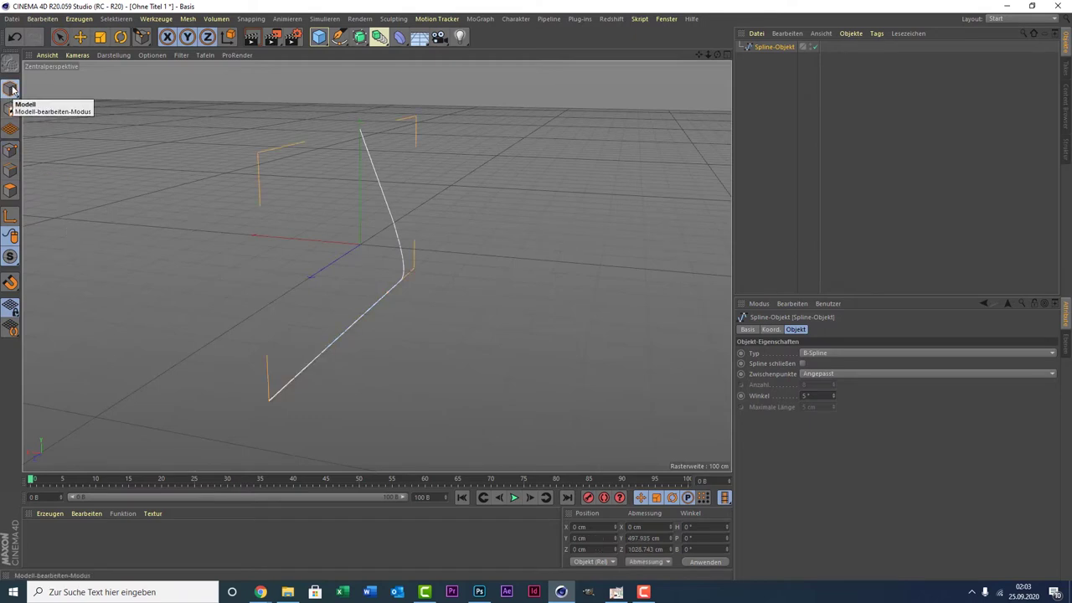
click(59, 37)
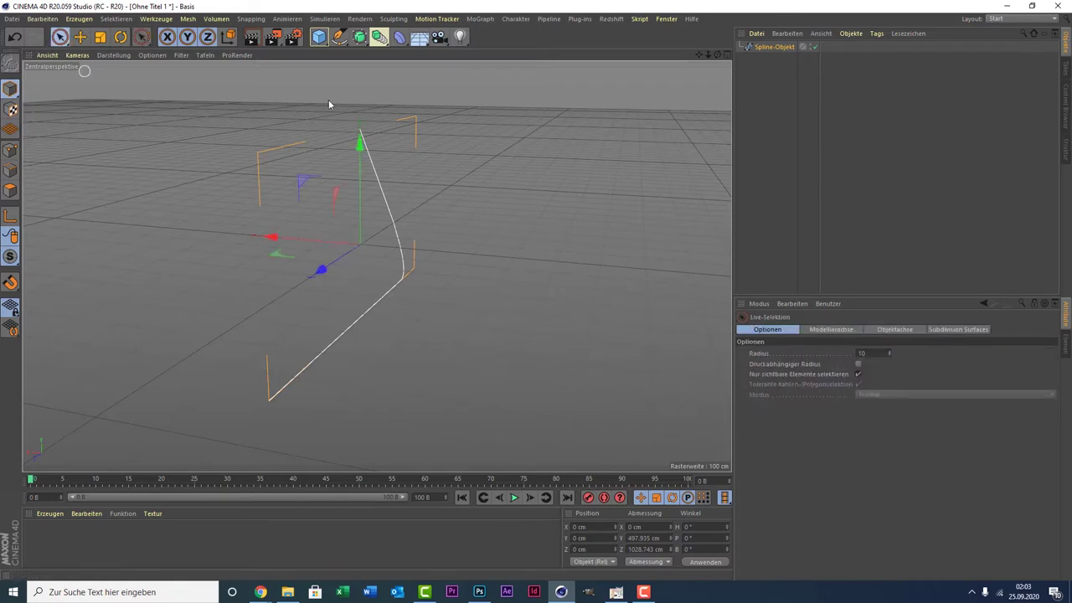
Duplicate Spline-Objekt and shift the copy about 89 cm along X.
click(763, 48)
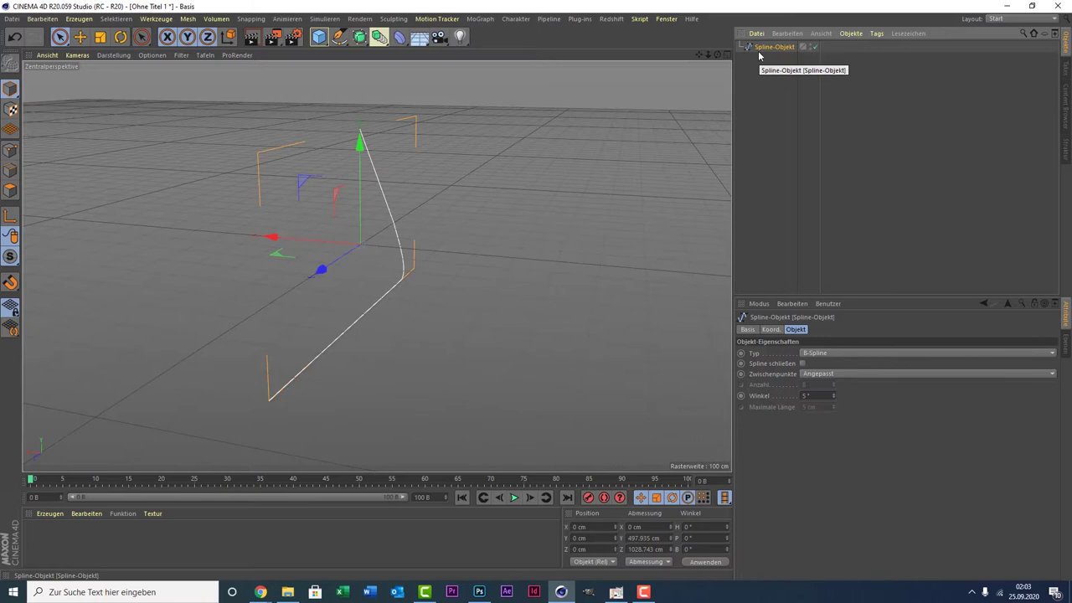
key(ctrl+c)
key(ctrl+v)
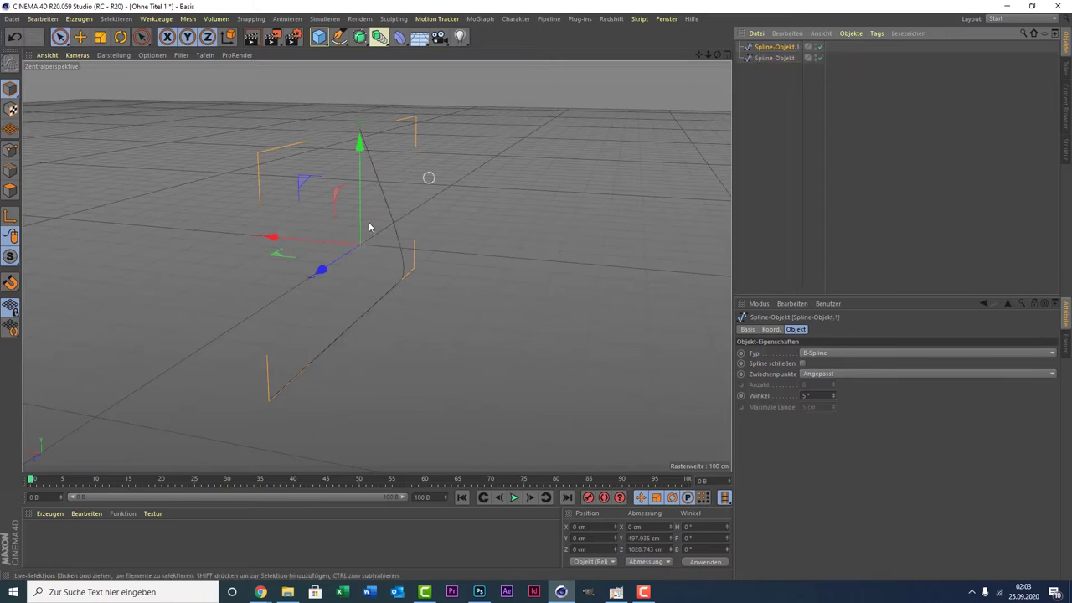
drag(270, 239, 339, 258)
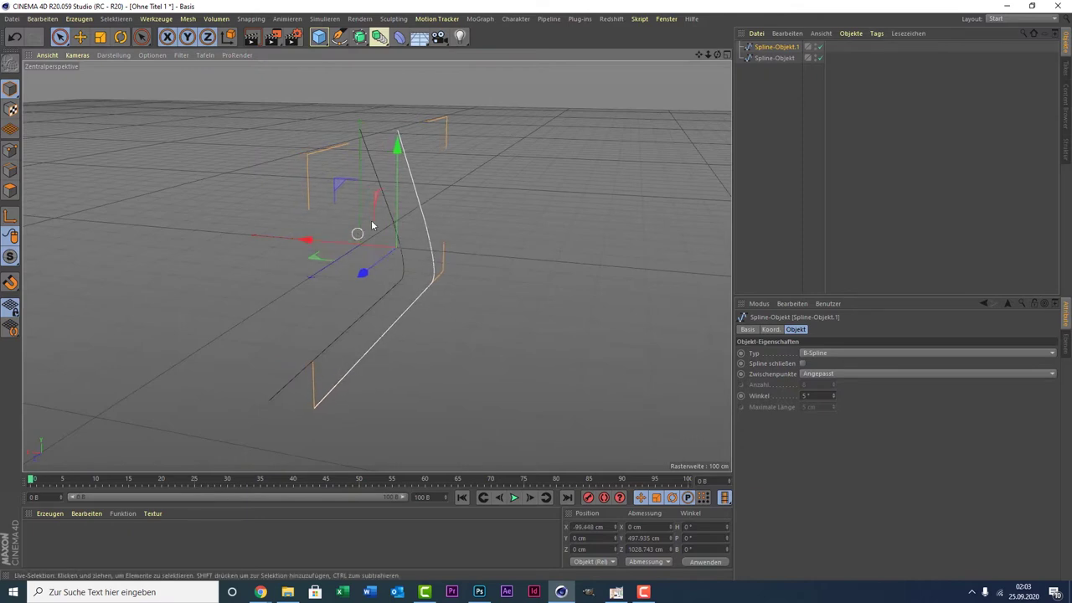
Add a Loft generator and place both splines inside it.
click(356, 43)
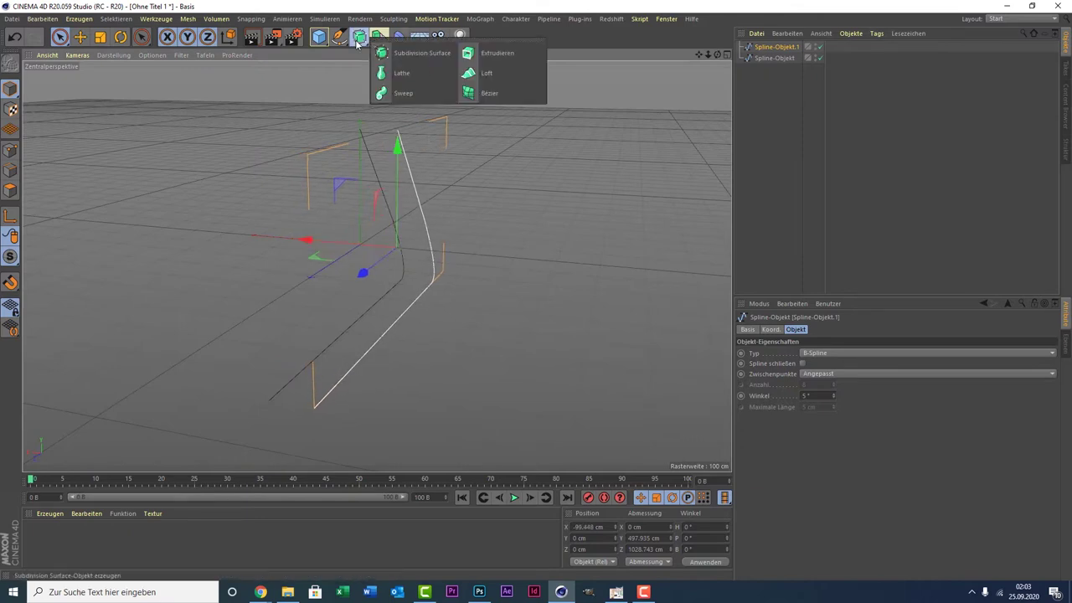
click(477, 73)
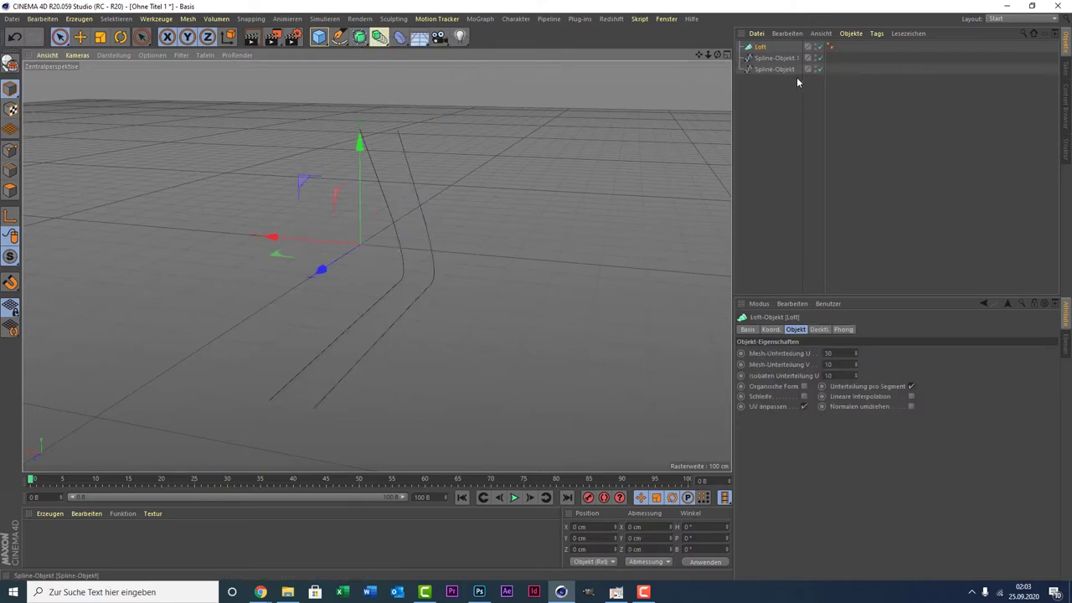
drag(769, 59, 763, 61)
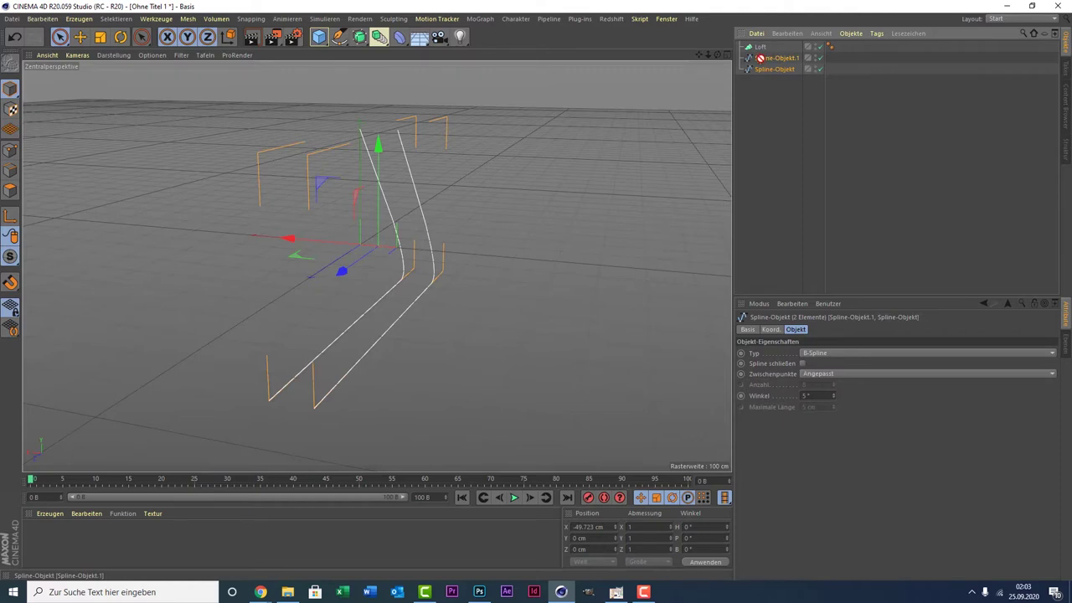
drag(762, 48, 761, 48)
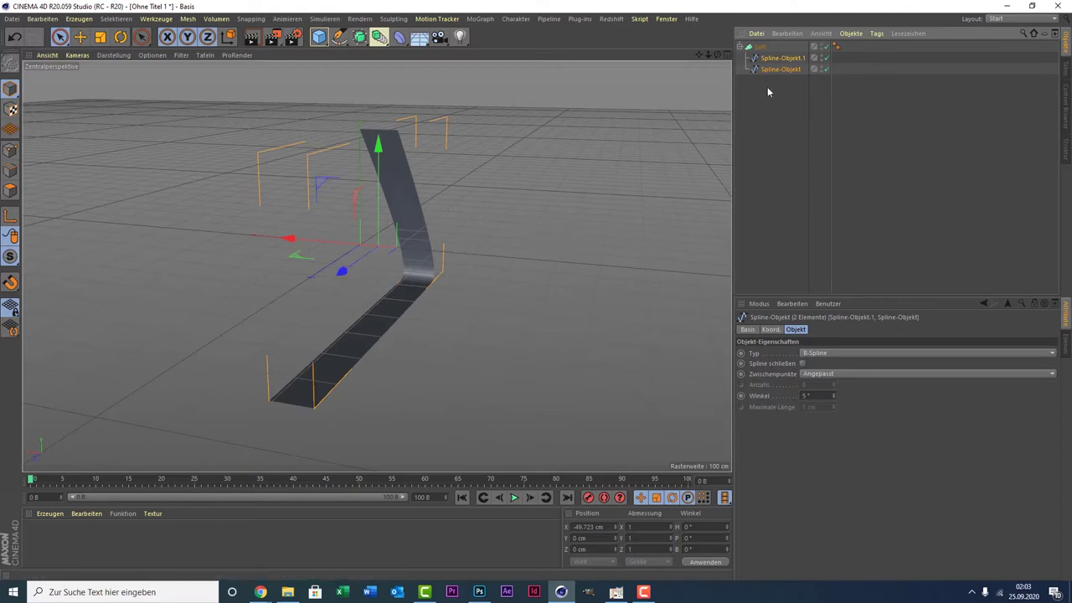
Move Spline-Objekt.1 slightly further along X to widen the lofted strip.
click(777, 70)
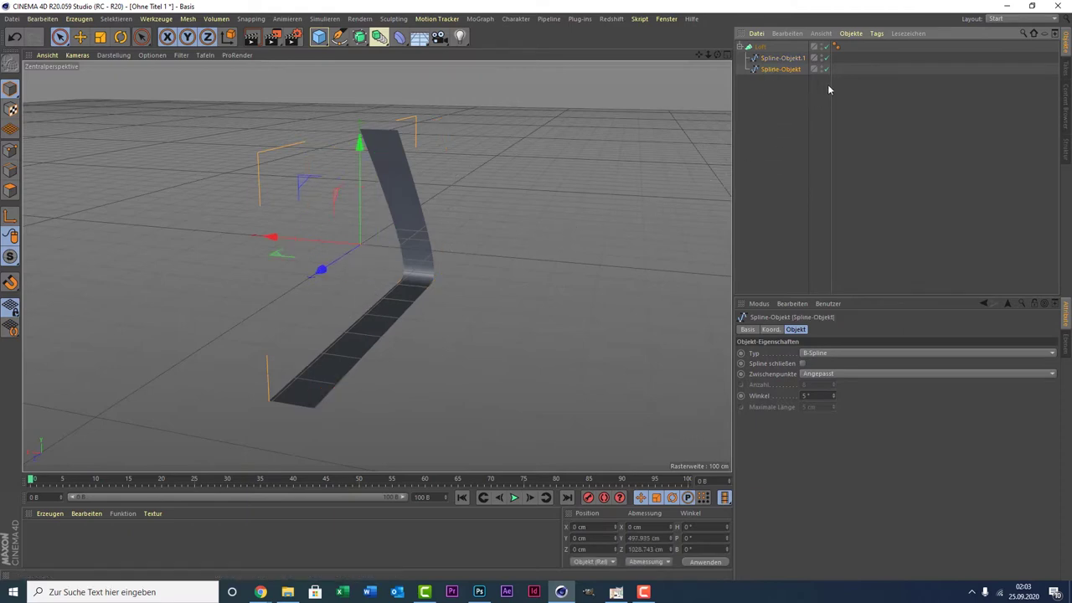
click(791, 59)
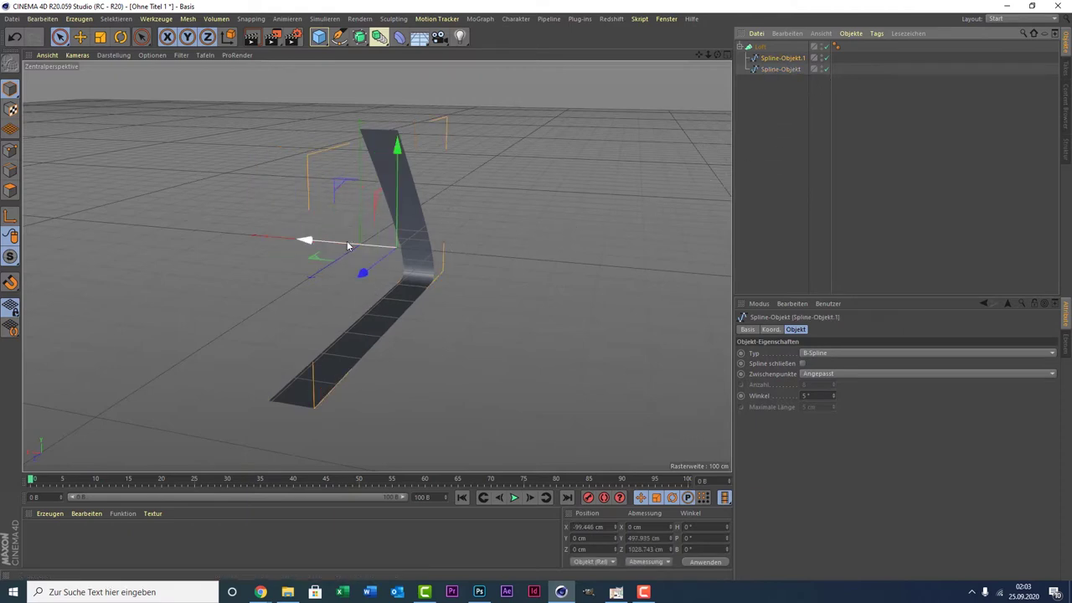
drag(348, 246, 361, 262)
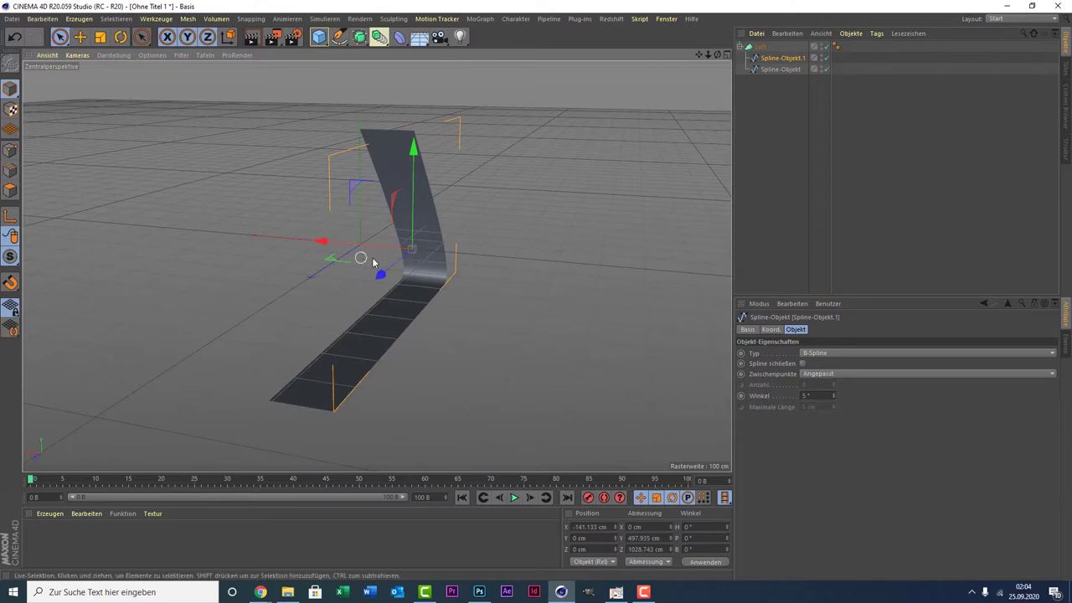
click(760, 47)
drag(717, 55, 376, 265)
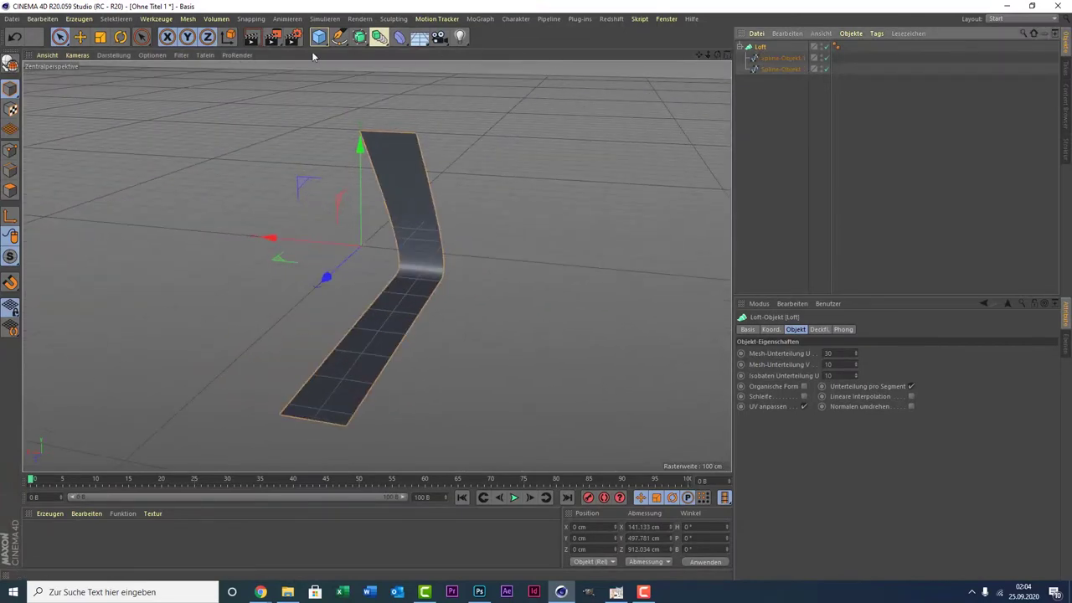
Show mesh lines on the shaded view and make the Loft editable.
click(110, 54)
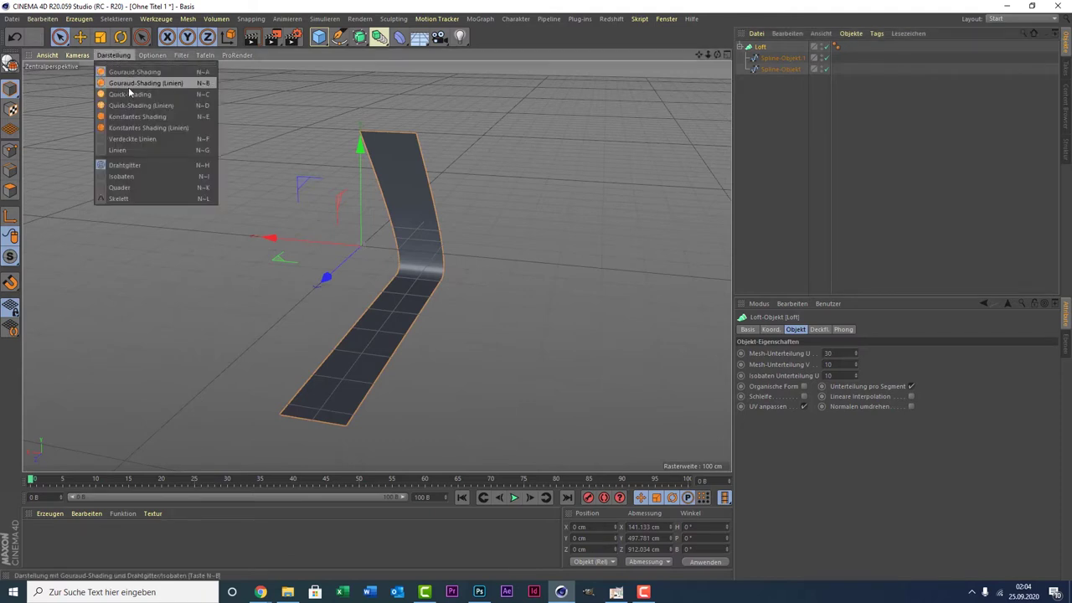
click(127, 86)
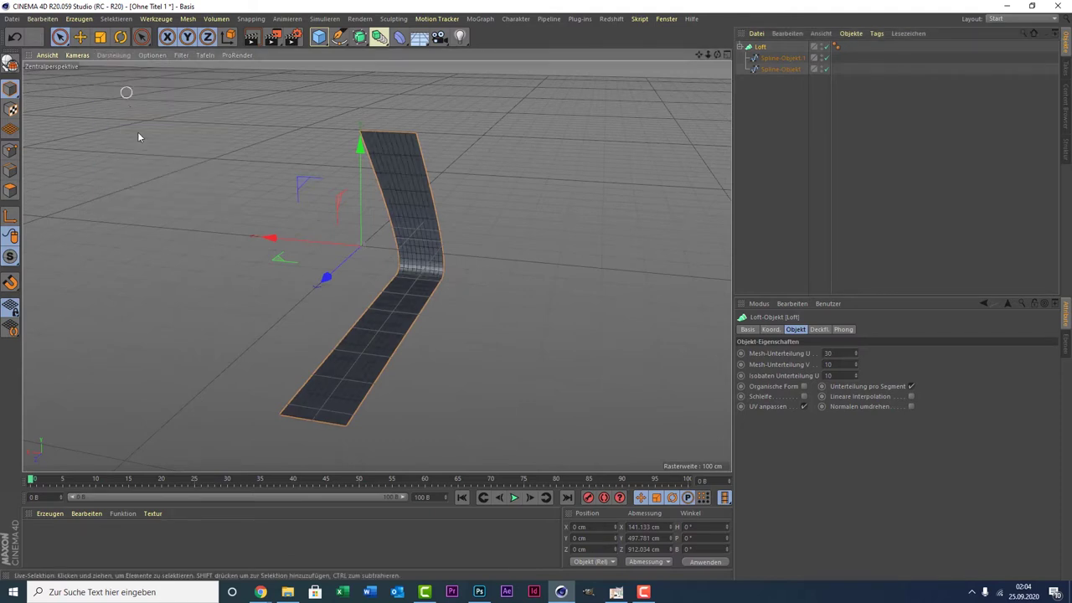
click(763, 48)
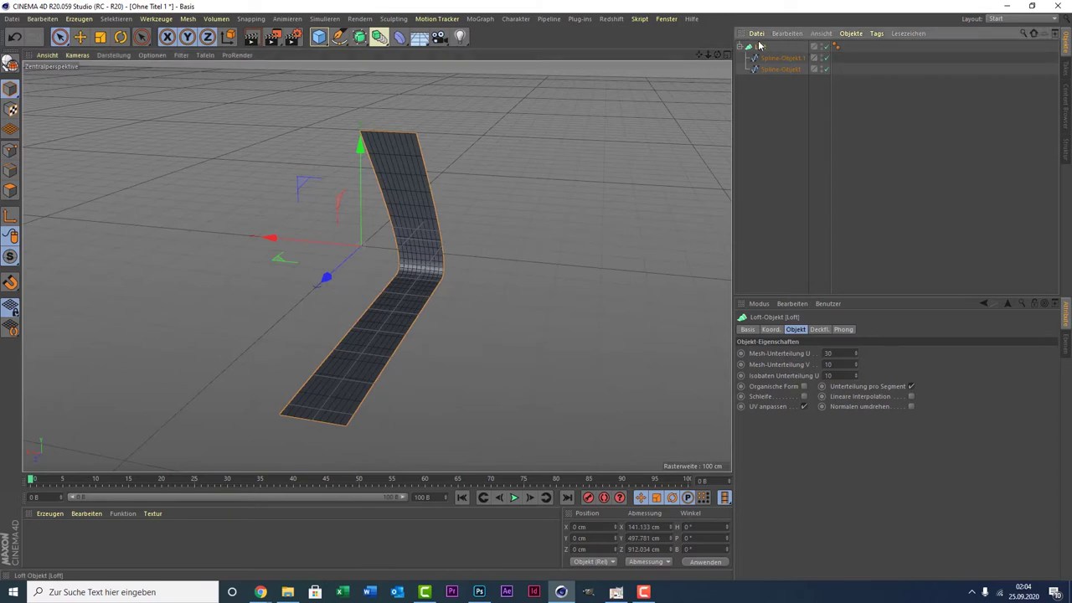
key(c)
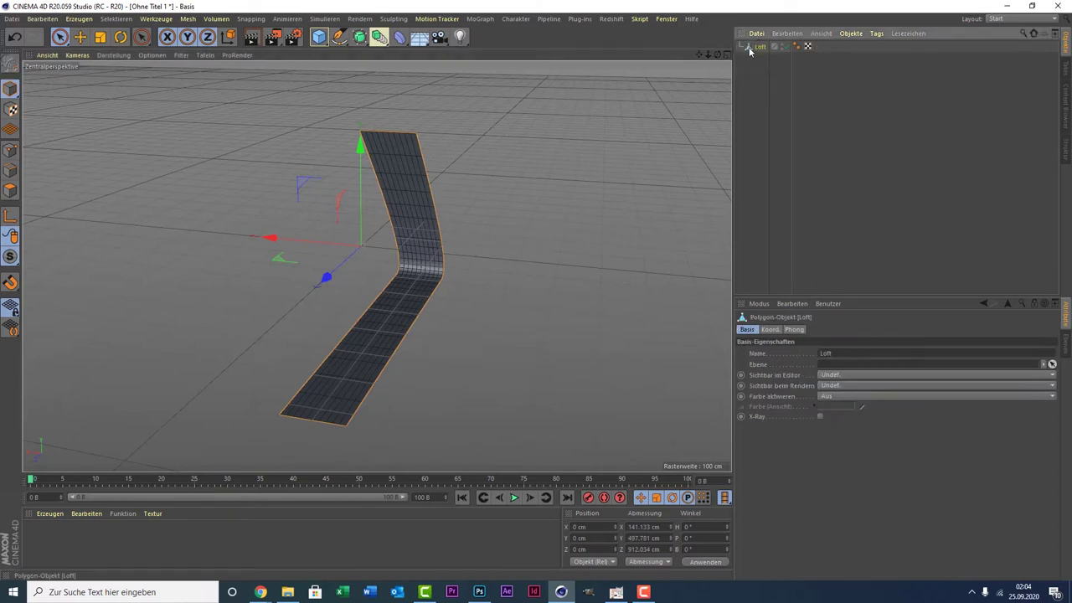
Select all polygons of the Loft strip in Polygon mode.
click(11, 190)
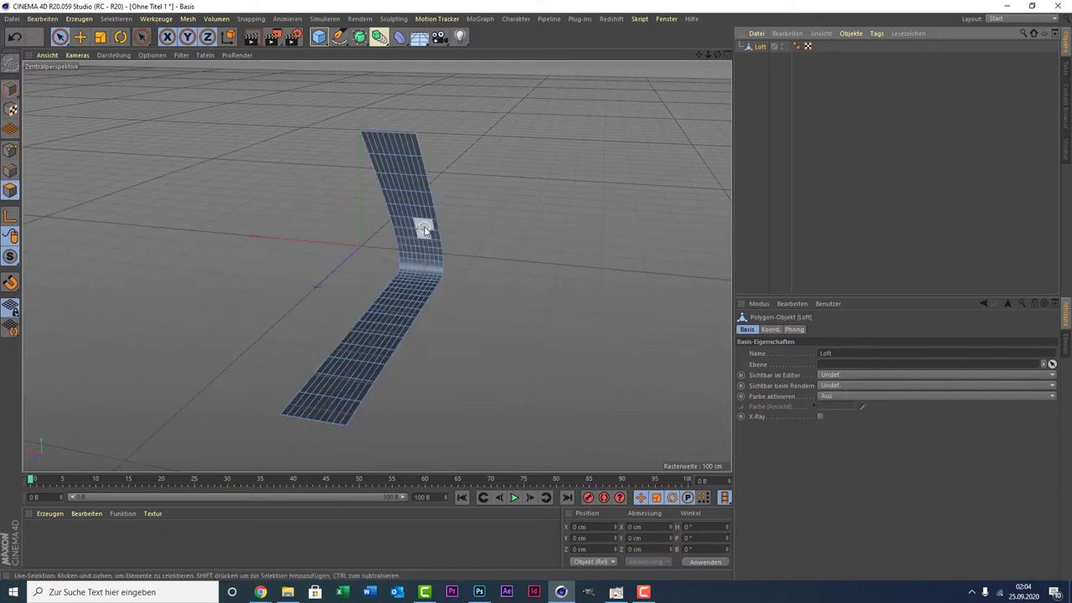
key(ctrl+a)
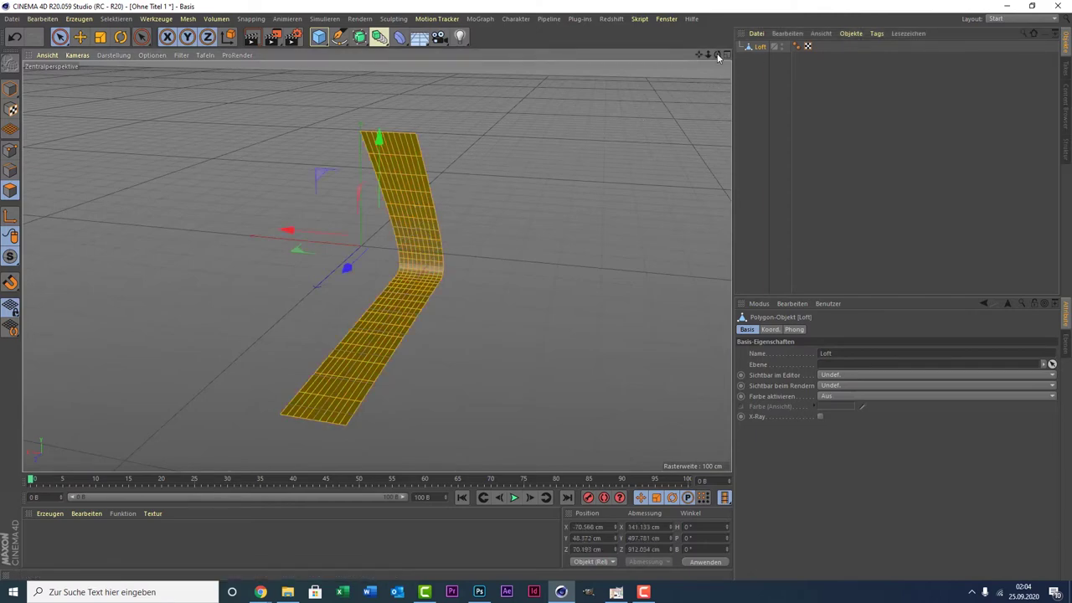
drag(717, 57, 526, 240)
Extrude the strip's polygons with a 19 cm offset.
right_click(488, 268)
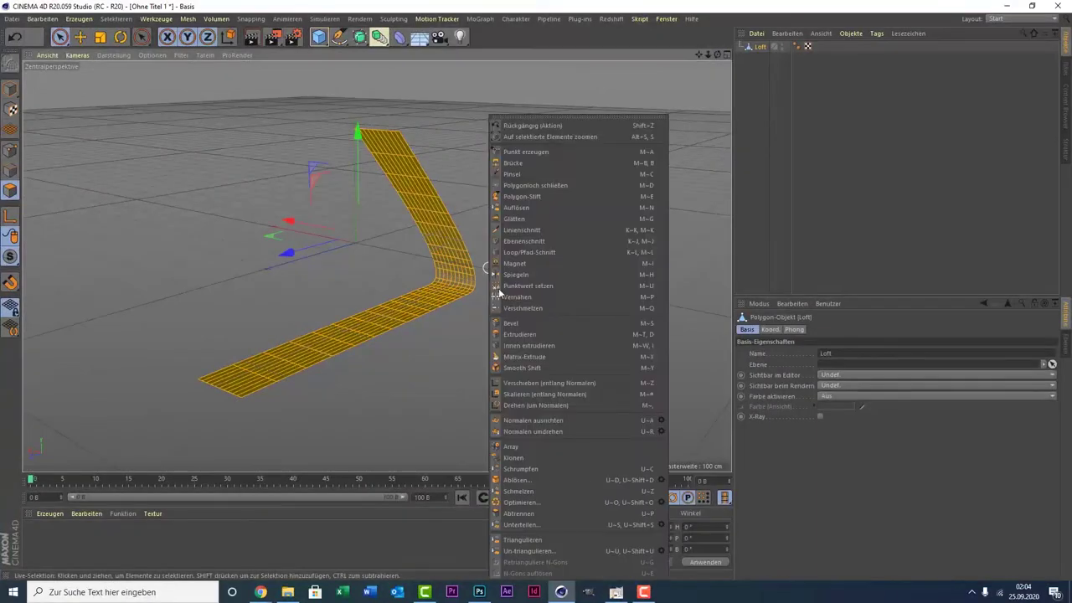
click(532, 334)
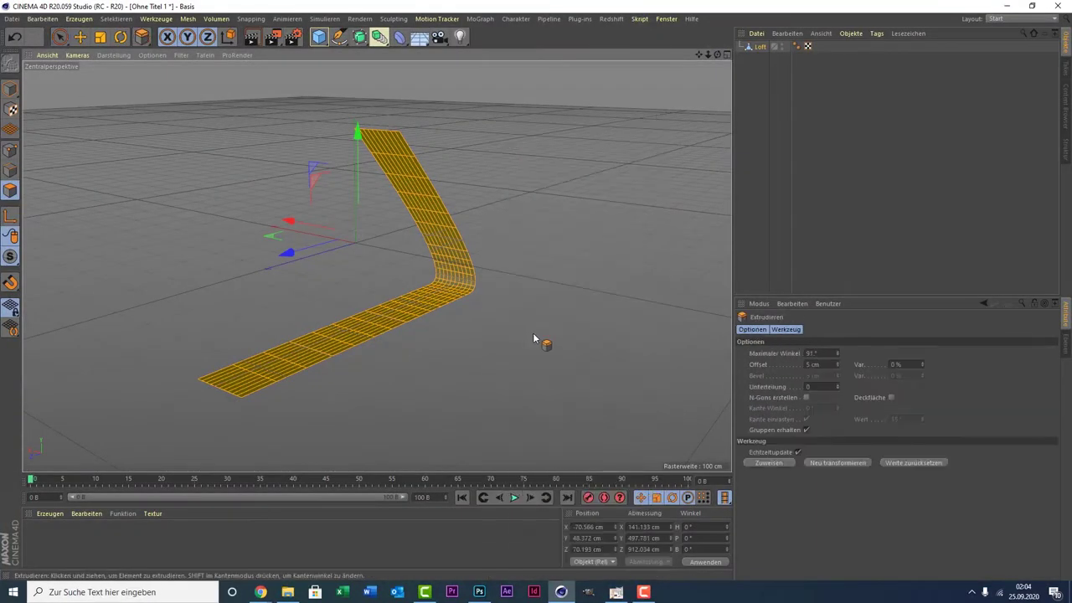
drag(534, 339, 578, 339)
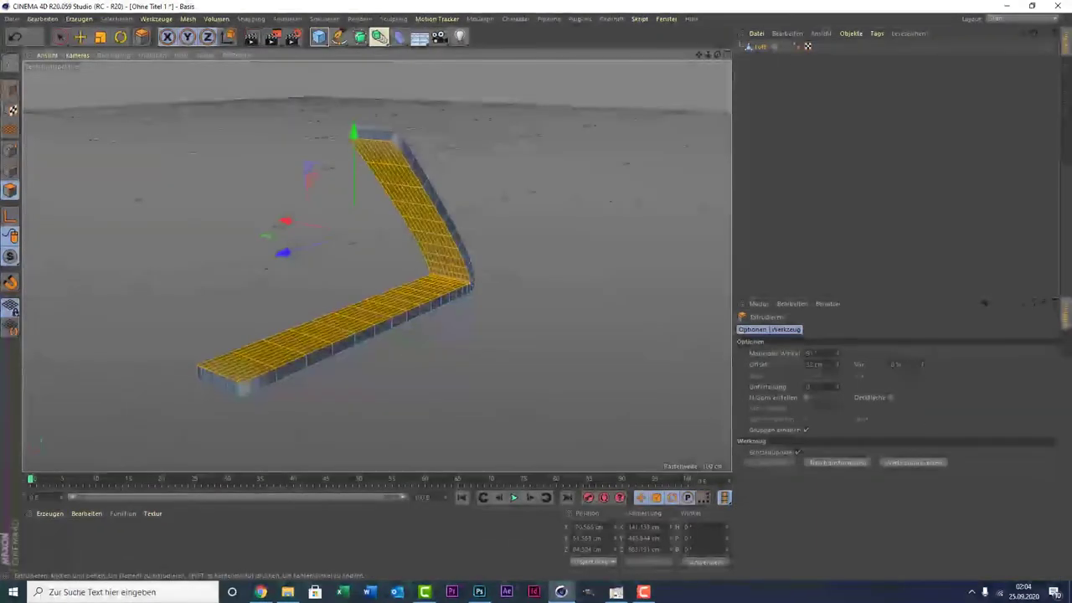
drag(578, 339, 595, 338)
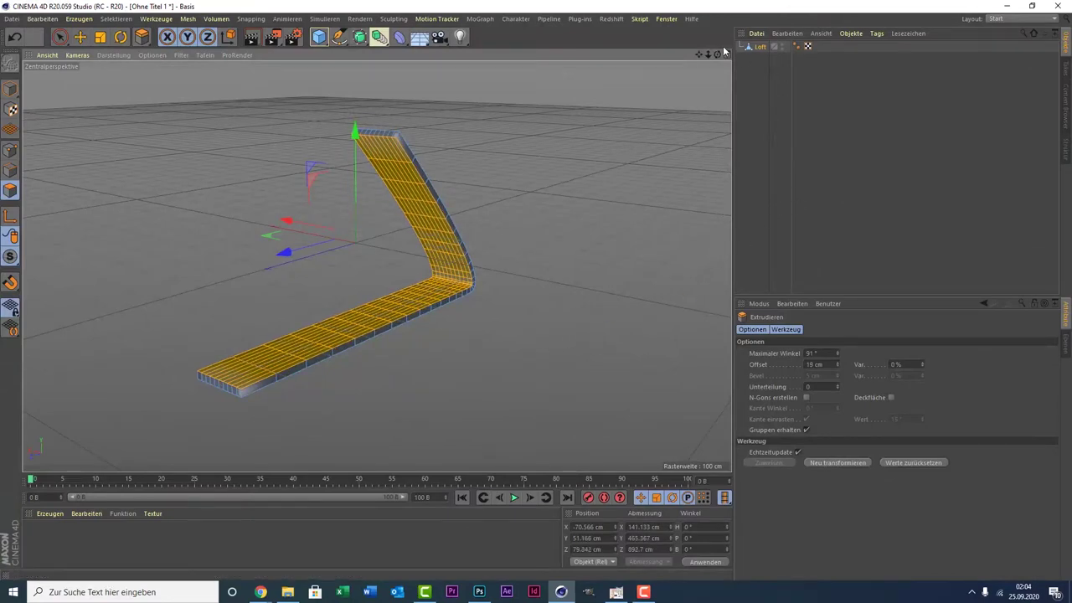
Deselect the polygons and render a preview of the thickened strip.
drag(718, 54, 670, 56)
click(613, 248)
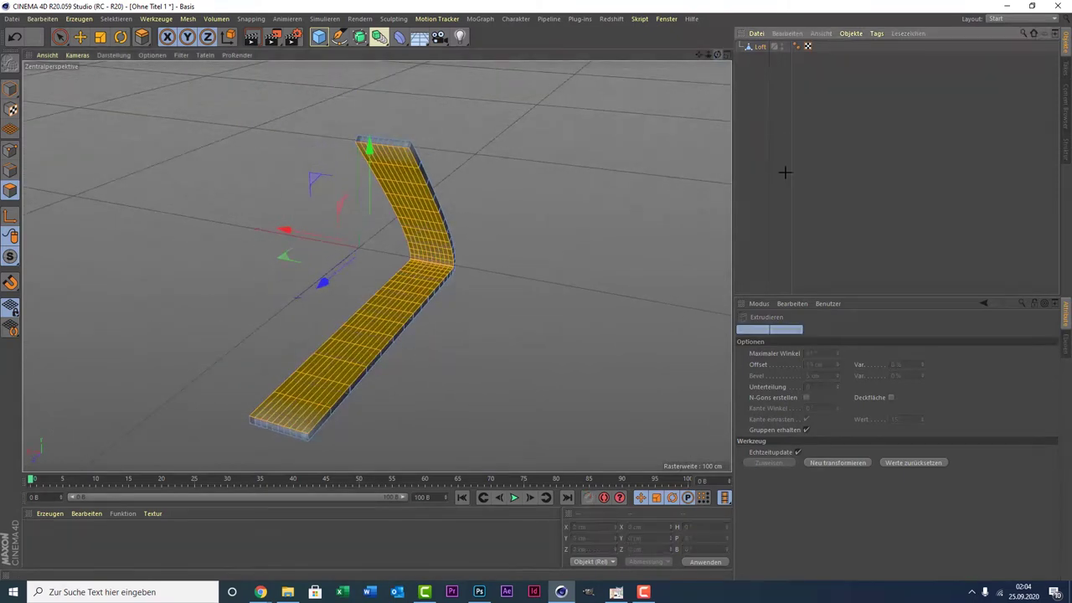
click(252, 37)
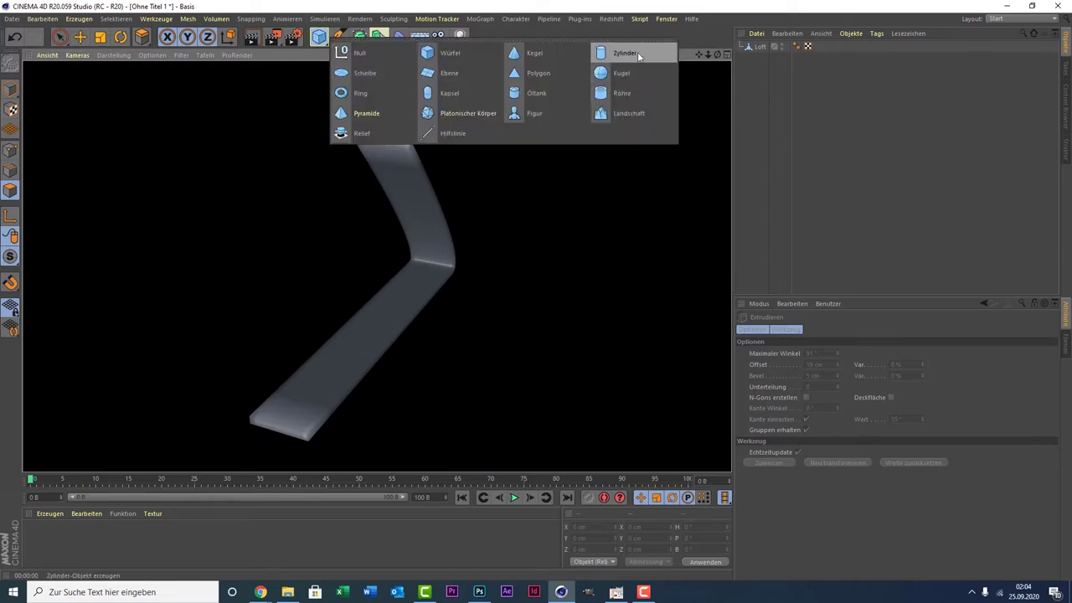
Add a Zylinder, move it onto the strip, and shorten it to about 64 cm.
drag(329, 38, 635, 53)
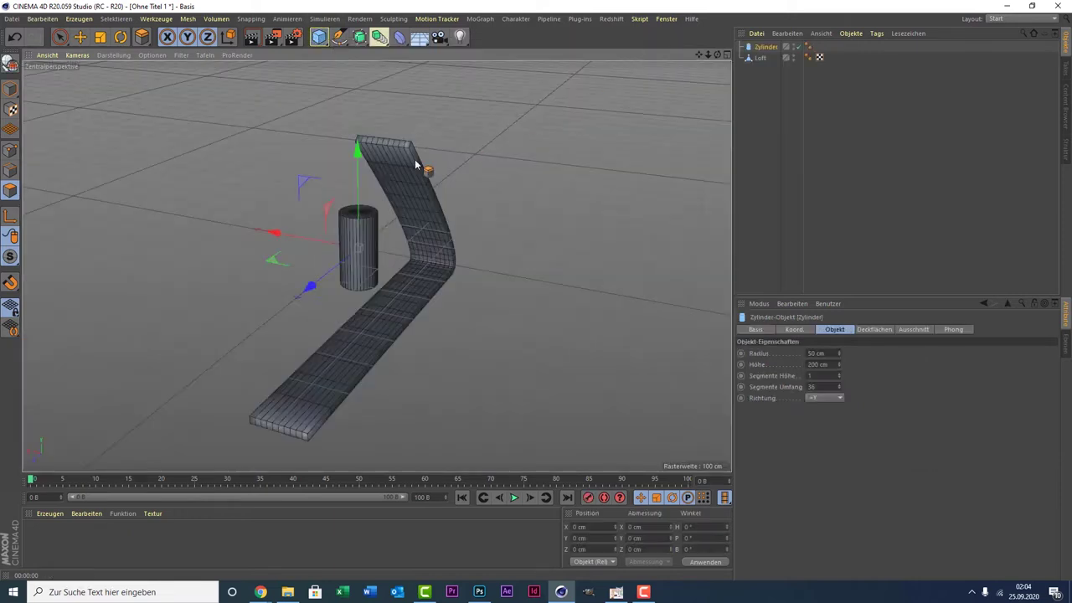
click(59, 36)
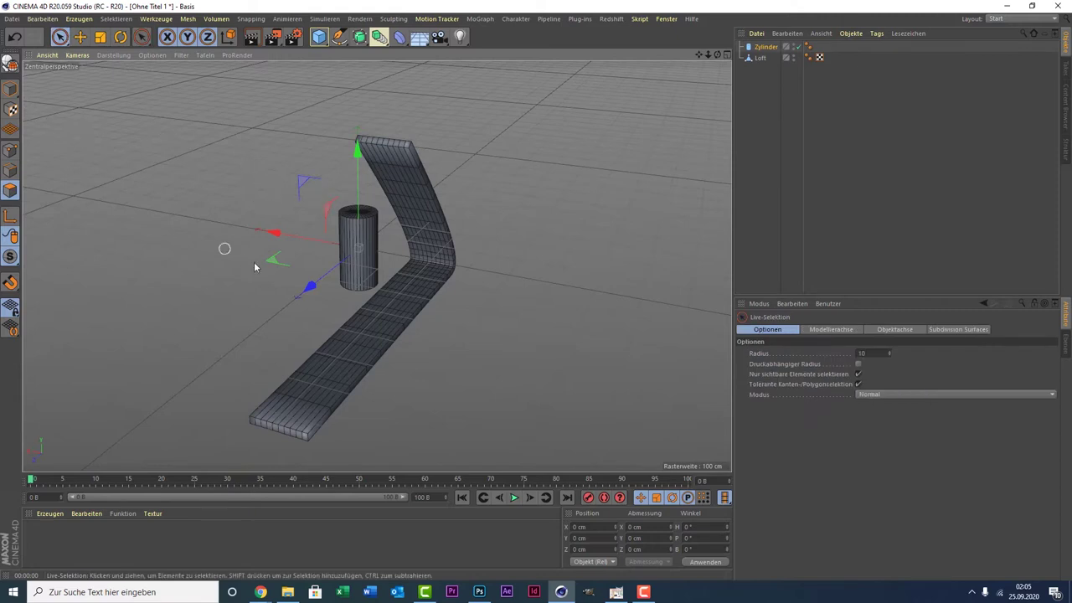
click(12, 90)
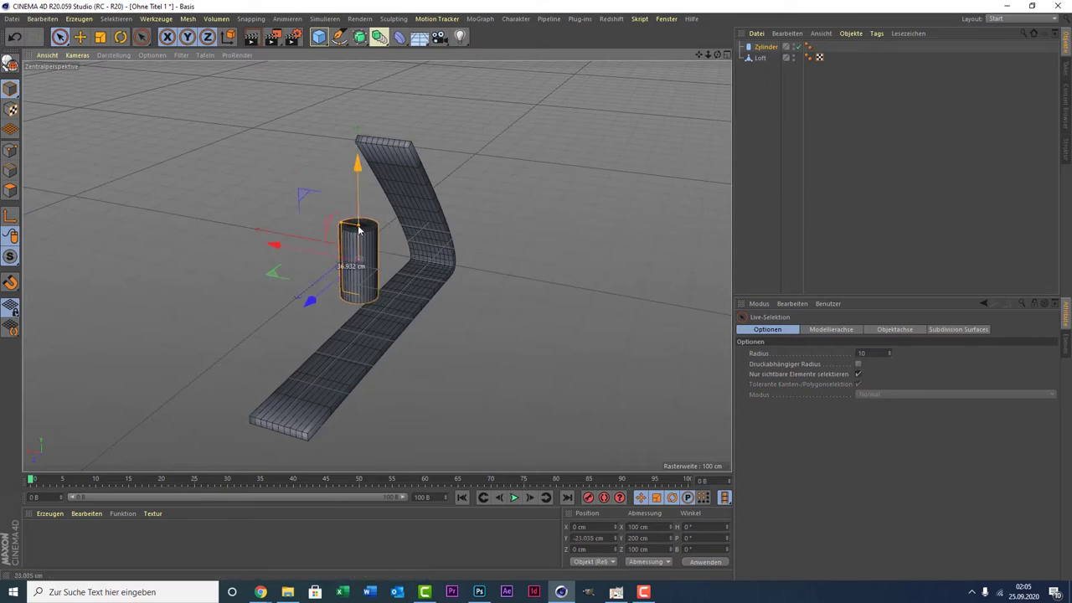
drag(362, 202, 360, 251)
drag(311, 296, 325, 312)
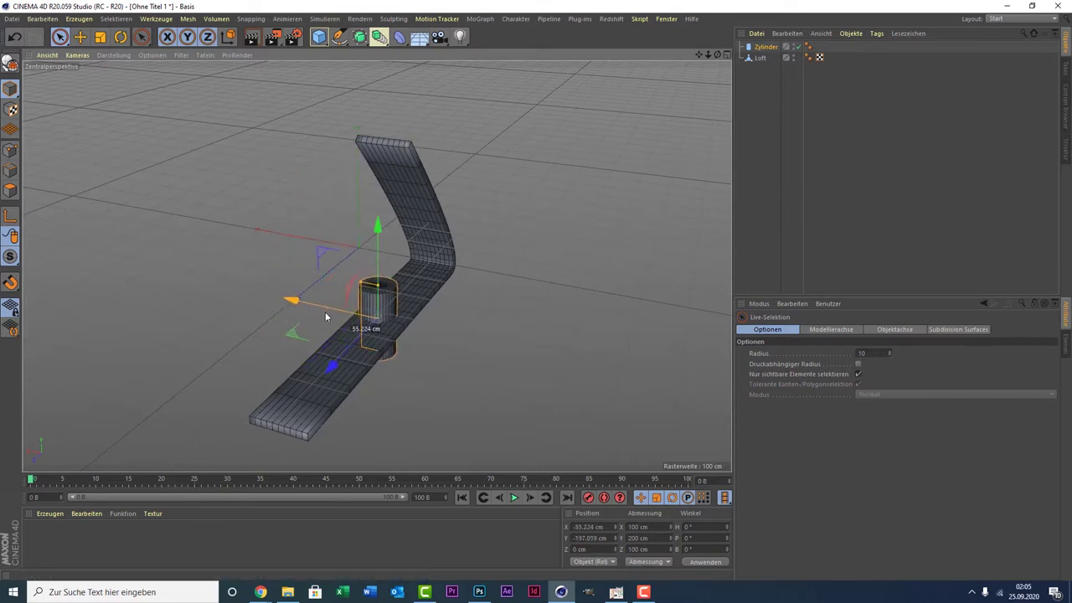
mouse_move(329, 366)
mouse_down()
mouse_move(352, 354)
mouse_move(283, 386)
mouse_up()
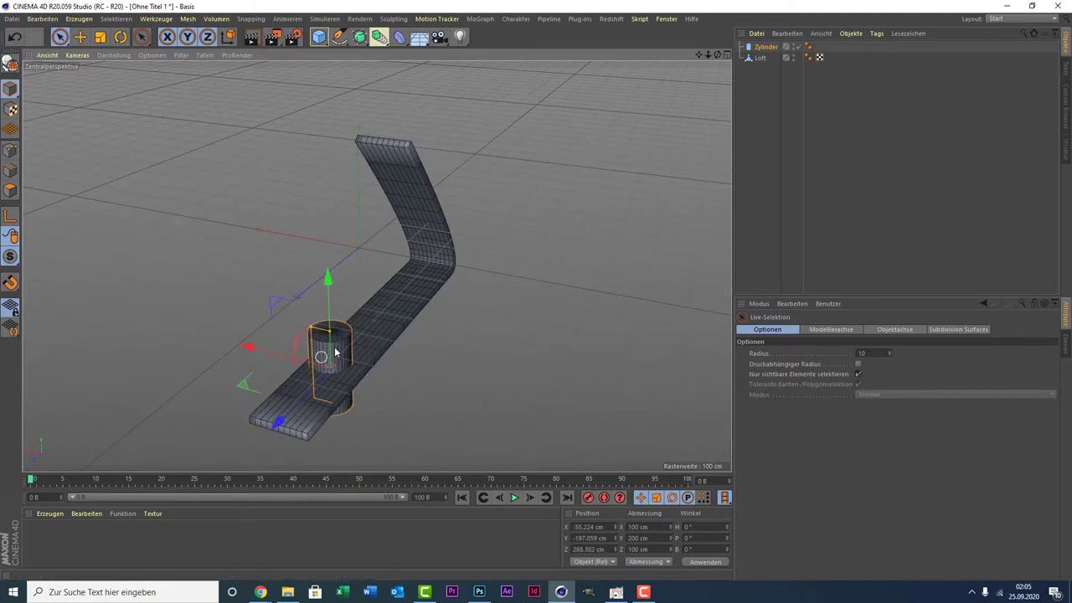
drag(329, 333, 331, 365)
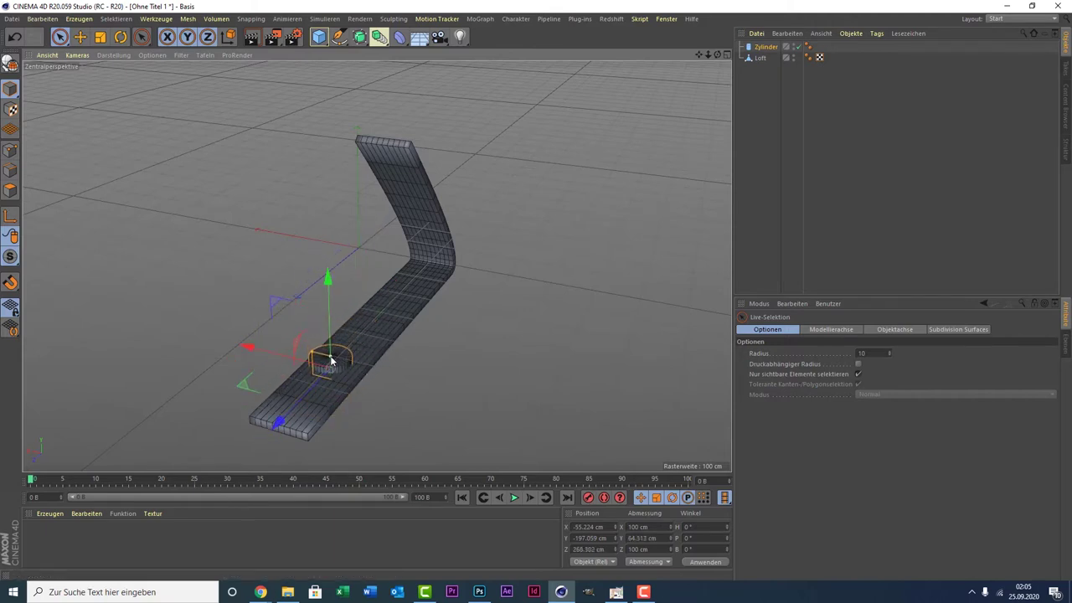
Center the cylinder on the strip in Top view and slide it to the flat end in side view.
middle_click(362, 354)
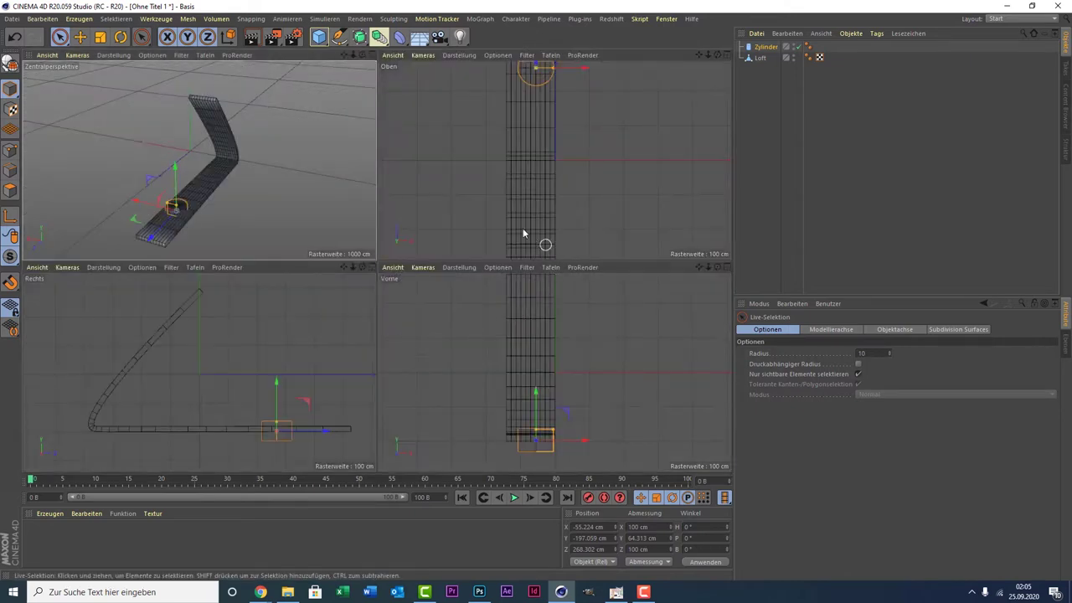
middle_click(524, 237)
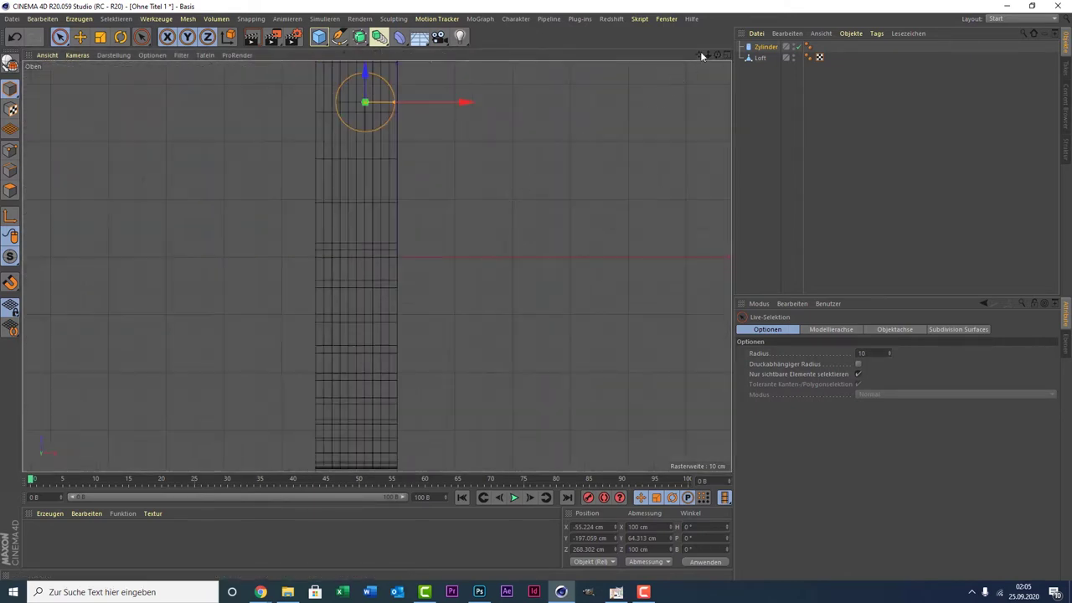
drag(700, 53, 377, 266)
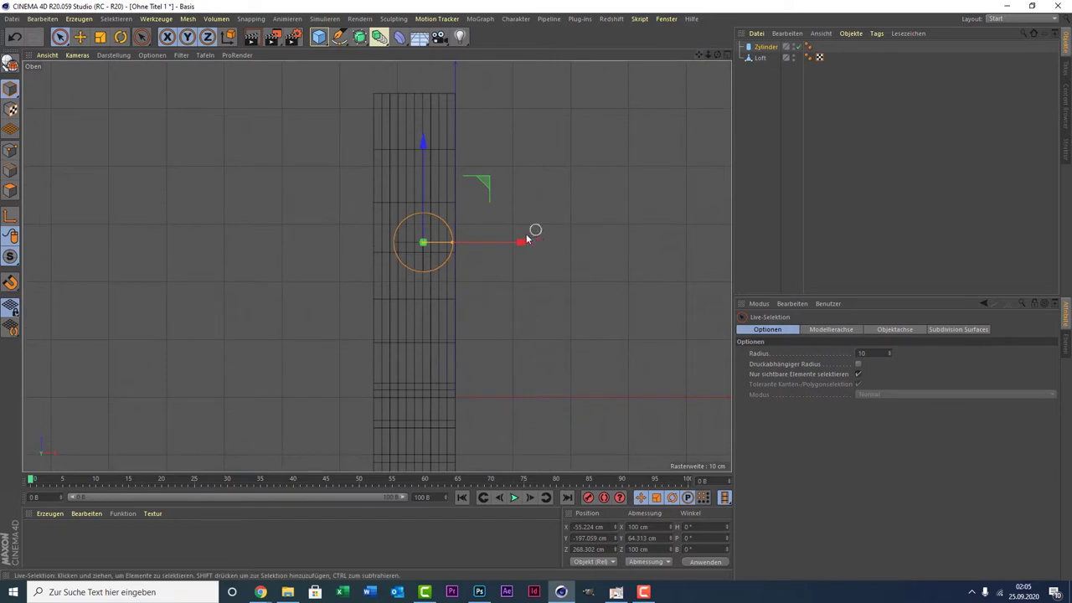
drag(517, 242, 504, 246)
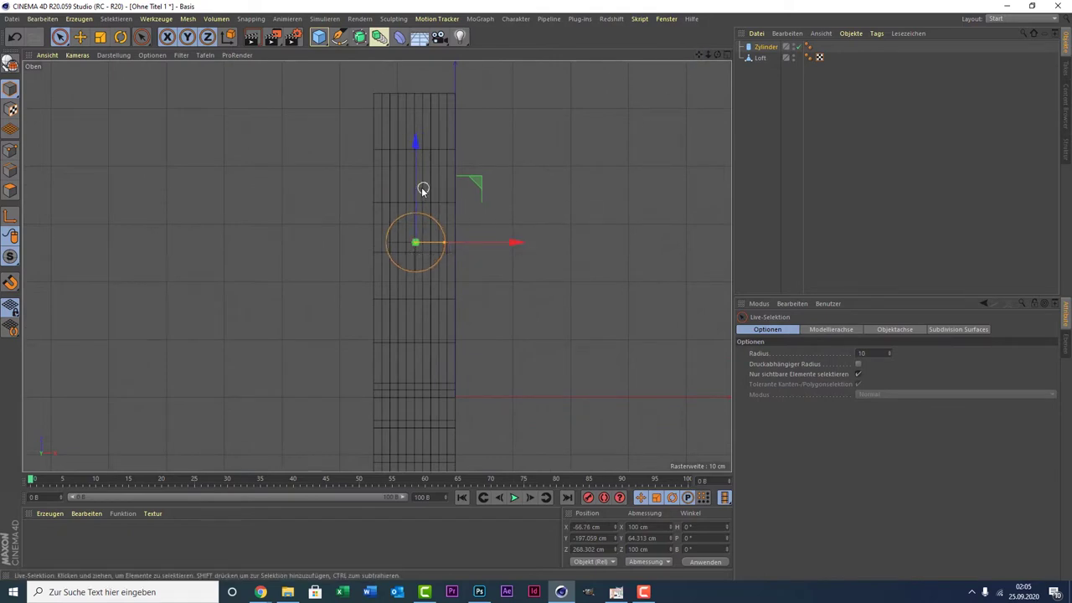
middle_click(321, 153)
middle_click(226, 415)
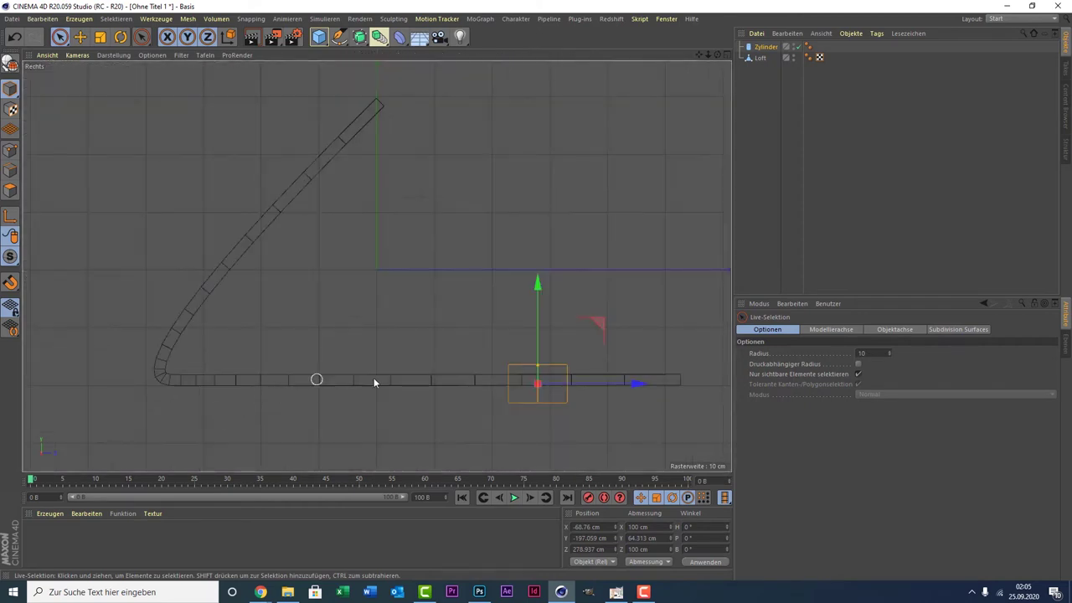
drag(624, 391, 698, 379)
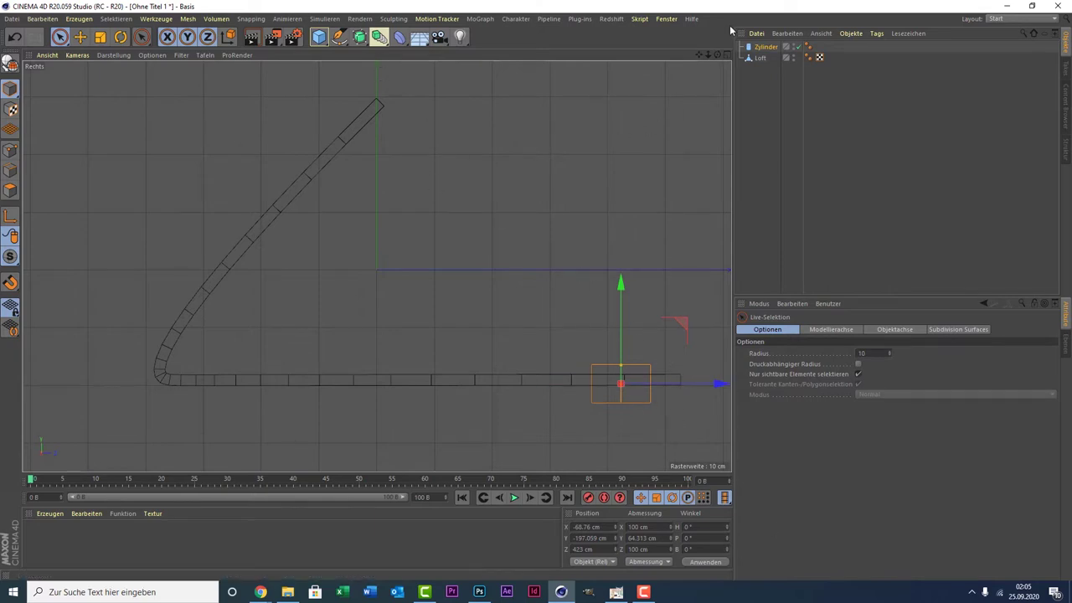
drag(697, 55, 610, 59)
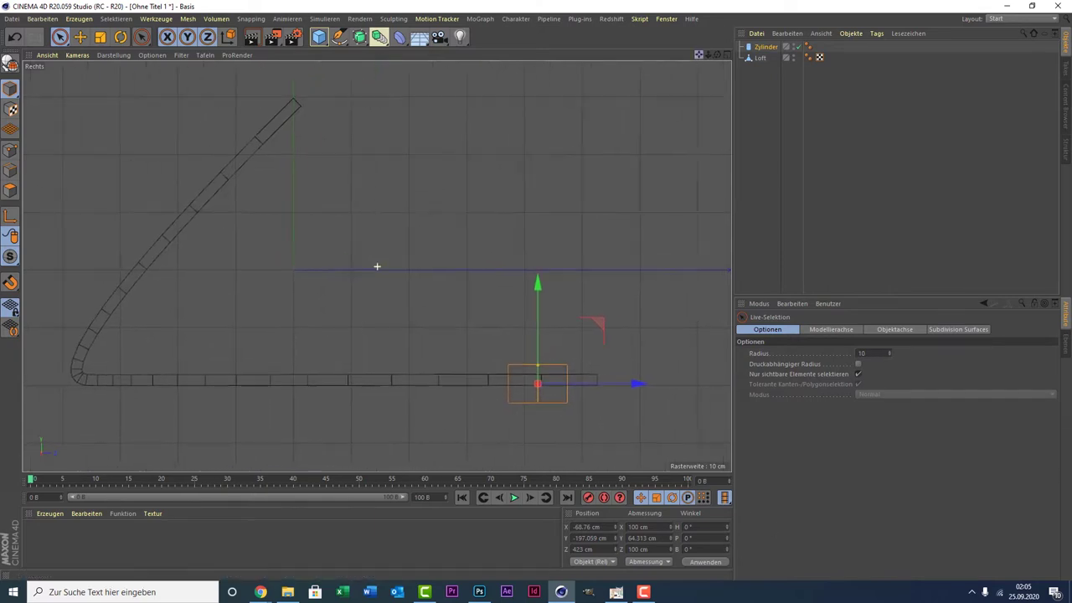
Tilt the Zylinder to a P rotation of 39.778°.
click(121, 37)
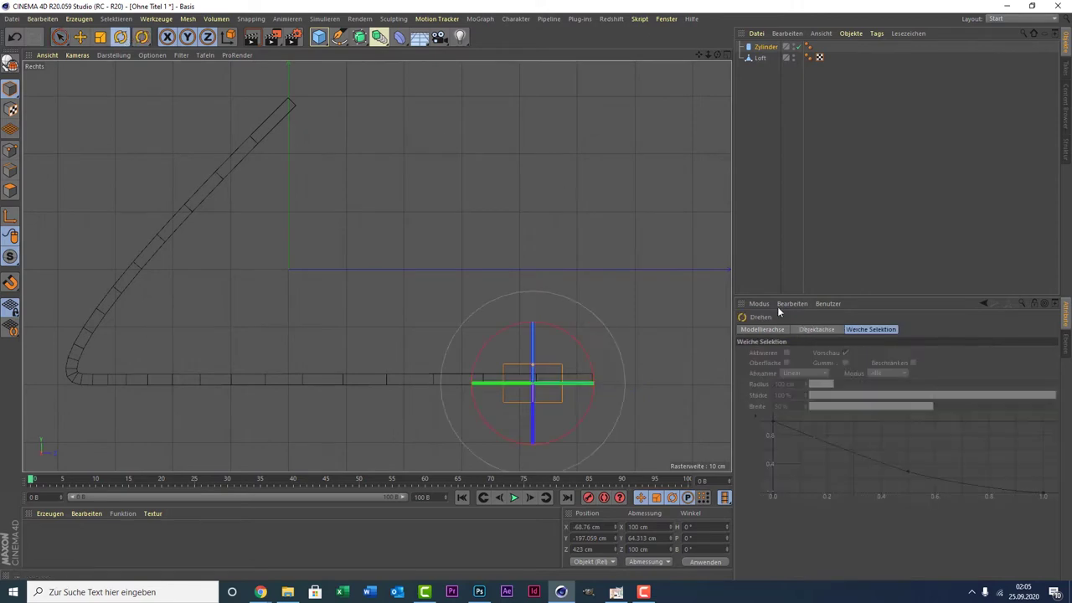
click(480, 343)
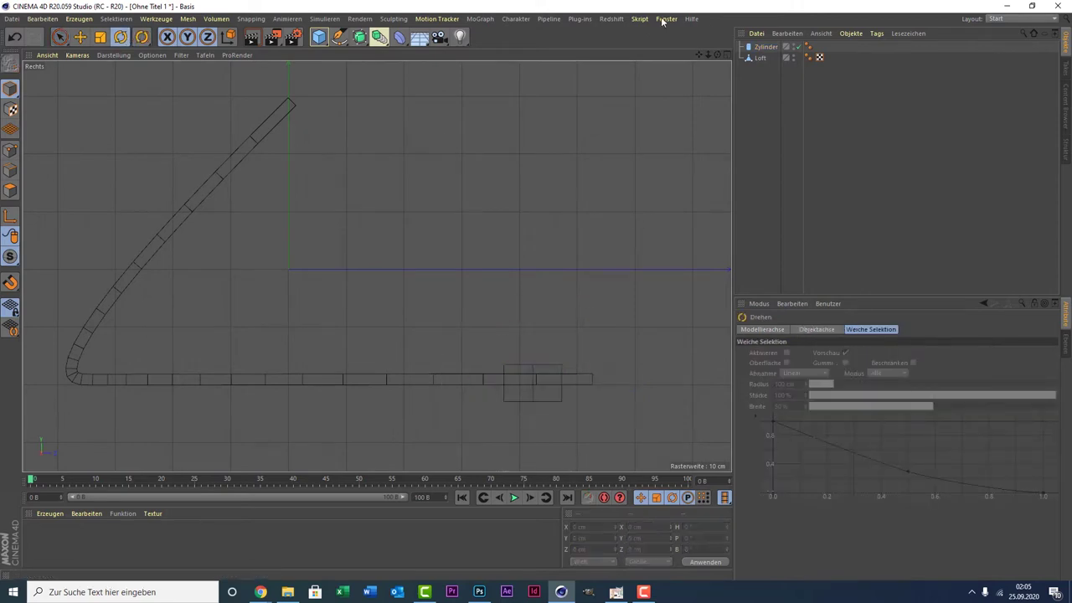
click(764, 47)
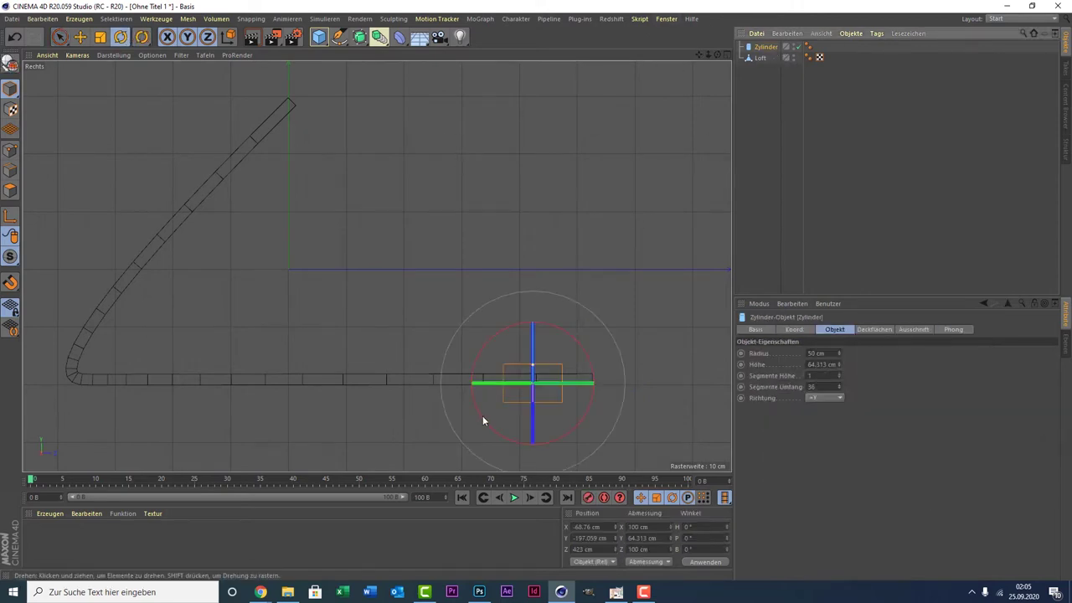
drag(478, 350, 446, 396)
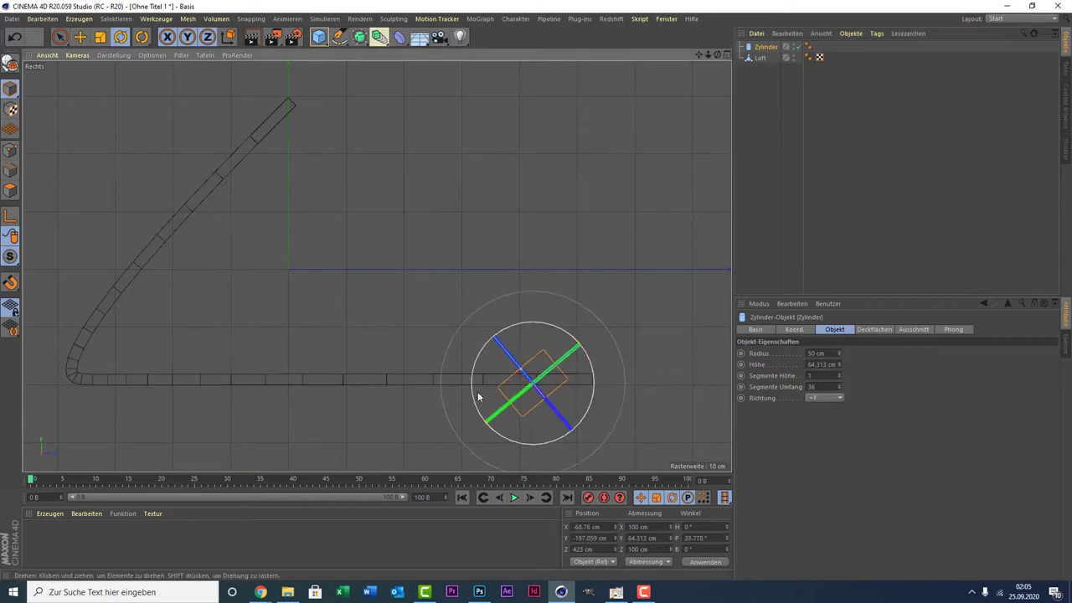
Position the tilted cylinder on the strip's flat end and lengthen it to about 218.6 cm.
key(space)
mouse_move(596, 331)
mouse_down()
mouse_move(573, 359)
mouse_move(539, 322)
mouse_up()
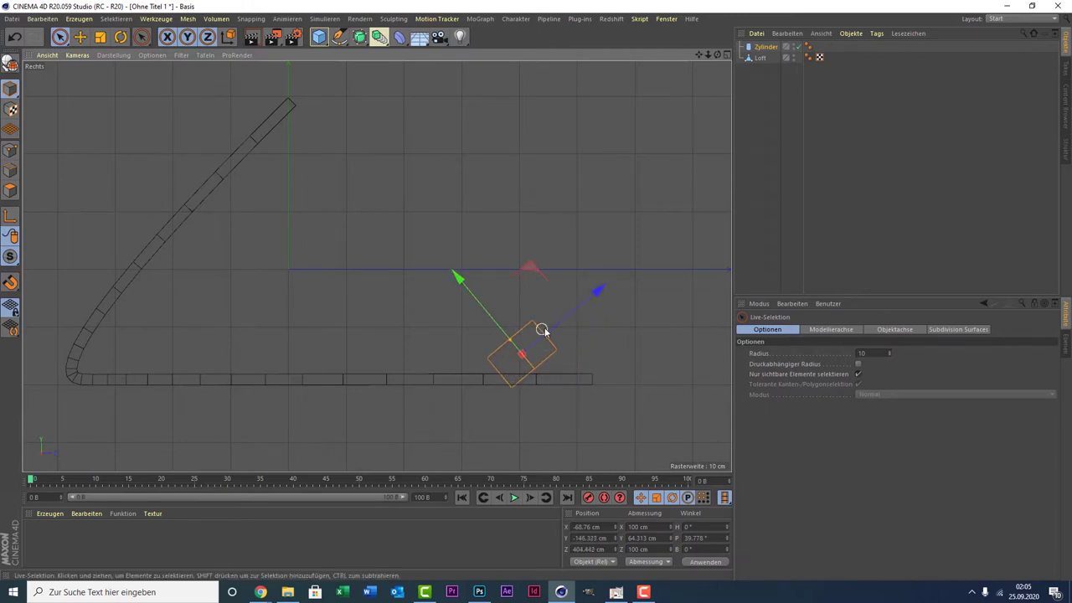
drag(564, 320, 560, 323)
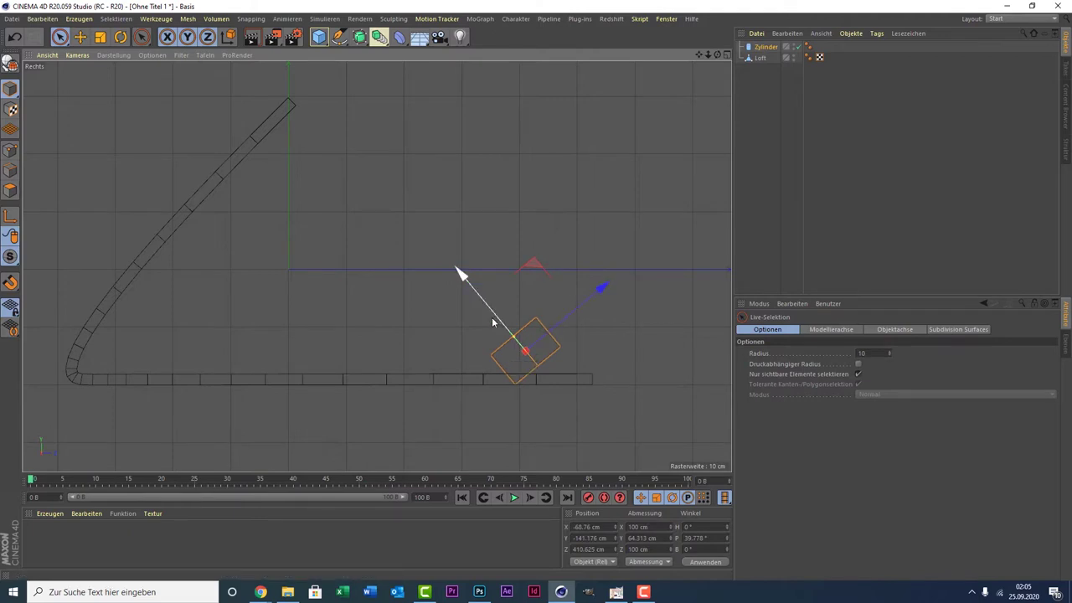
drag(496, 319, 483, 308)
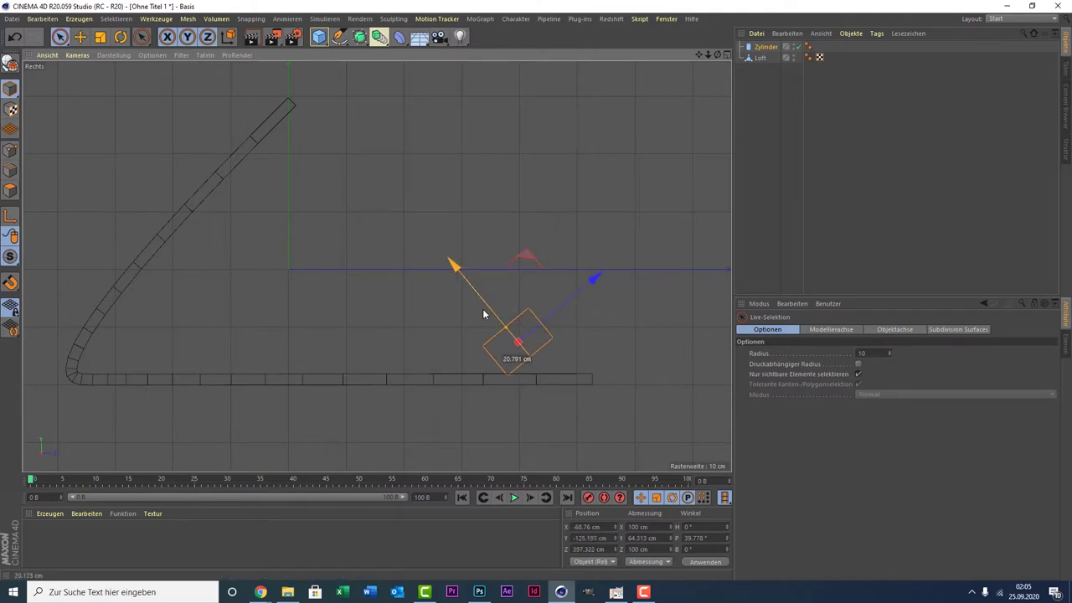
drag(490, 313, 494, 315)
drag(511, 332, 465, 311)
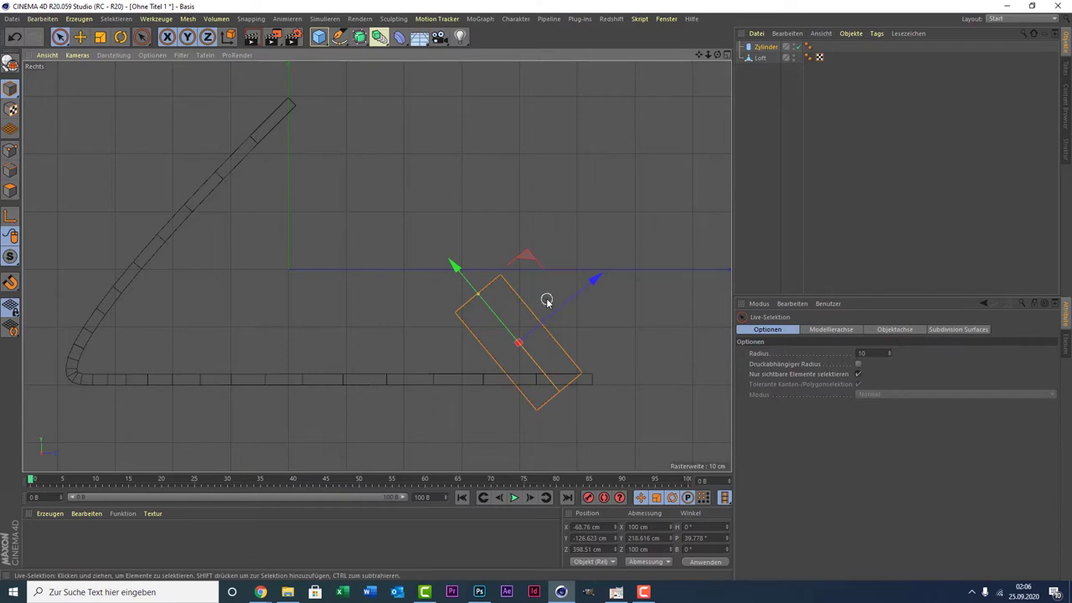
middle_click(317, 207)
middle_click(216, 174)
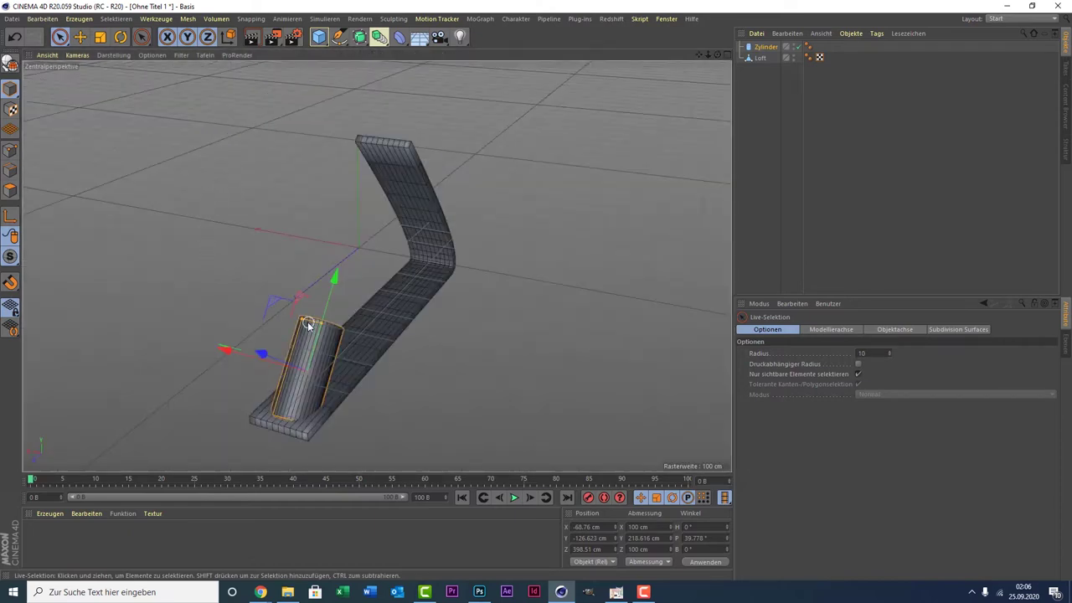
Shorten the cylinder to 102.072 cm, widen its radius to 41.194 cm, and sink it into the strip's base.
drag(308, 325, 311, 326)
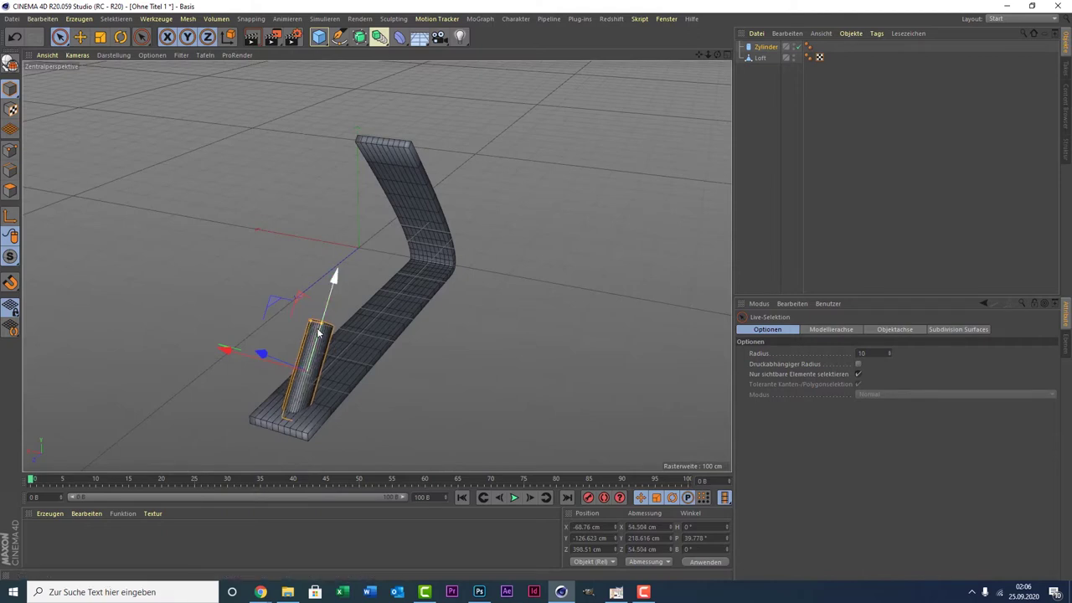
drag(323, 329, 316, 341)
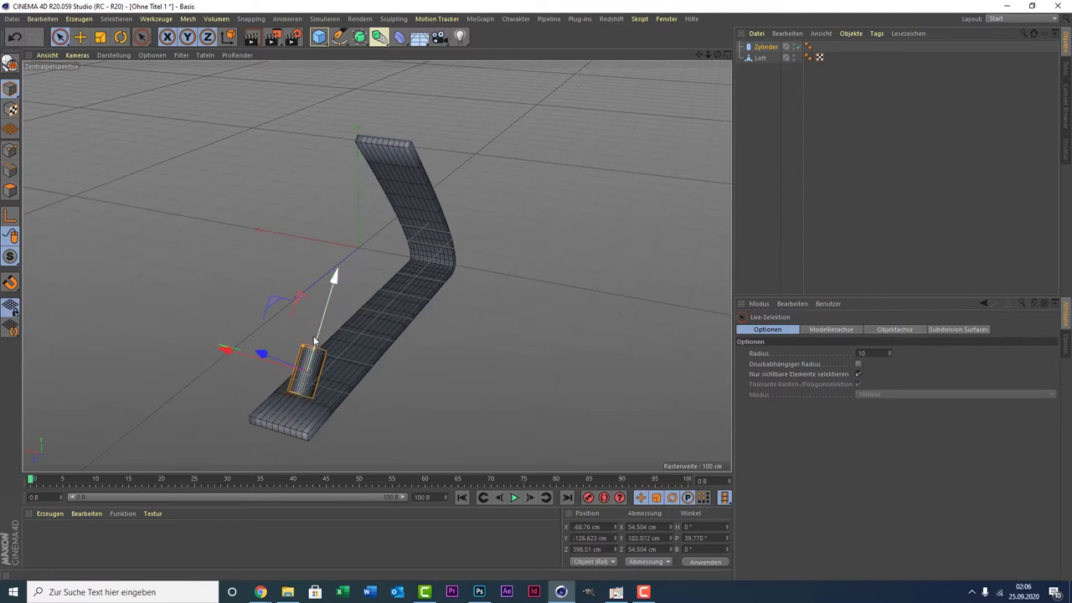
click(316, 379)
click(311, 376)
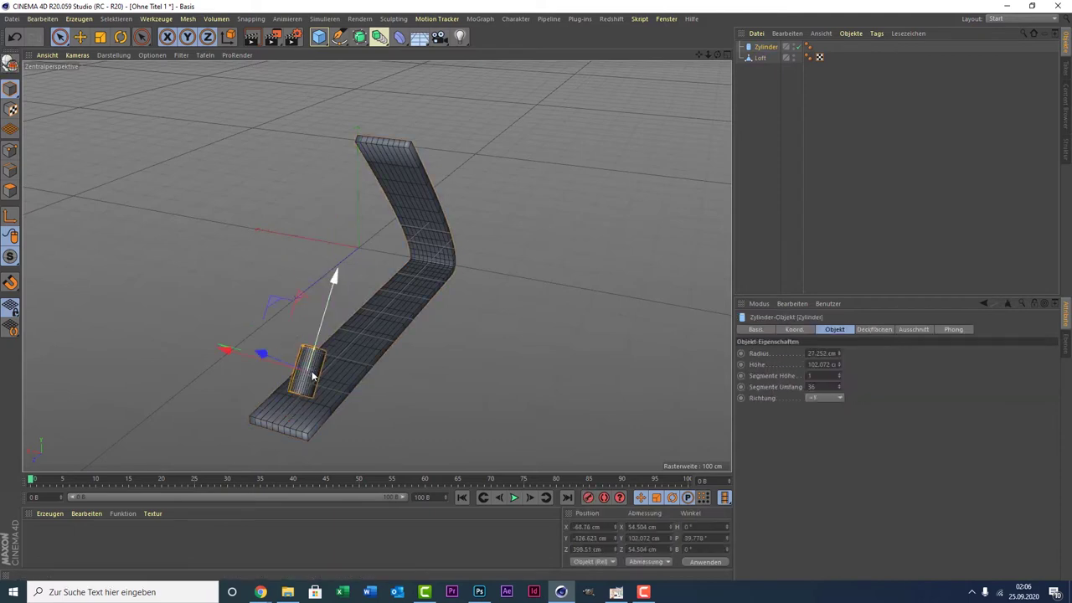
drag(322, 327, 312, 352)
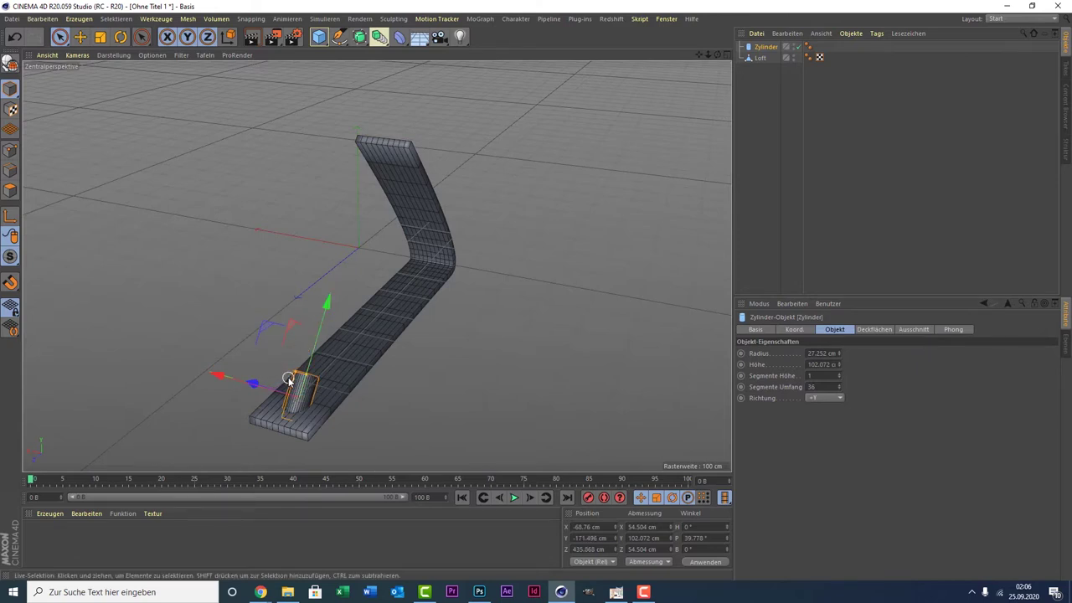
drag(289, 378, 291, 375)
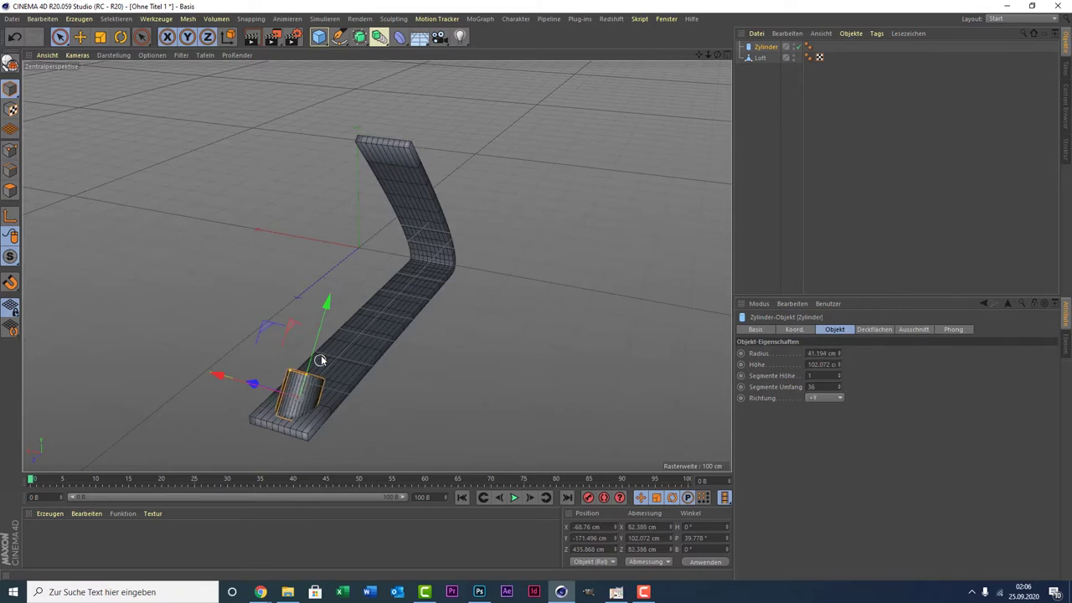
mouse_move(318, 339)
mouse_down()
mouse_move(314, 352)
mouse_move(315, 340)
mouse_up()
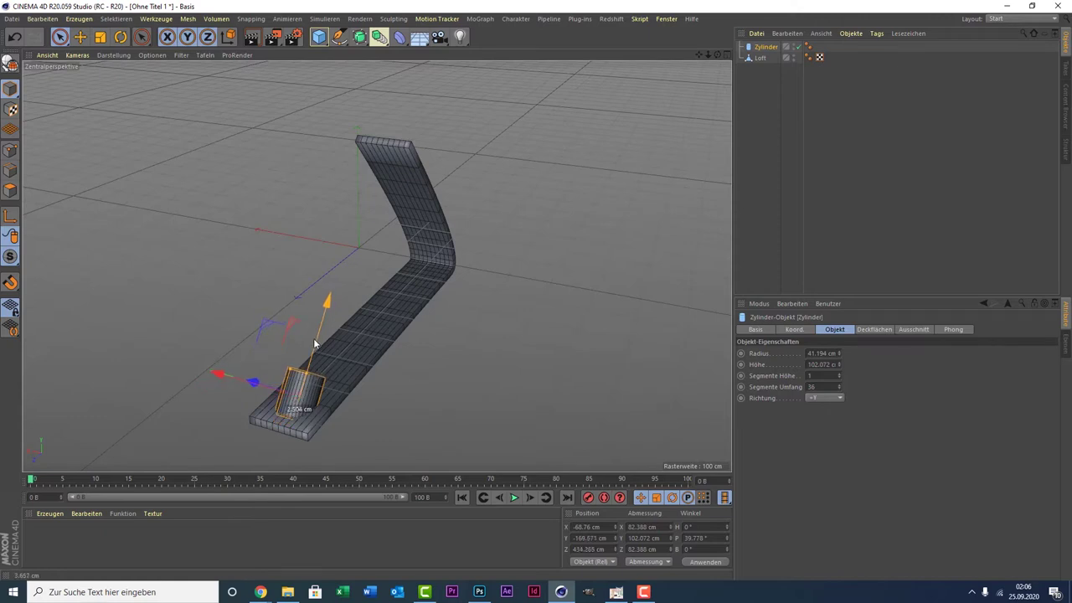
click(370, 424)
scroll(278, 429, up, 2)
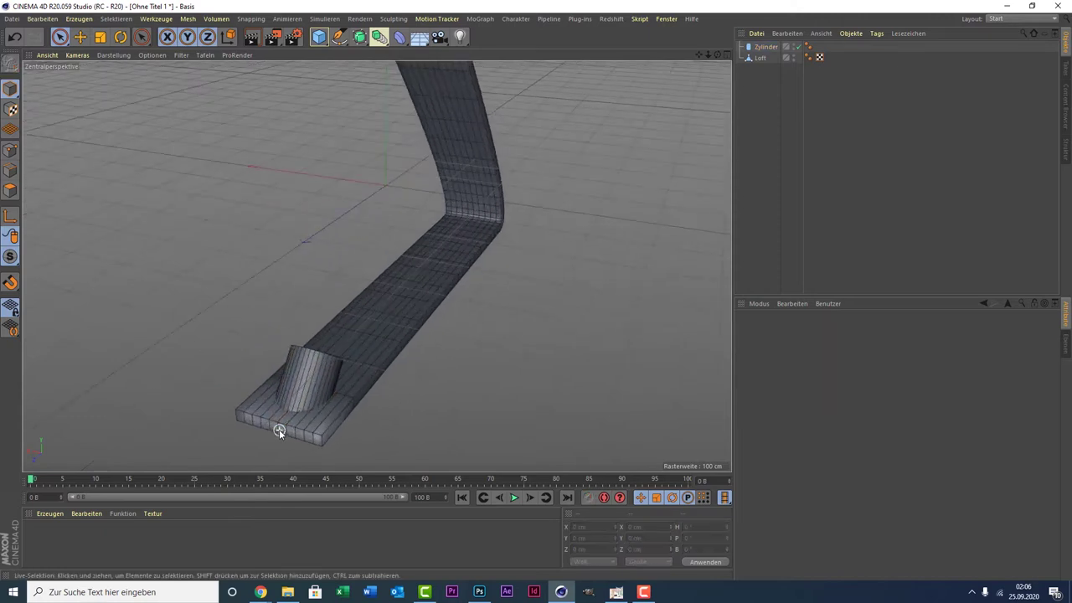
scroll(278, 428, down, 1)
scroll(312, 404, up, 2)
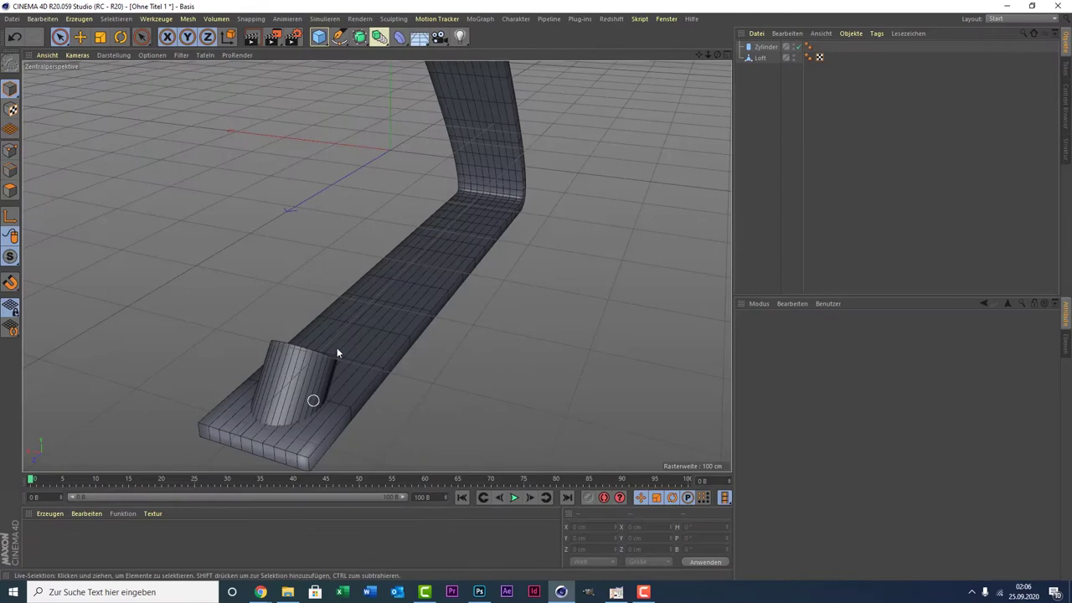
click(314, 395)
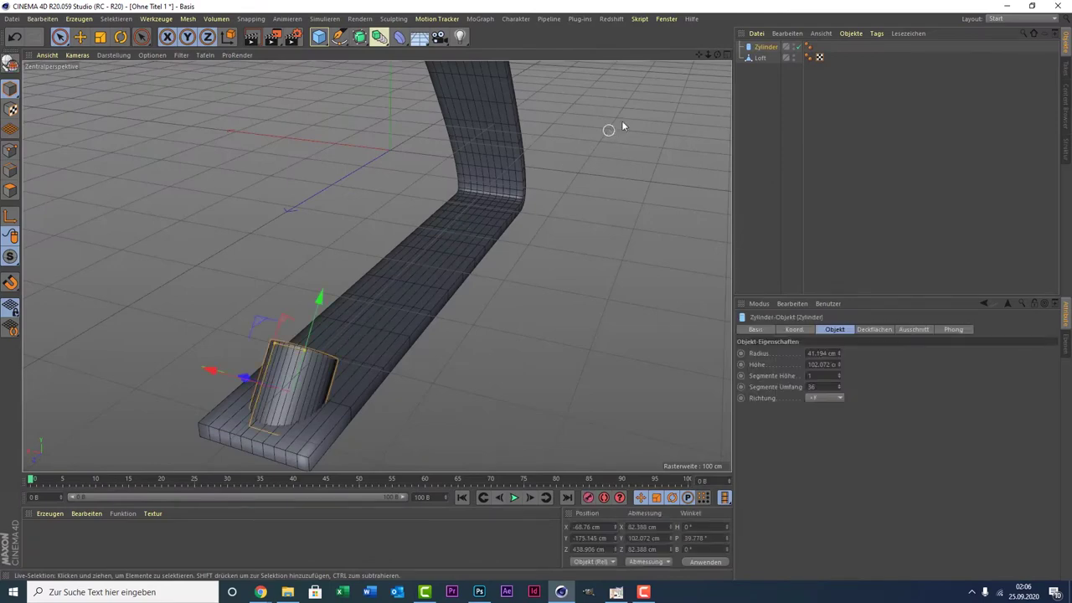
mouse_move(699, 58)
mouse_down()
mouse_move(714, 55)
mouse_move(669, 80)
mouse_up()
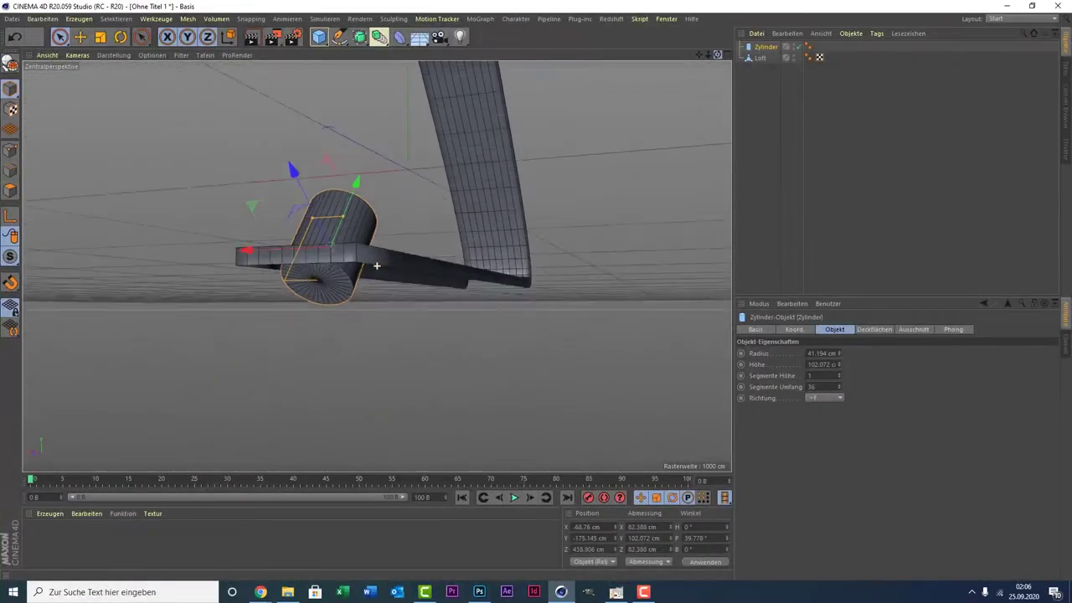
drag(376, 265, 320, 249)
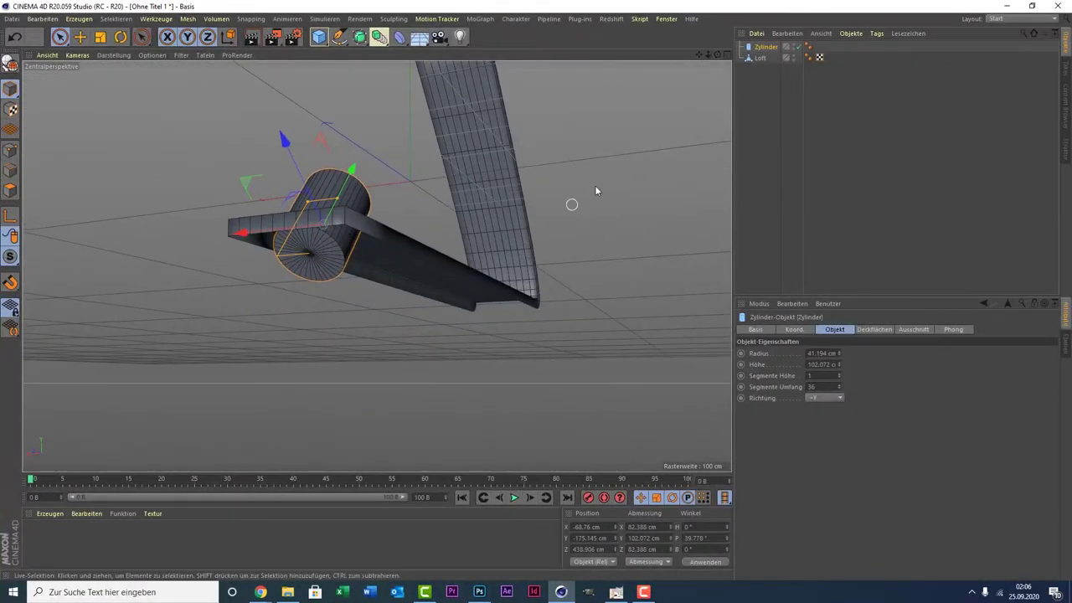
drag(719, 56, 377, 265)
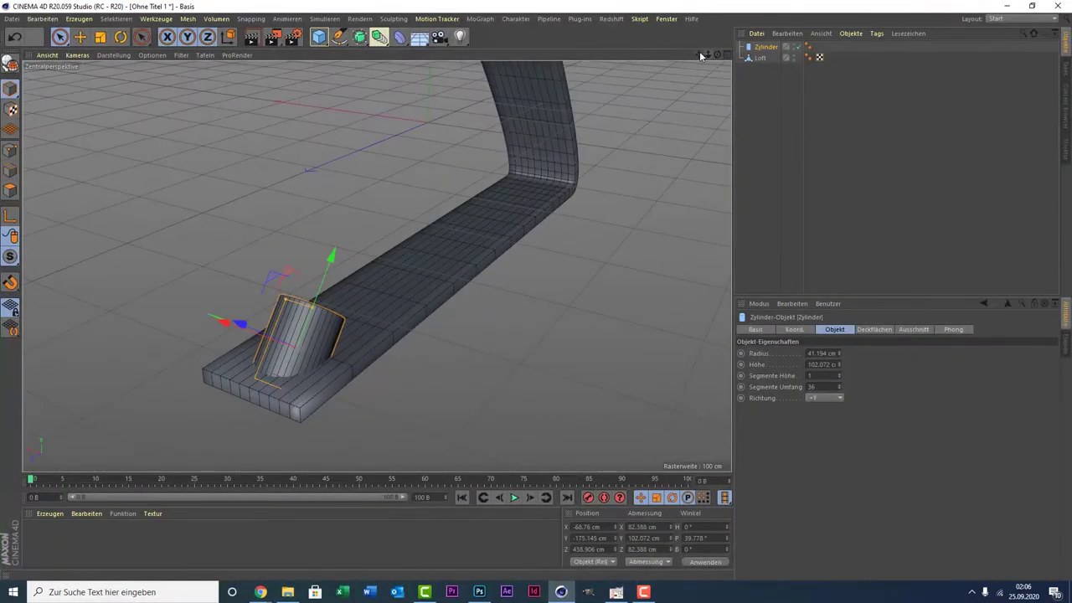
drag(702, 56, 533, 270)
alt+drag(622, 173, 613, 210)
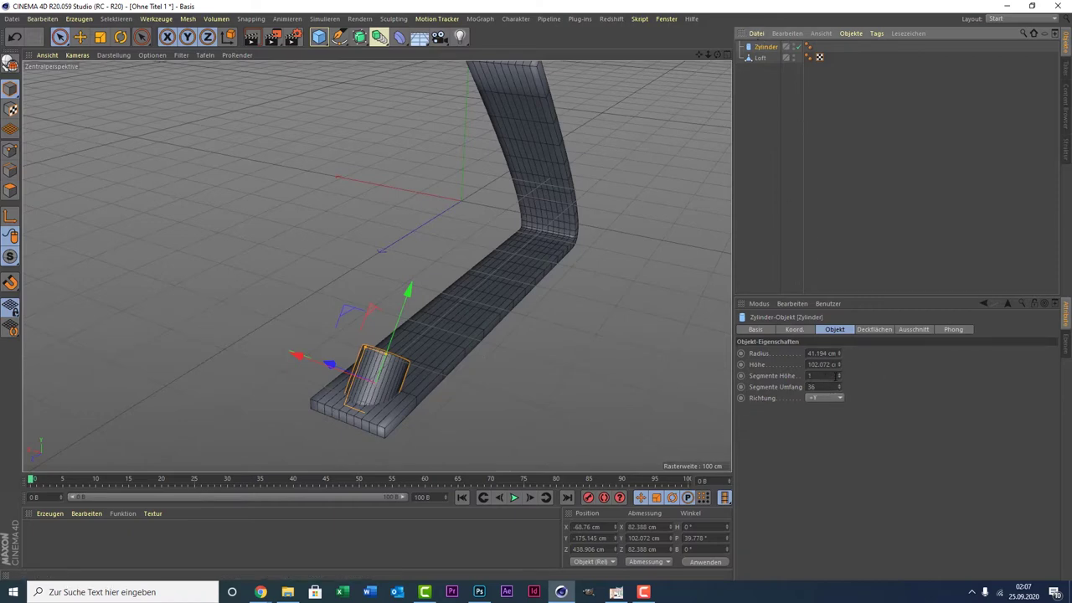
Set the cylinder's height segments to 86 and circumference segments to 101.
drag(840, 377, 841, 352)
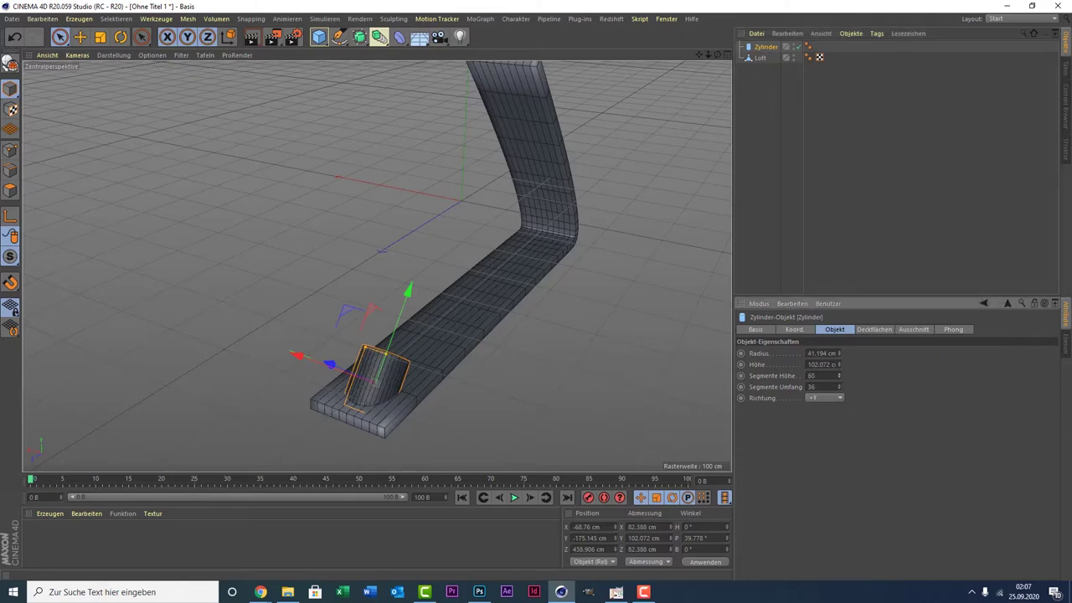
scroll(355, 420, up, 2)
scroll(360, 420, up, 2)
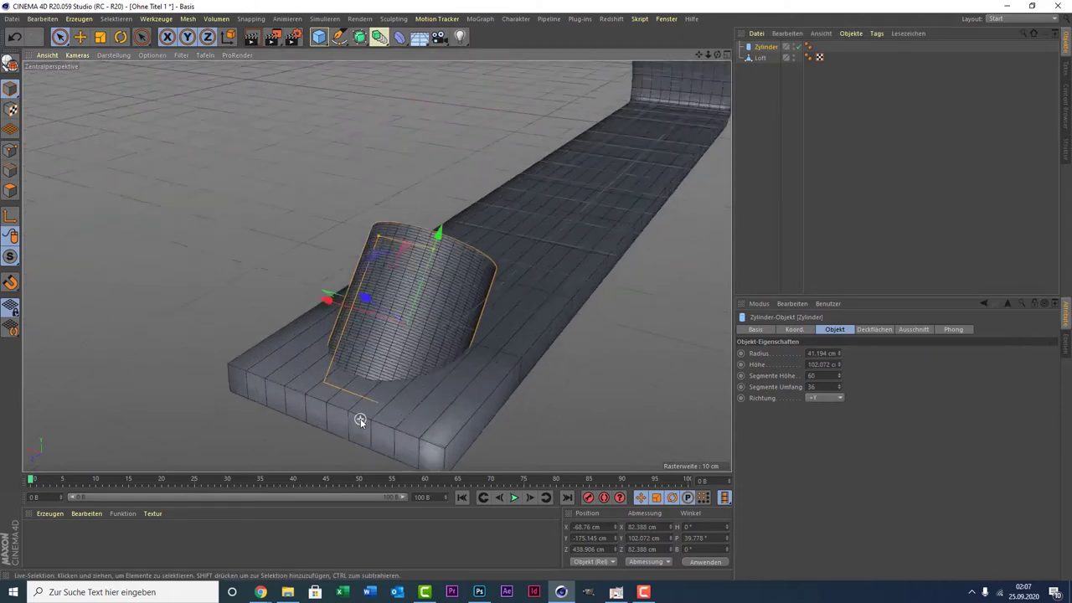
scroll(397, 405, up, 2)
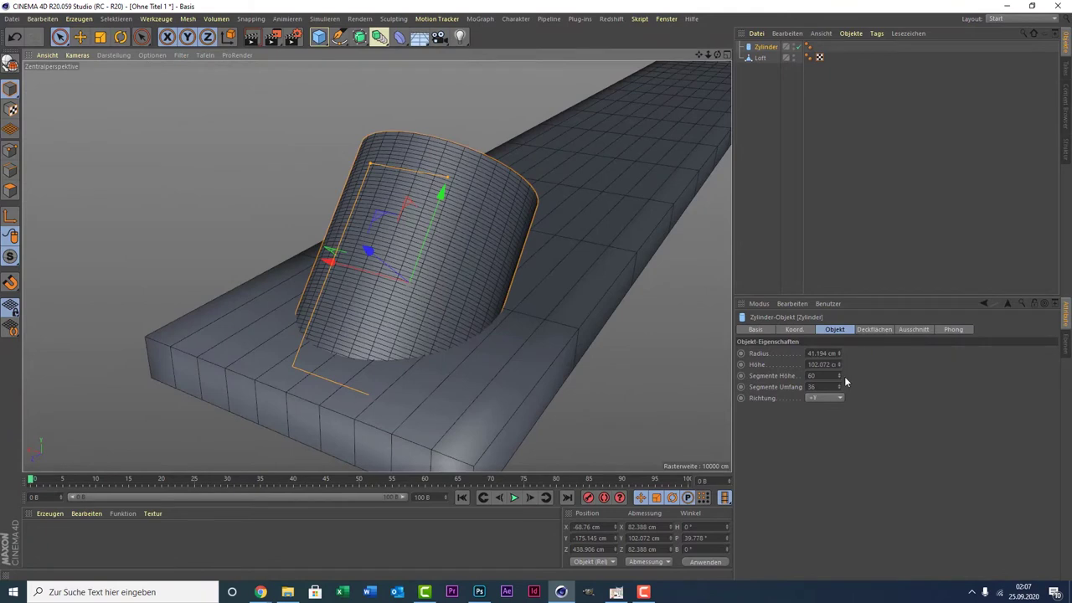
drag(839, 376, 839, 335)
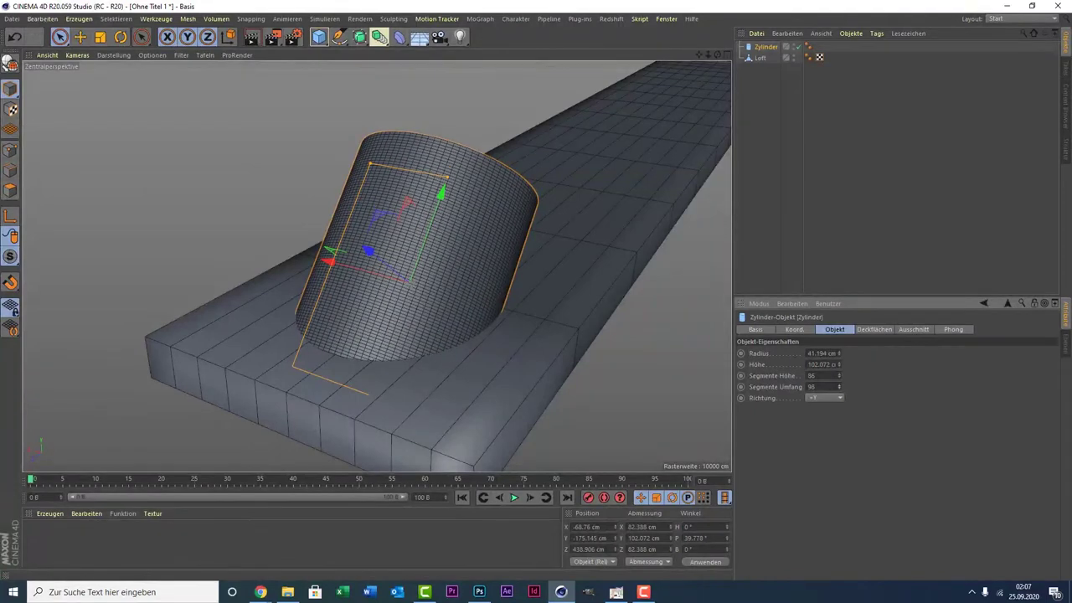
drag(839, 386, 839, 381)
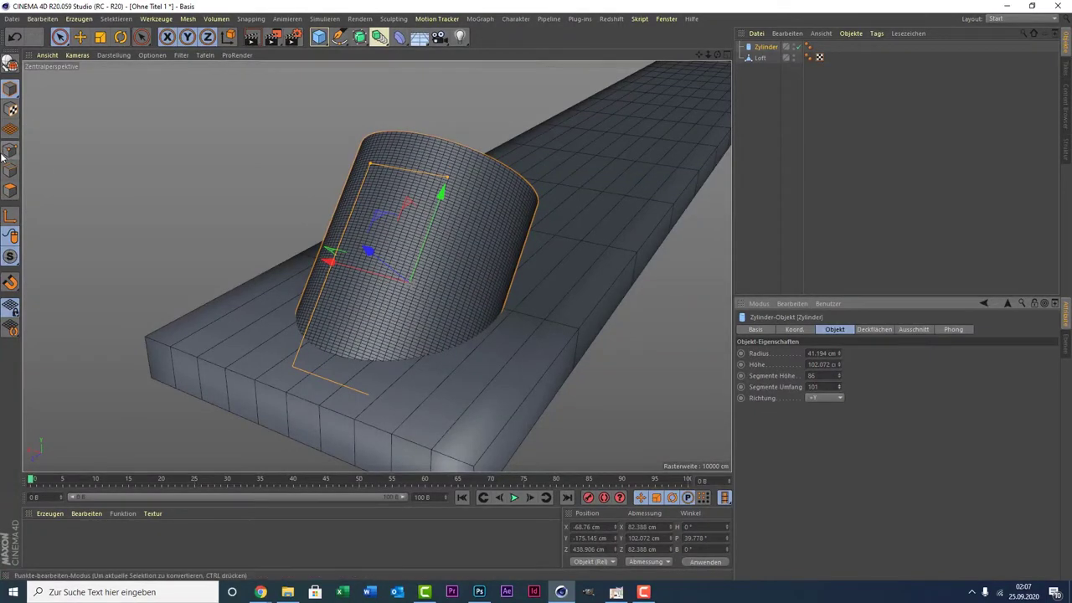
Convert the cylinder to an editable object with C and switch to Polygon mode.
key(c)
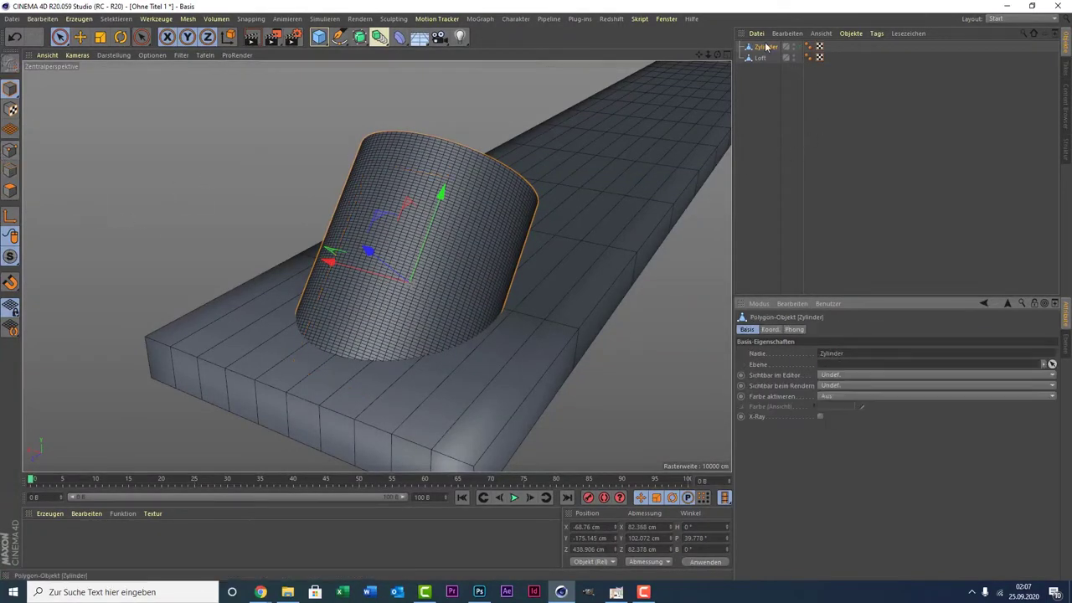
click(766, 50)
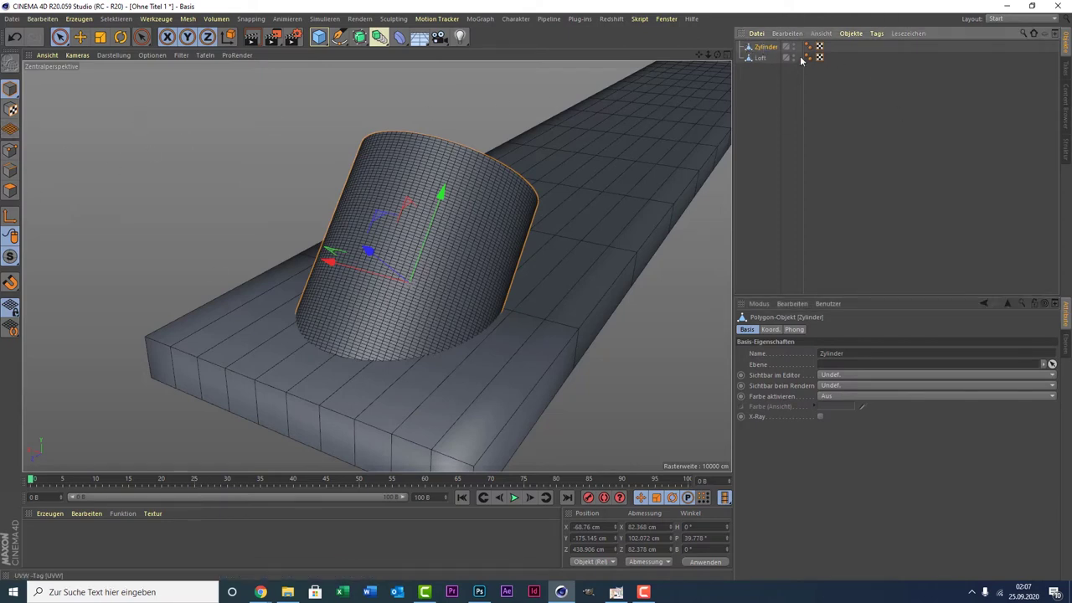
click(7, 196)
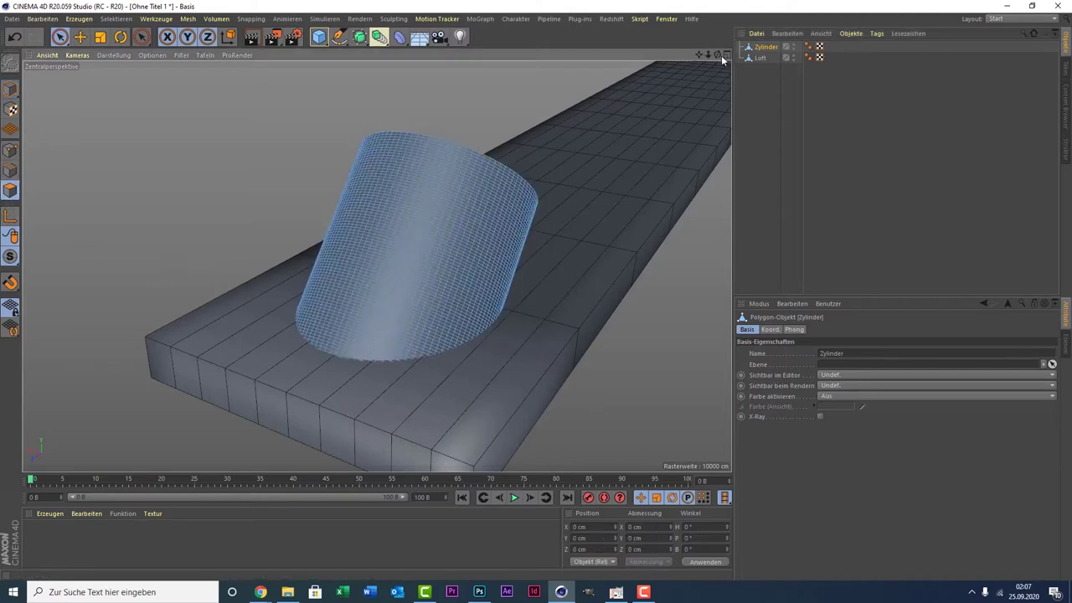
drag(721, 55, 170, 107)
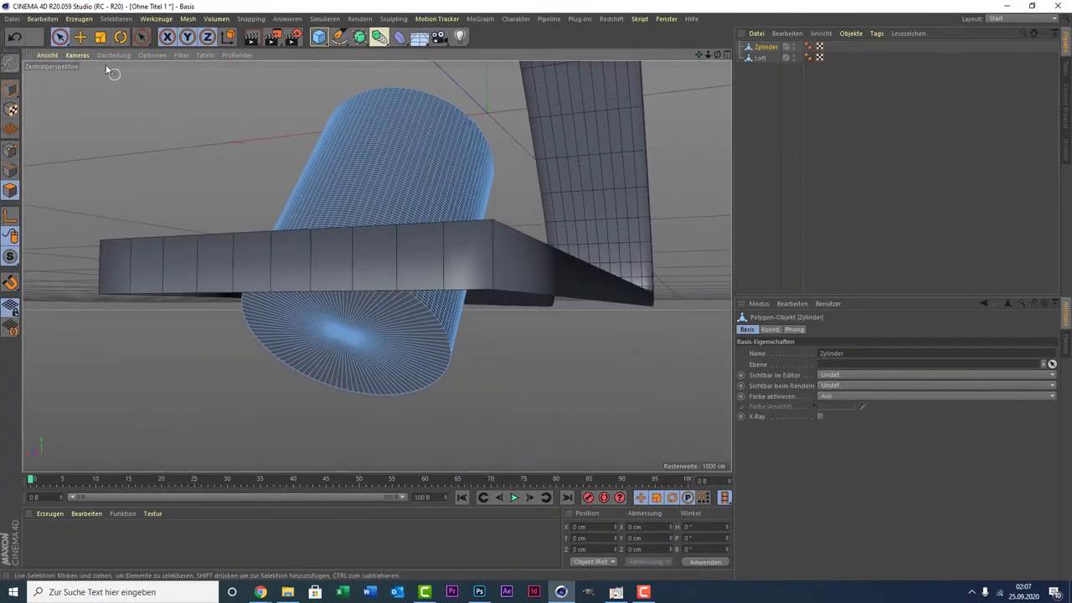
click(60, 36)
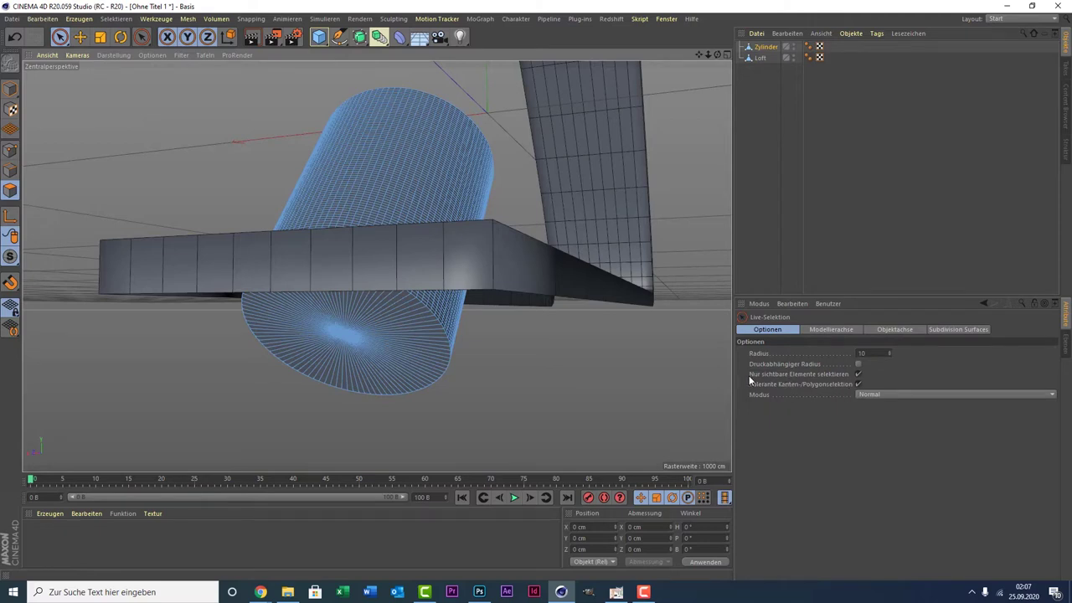
click(857, 373)
drag(444, 328, 398, 282)
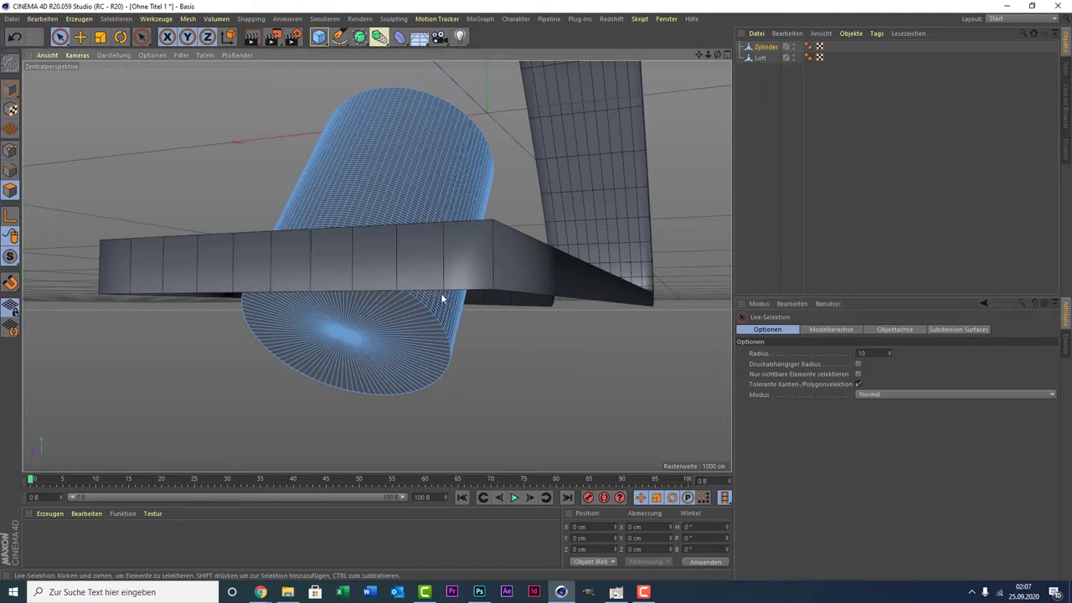
click(437, 297)
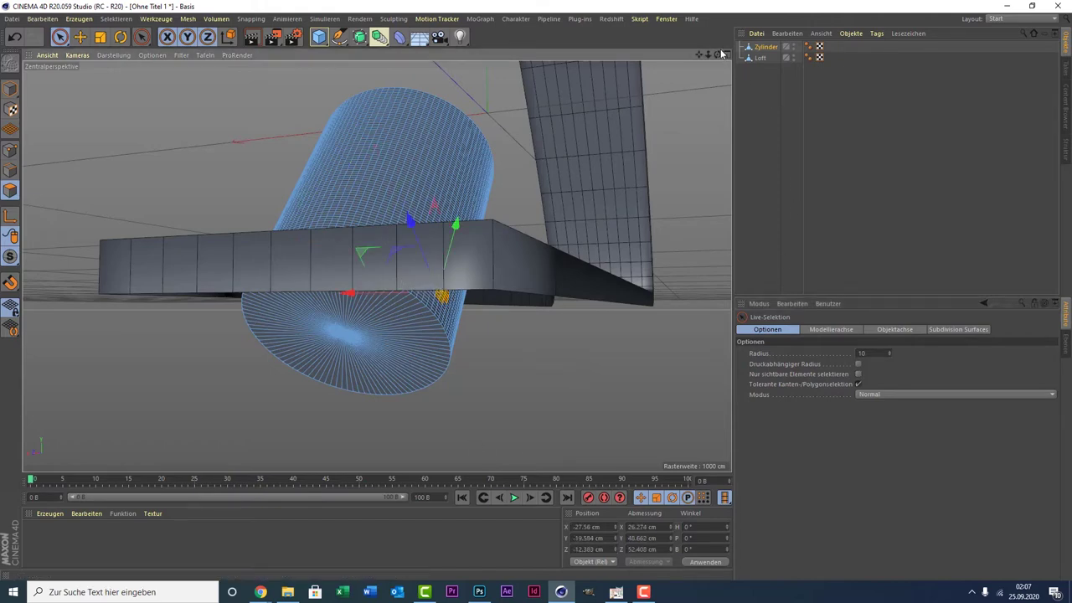
drag(715, 55, 170, 368)
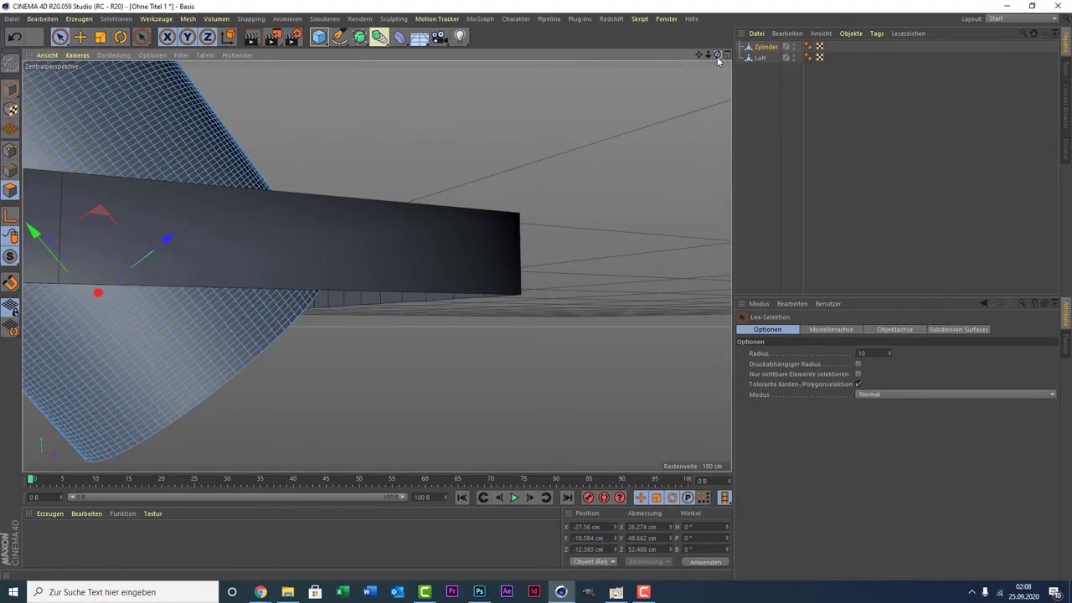
mouse_move(717, 55)
mouse_down()
mouse_move(670, 73)
mouse_move(686, 67)
mouse_move(449, 275)
mouse_up()
middle_click(266, 435)
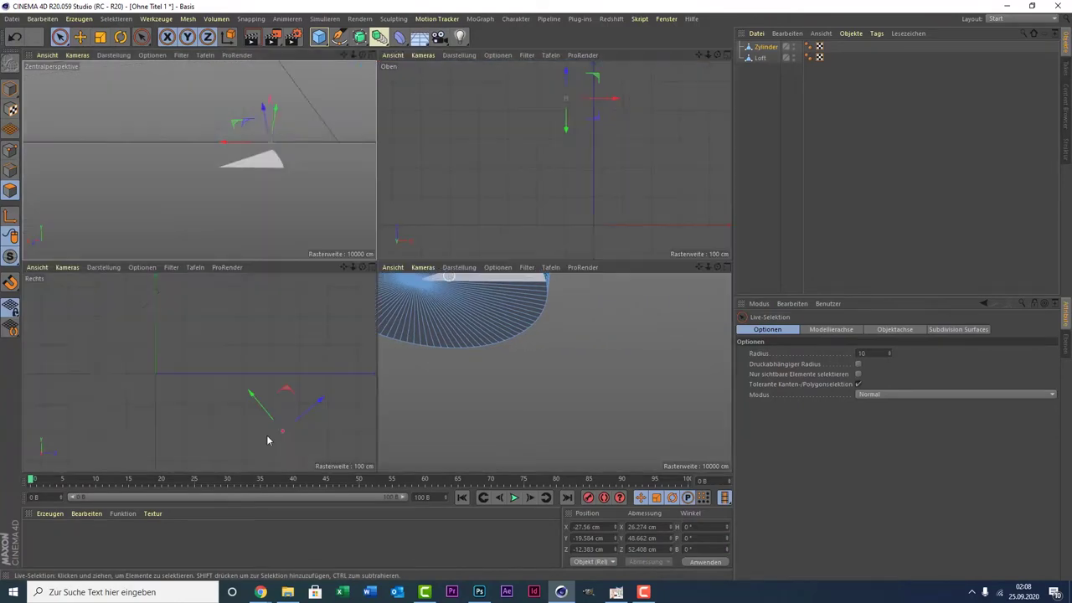
middle_click(282, 459)
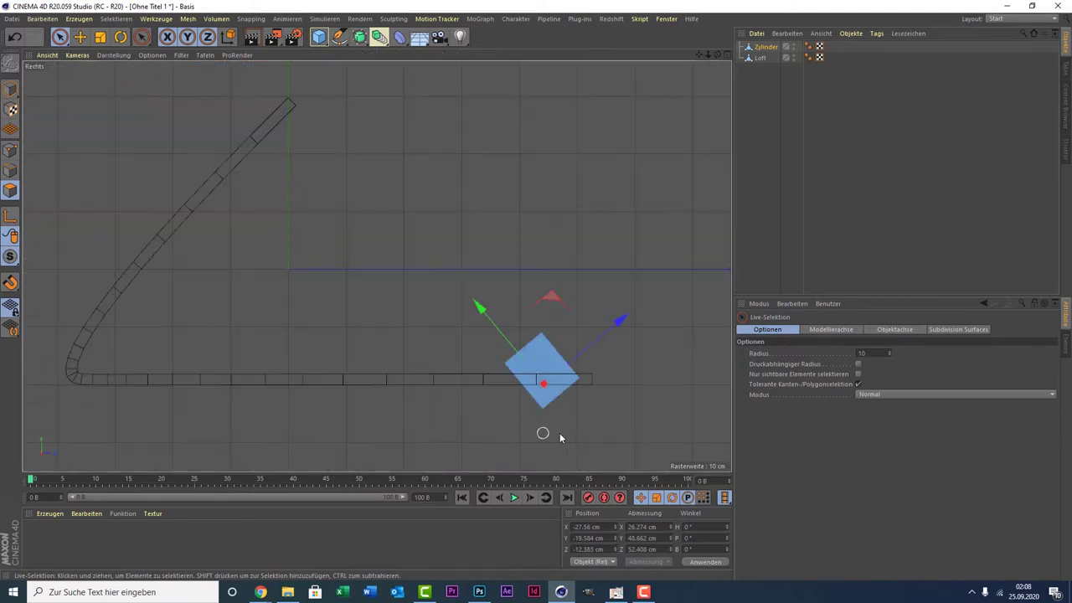
scroll(559, 433, up, 5)
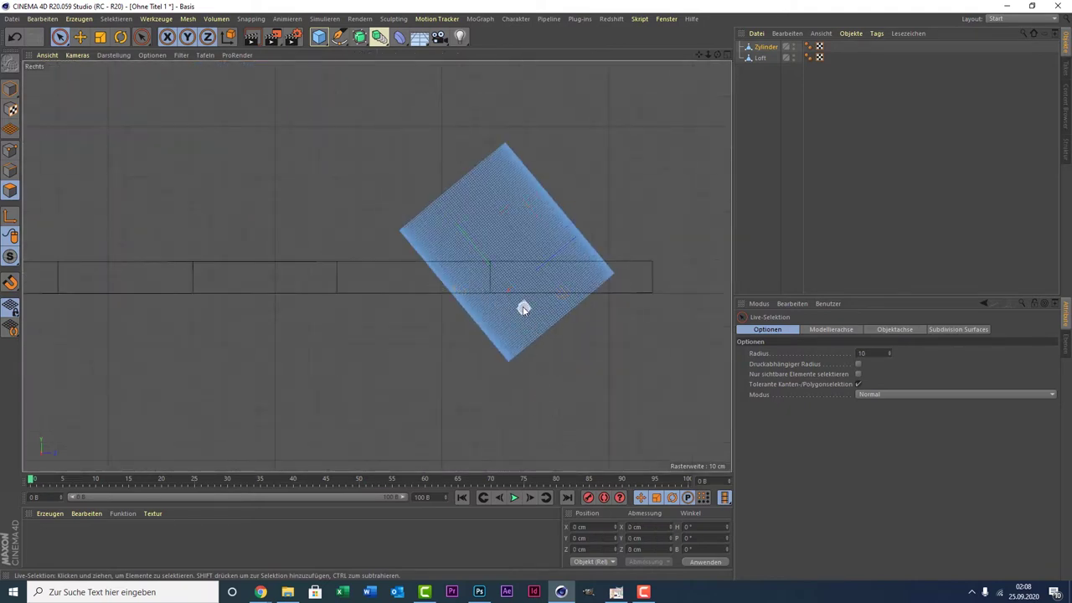
mouse_move(522, 306)
mouse_down()
mouse_move(467, 306)
mouse_move(591, 301)
mouse_move(438, 314)
mouse_move(555, 325)
mouse_move(559, 370)
mouse_up()
middle_click(431, 308)
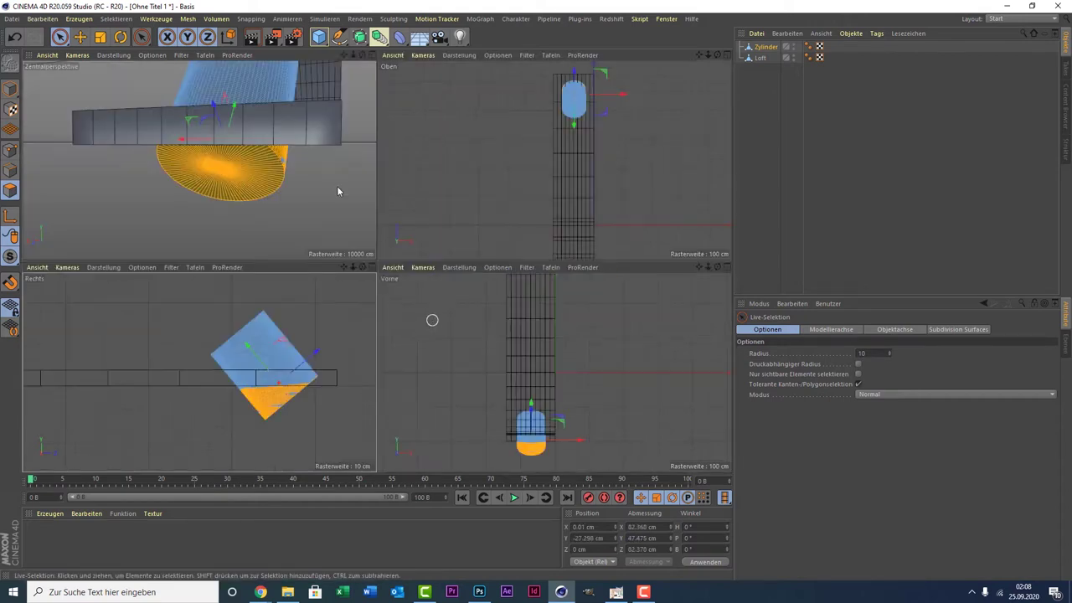
middle_click(301, 206)
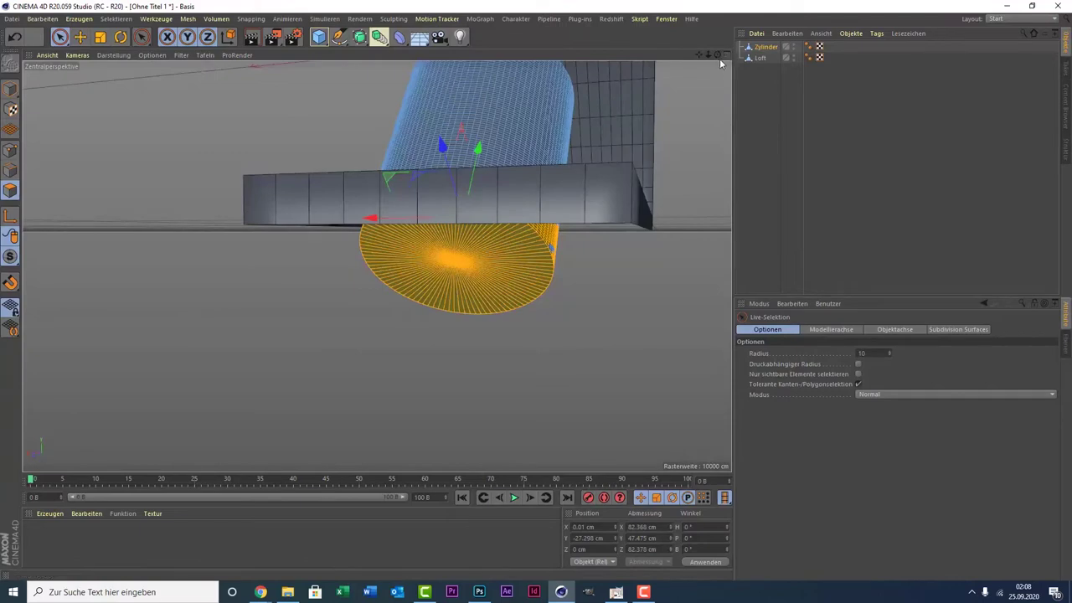
drag(719, 59, 555, 359)
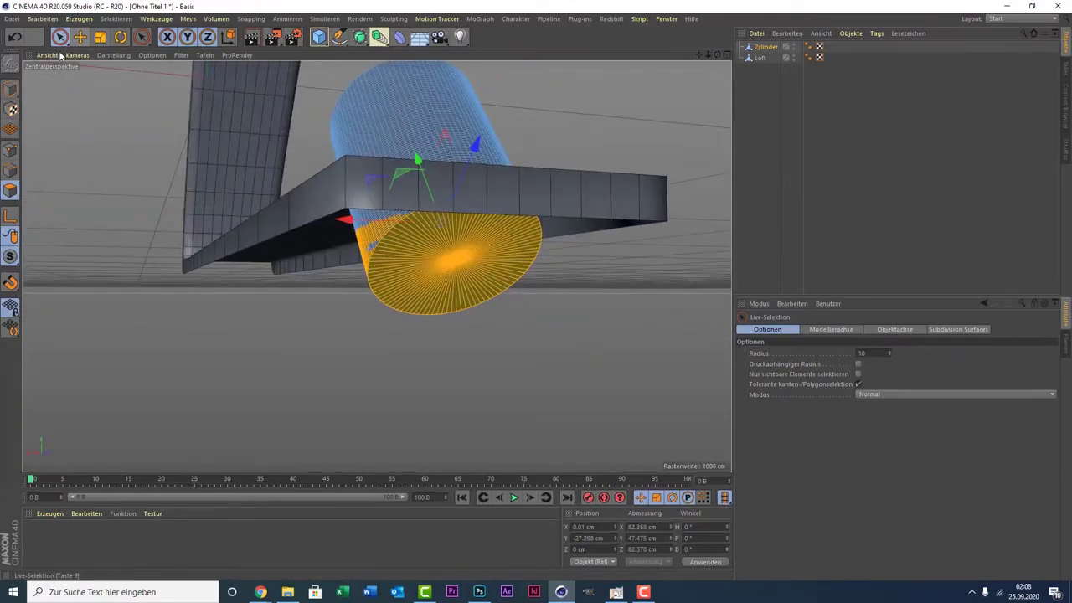
click(858, 373)
click(678, 357)
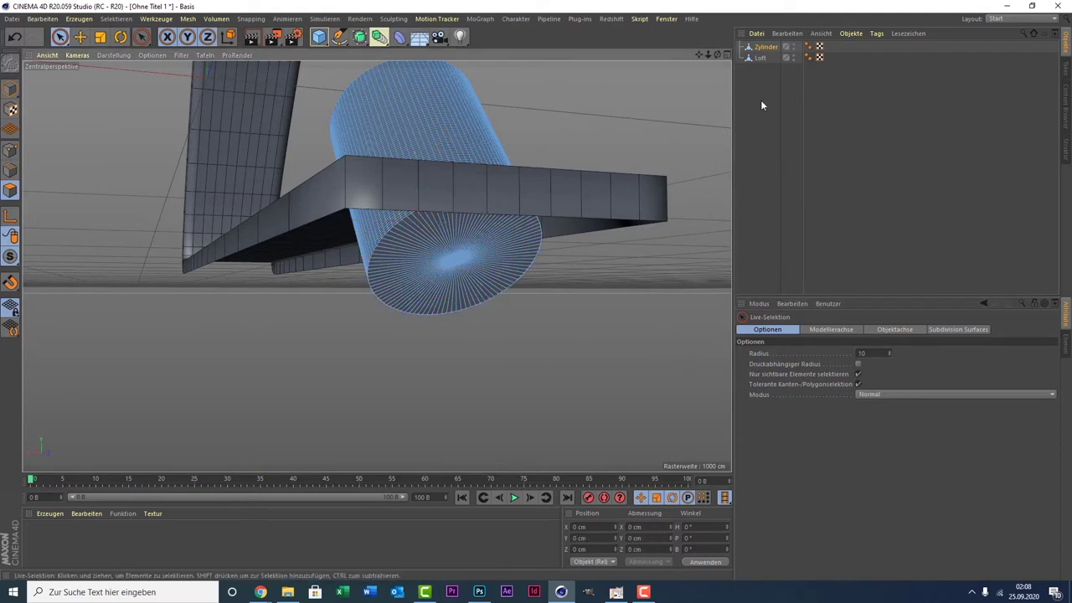
click(765, 47)
Maximize the right side view and switch to Rectangle Selection.
key(F5)
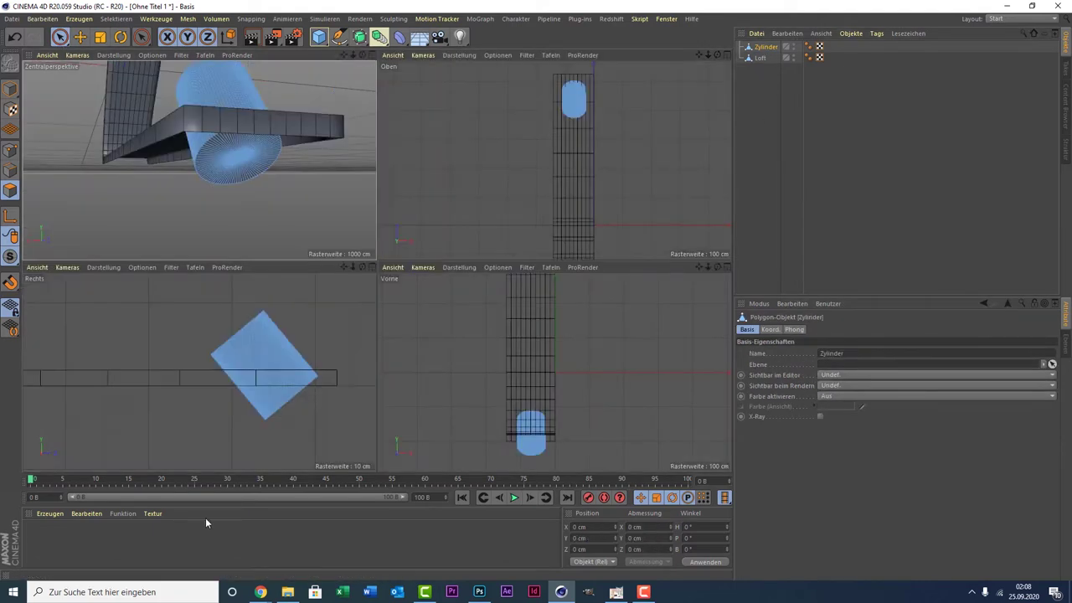
middle_click(223, 421)
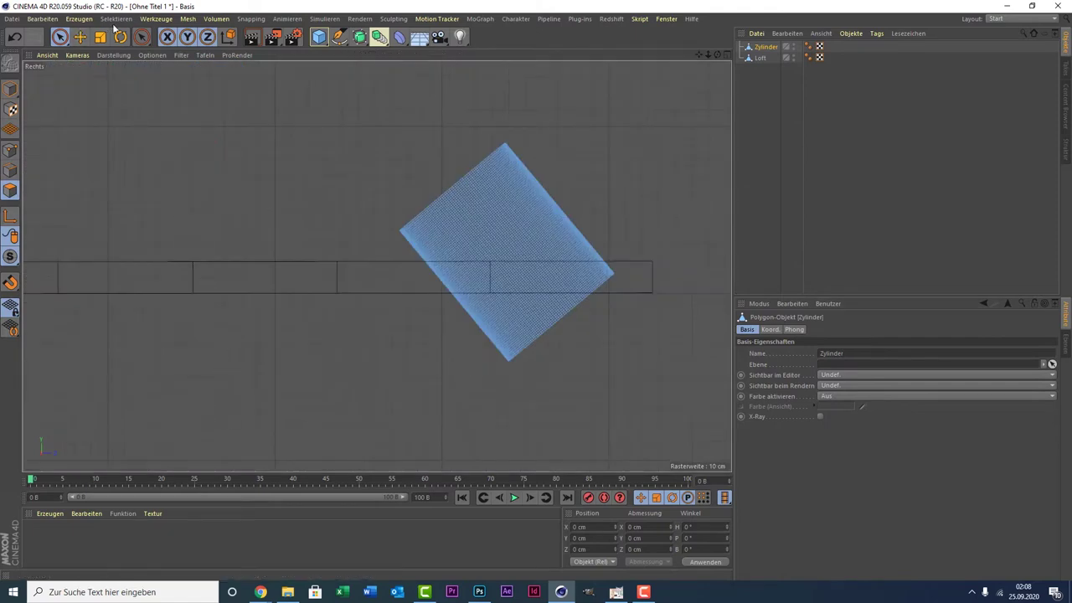
click(146, 19)
mouse_move(116, 18)
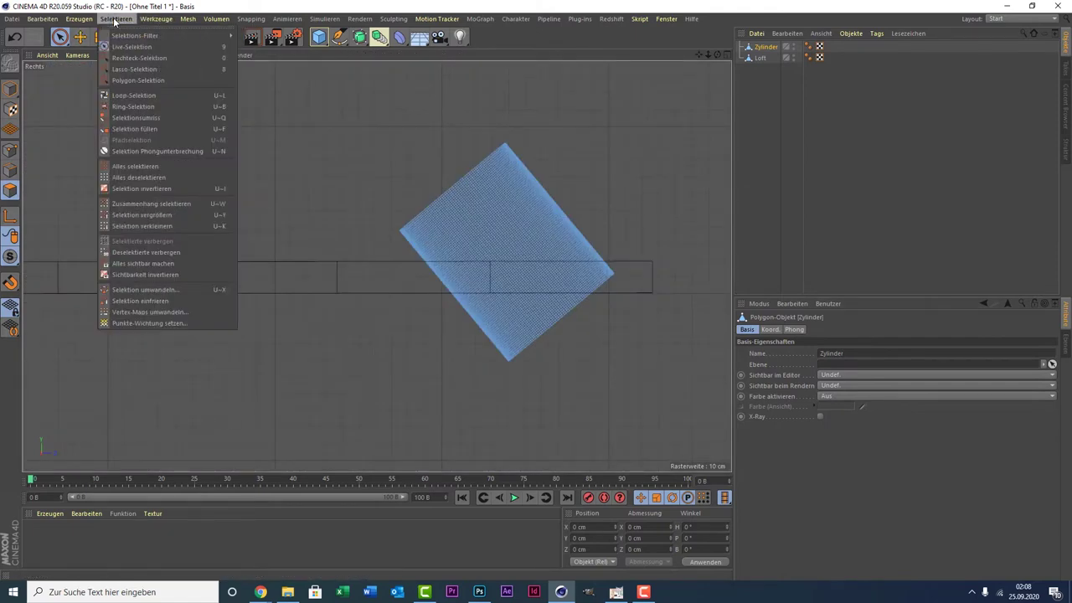
click(59, 36)
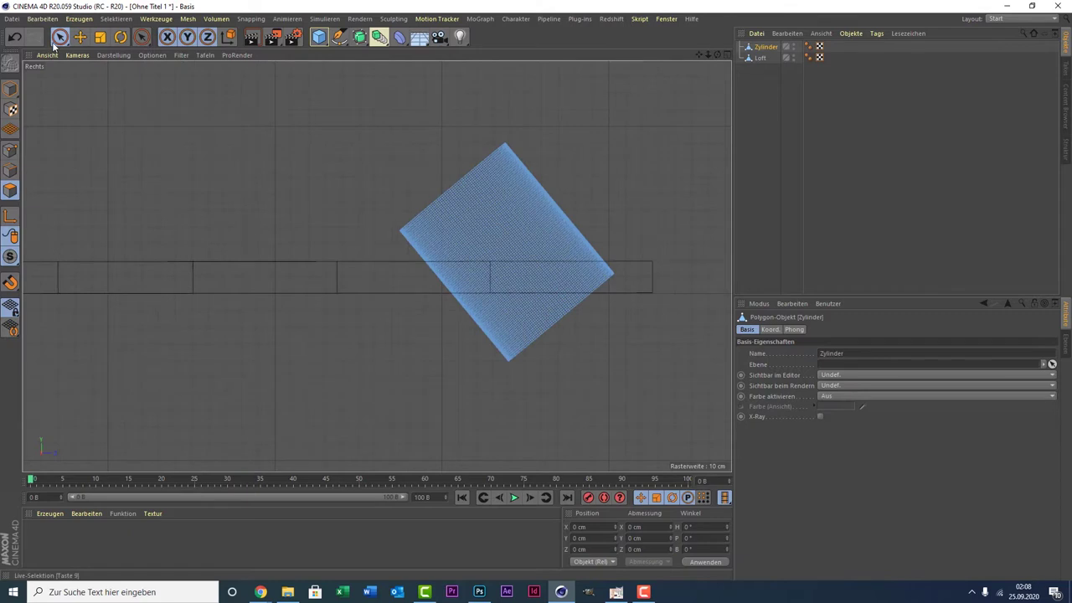
click(55, 42)
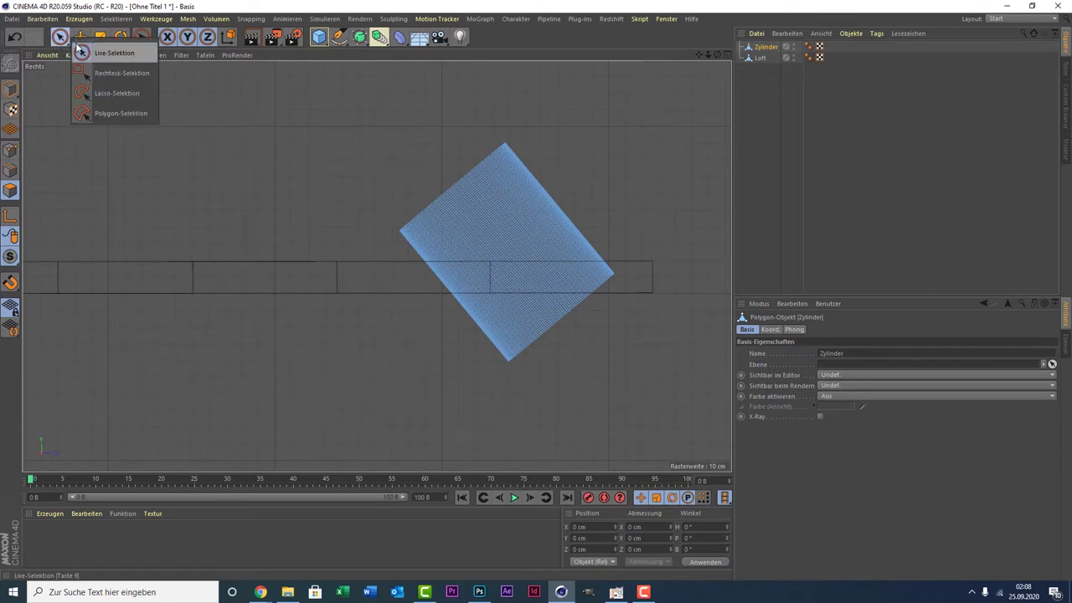
click(125, 75)
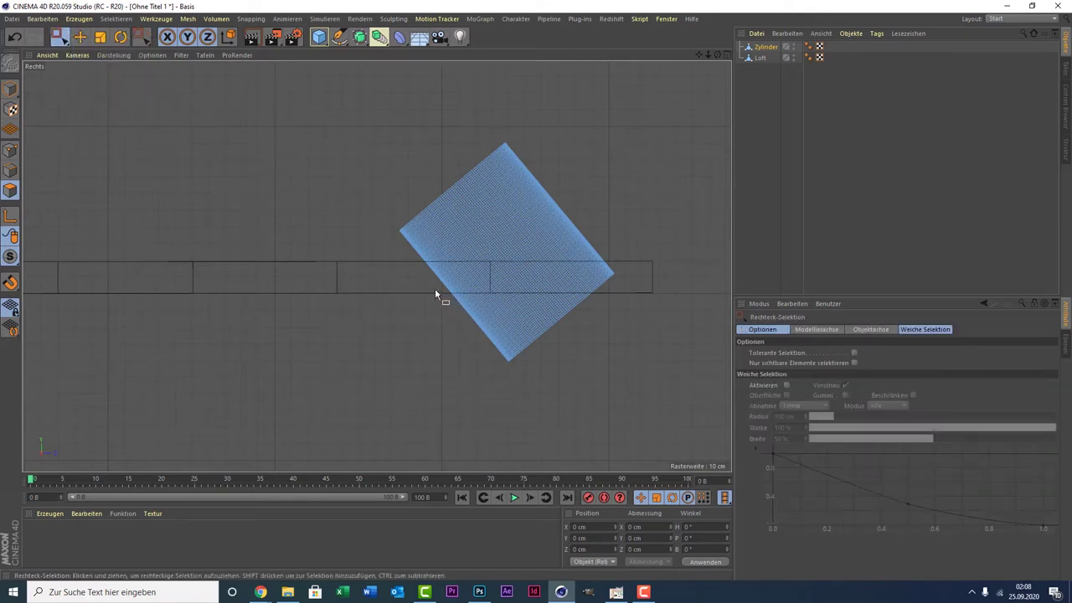
Box-select and delete the cylinder polygons below the strip, then return to Live Selection.
drag(435, 291, 682, 375)
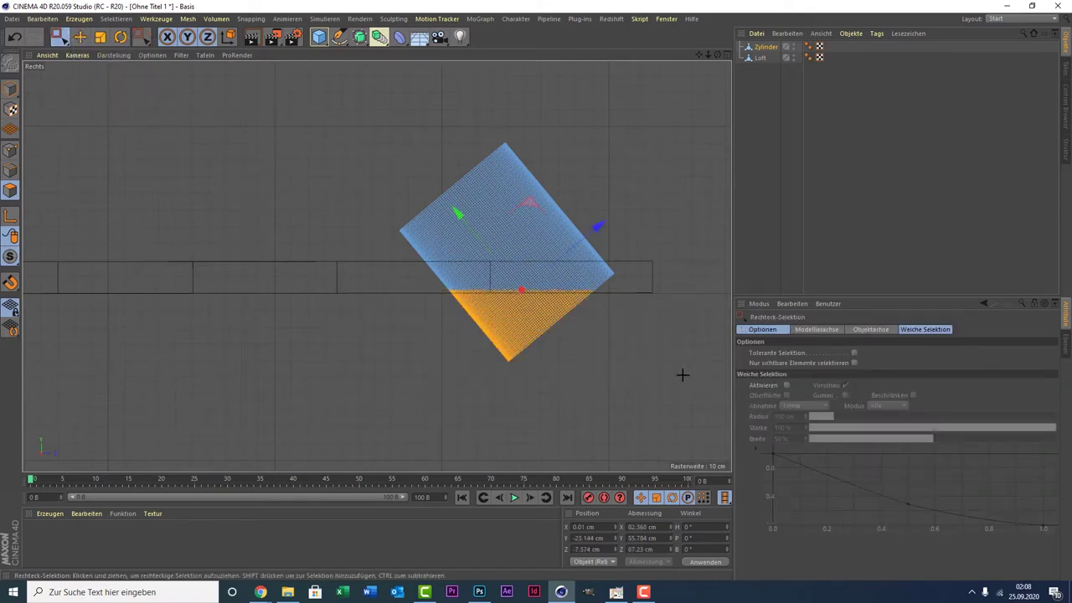
key(Delete)
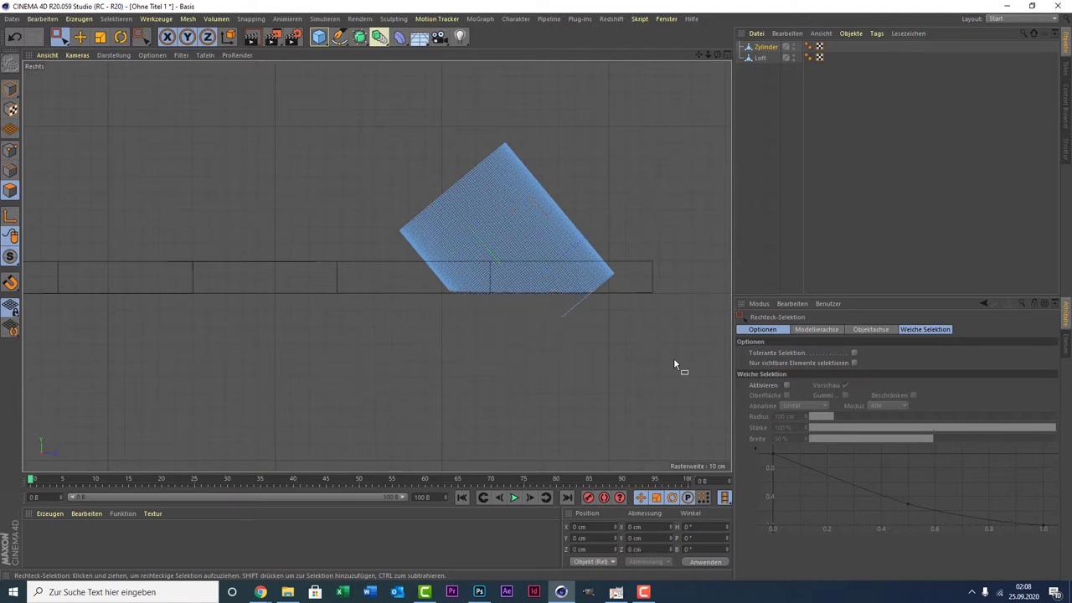
click(58, 37)
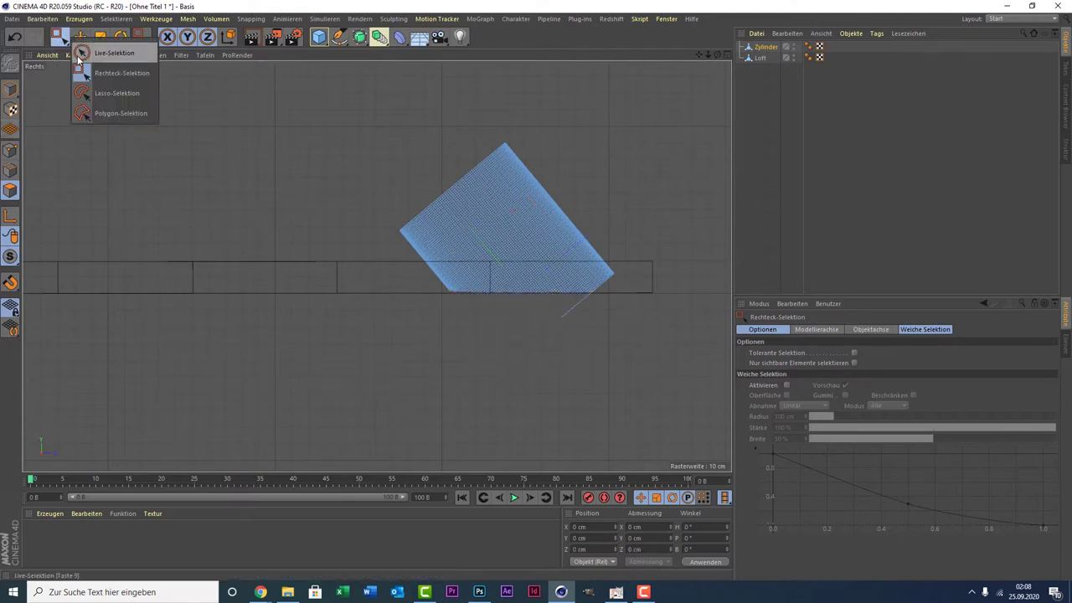
click(92, 48)
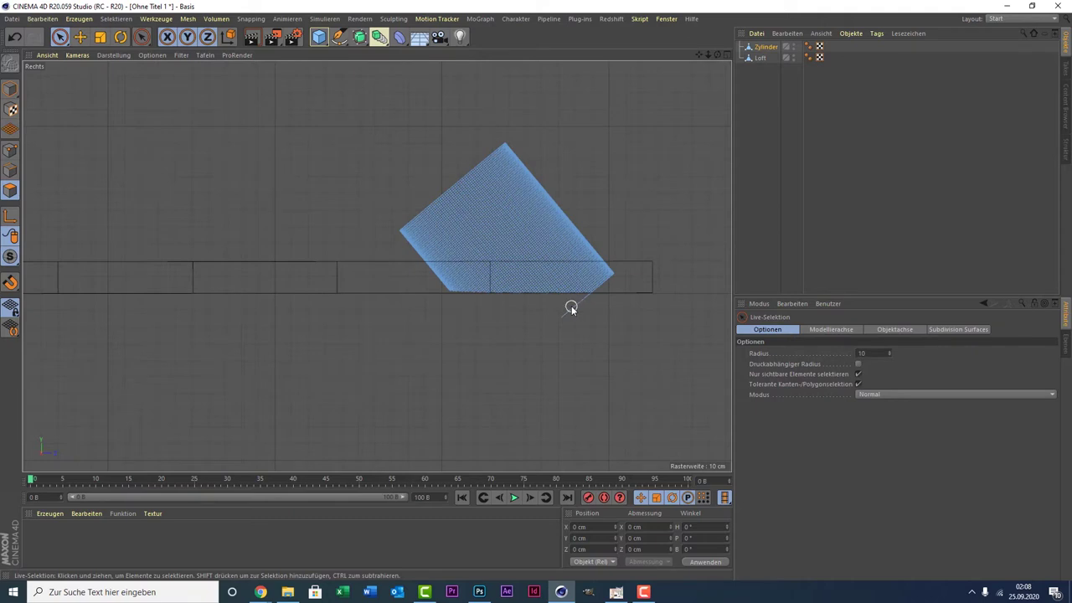
Maximize the perspective view and delete the cone-shaped cap polygons under the strip.
middle_click(571, 308)
middle_click(283, 173)
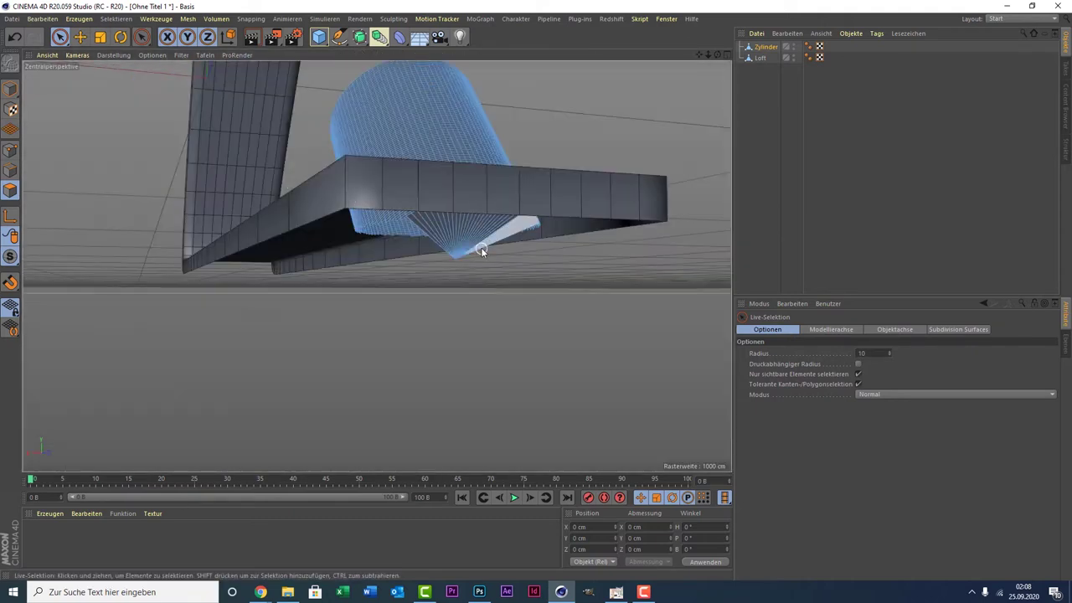
mouse_move(480, 247)
mouse_down()
mouse_move(519, 224)
mouse_move(447, 244)
mouse_up()
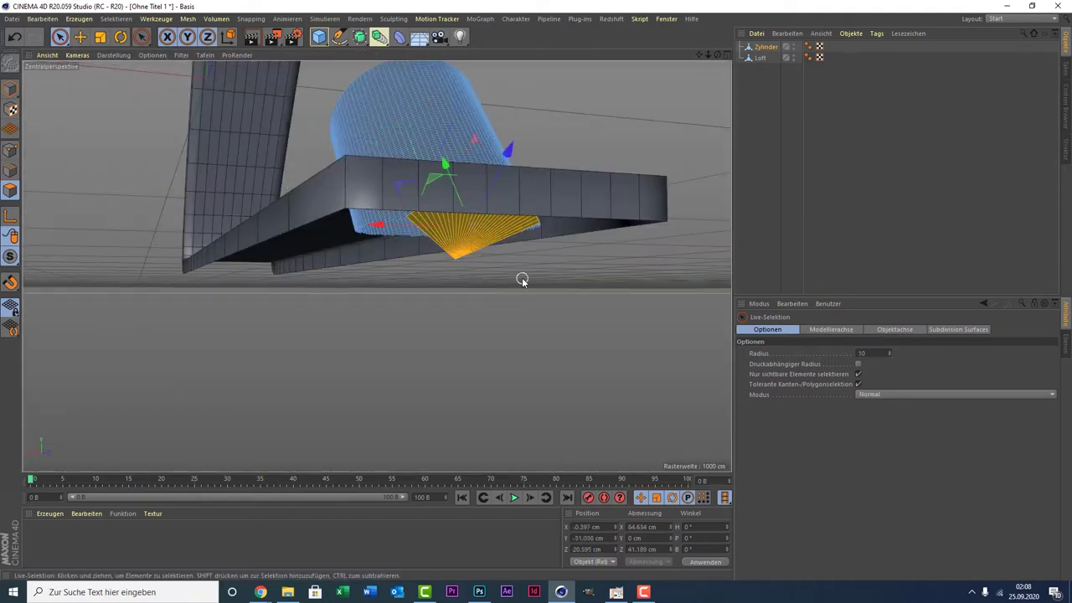
key(Delete)
Select and delete the lower band of the cylinder's ring polygons.
mouse_move(586, 198)
alt+mouse_down()
mouse_move(729, 54)
mouse_move(376, 263)
alt+mouse_up()
mouse_move(473, 186)
mouse_down()
mouse_move(381, 182)
mouse_move(444, 206)
mouse_move(403, 184)
mouse_move(559, 209)
mouse_up()
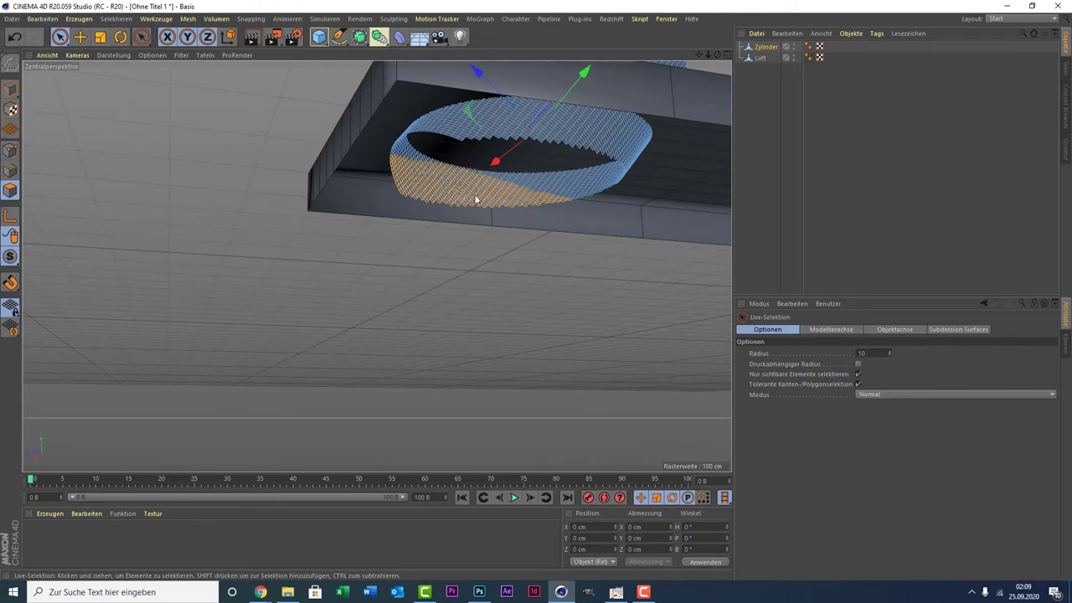
mouse_move(474, 199)
mouse_down()
mouse_move(610, 192)
mouse_move(622, 171)
mouse_up()
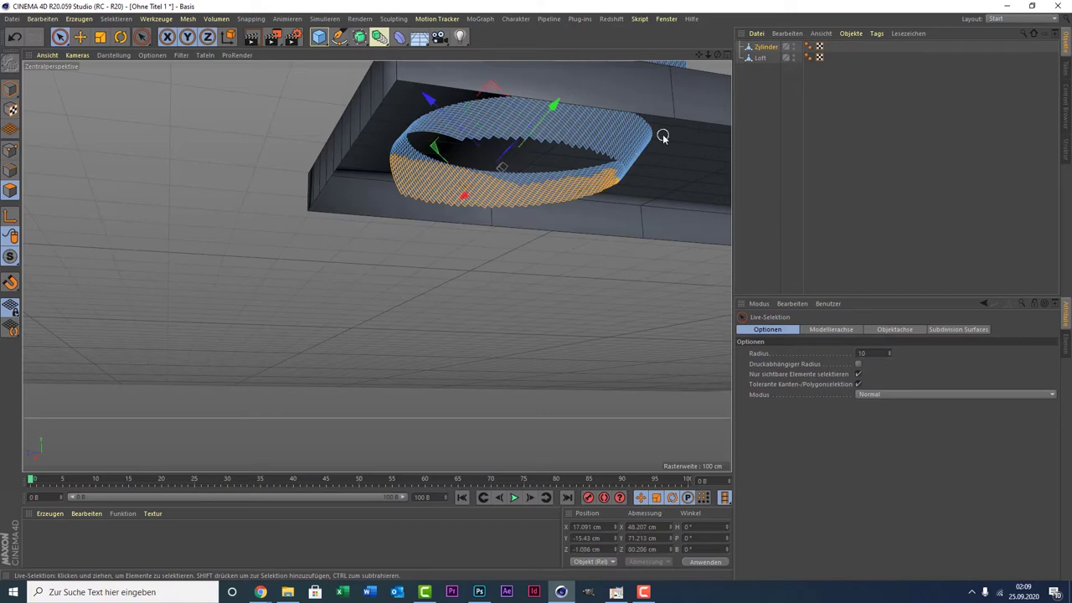
key(Delete)
Select the small leftover polygon pieces around the ring.
alt+drag(662, 136, 438, 258)
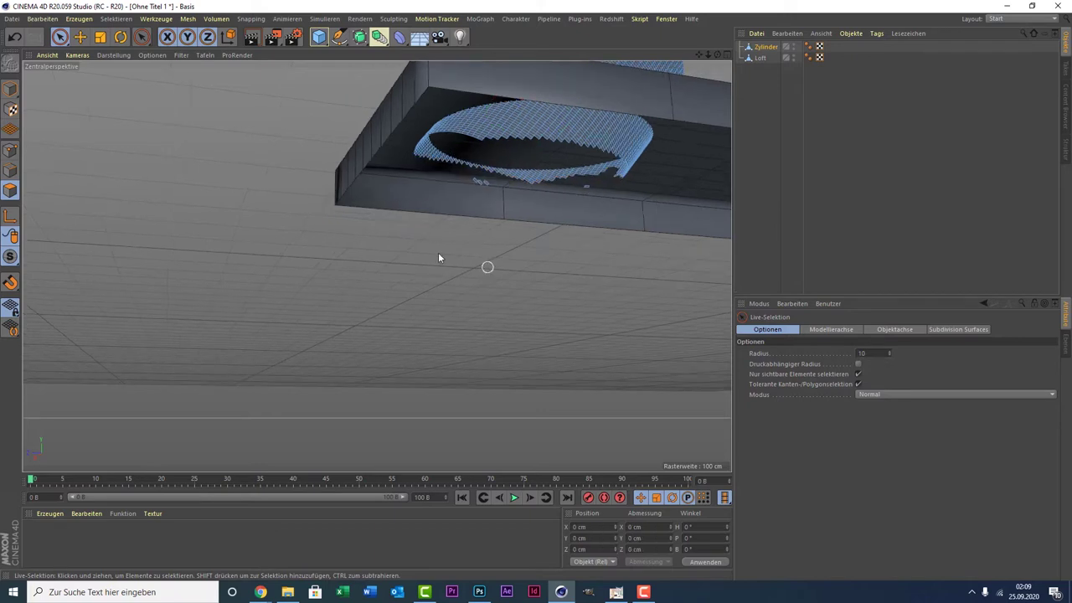
click(479, 181)
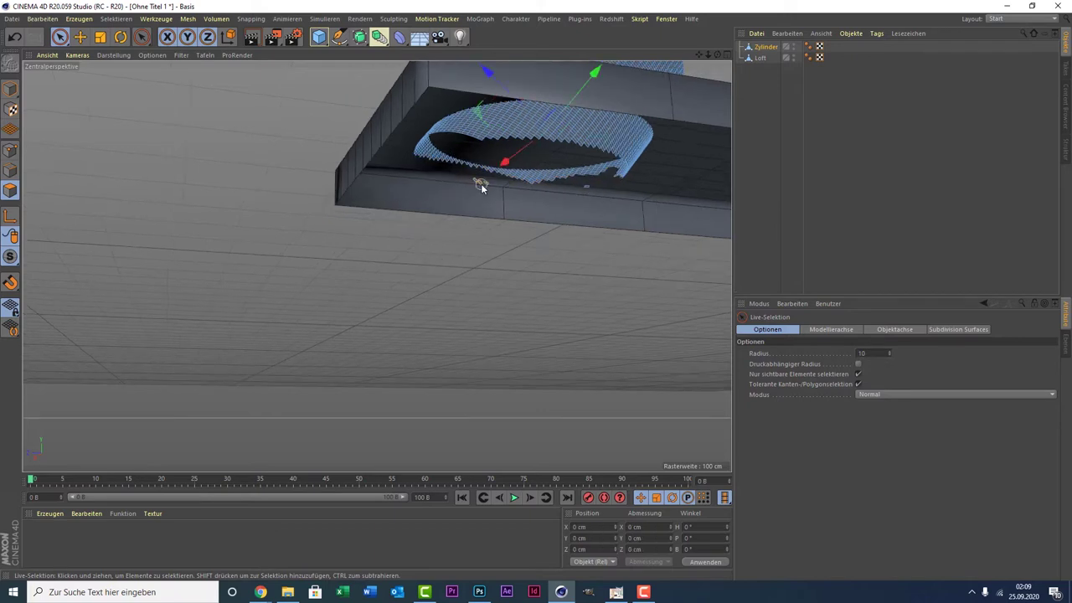
click(590, 189)
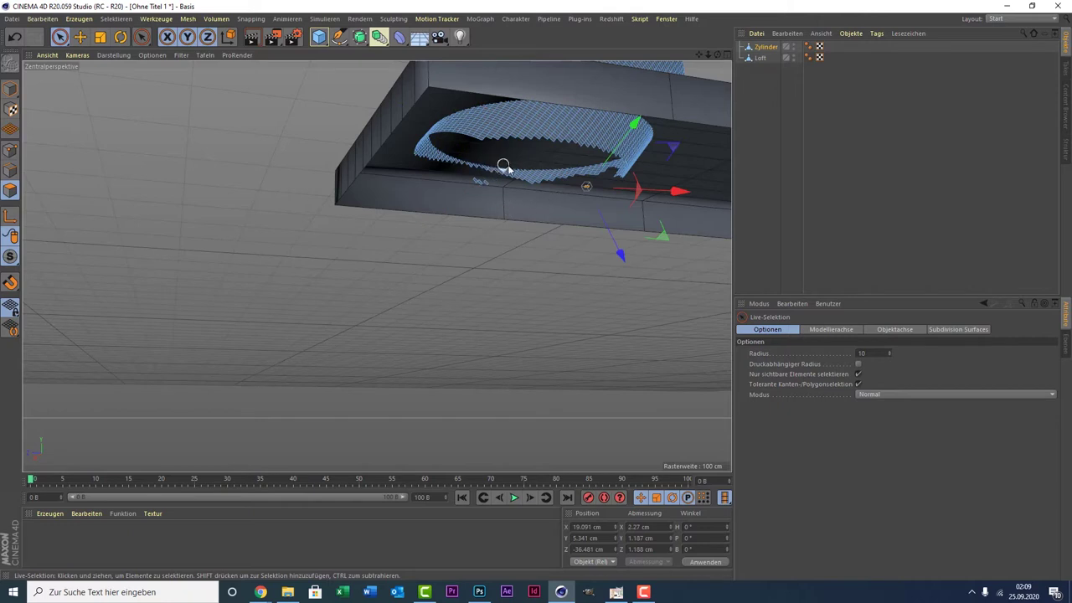
shift+click(645, 192)
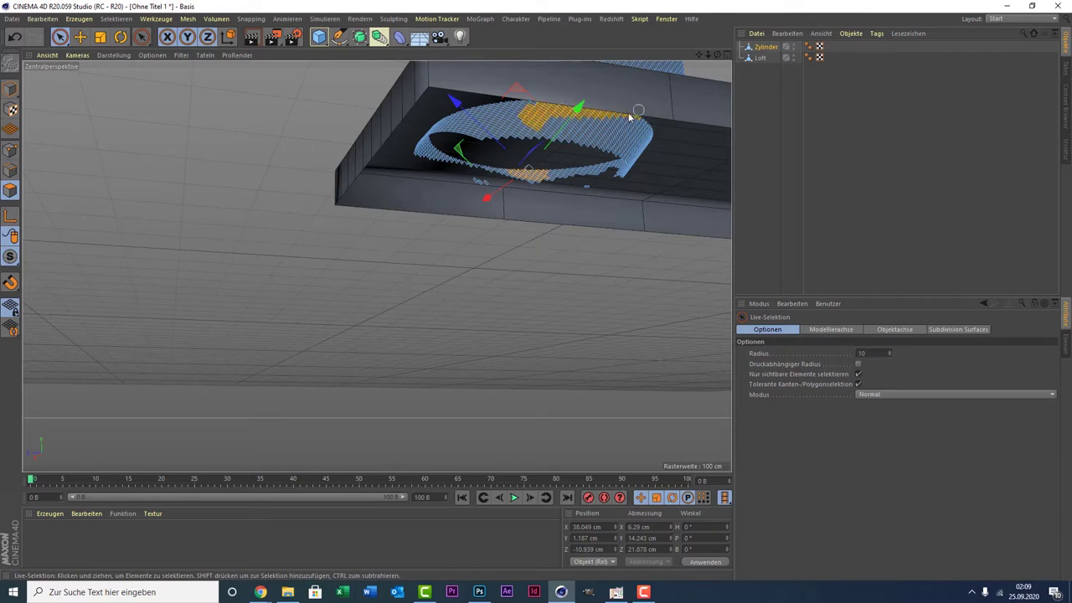
Refine the selection over the ring's upper part, then deselect all and restore four views.
drag(634, 115, 598, 158)
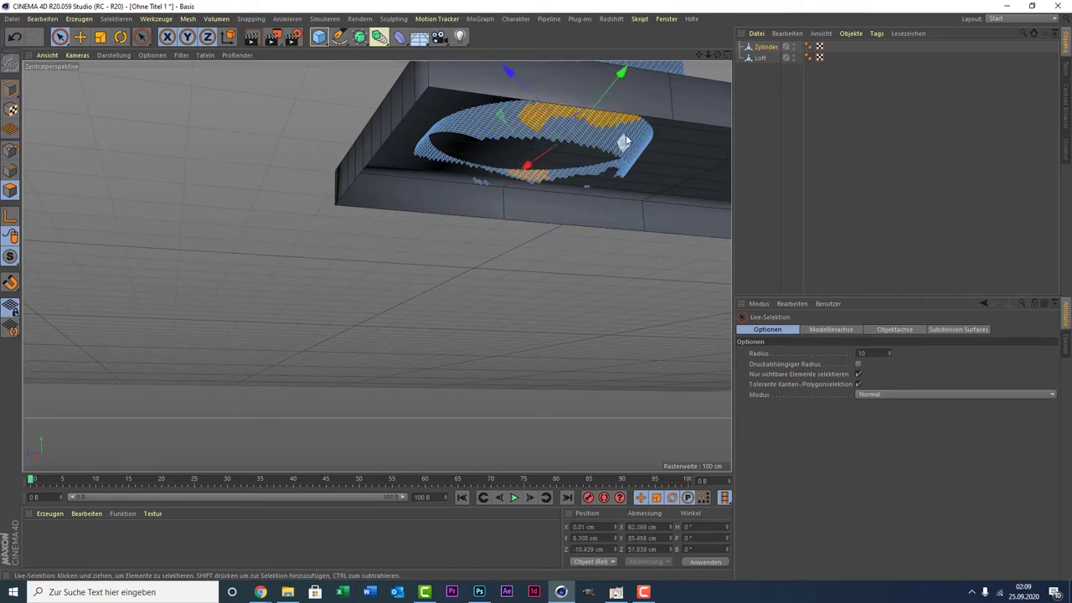
ctrl+drag(622, 125, 536, 107)
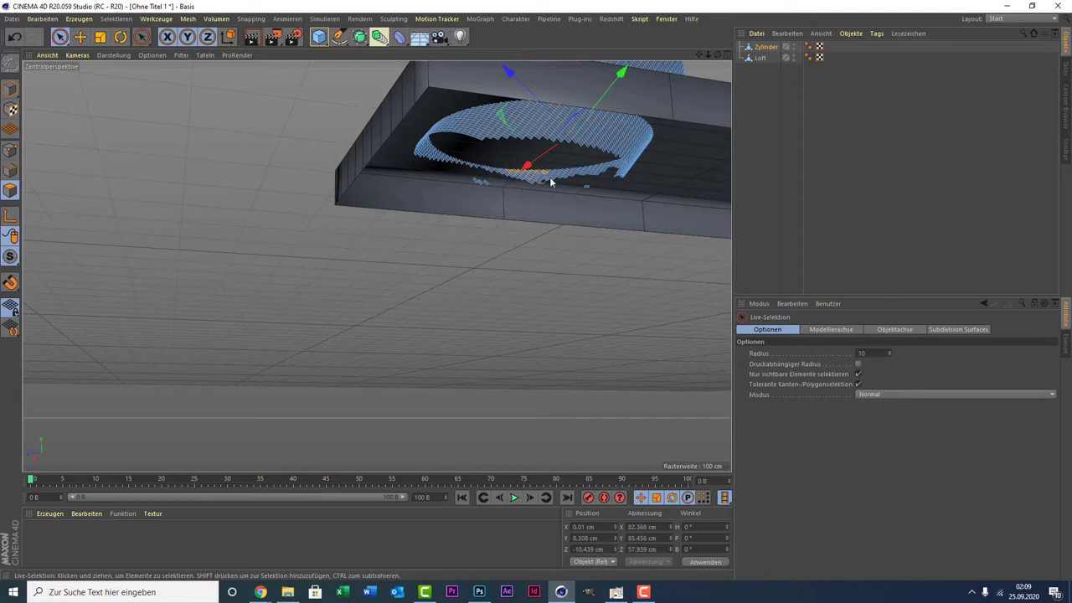
mouse_move(540, 125)
mouse_down()
mouse_move(492, 121)
mouse_move(535, 110)
mouse_move(558, 117)
mouse_up()
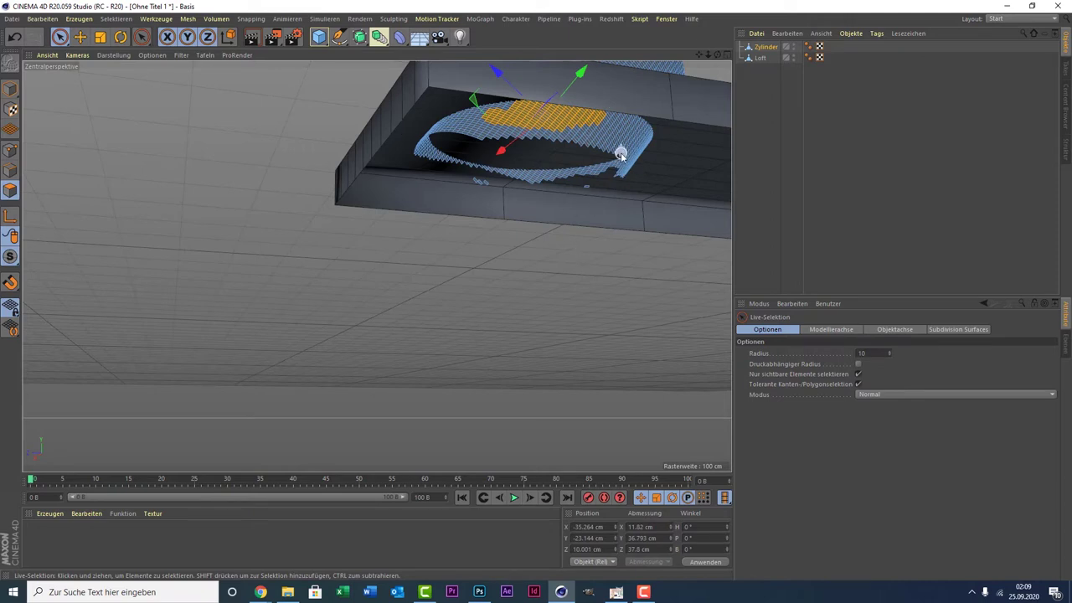
mouse_move(620, 155)
mouse_down()
mouse_move(611, 125)
mouse_move(443, 112)
mouse_move(680, 120)
mouse_up()
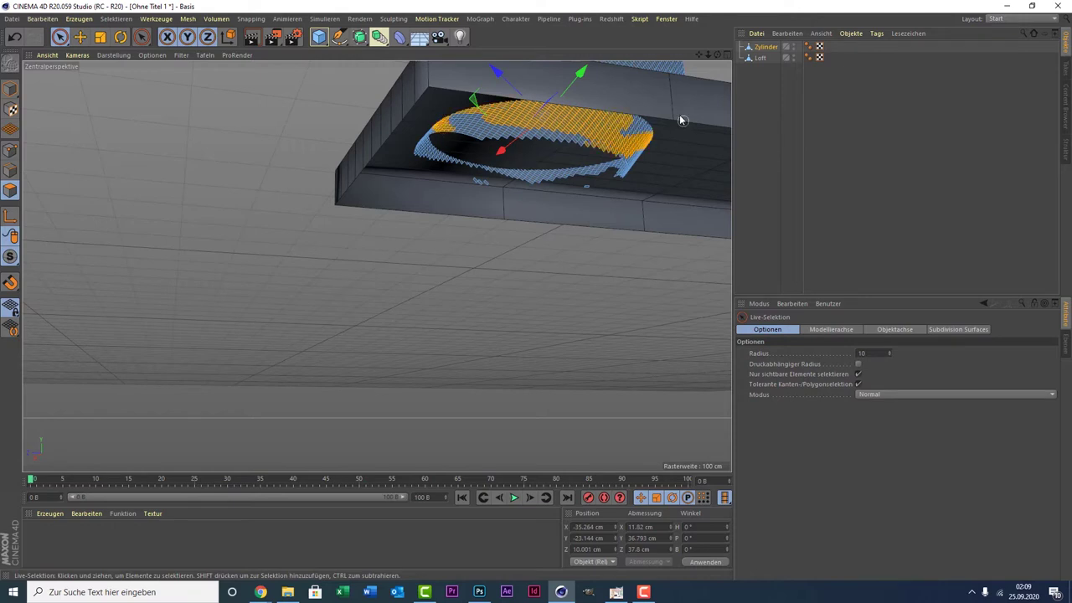
drag(660, 78, 638, 106)
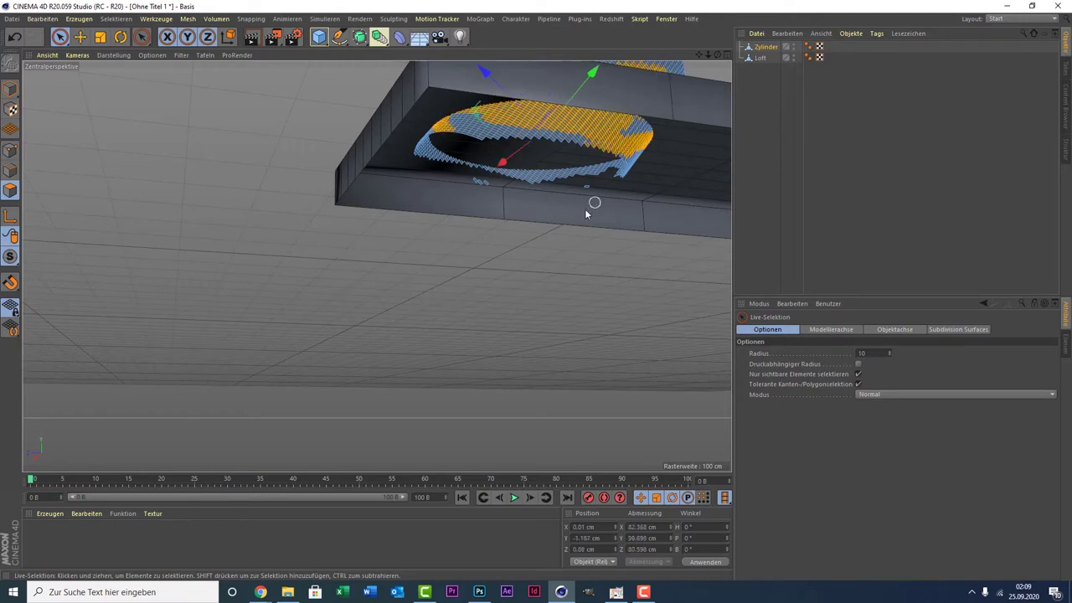
click(581, 243)
middle_click(577, 243)
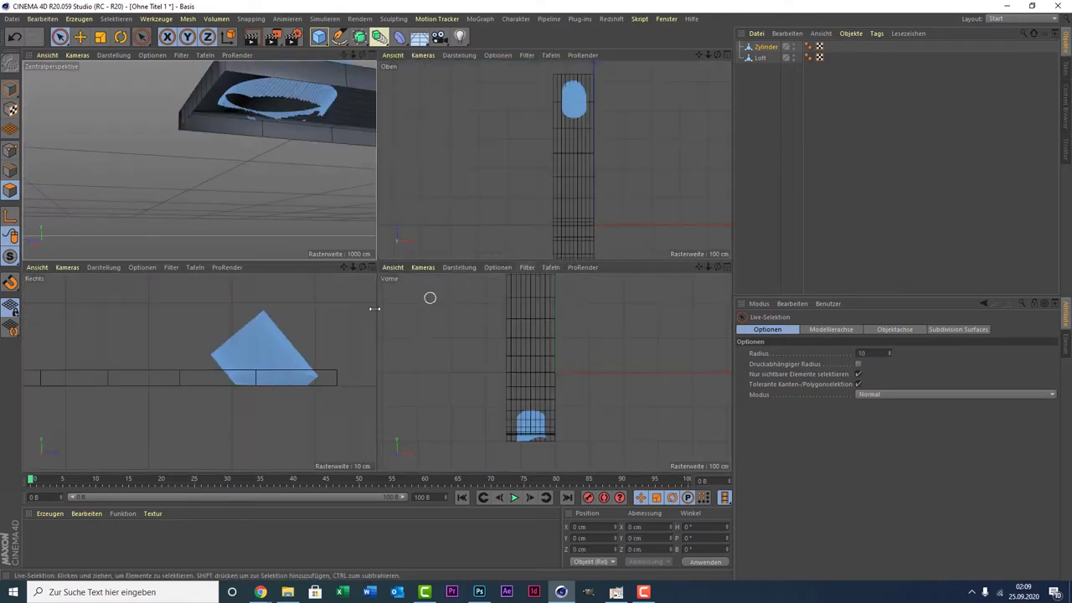
middle_click(248, 196)
alt+drag(249, 196, 443, 198)
drag(725, 55, 376, 266)
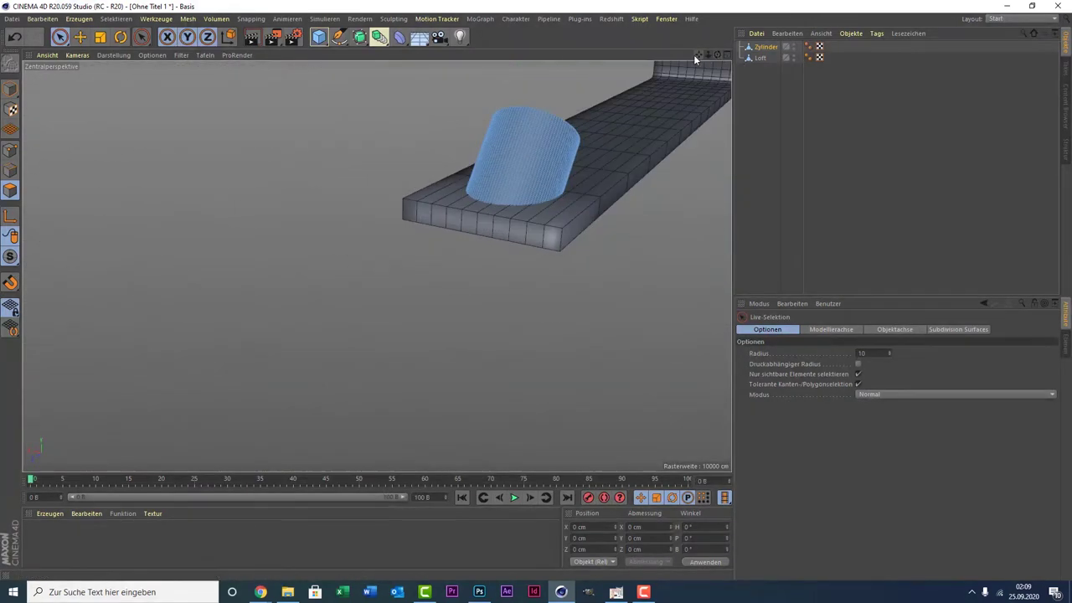
drag(693, 55, 342, 285)
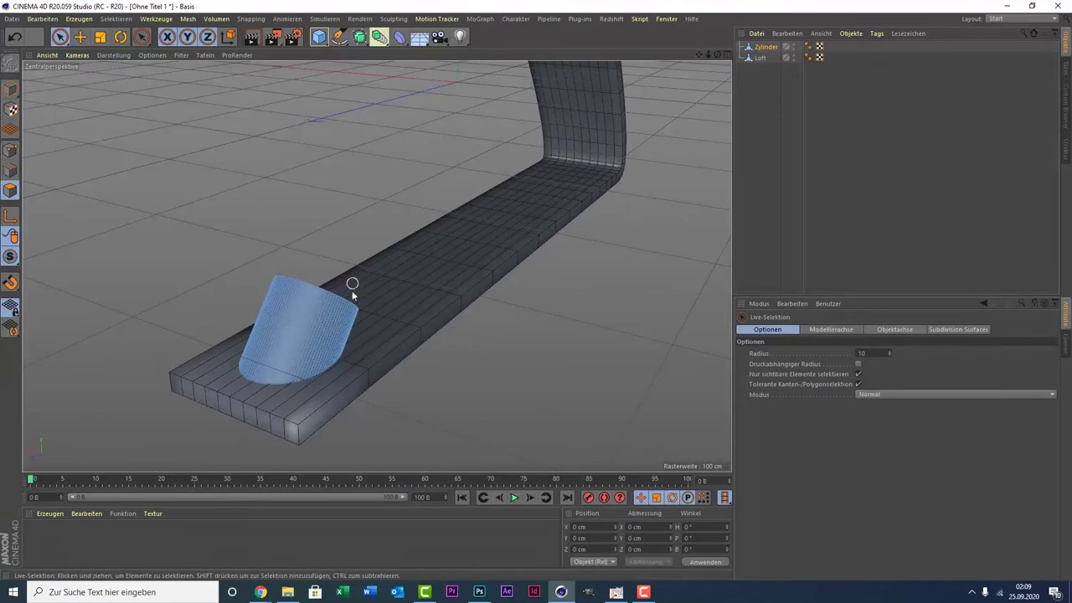
scroll(326, 324, up, 5)
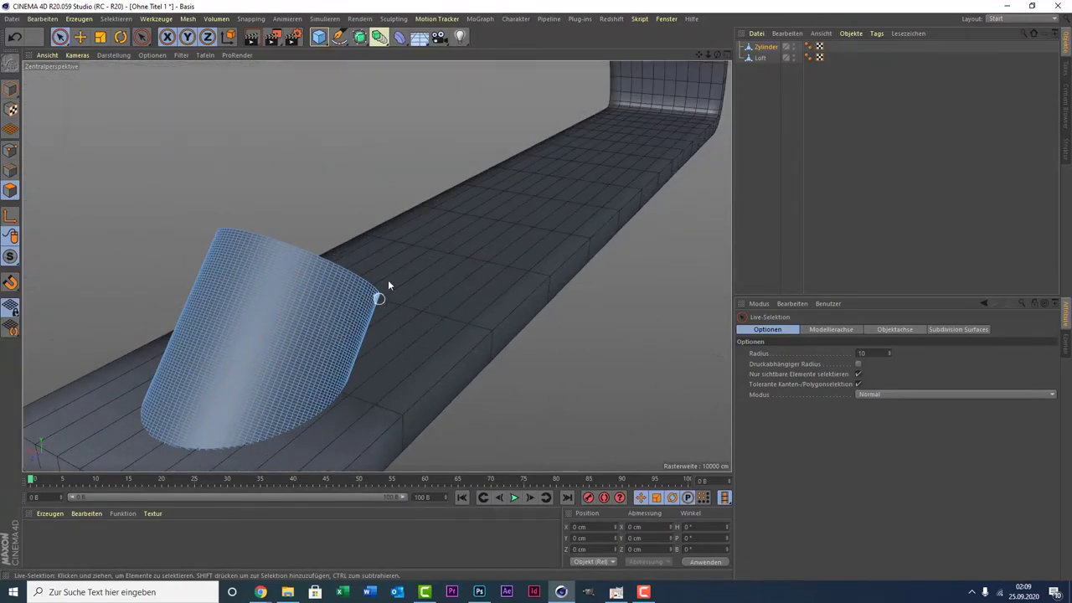
mouse_move(717, 55)
mouse_down()
mouse_move(376, 266)
mouse_move(692, 69)
mouse_up()
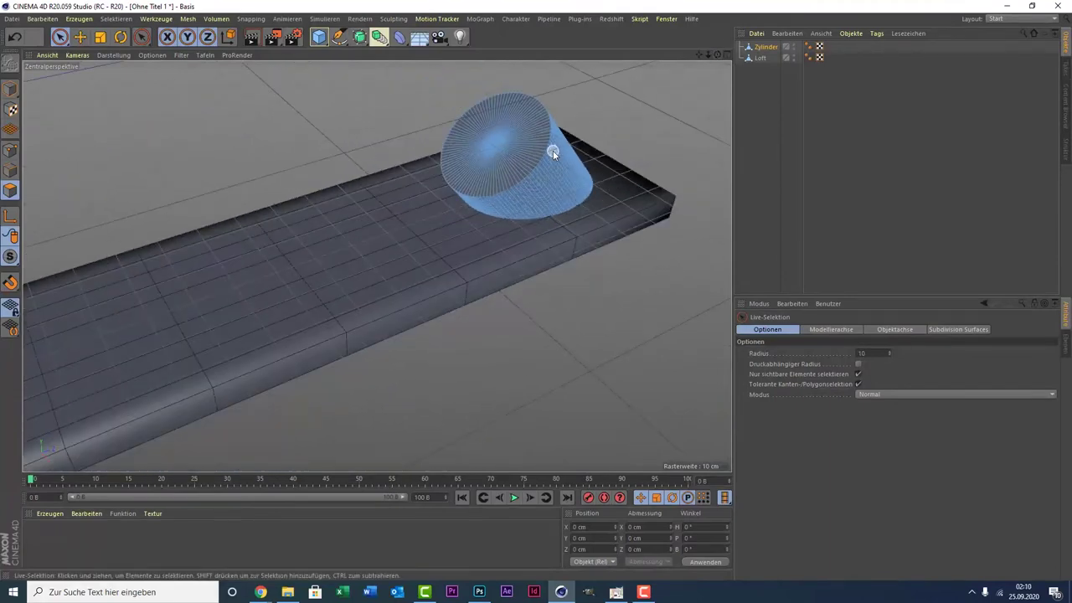
scroll(469, 176, up, 4)
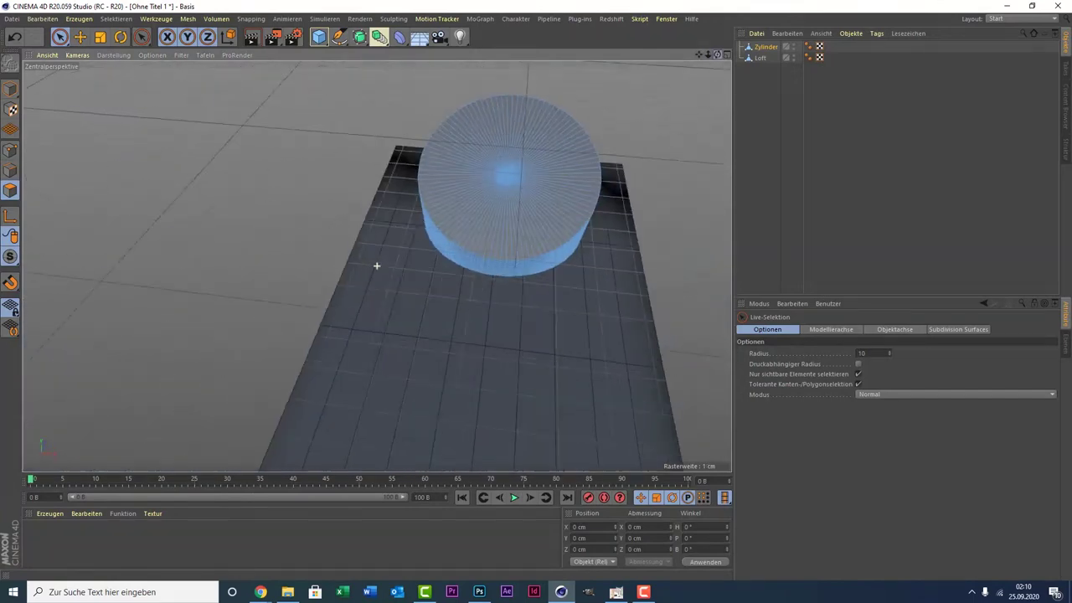
drag(697, 57, 159, 95)
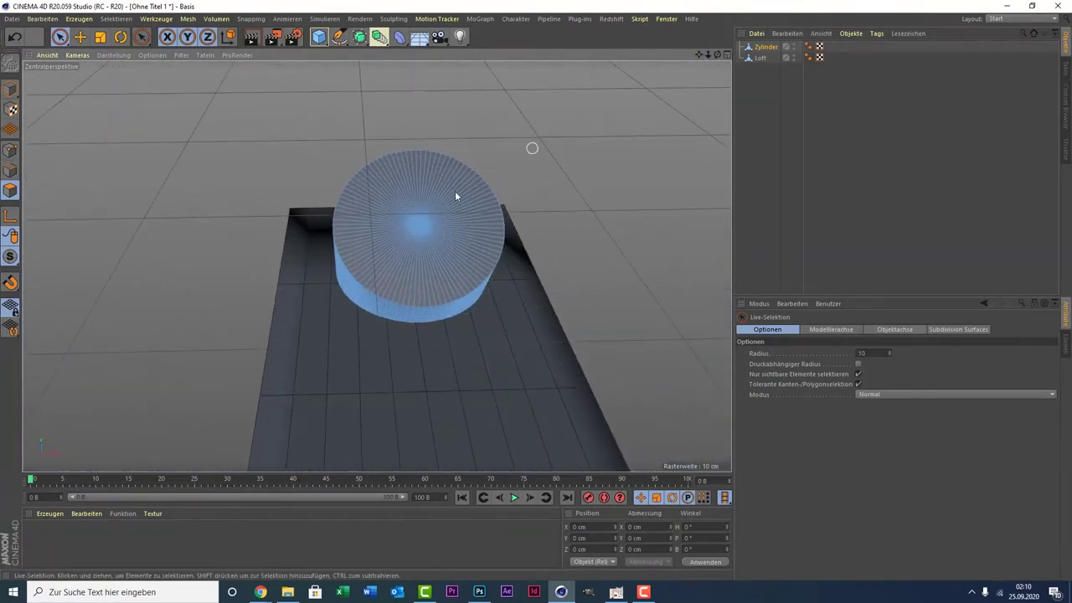
Use Loop Selection in Edge mode to select the cylinder's top rim edge loop.
click(156, 18)
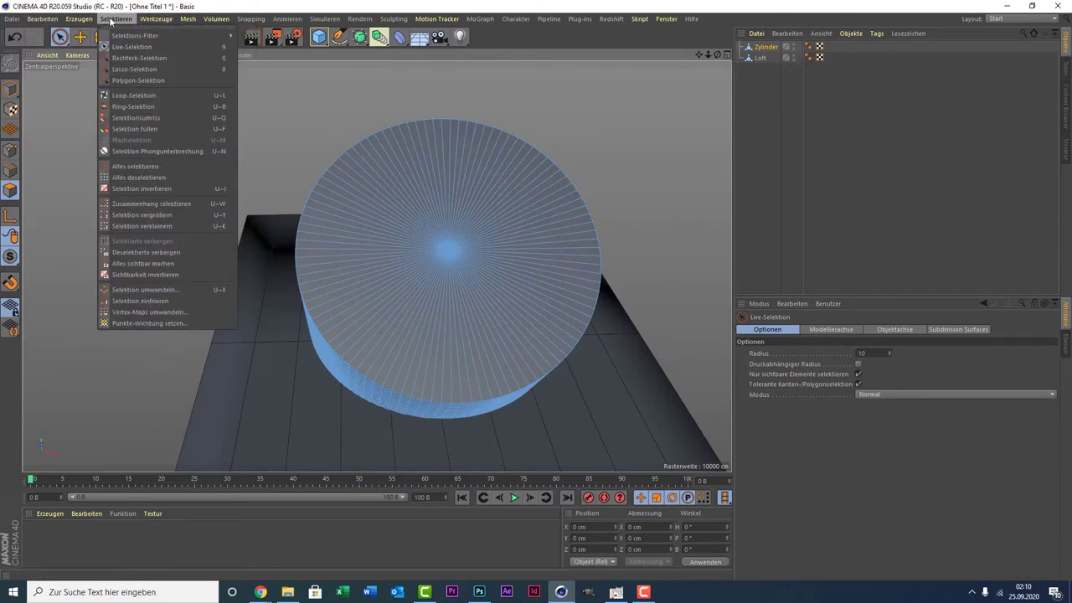
click(153, 93)
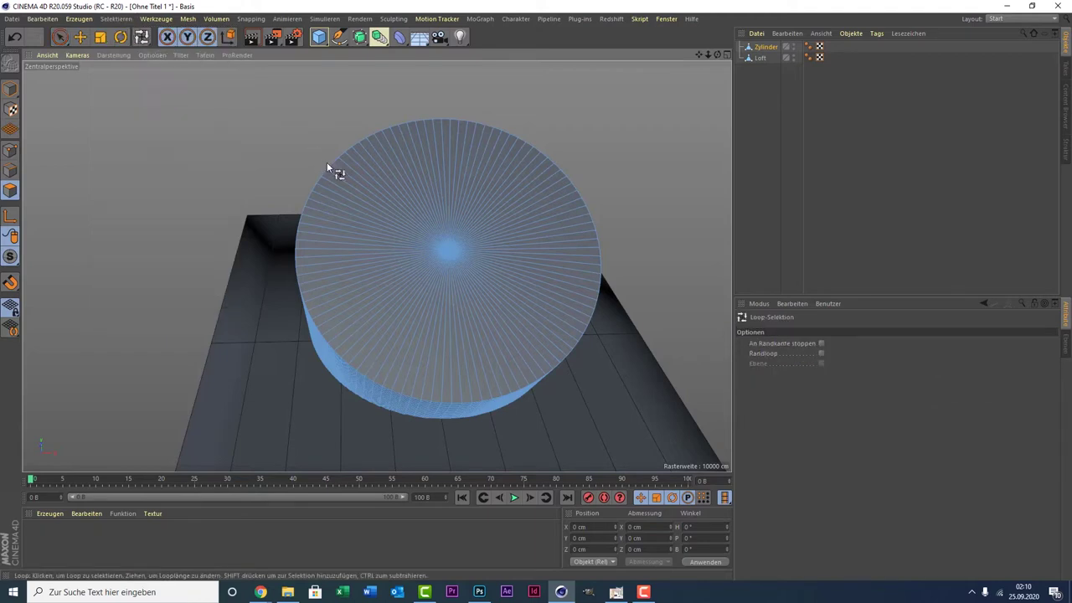
click(7, 171)
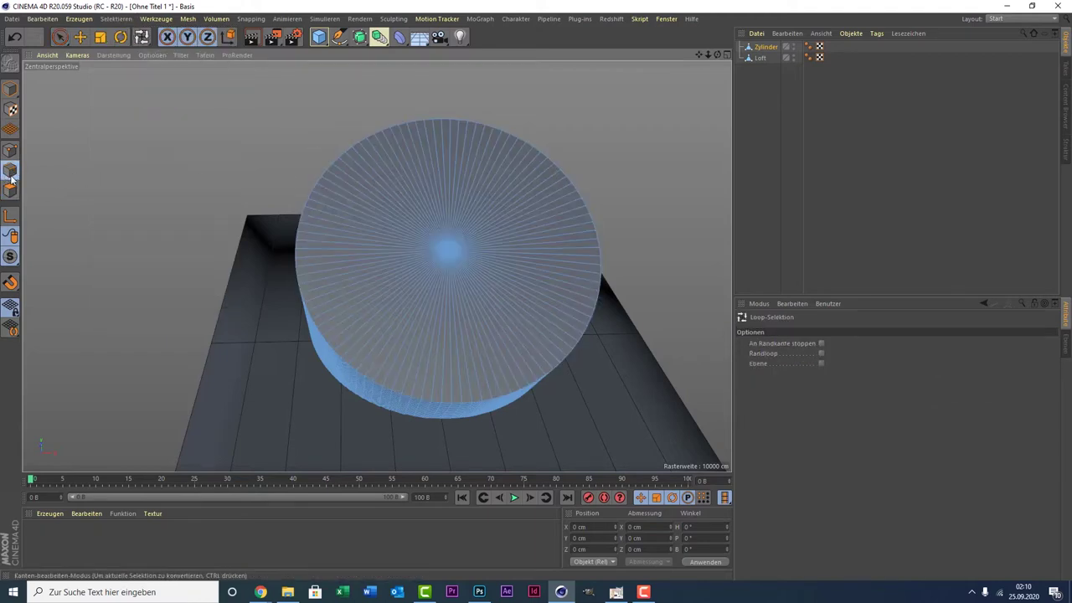
click(338, 161)
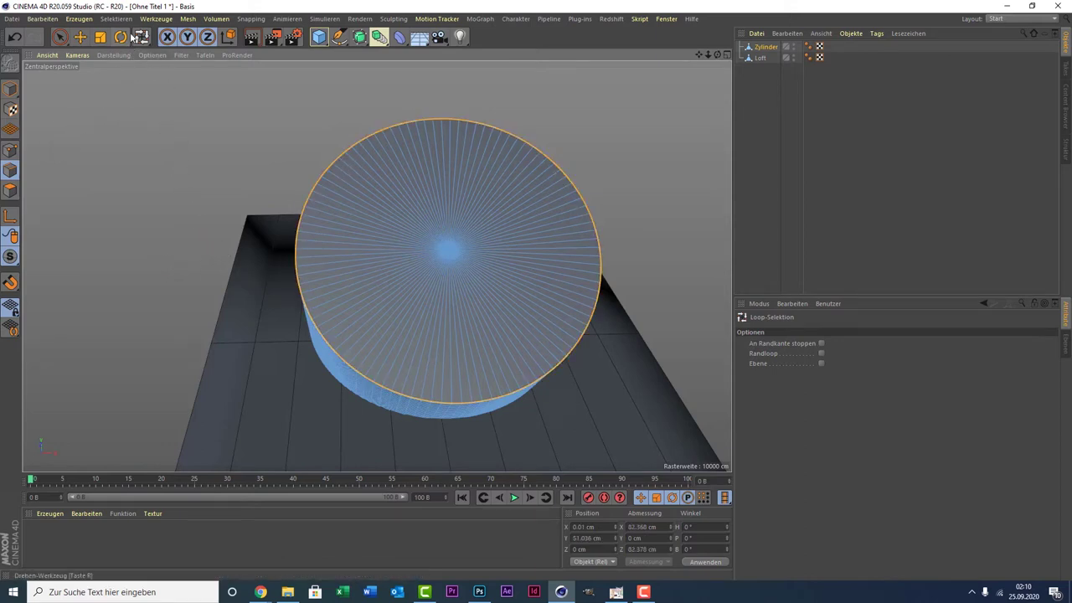
Live-select the cylinder's top cap polygons; a trial upward move is undone.
click(59, 37)
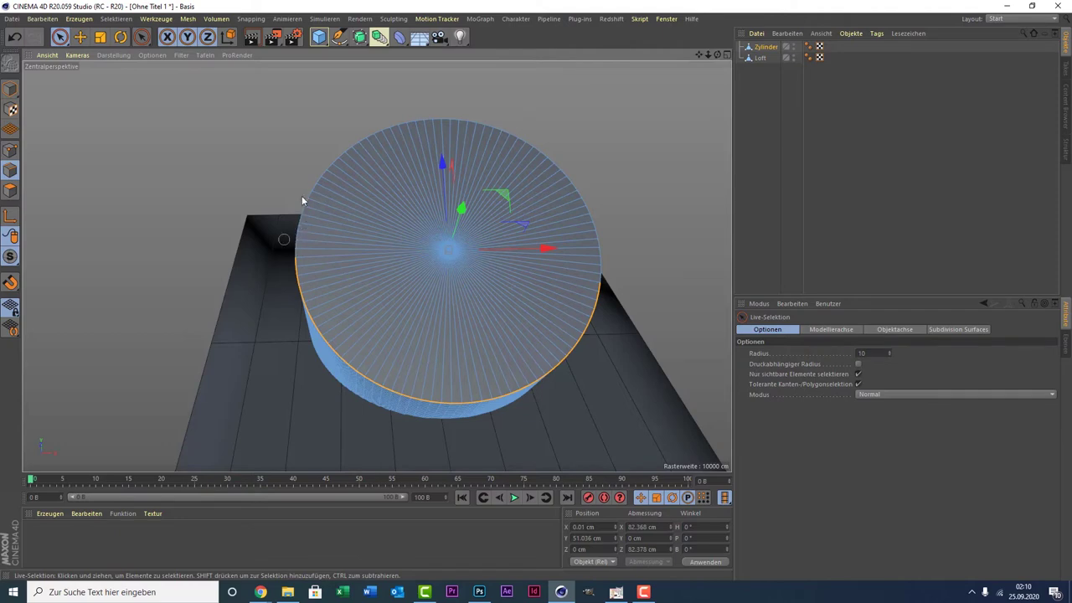
drag(716, 55, 377, 265)
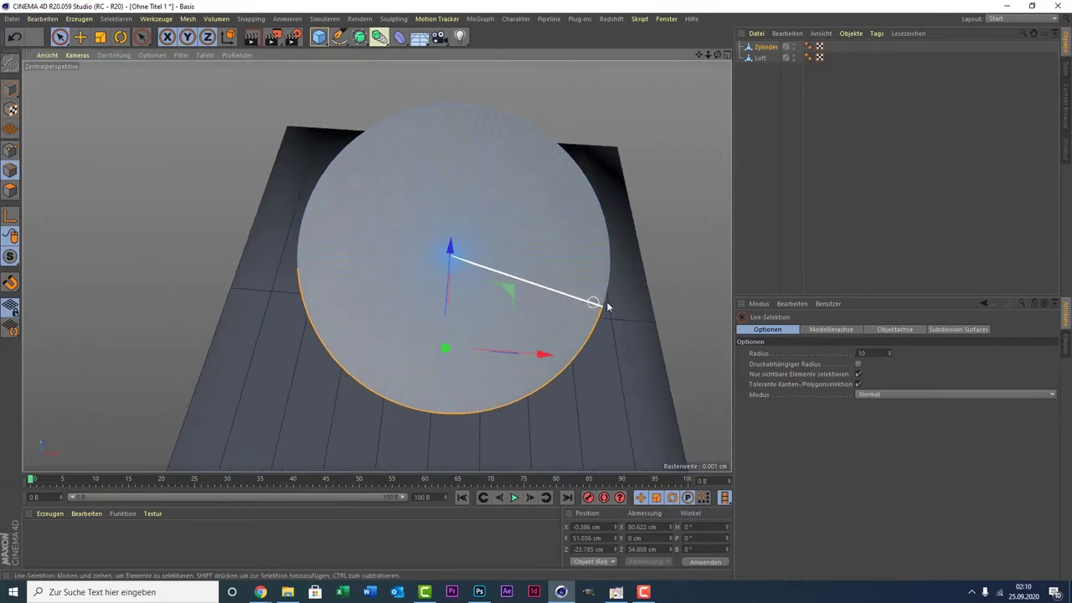
click(296, 278)
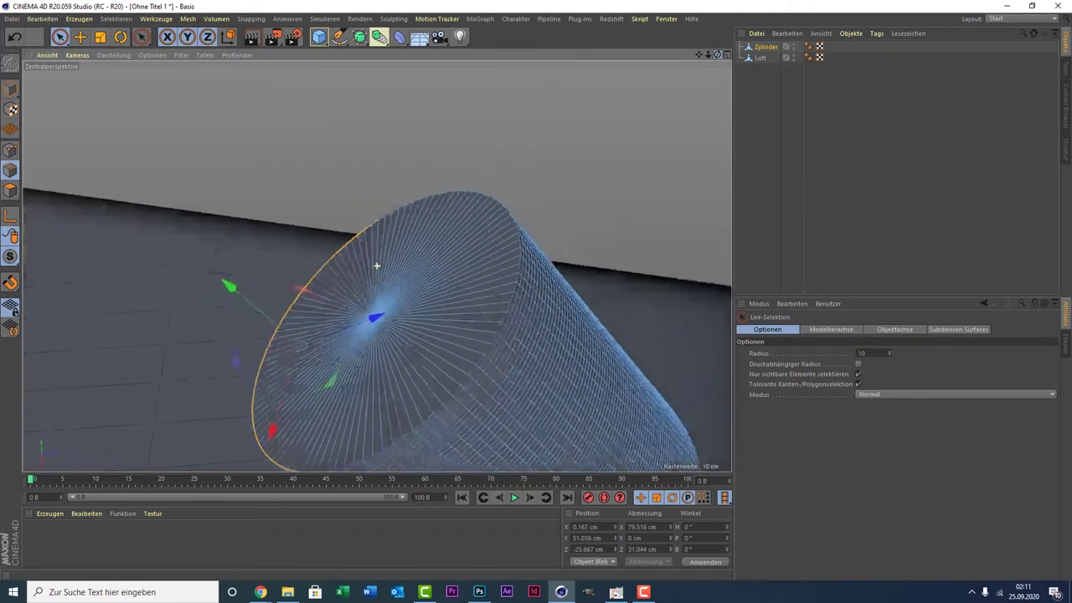
drag(717, 54, 504, 169)
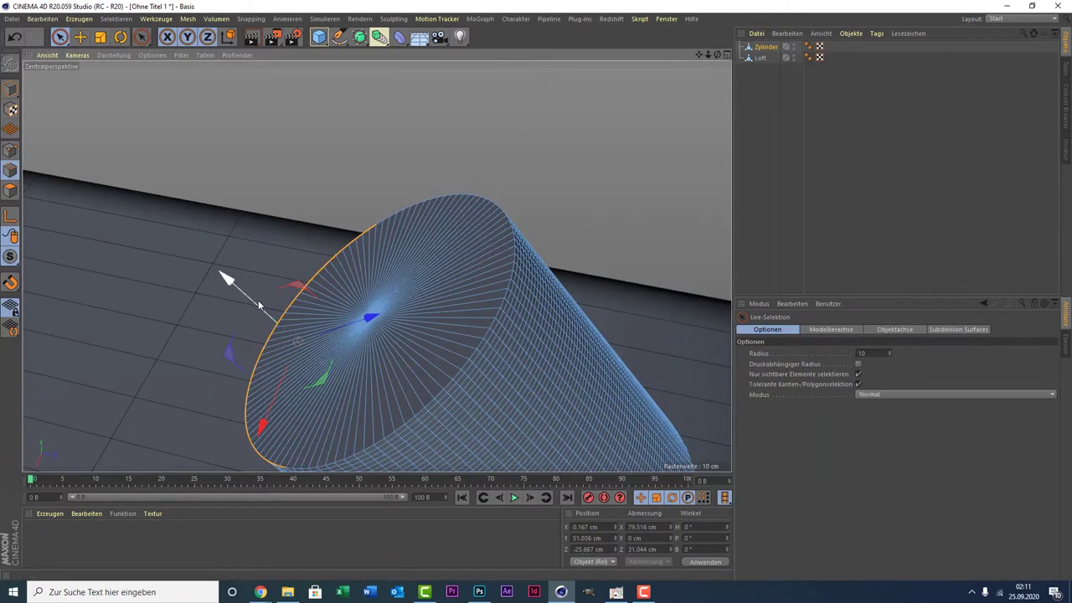
drag(258, 300, 239, 300)
key(ctrl+z)
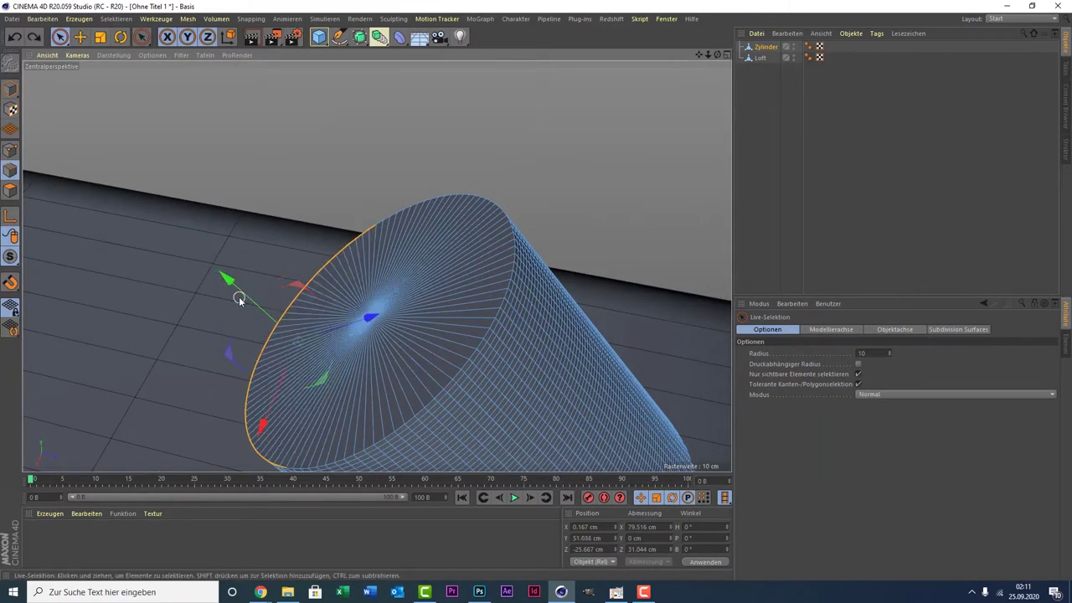
Extrude the cylinder's top cap and lift it about 19 cm.
right_click(192, 253)
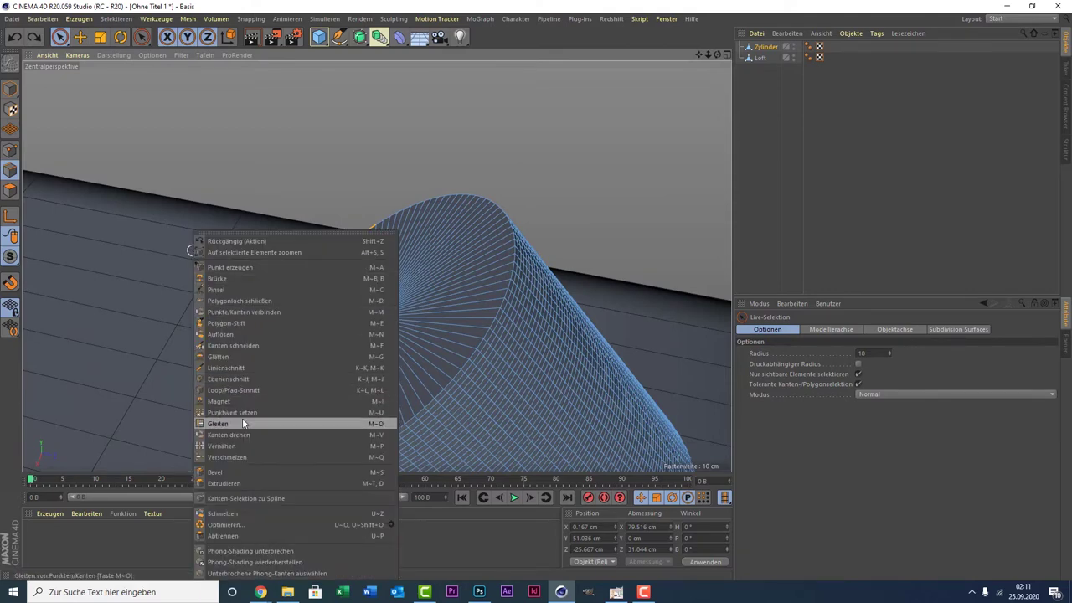
click(249, 482)
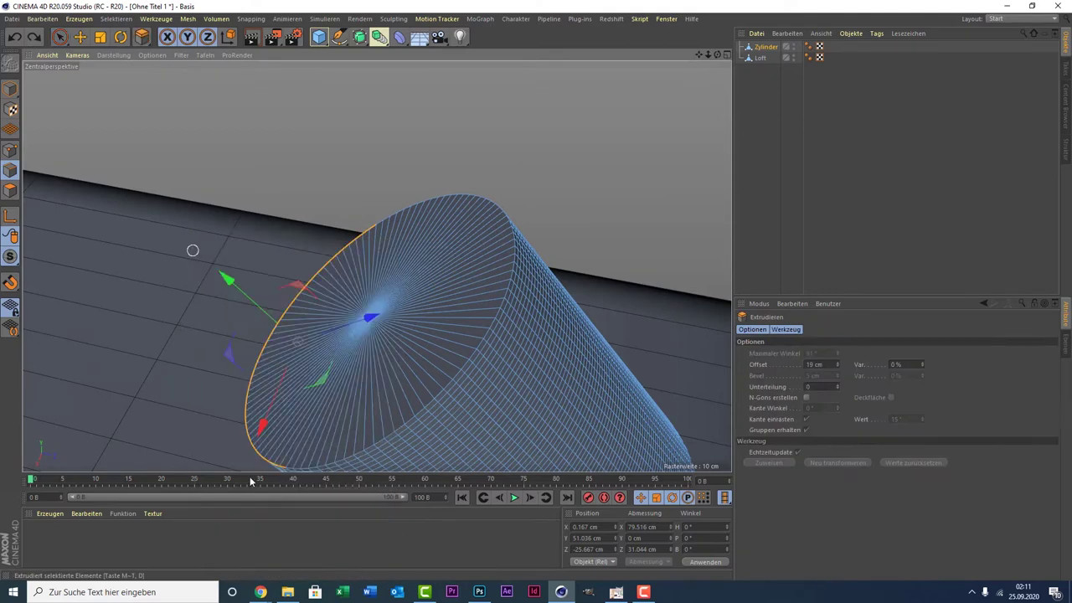
mouse_move(186, 385)
mouse_down()
mouse_move(155, 385)
mouse_move(186, 385)
mouse_up()
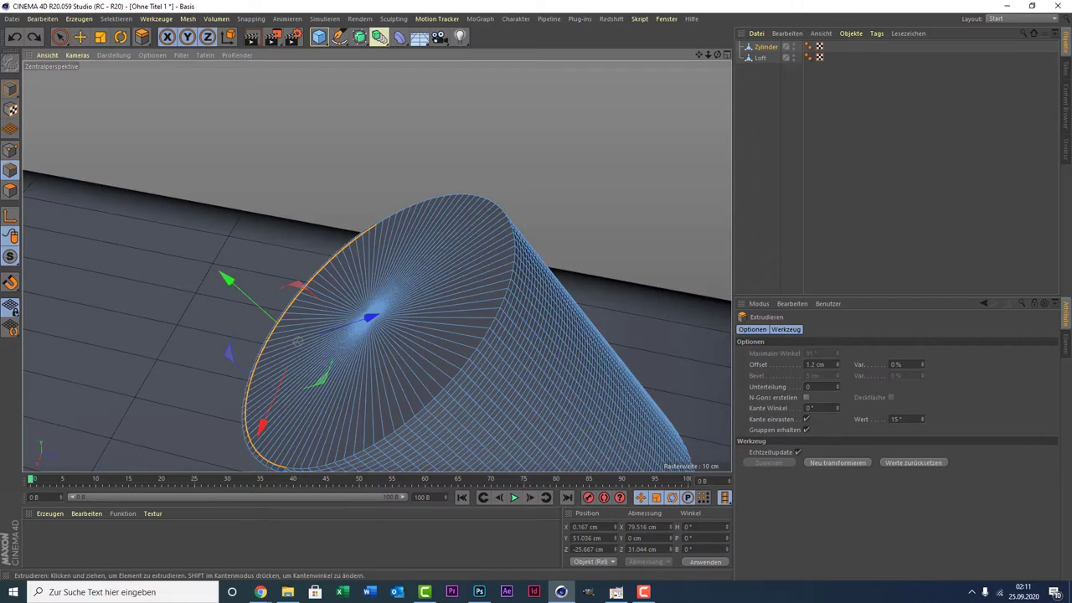
drag(370, 310, 271, 378)
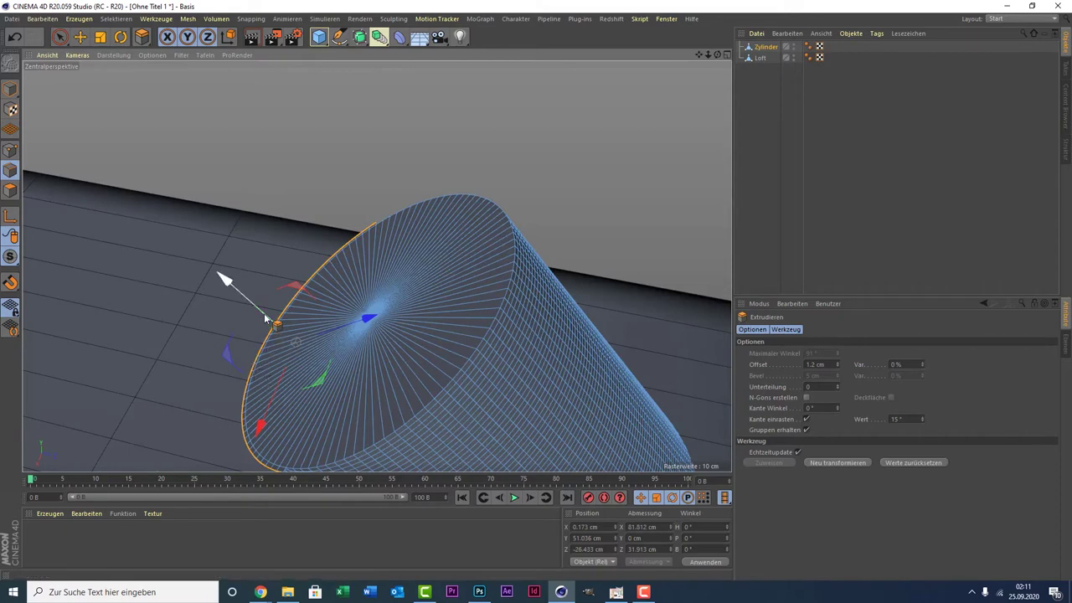
drag(264, 319, 210, 276)
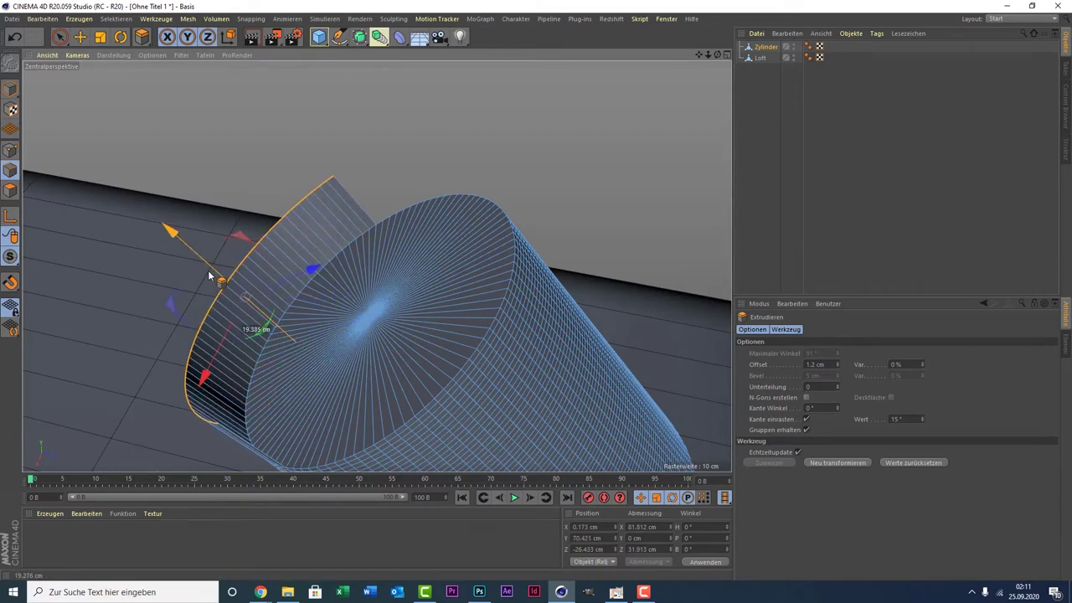
Reframe the view on the whole bent strip and cylinder, and open the primitive objects list.
scroll(209, 277, down, 5)
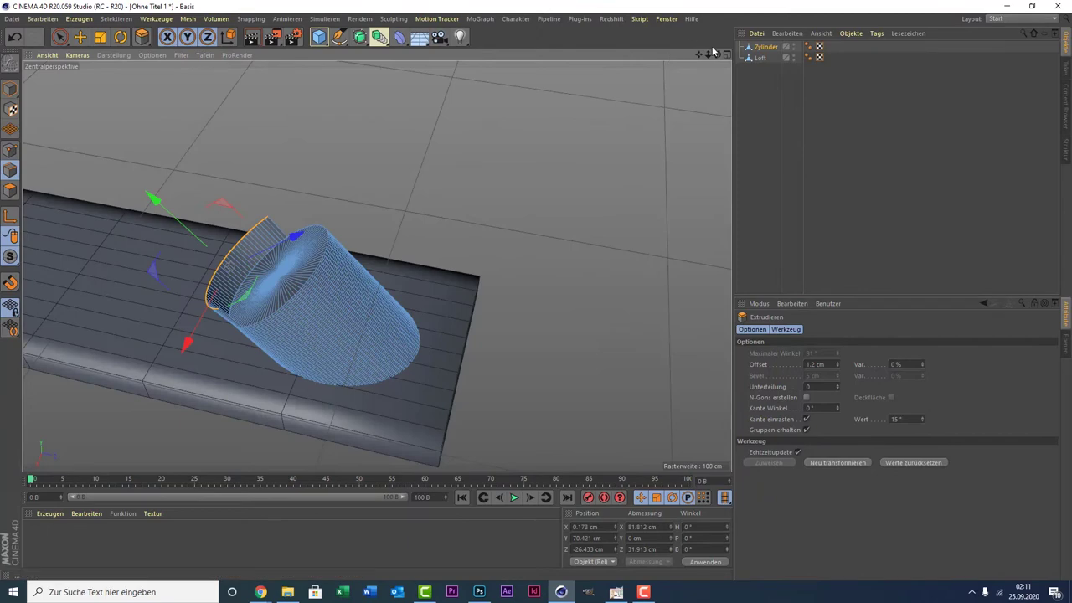
drag(718, 55, 376, 266)
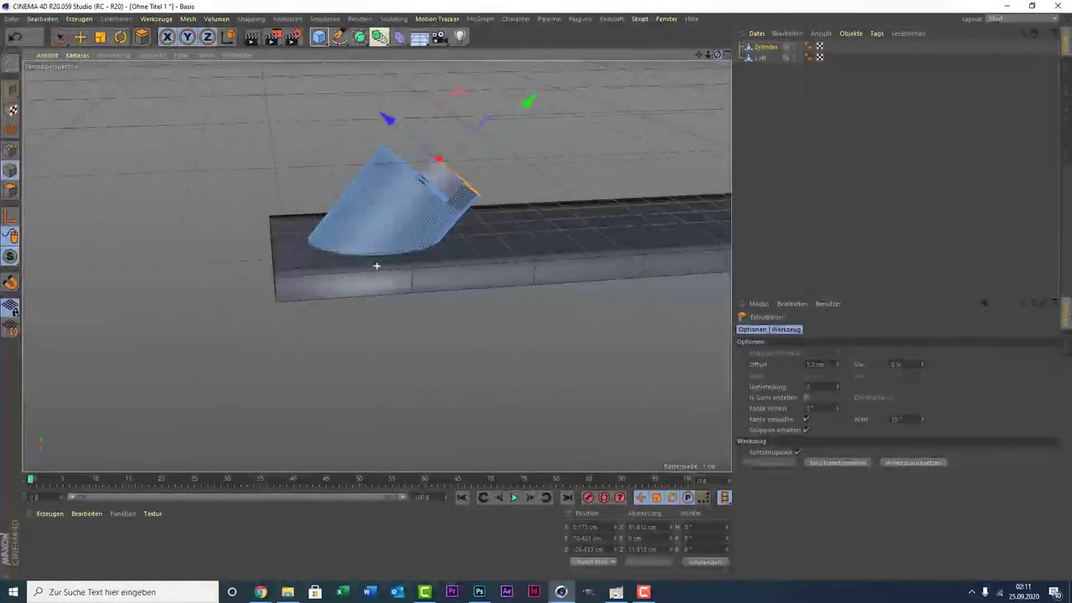
alt+drag(536, 290, 376, 265)
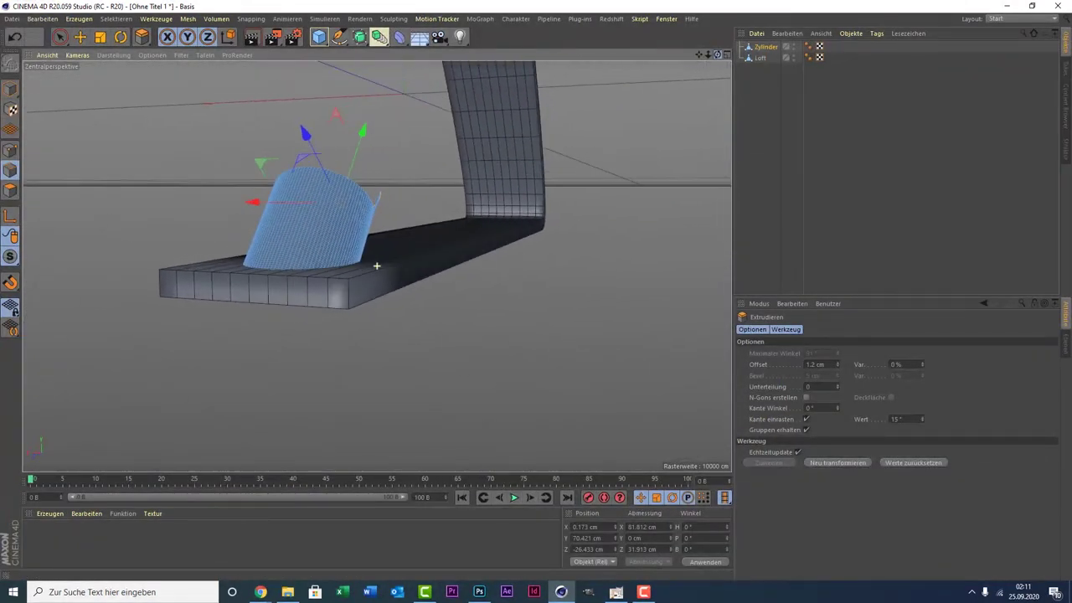
mouse_move(706, 55)
mouse_down()
mouse_move(371, 266)
mouse_move(574, 285)
mouse_move(709, 21)
mouse_up()
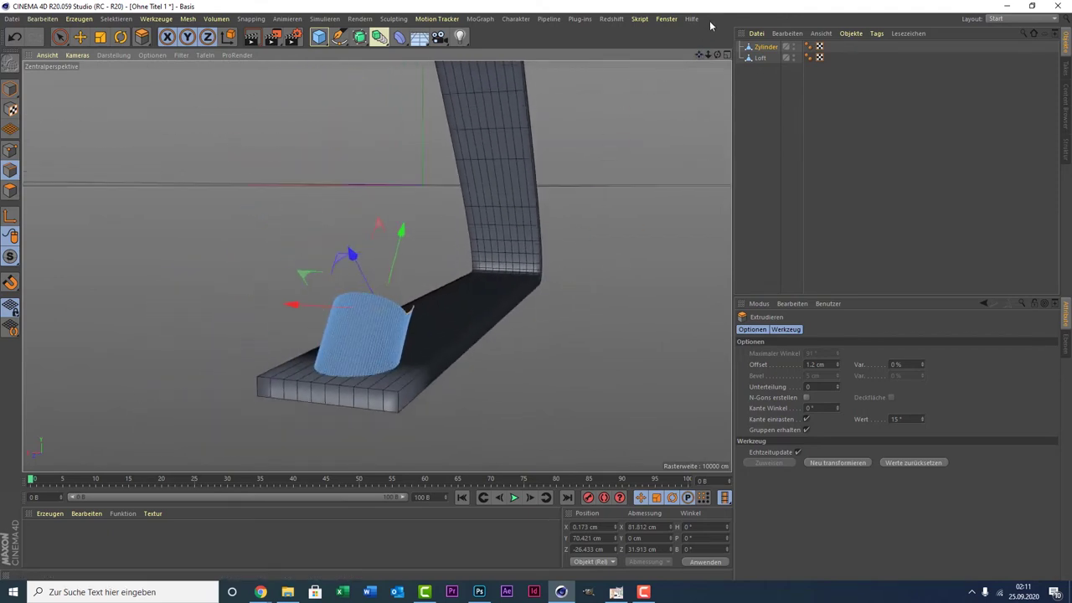
drag(703, 58, 376, 268)
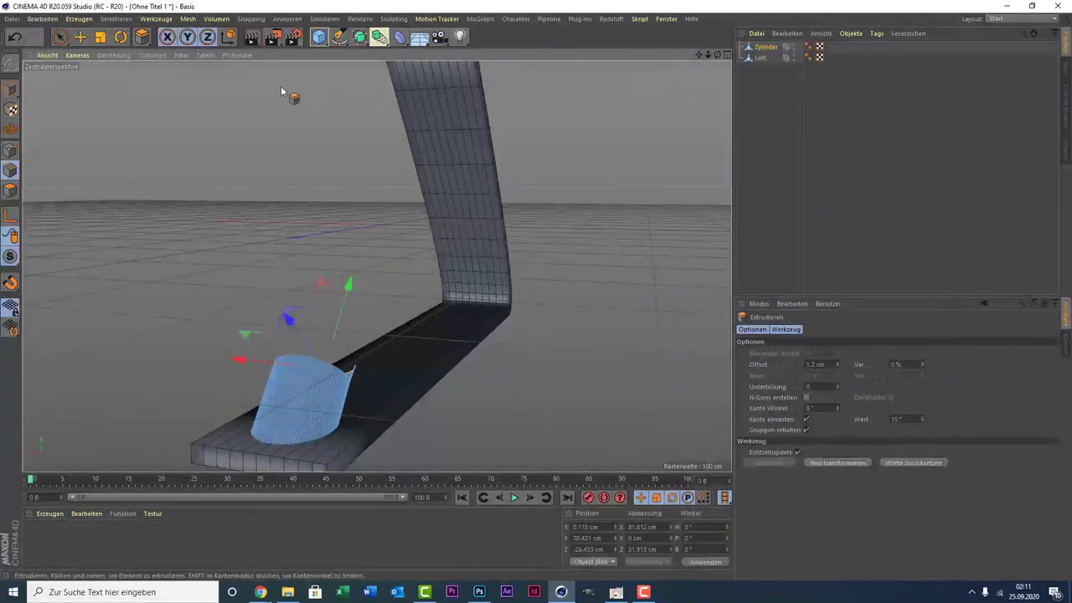
click(318, 38)
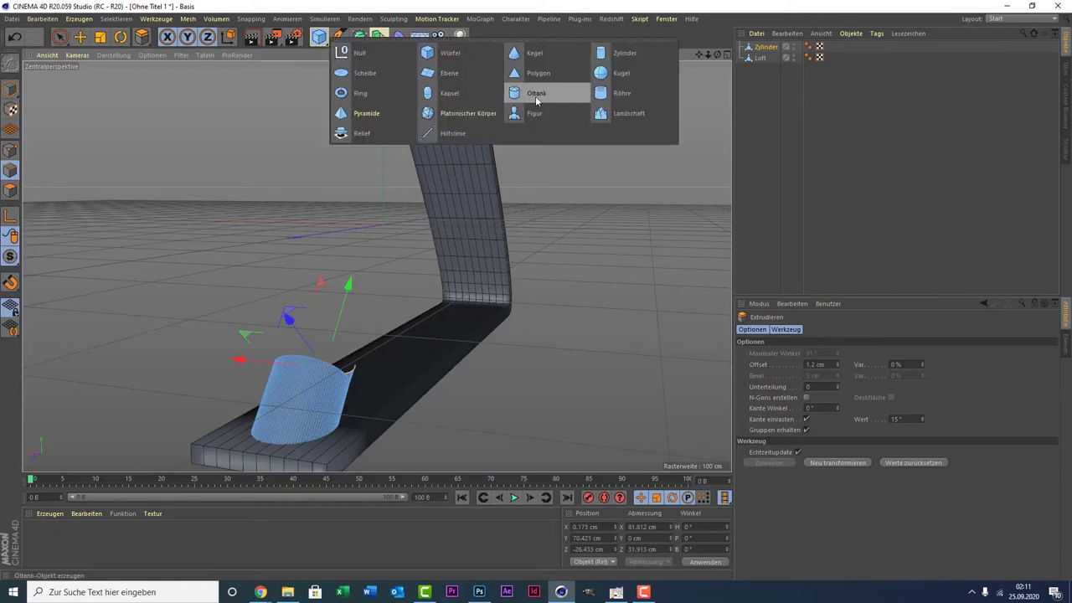
Add a cube and flatten it into a thin plate in Model mode.
click(444, 54)
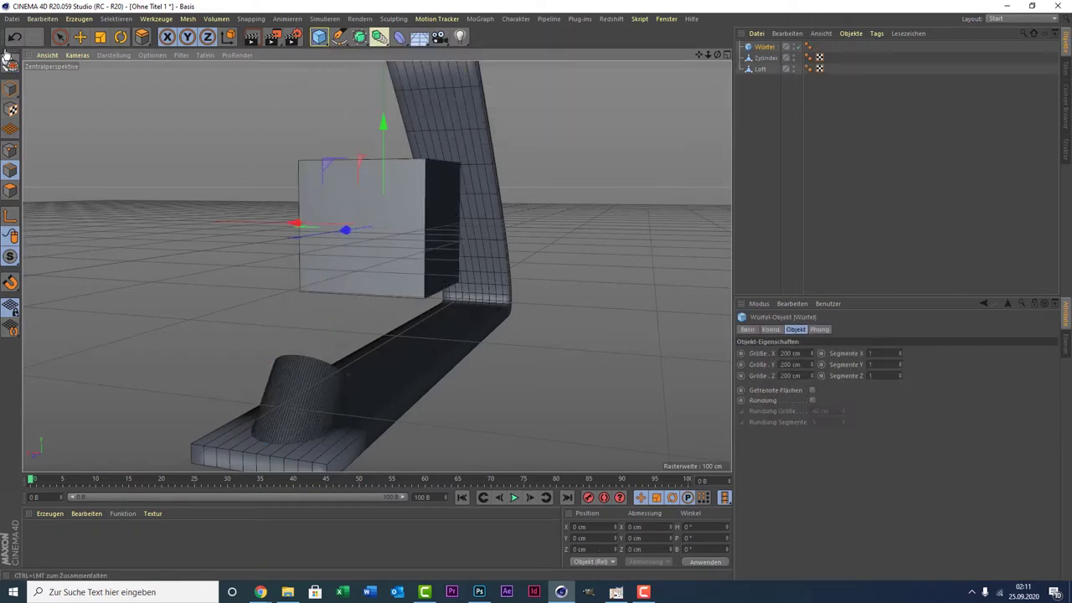
click(10, 87)
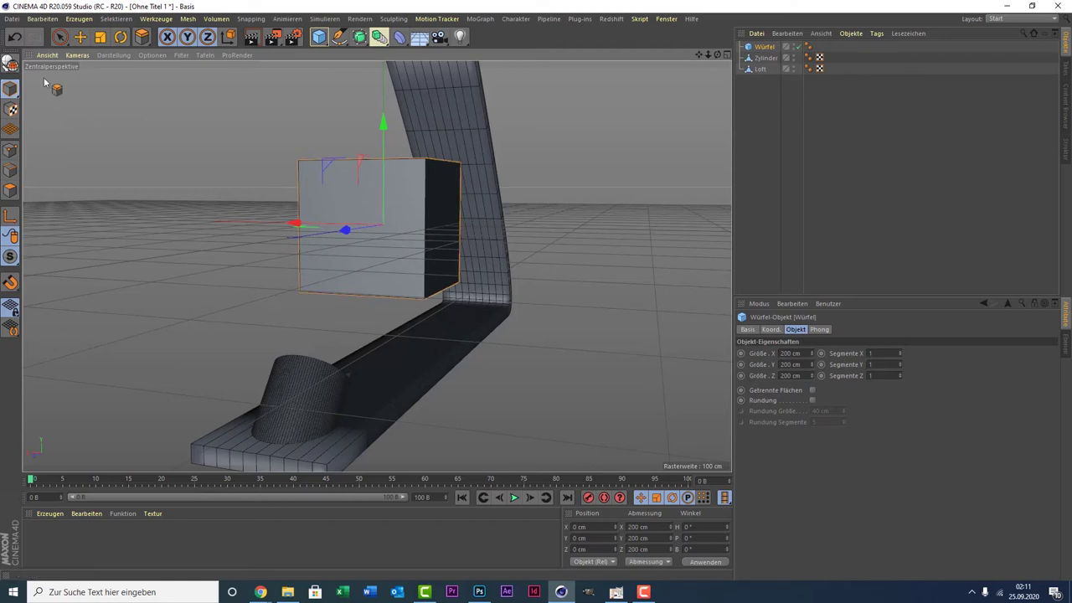
click(60, 36)
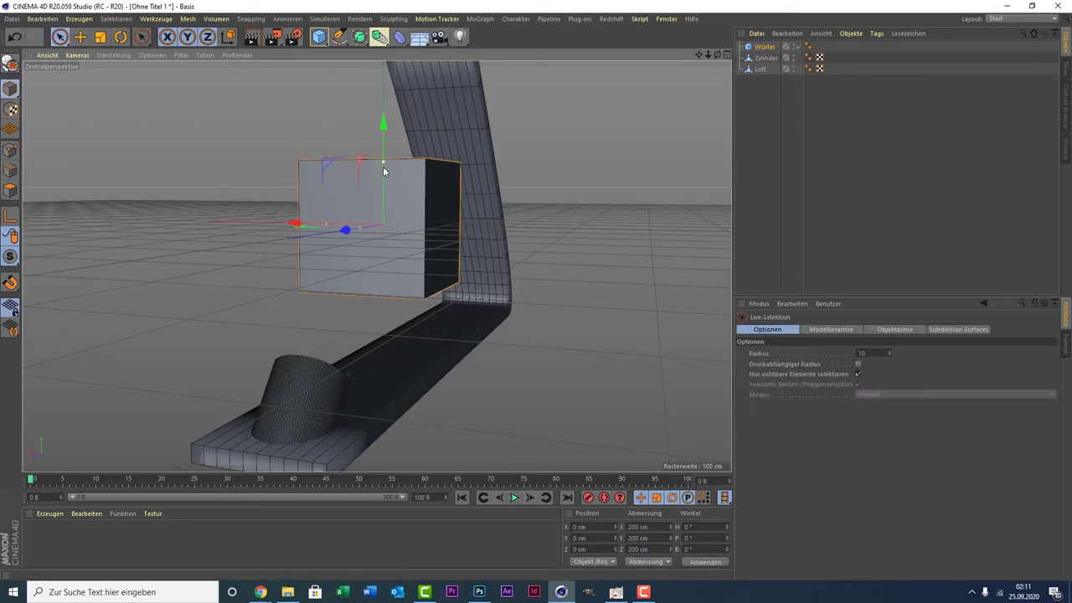
drag(385, 169, 383, 223)
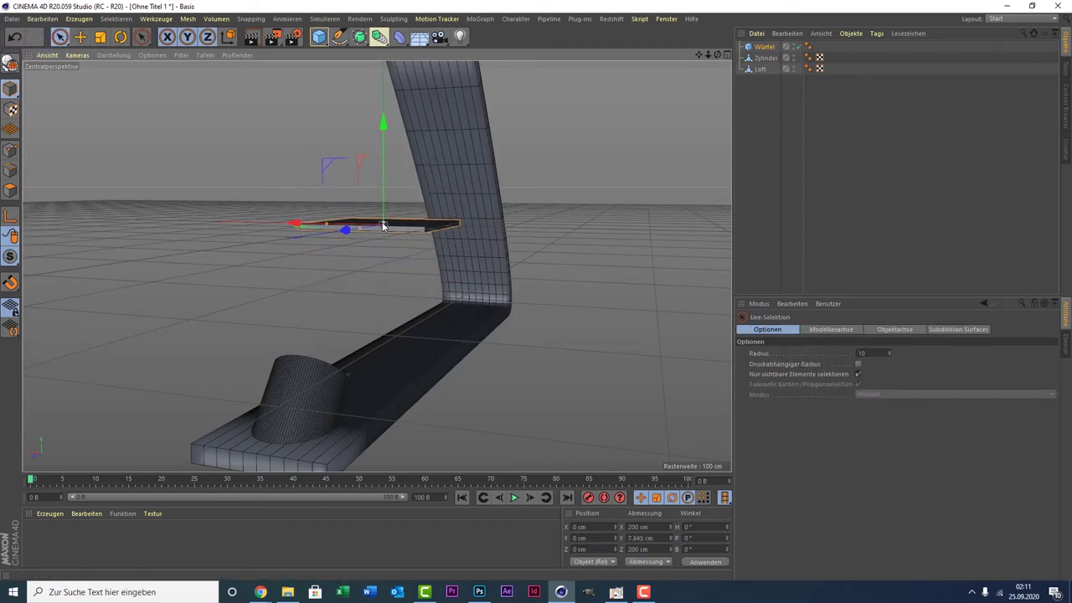
drag(318, 223, 329, 226)
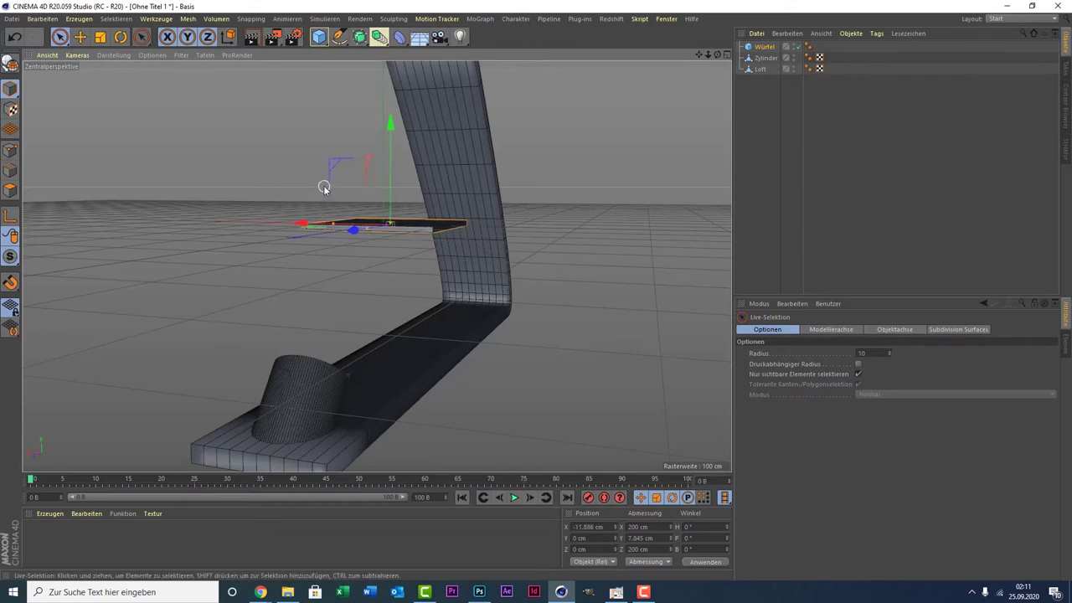
key(ctrl+z)
key(ctrl+z)
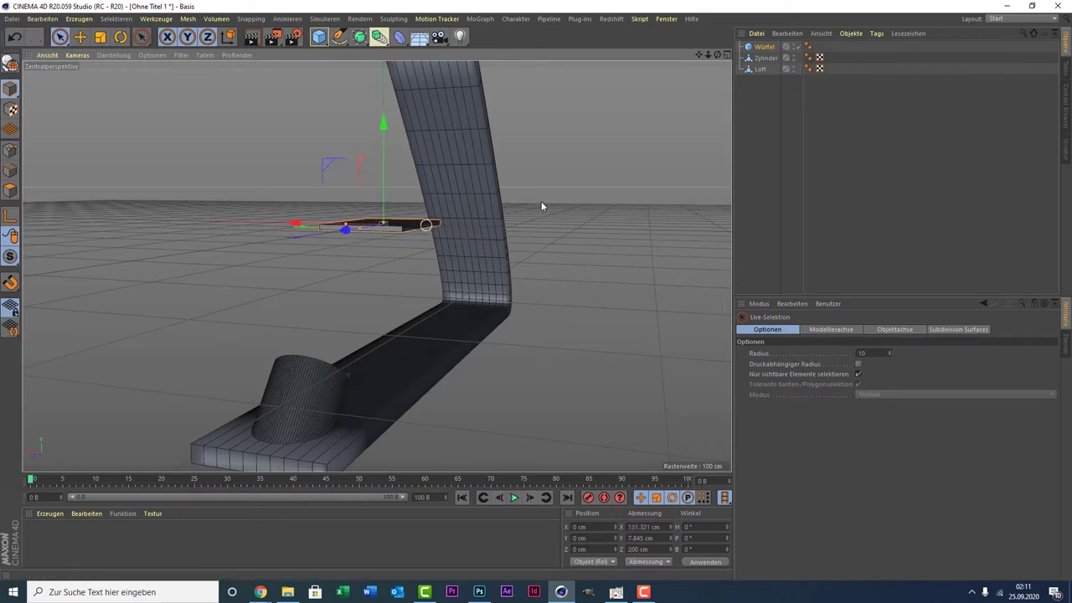
Lower the 131.321 × 7.845 × 200 cm plate onto the strip's flat stretch.
drag(718, 55, 376, 265)
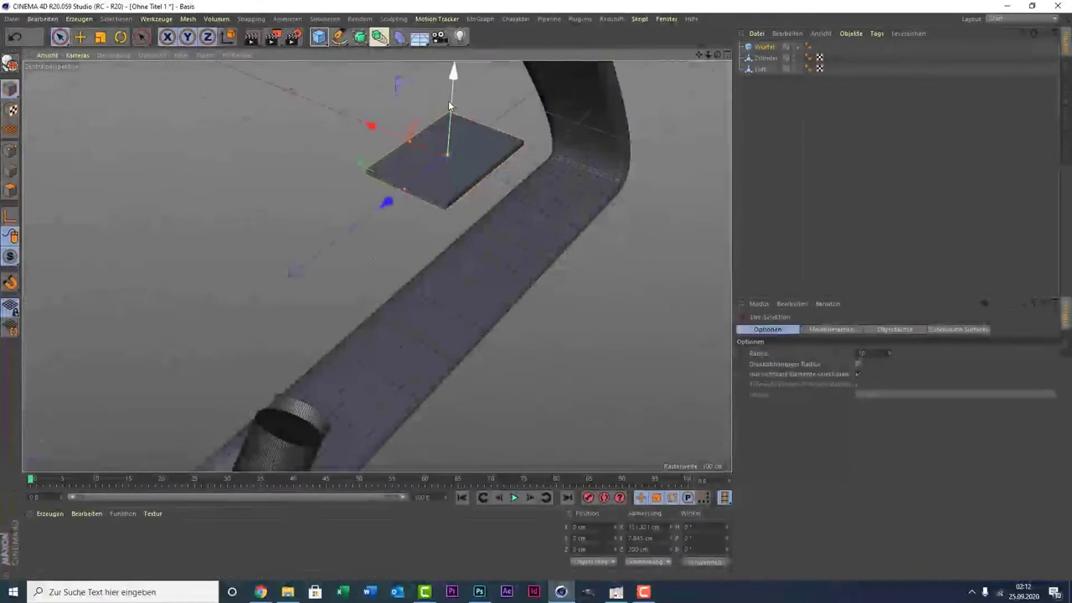
mouse_move(448, 73)
mouse_down()
mouse_move(448, 247)
mouse_move(444, 228)
mouse_up()
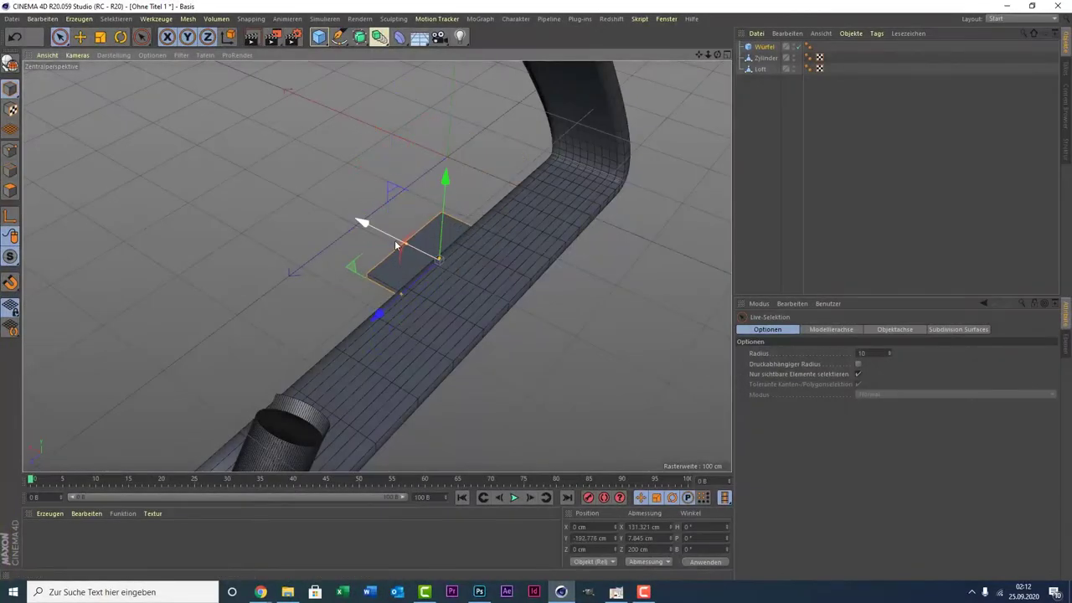
drag(360, 221, 437, 263)
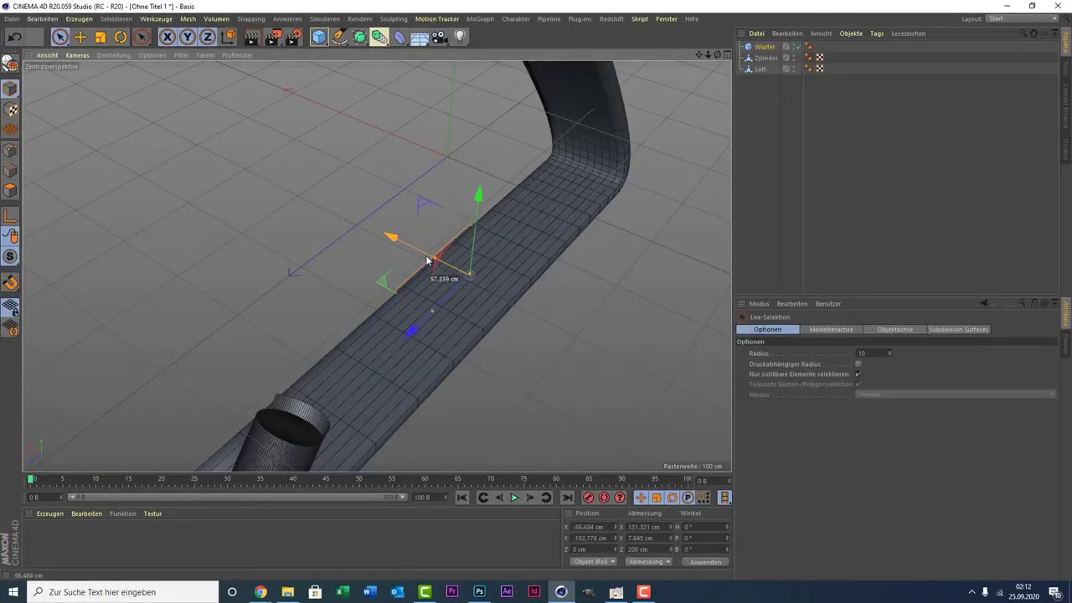
middle_click(490, 209)
Slide the plate under the cylinder to Z 415.751 cm and raise it about 13.5 cm.
middle_click(536, 195)
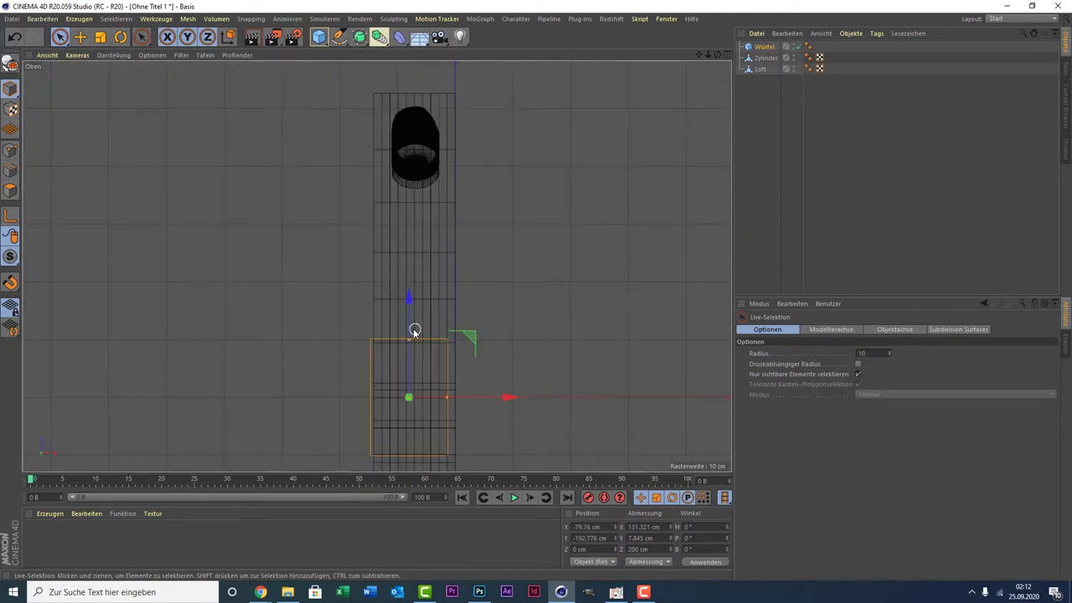
drag(411, 331, 405, 119)
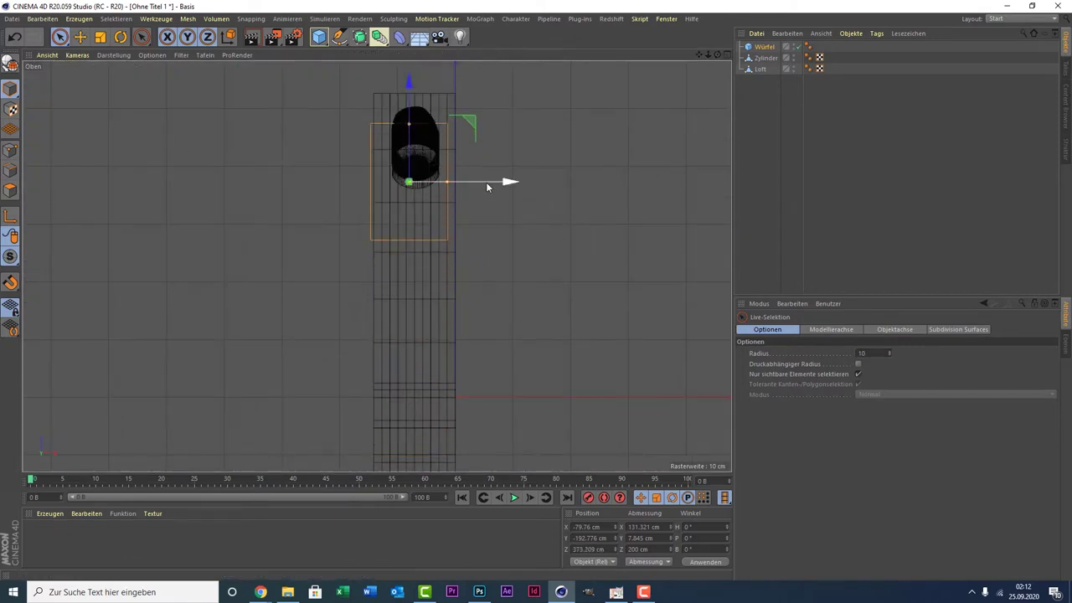
drag(506, 182, 446, 184)
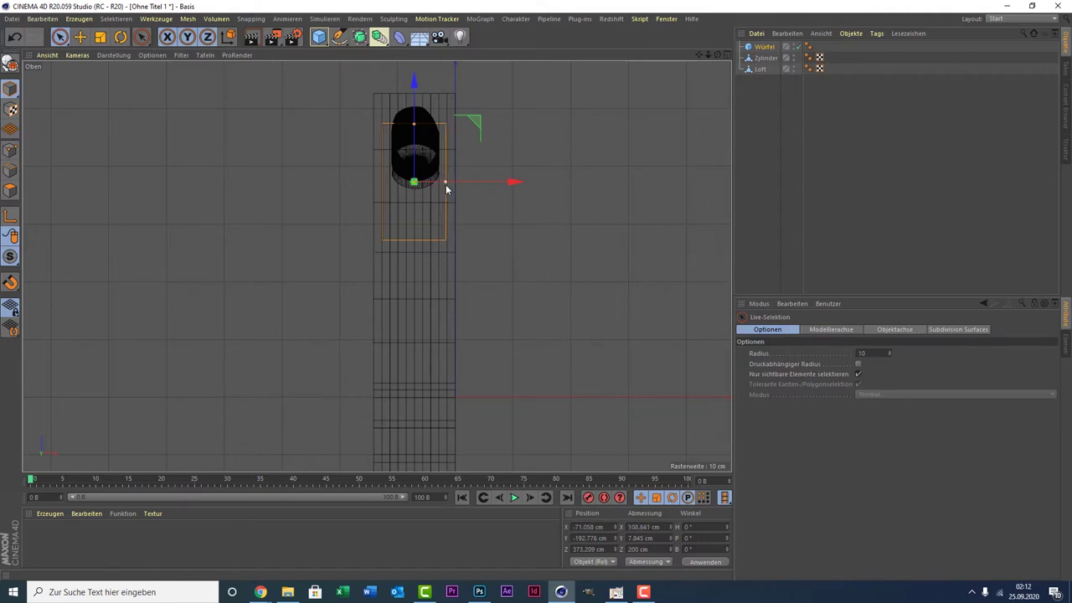
drag(410, 102, 407, 79)
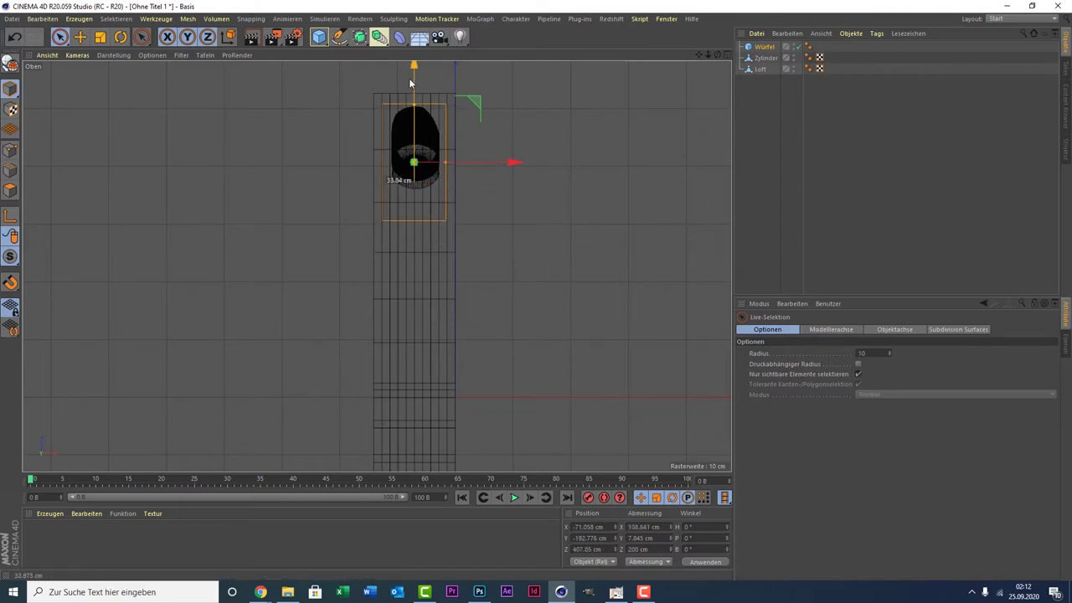
middle_click(303, 167)
middle_click(186, 232)
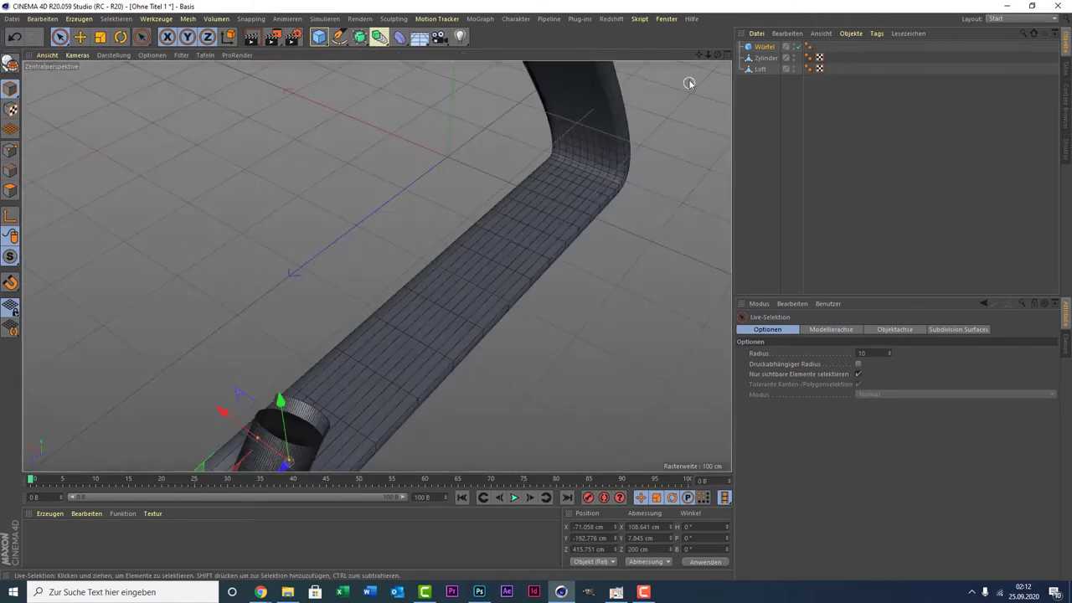
alt+drag(376, 266, 307, 410)
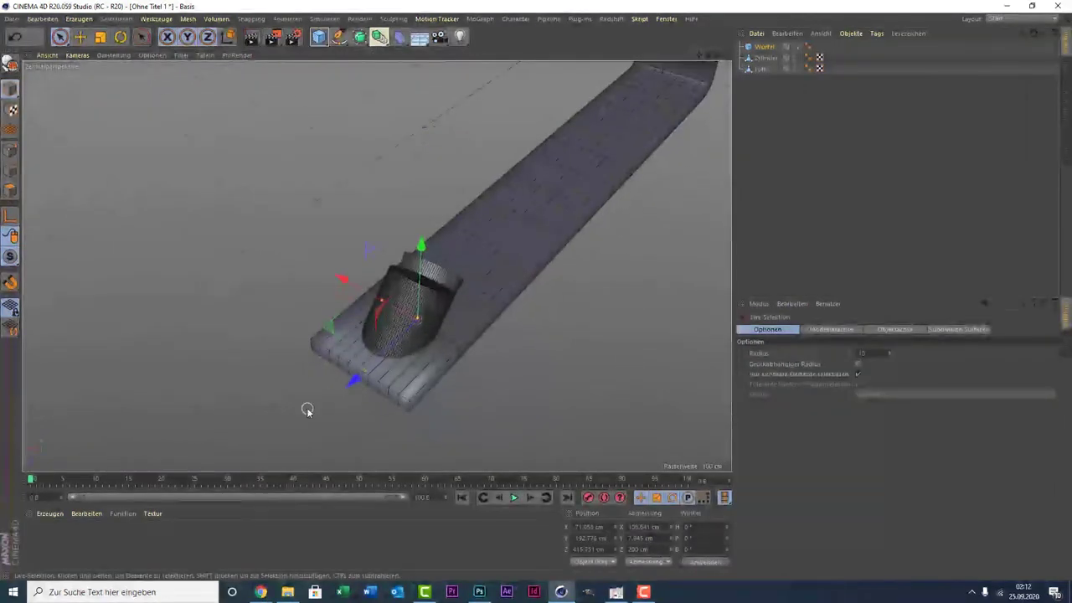
drag(421, 293, 424, 285)
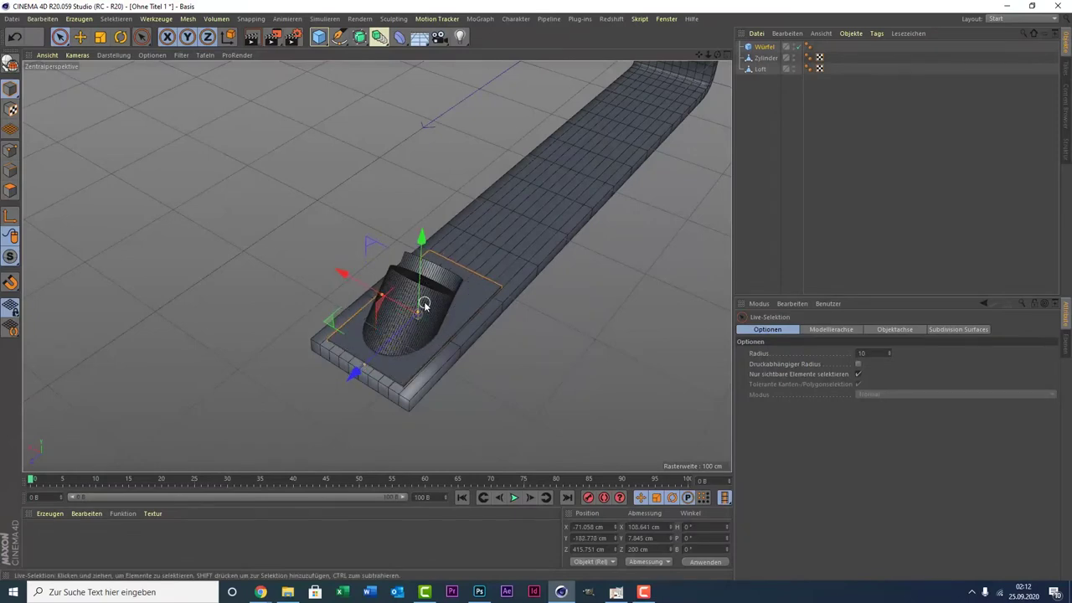
Duplicate the plate, move the copy to the strip's far end and tilt it about 40°.
key(ctrl+c)
key(ctrl+v)
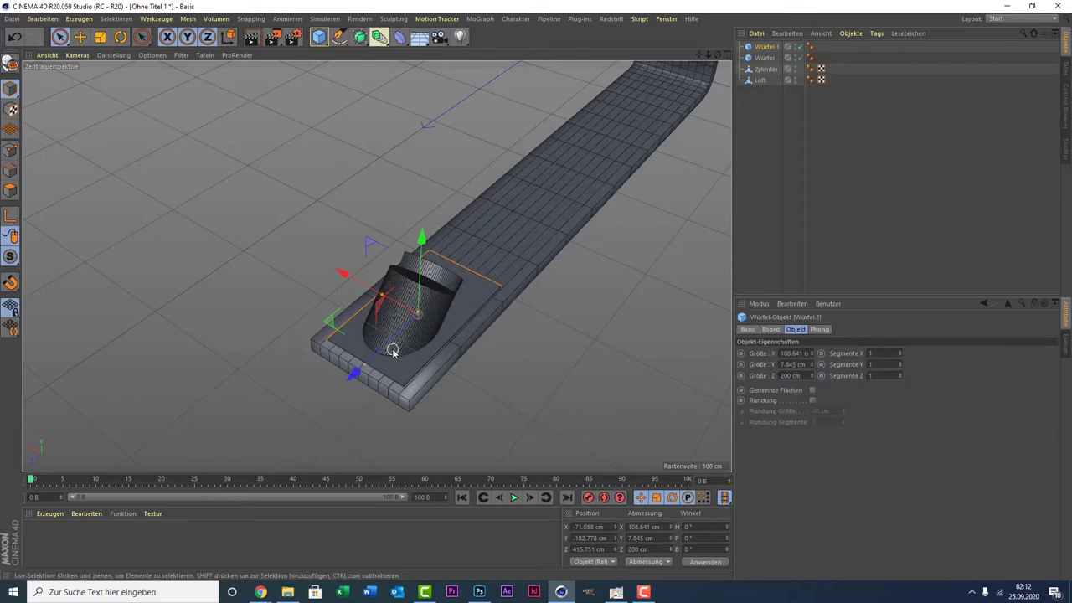
drag(354, 371, 667, 64)
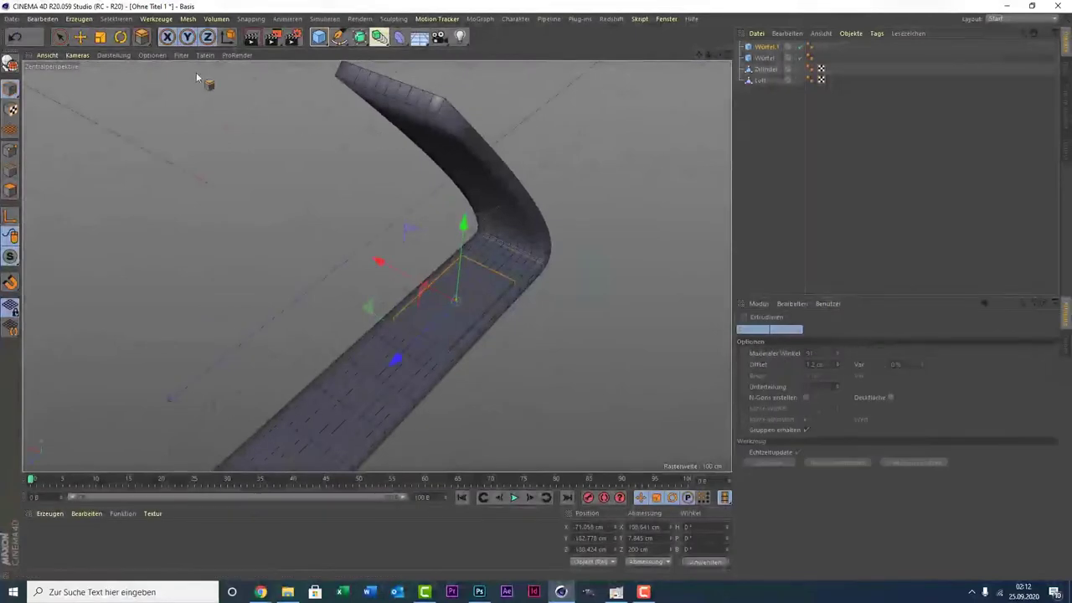
click(139, 39)
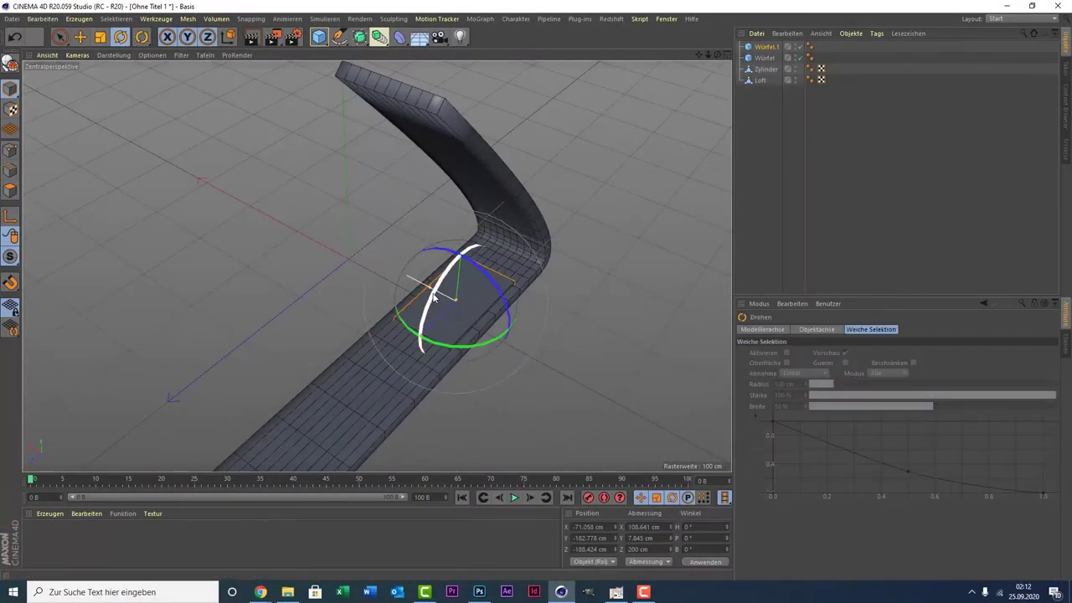
drag(436, 298, 466, 211)
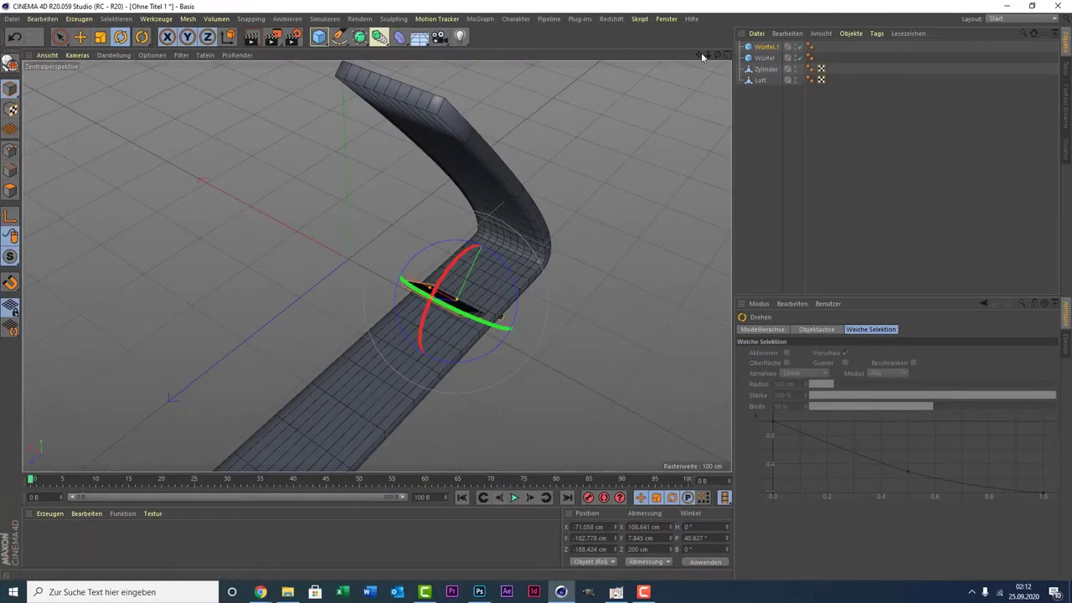
drag(701, 52, 377, 266)
Position Würfel.1 against the upright strip face and tilt it to match the slope.
drag(714, 58, 653, 83)
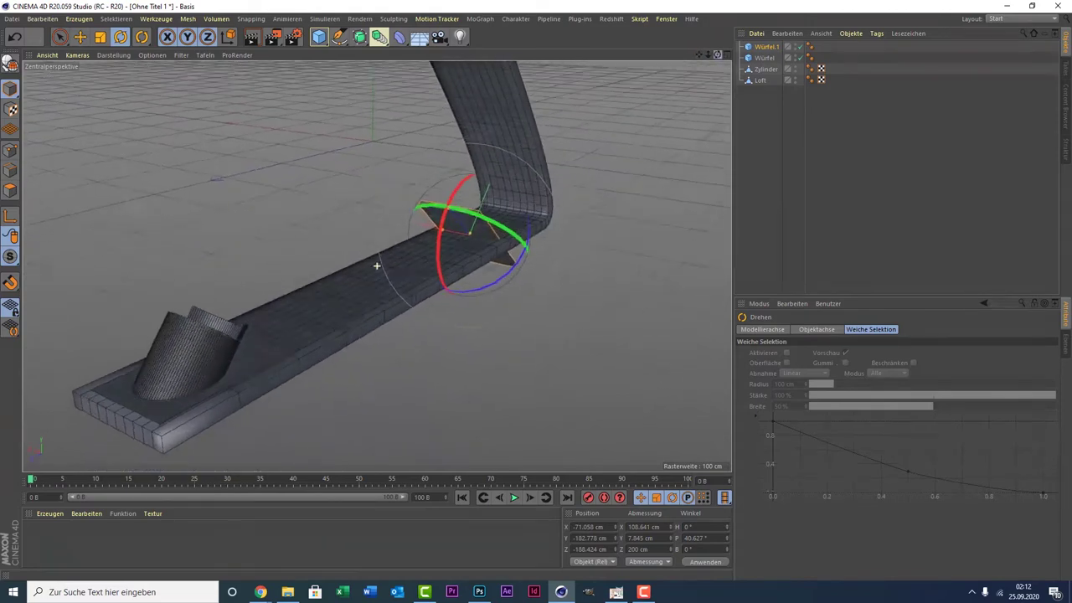
key(space)
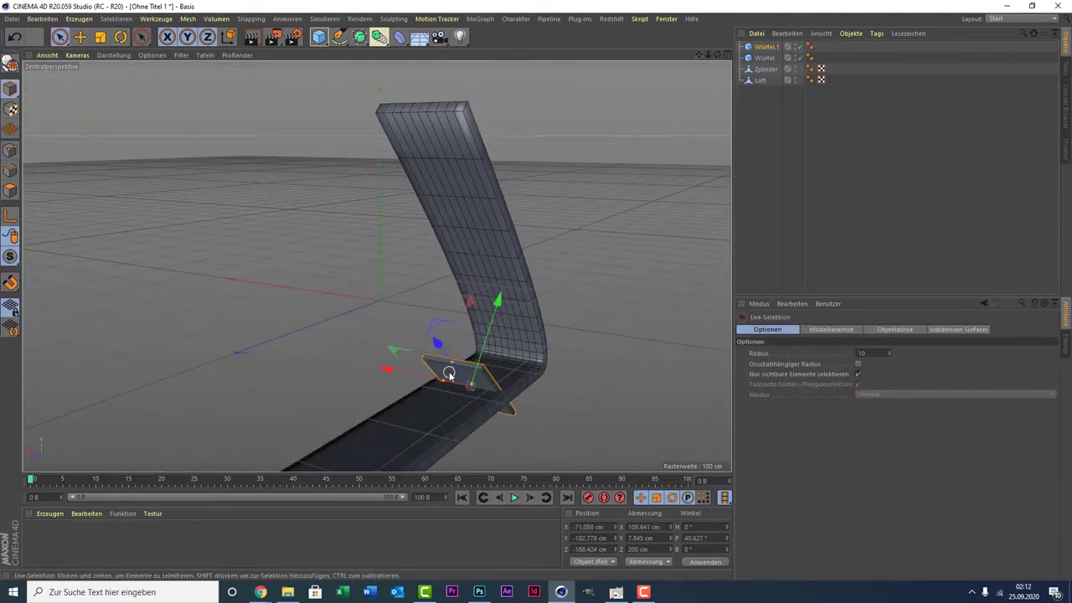
mouse_move(409, 190)
mouse_down()
mouse_move(464, 112)
mouse_move(459, 80)
mouse_up()
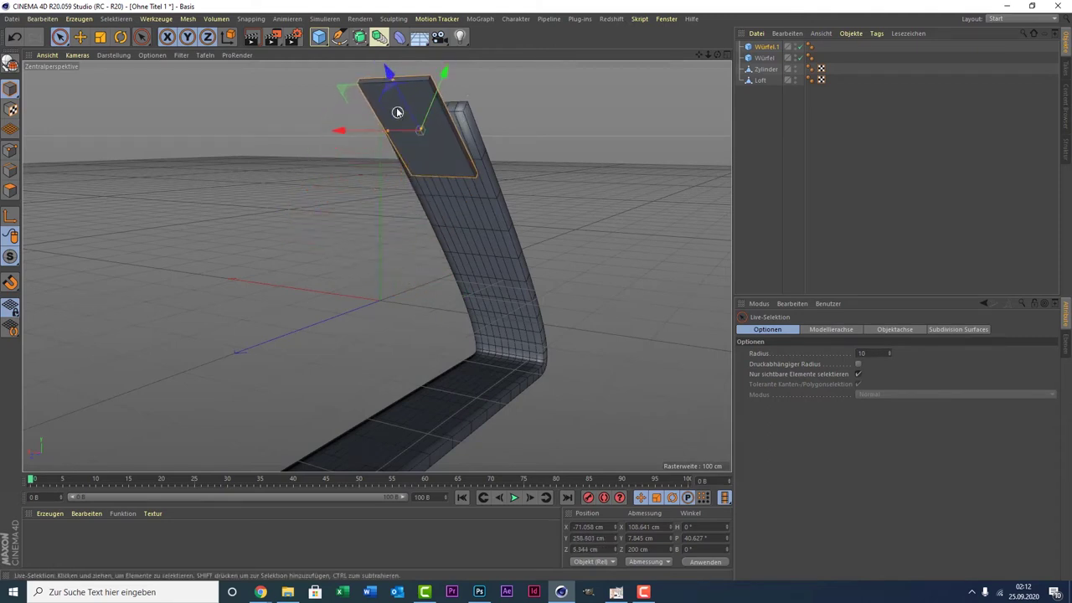
drag(398, 112, 431, 134)
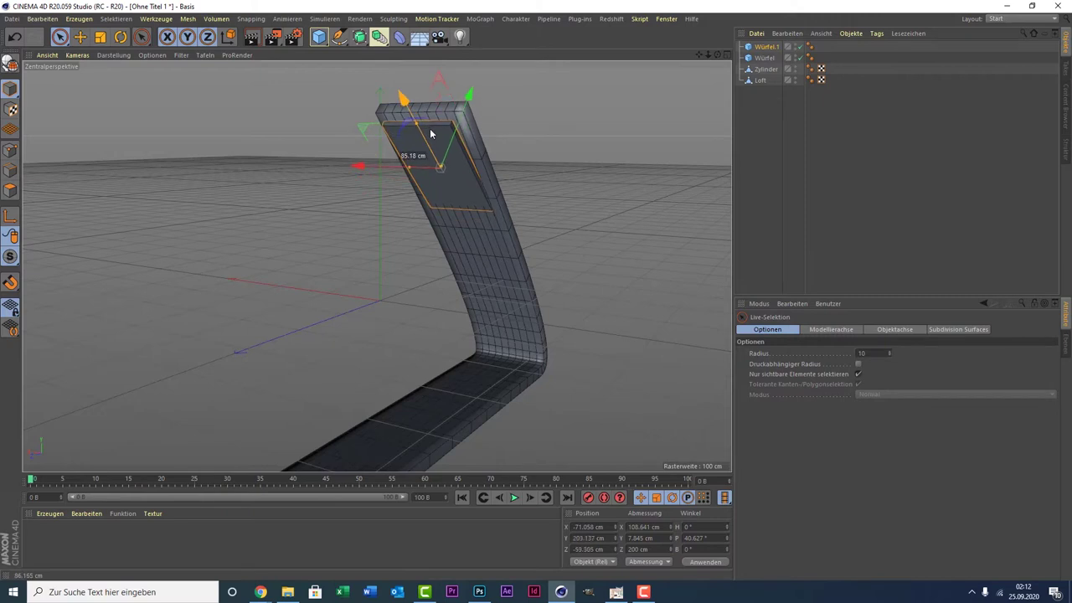
key(r)
drag(412, 150, 412, 138)
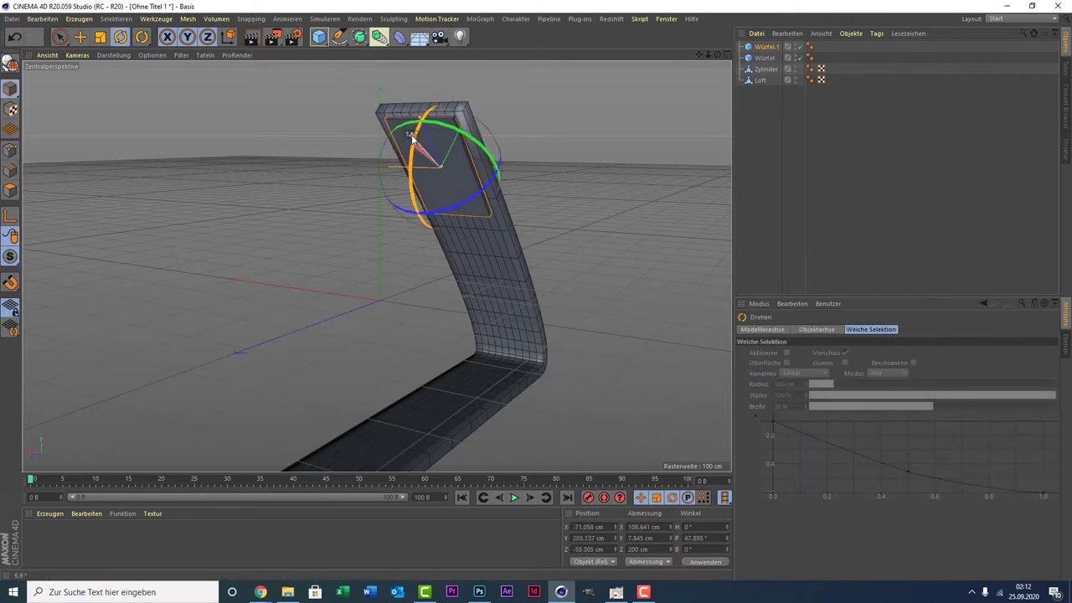
drag(412, 139, 412, 141)
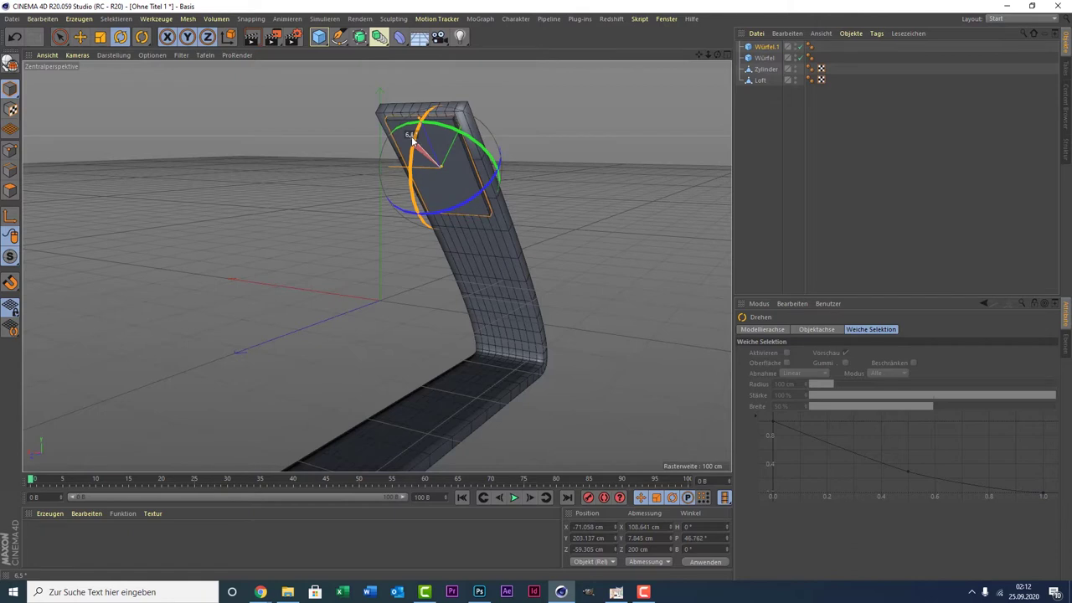
Nudge Würfel.1 flush onto the sloping face at 46.762° and deselect it.
key(space)
drag(460, 143, 459, 143)
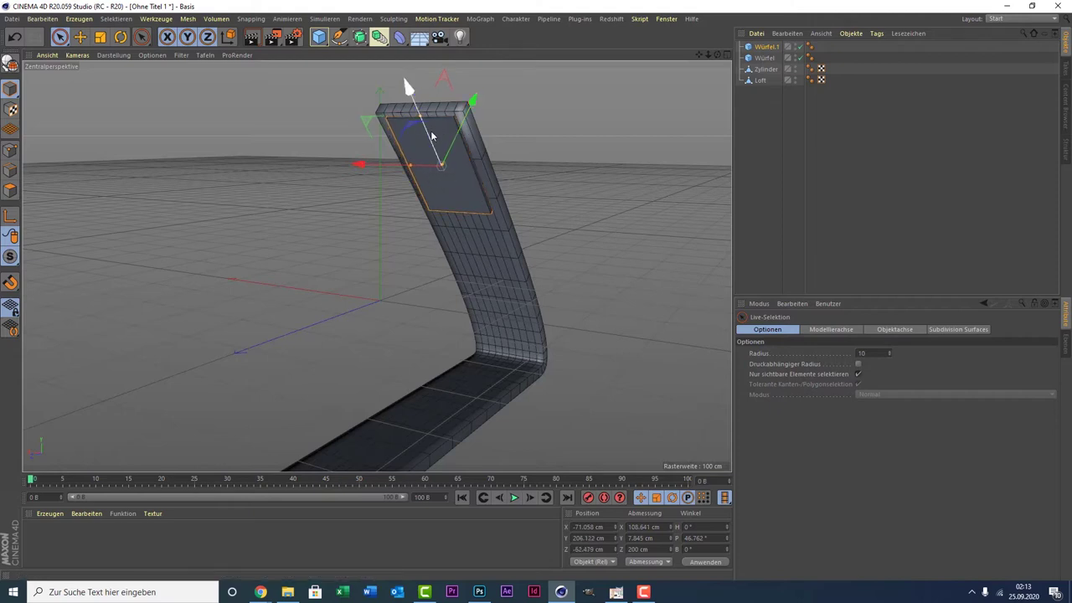
mouse_move(406, 85)
mouse_down()
mouse_move(441, 161)
mouse_move(470, 164)
mouse_up()
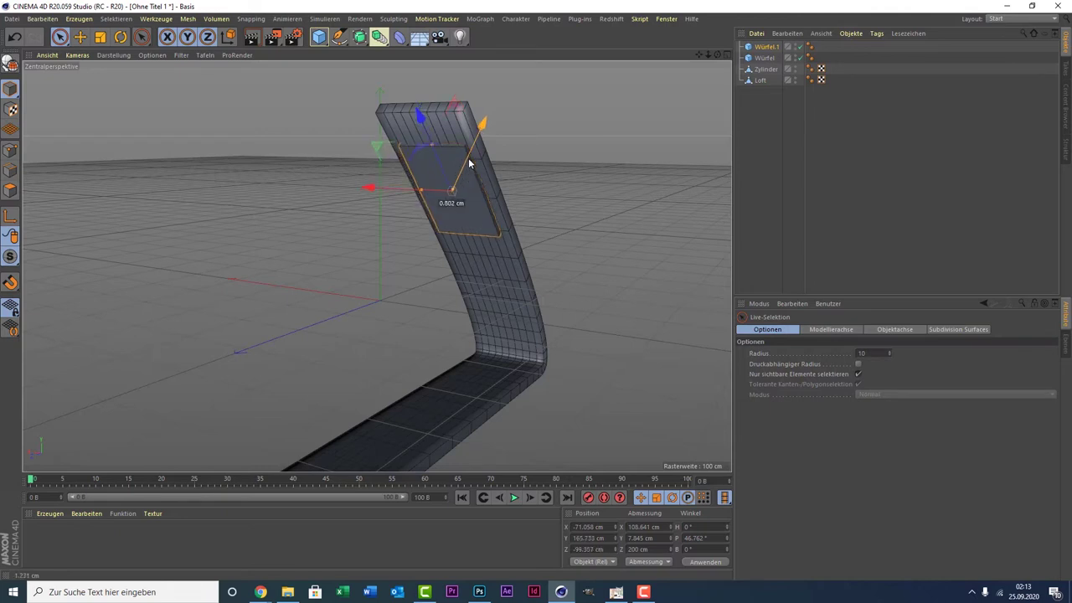
click(641, 167)
alt+drag(641, 167, 590, 206)
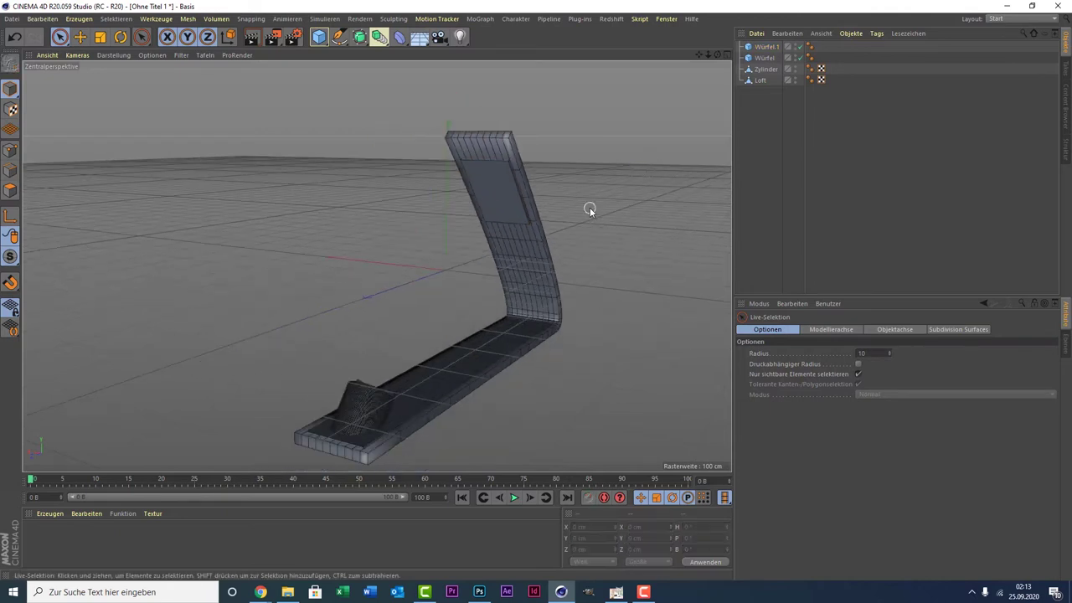
Add a plane and lower it beneath the strip to Y −204.88 cm.
mouse_move(718, 57)
mouse_down()
mouse_move(718, 92)
mouse_move(670, 92)
mouse_move(694, 59)
mouse_up()
scroll(251, 255, down, 2)
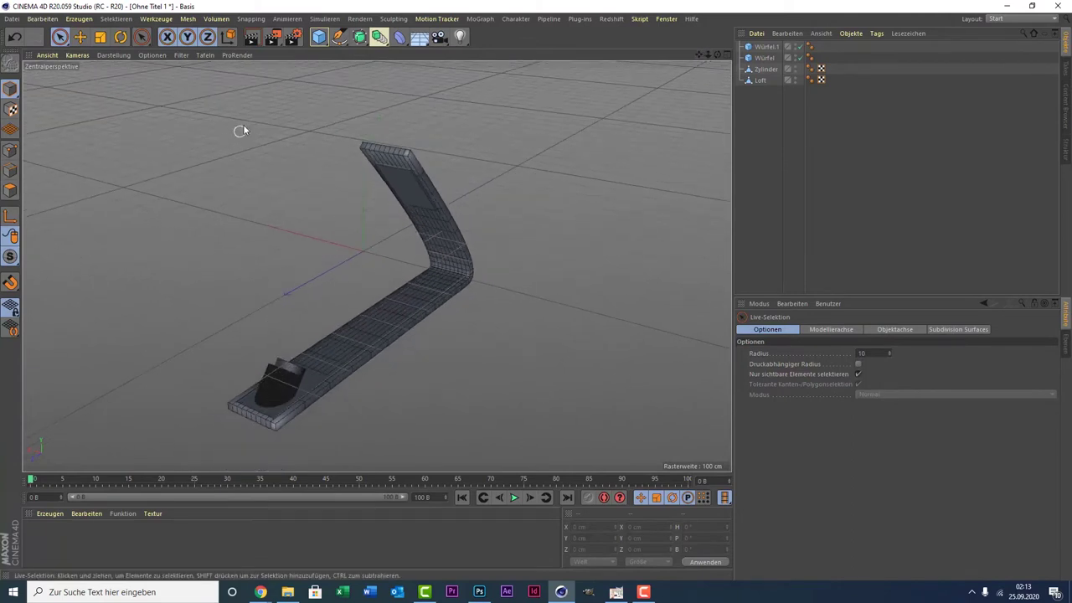
click(320, 38)
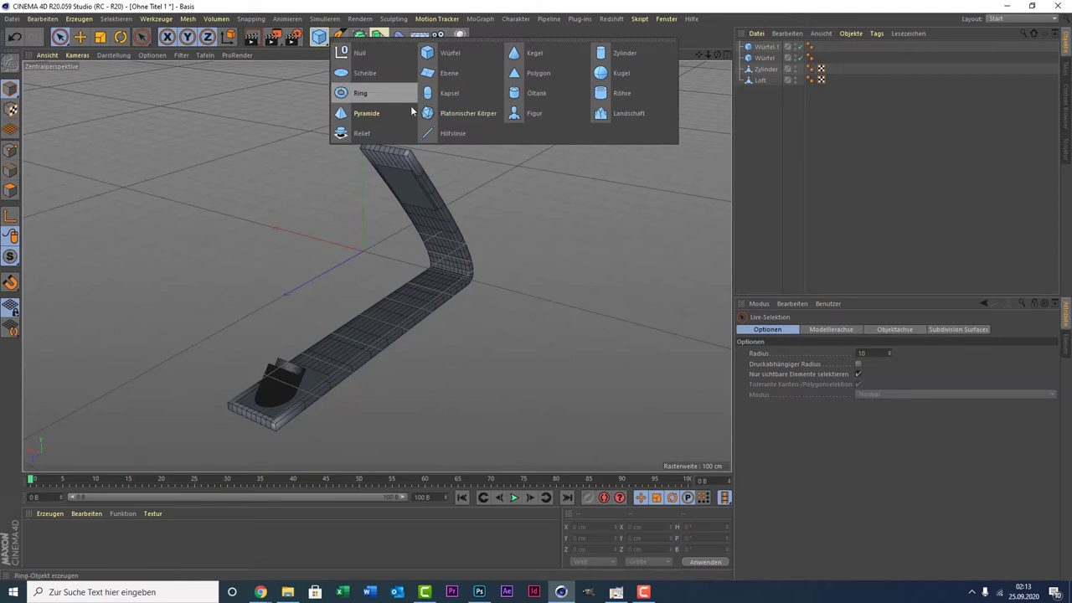
click(449, 73)
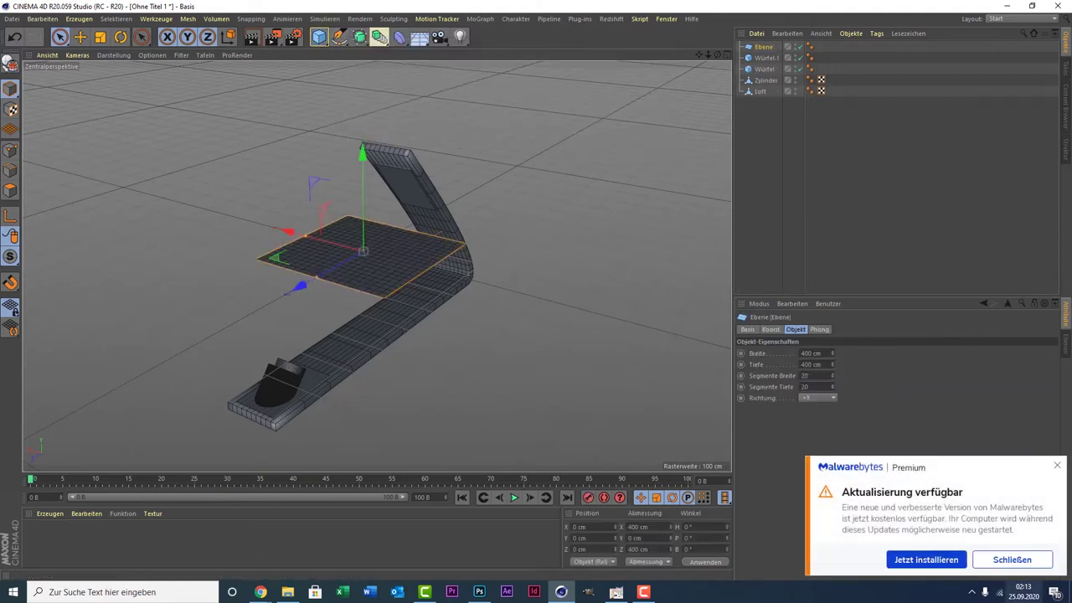
click(998, 560)
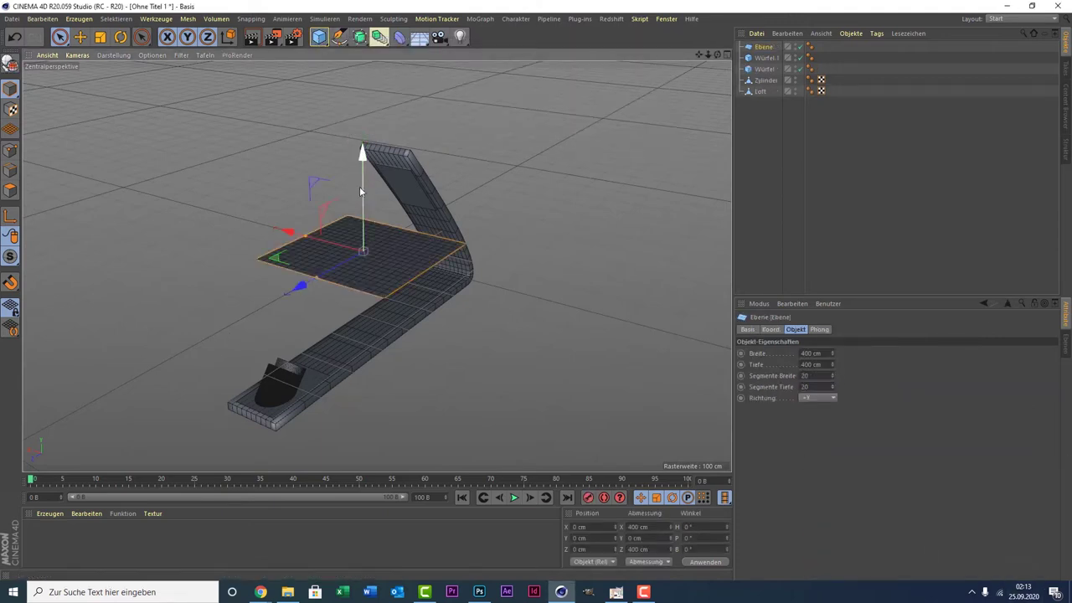
drag(358, 194, 348, 274)
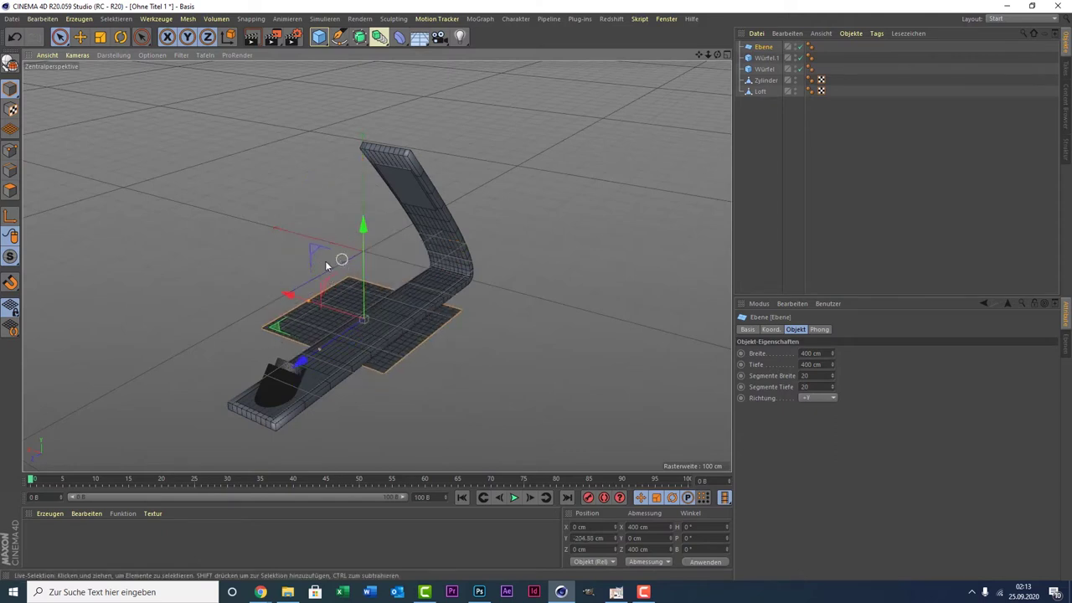
Scale the plane into a floor about 3022 cm across.
click(121, 36)
click(99, 36)
drag(362, 306, 363, 306)
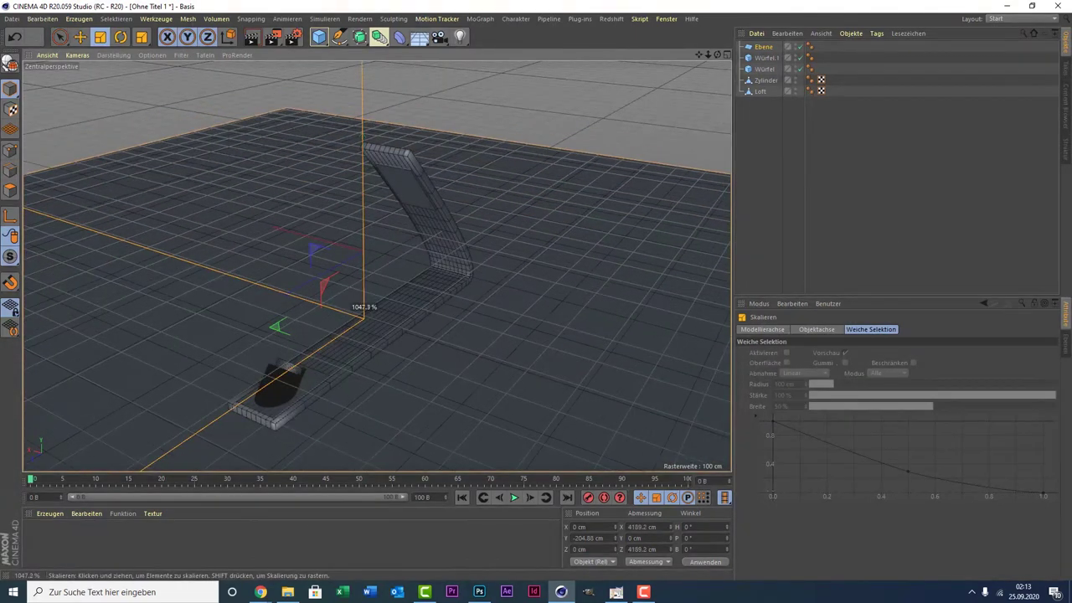
drag(362, 306, 139, 237)
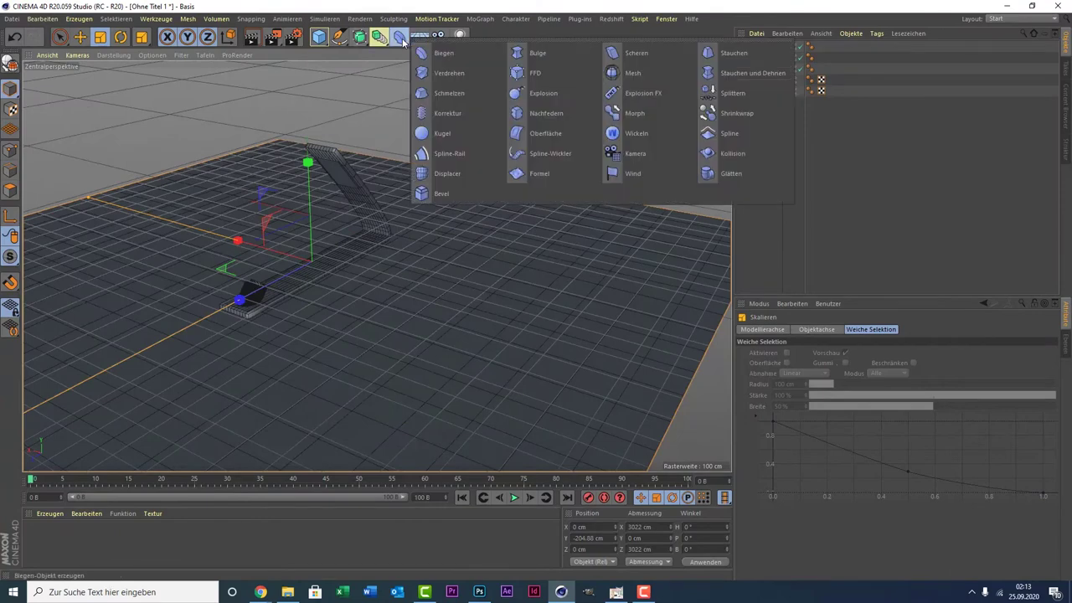
Add a Bend deformer with 90° strength, resized and stretched long across the floor.
drag(401, 42, 435, 72)
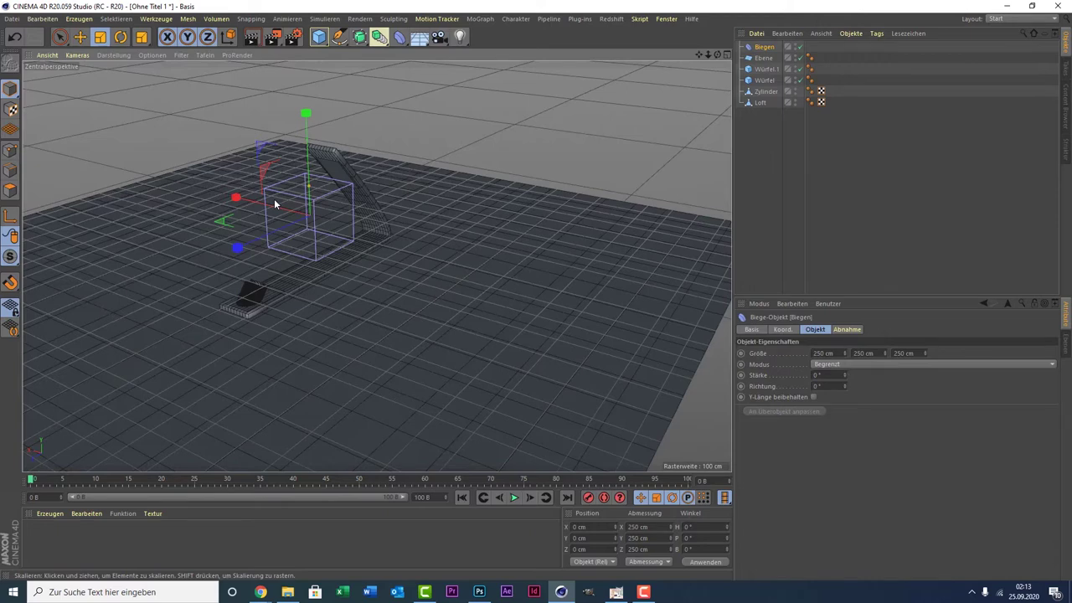
drag(308, 185, 309, 196)
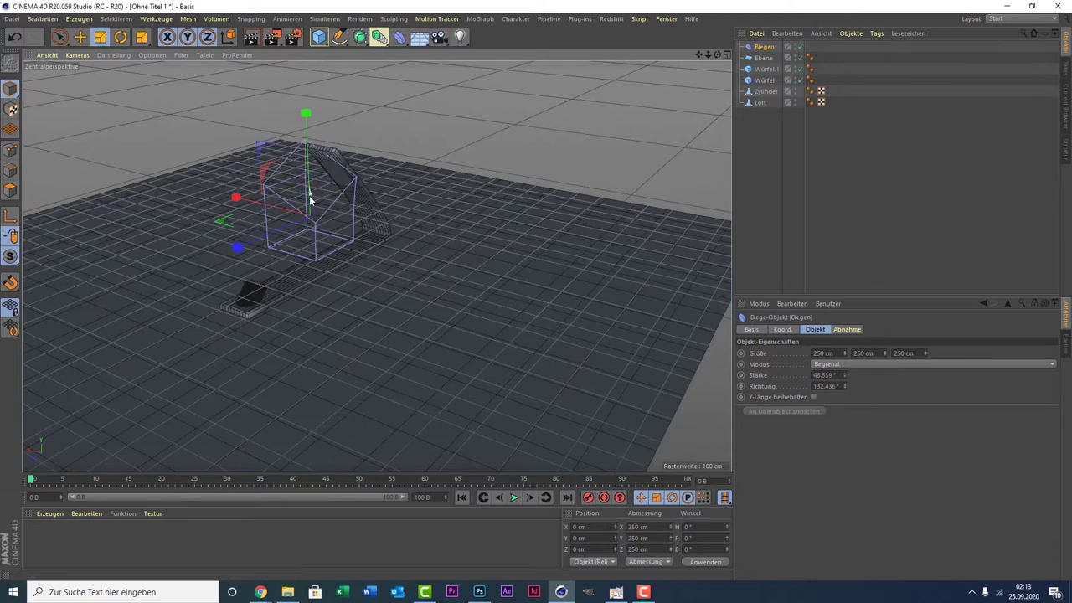
key(ctrl+z)
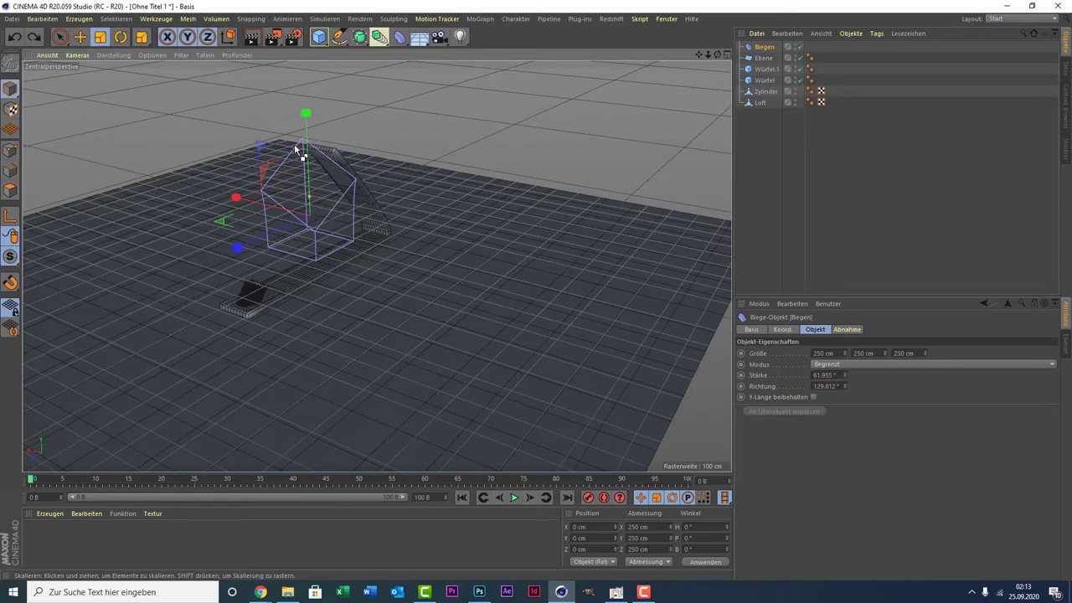
click(60, 37)
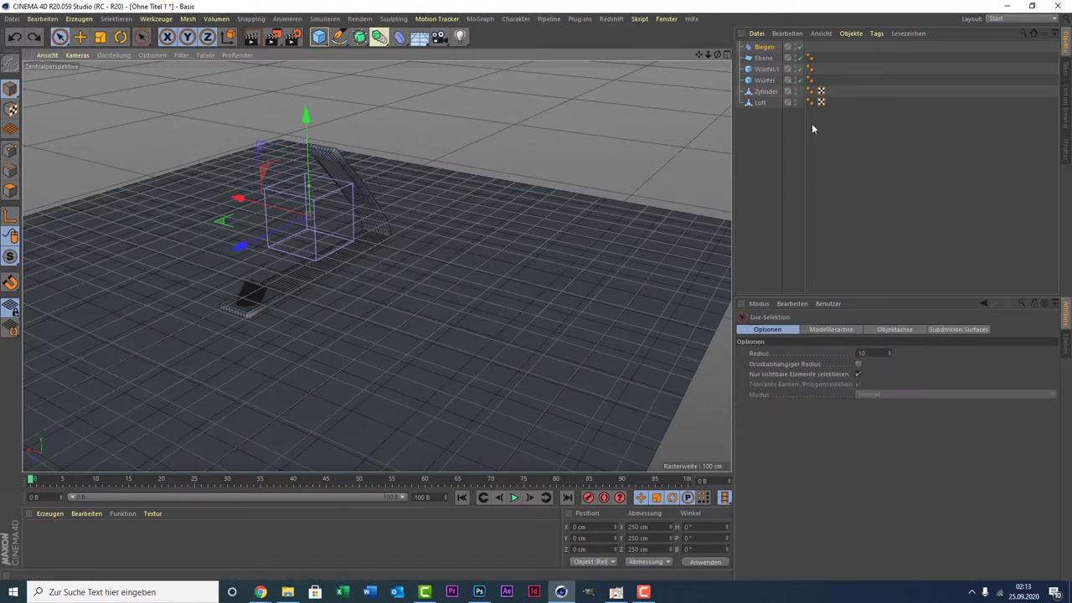
click(760, 47)
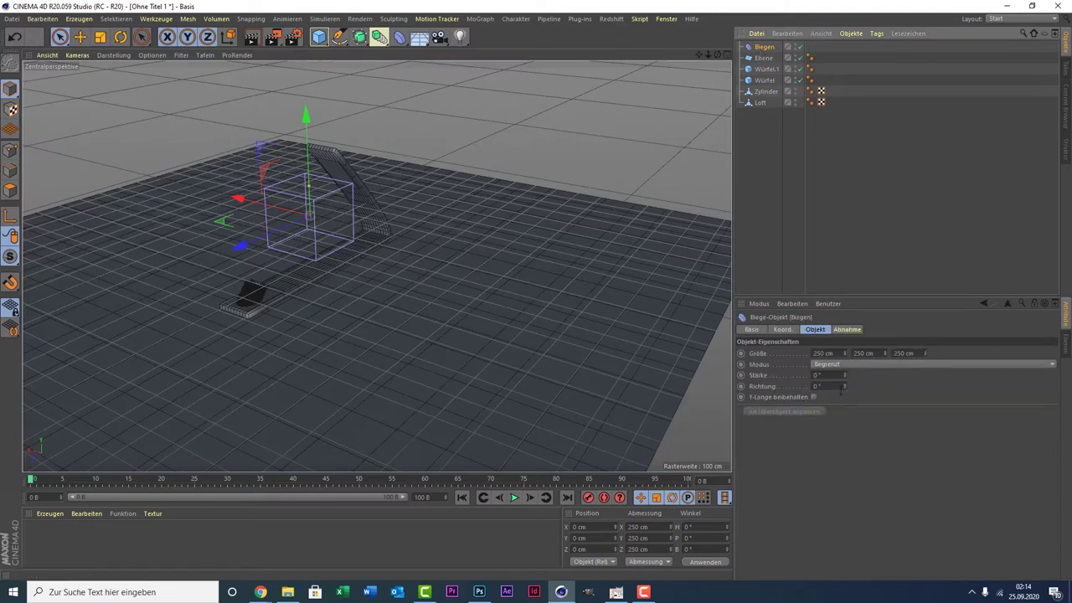
click(822, 375)
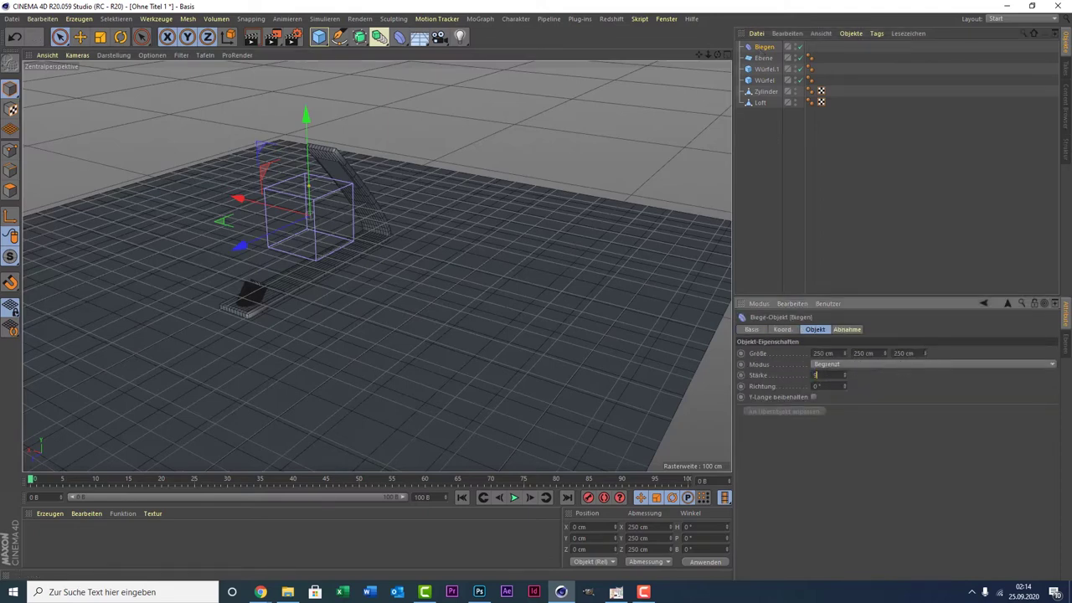
text(90)
key(Return)
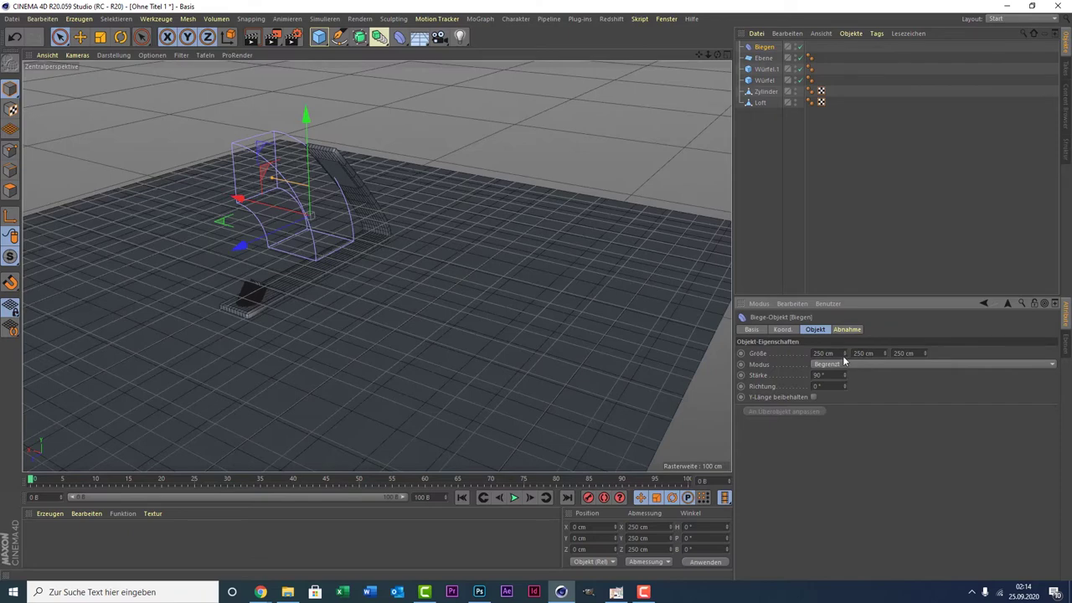
drag(844, 355, 844, 419)
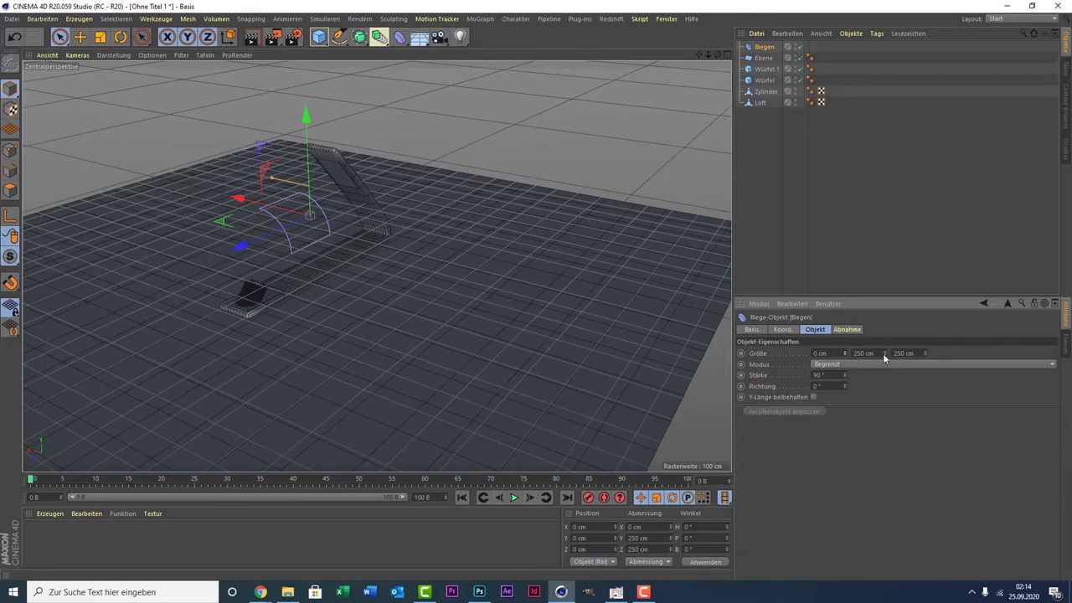
drag(883, 355, 883, 414)
mouse_move(883, 355)
mouse_down()
mouse_move(883, 344)
mouse_move(926, 319)
mouse_move(926, 284)
mouse_up()
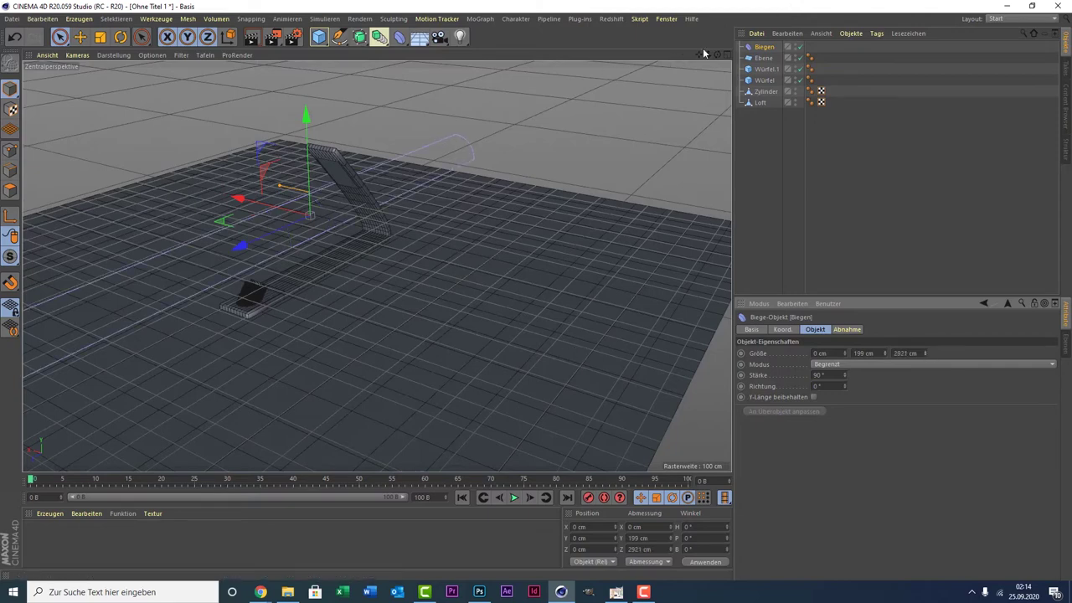
Rotate the Bend deformer about its bank axis and raise it along Y.
drag(704, 53, 376, 265)
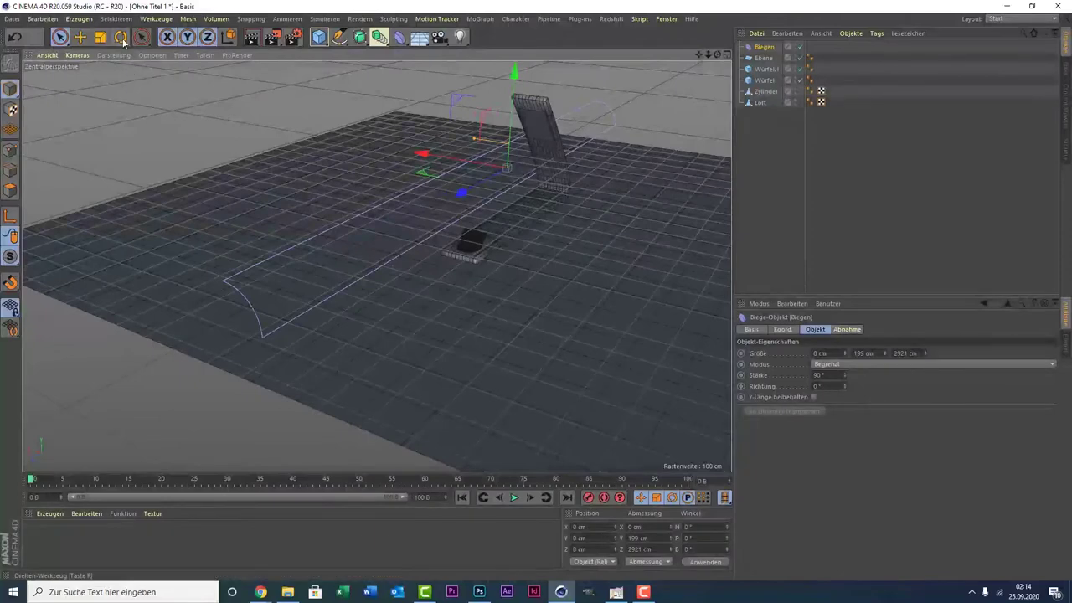
click(121, 36)
mouse_move(554, 148)
mouse_down()
mouse_move(562, 183)
mouse_move(551, 226)
mouse_up()
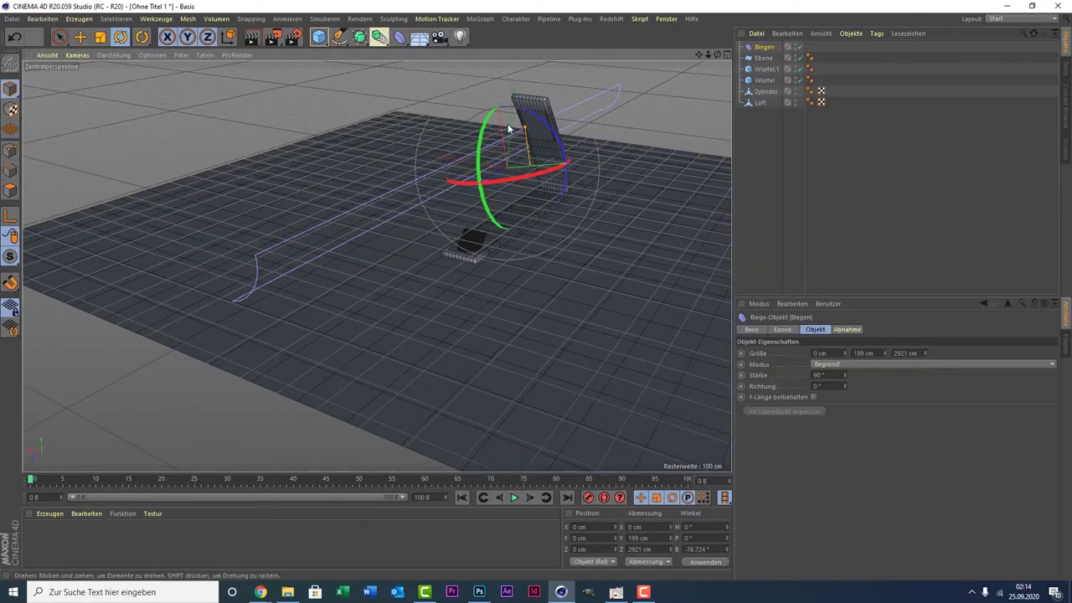
key(space)
drag(506, 134, 492, 181)
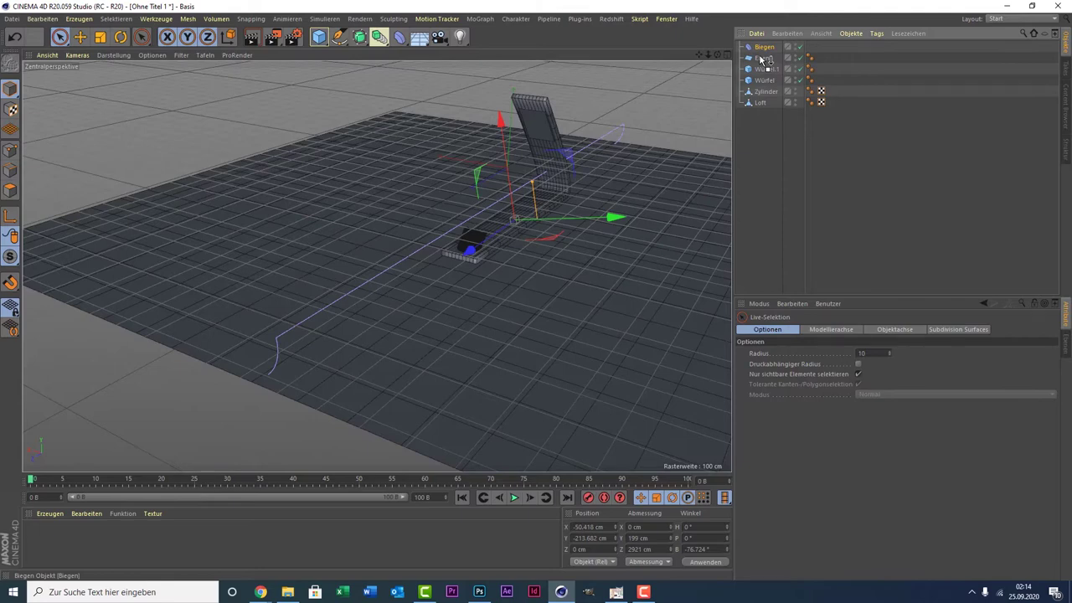
Parent Biegen under Ebene and zoom out to inspect the curved backdrop wall.
drag(764, 58, 764, 59)
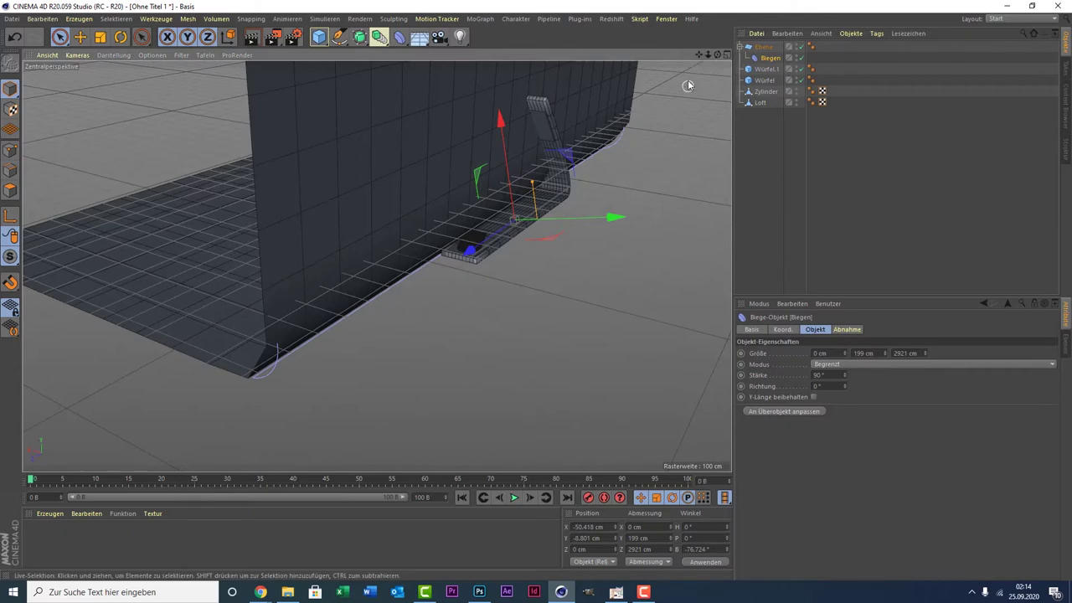
drag(700, 55, 377, 266)
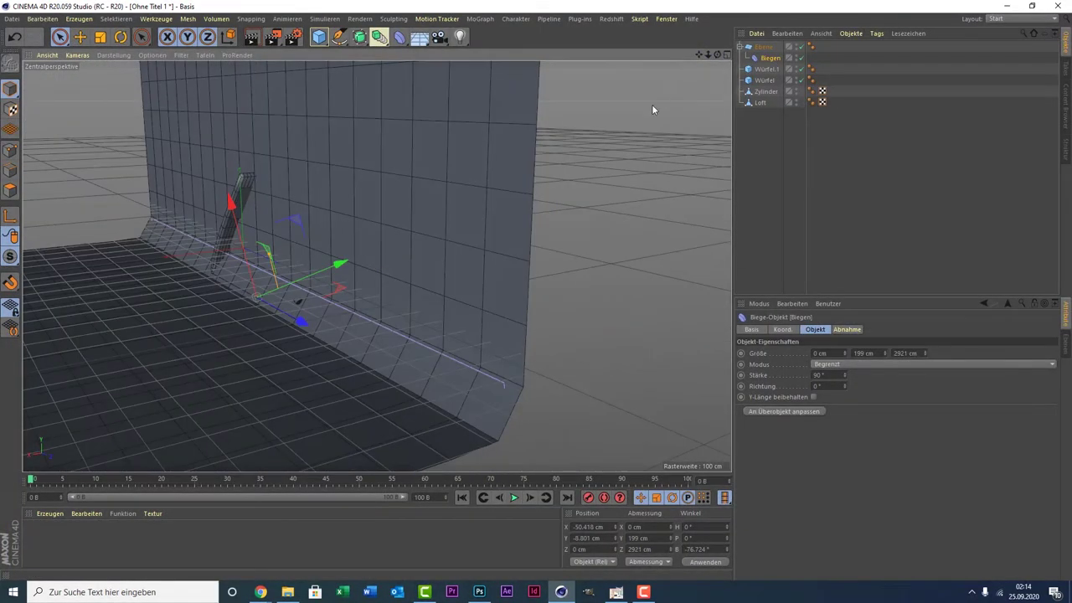
mouse_move(652, 104)
alt+mouse_down()
mouse_move(678, 88)
mouse_move(377, 266)
alt+mouse_up()
drag(716, 57, 718, 59)
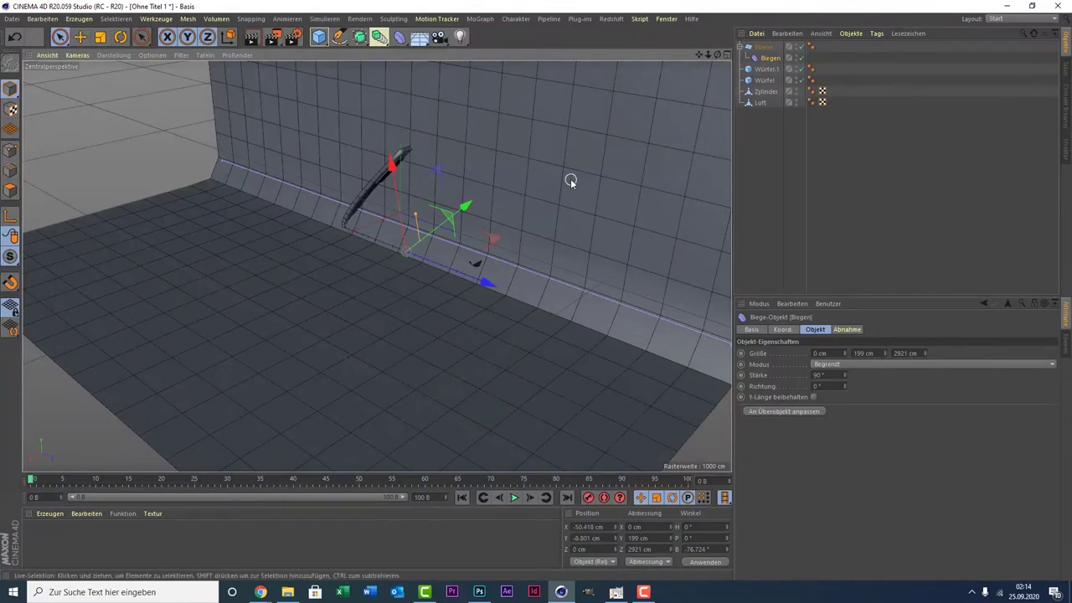
Set the Ebene plane's width and depth segments to 200.
click(758, 47)
double_click(805, 375)
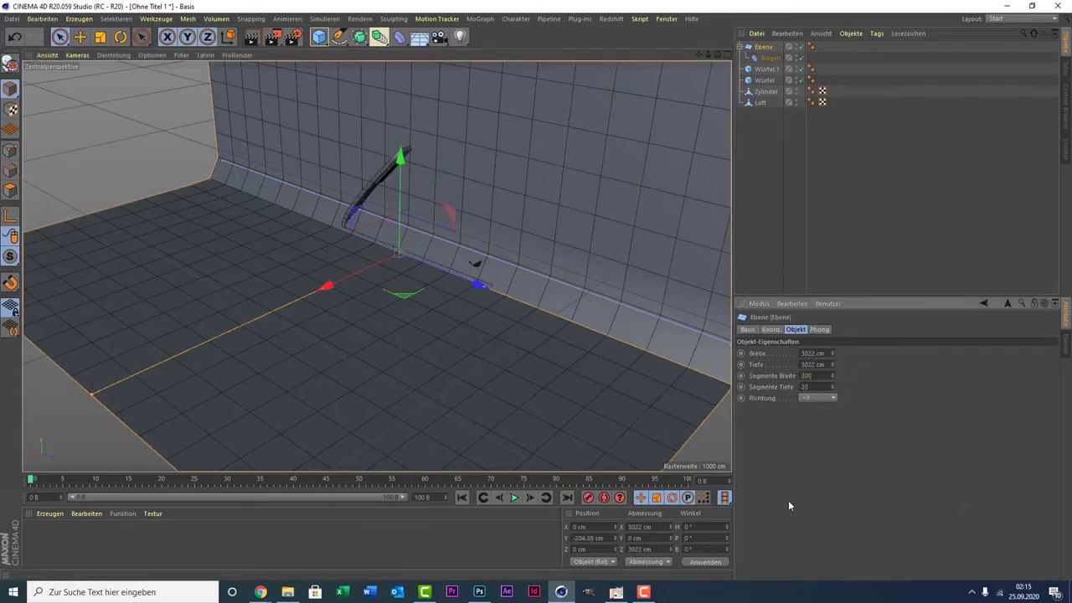
key(Return)
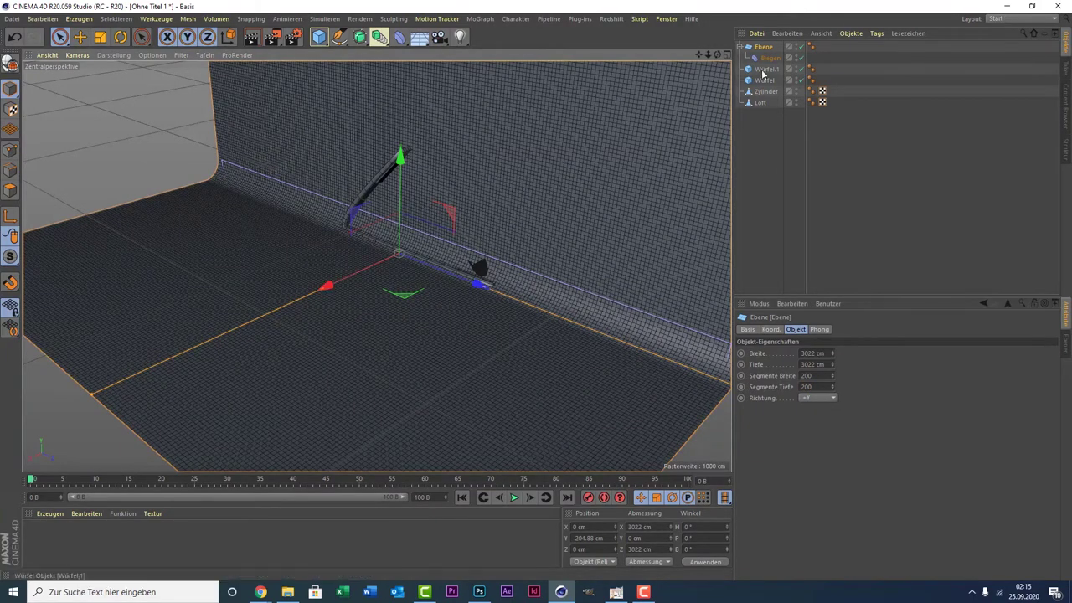
Move the Biegen bend deformer back along its axis to about X −730 cm.
click(344, 277)
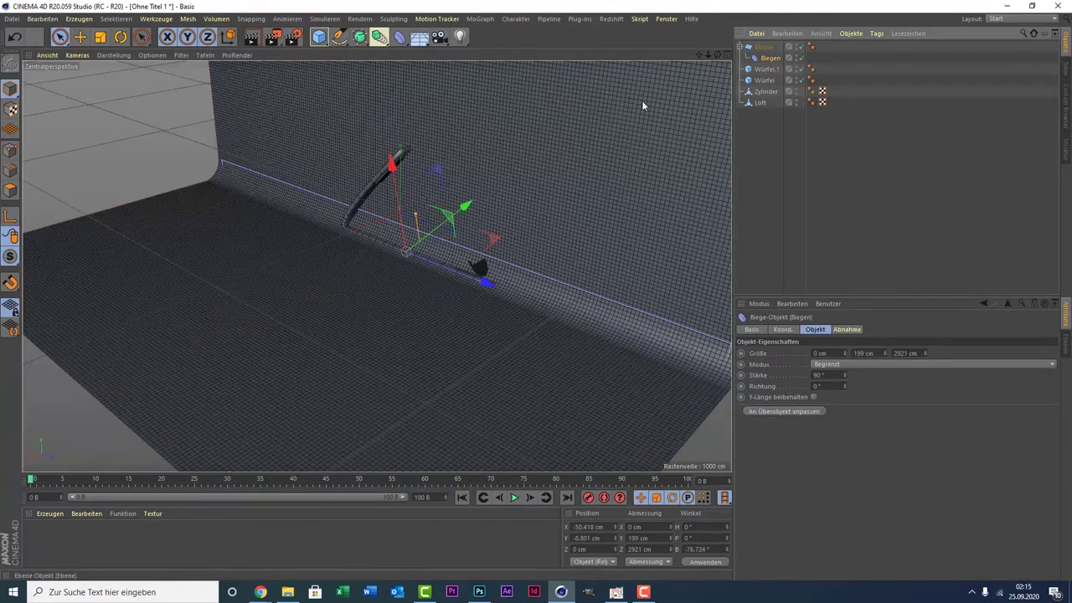
mouse_move(437, 227)
mouse_down()
mouse_move(538, 182)
mouse_move(510, 201)
mouse_move(498, 180)
mouse_move(533, 182)
mouse_move(520, 184)
mouse_up()
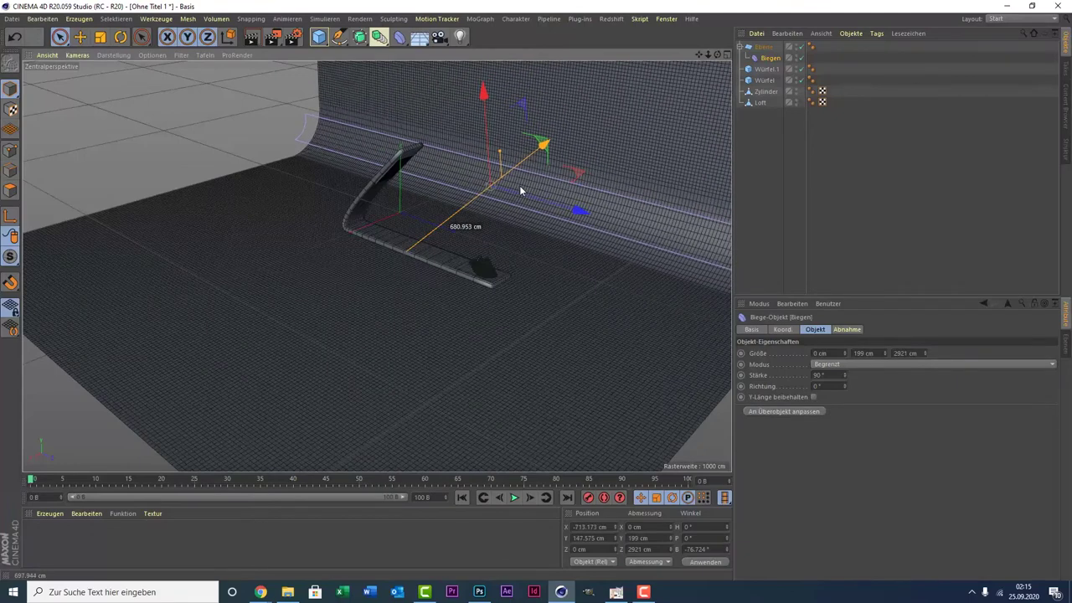
drag(772, 134, 756, 65)
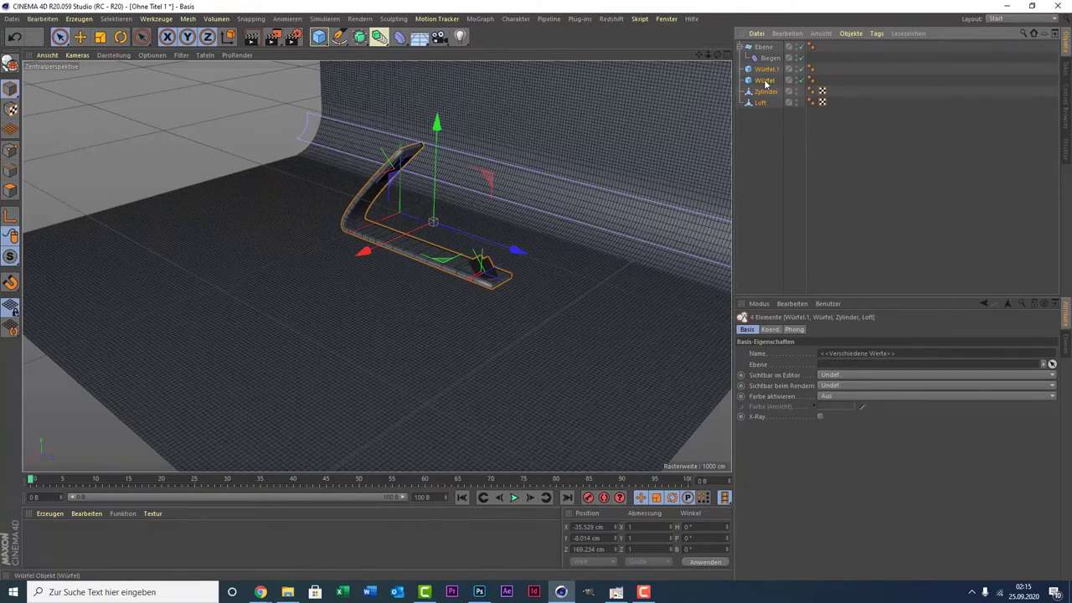
Group Würfel.1, Würfel, Zylinder and Loft under a Null and rotate it to about -58° heading.
key(alt+g)
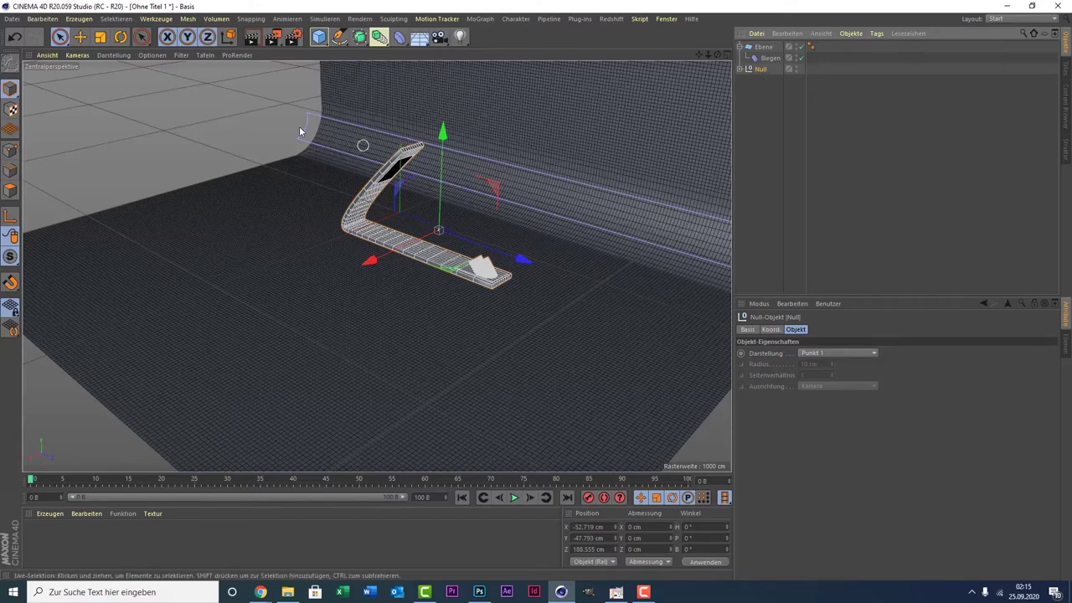
click(121, 36)
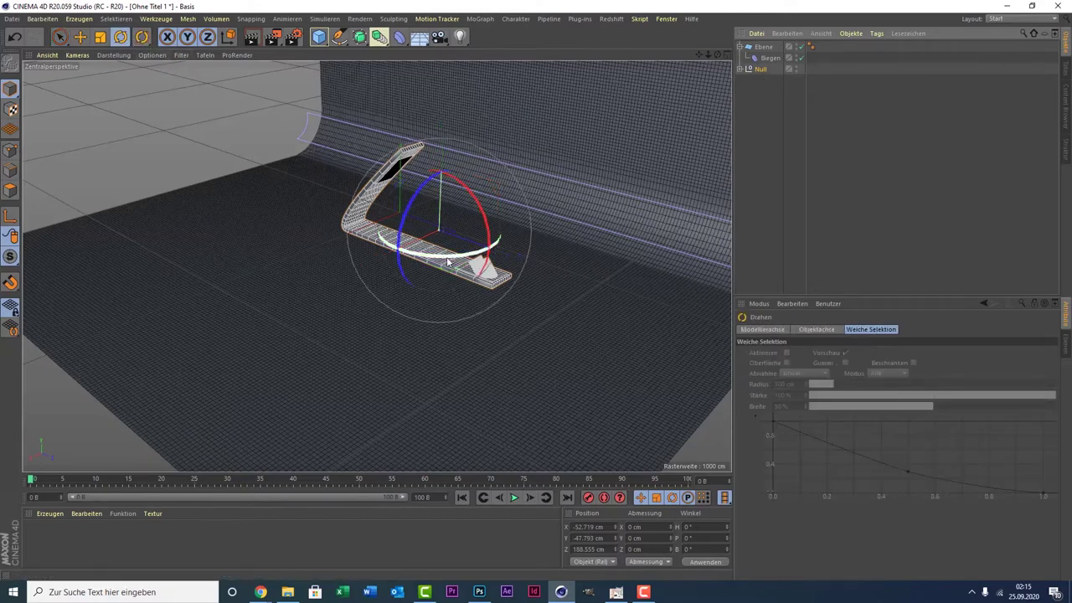
drag(453, 249, 338, 237)
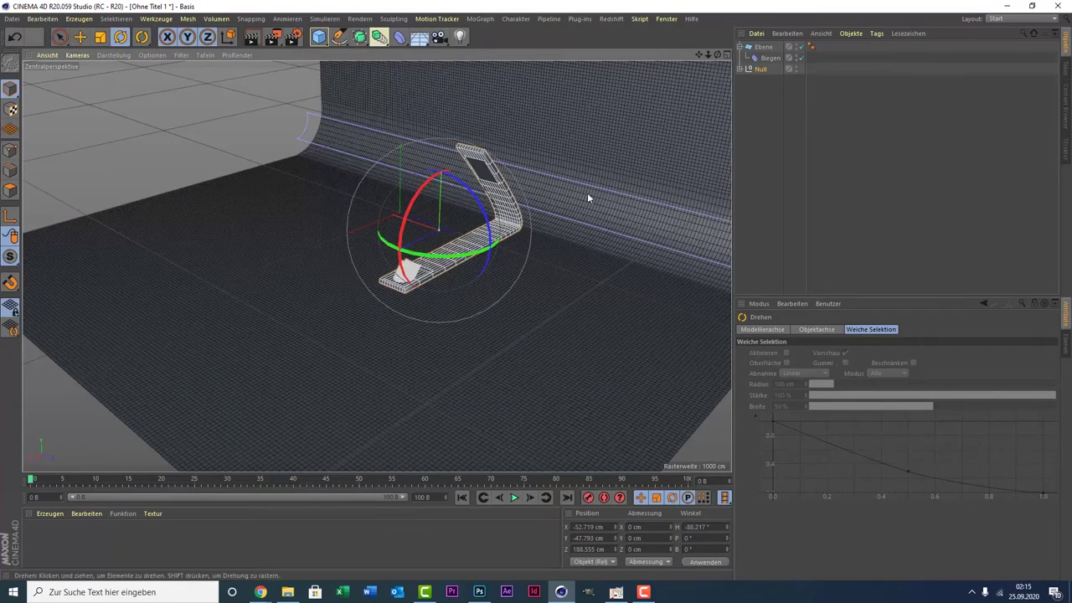
scroll(567, 226, up, 3)
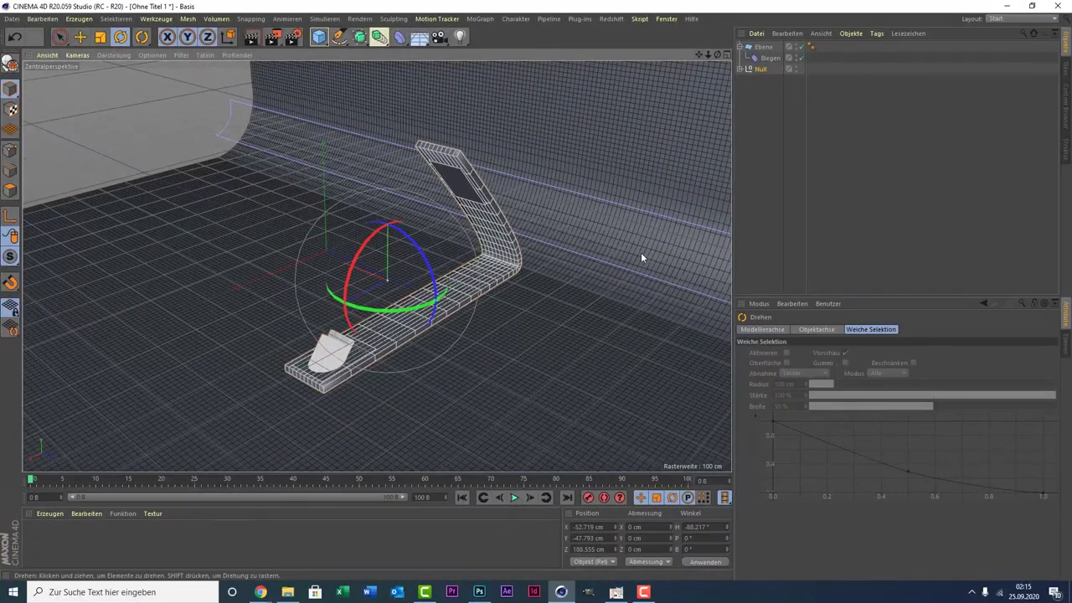
Select the Ebene backdrop plane and push it back along Z.
click(590, 229)
scroll(591, 229, down, 3)
scroll(591, 229, down, 2)
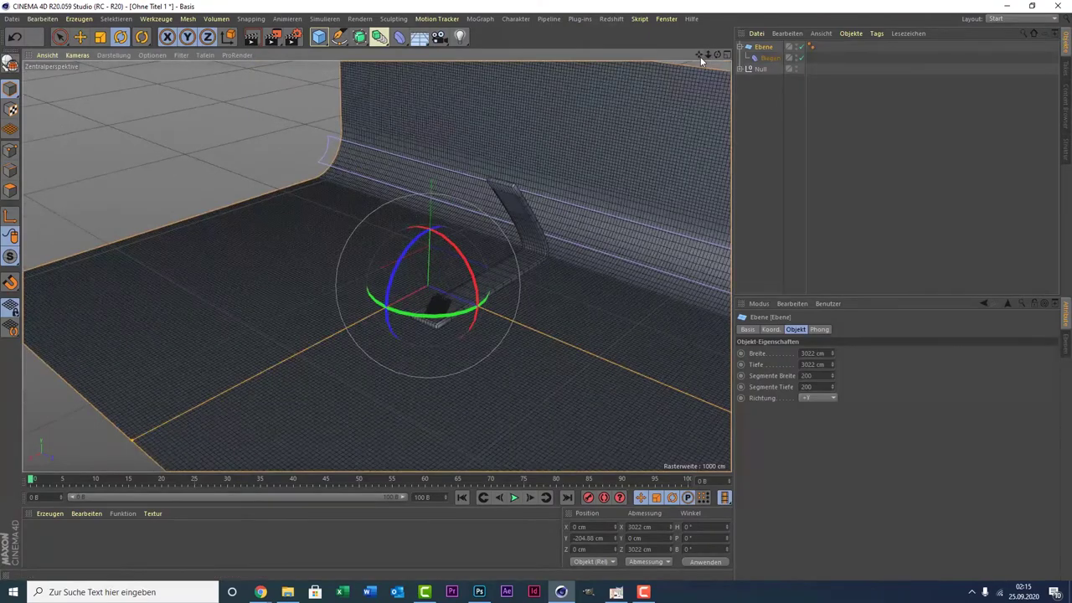
mouse_move(701, 60)
mouse_down()
mouse_move(714, 314)
mouse_move(351, 164)
mouse_move(451, 170)
mouse_move(503, 155)
mouse_up()
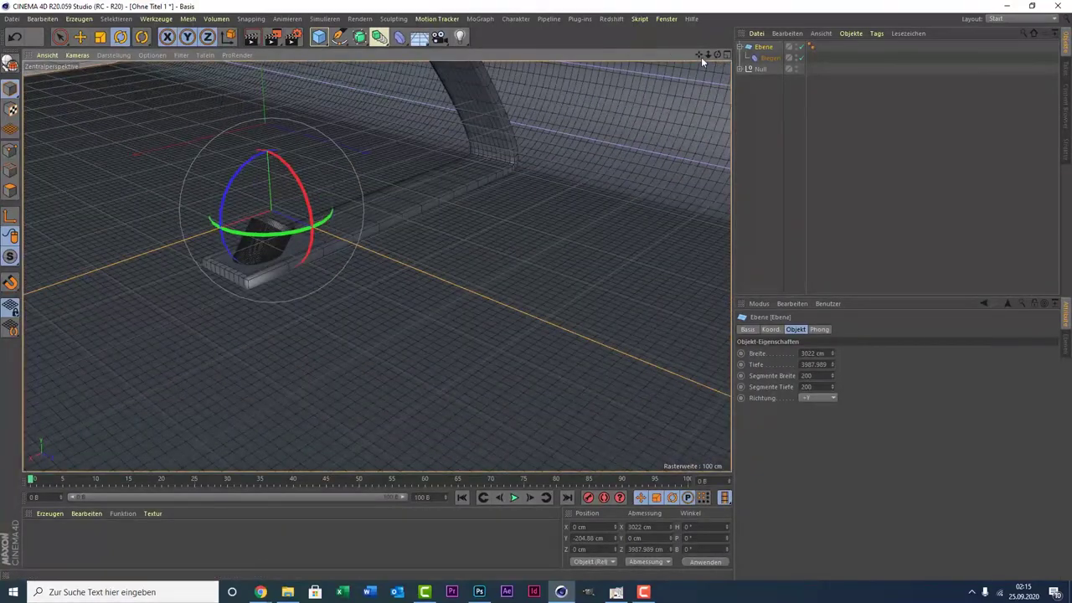
drag(701, 57, 627, 130)
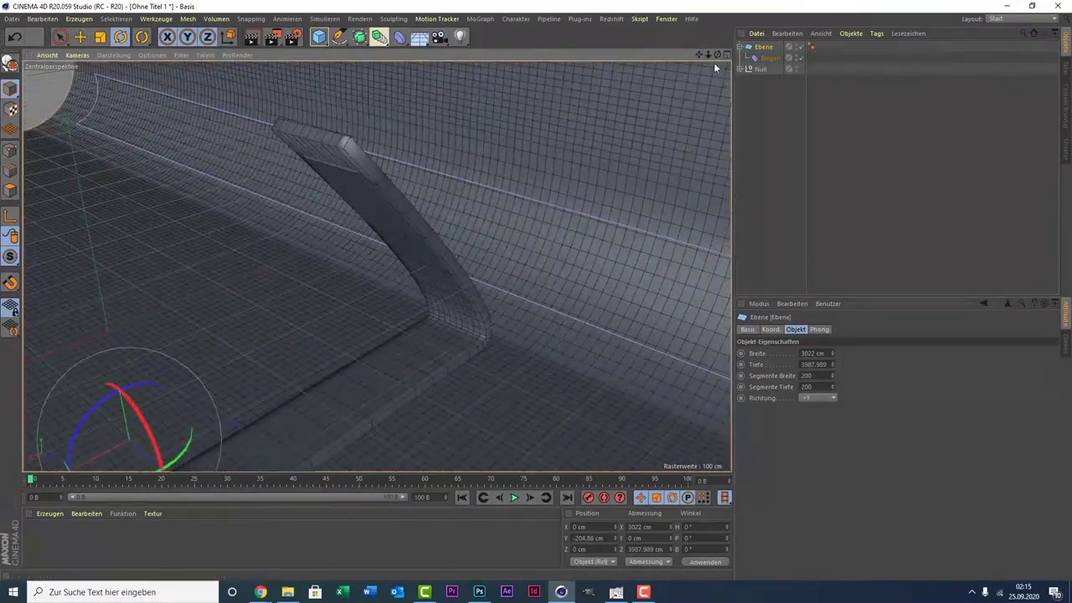
drag(718, 53, 376, 265)
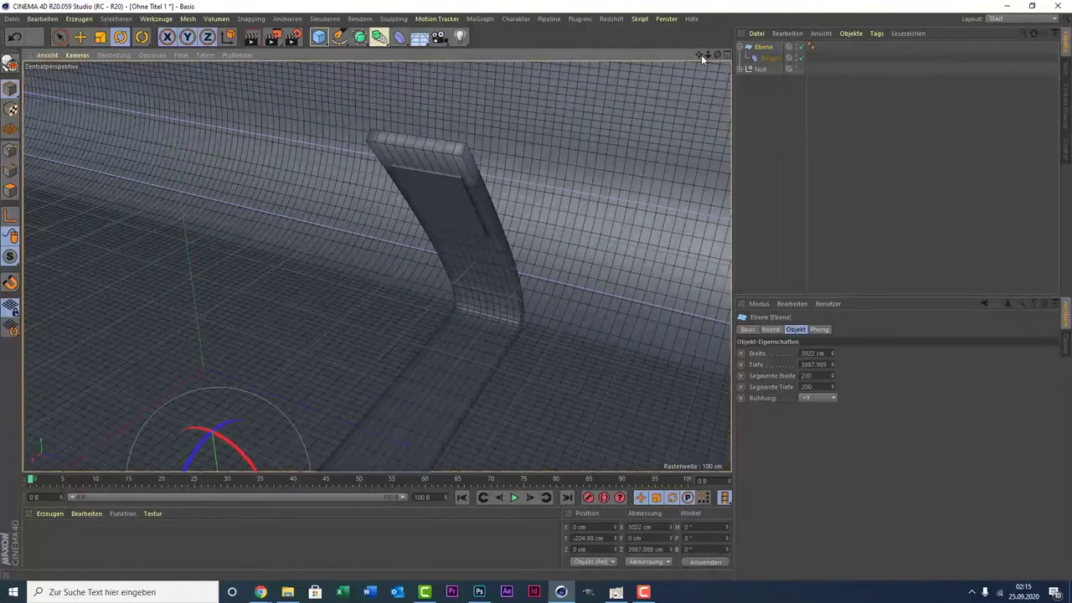
drag(701, 54, 552, 130)
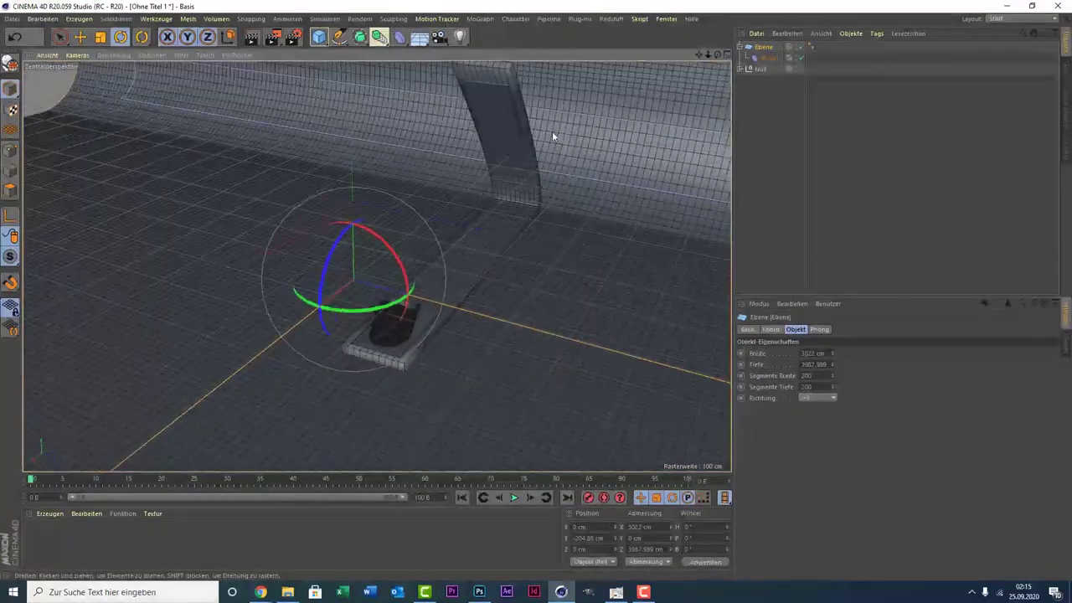
drag(700, 57, 118, 101)
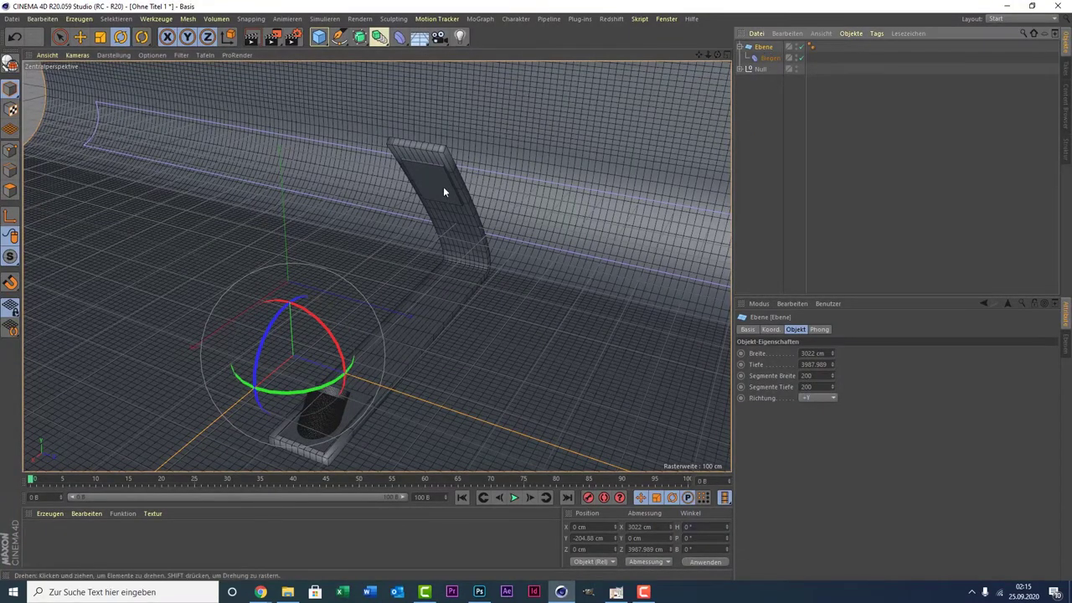
key(space)
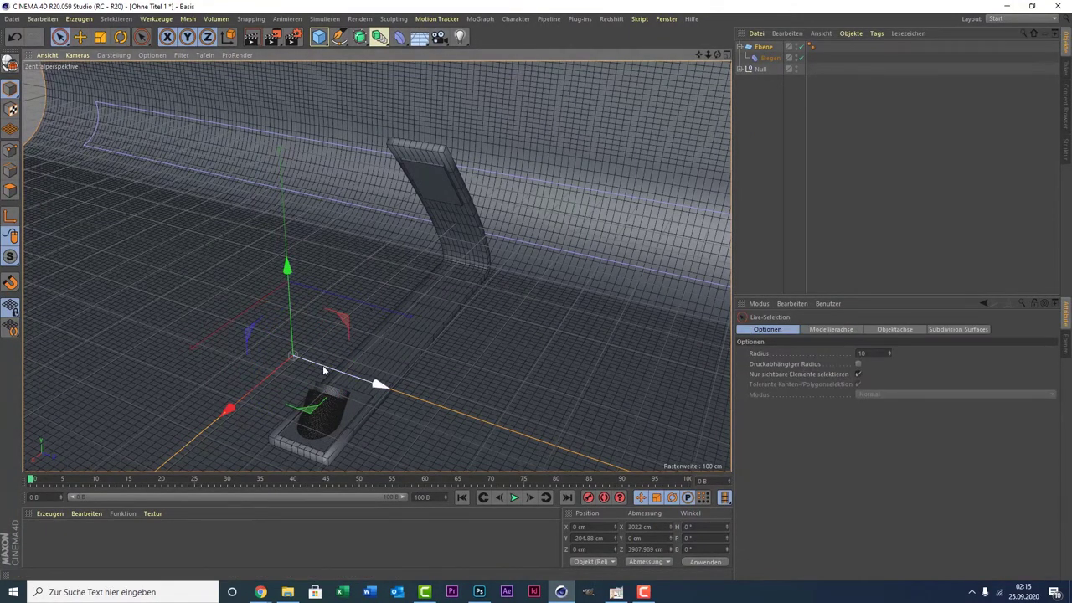
drag(373, 382, 240, 323)
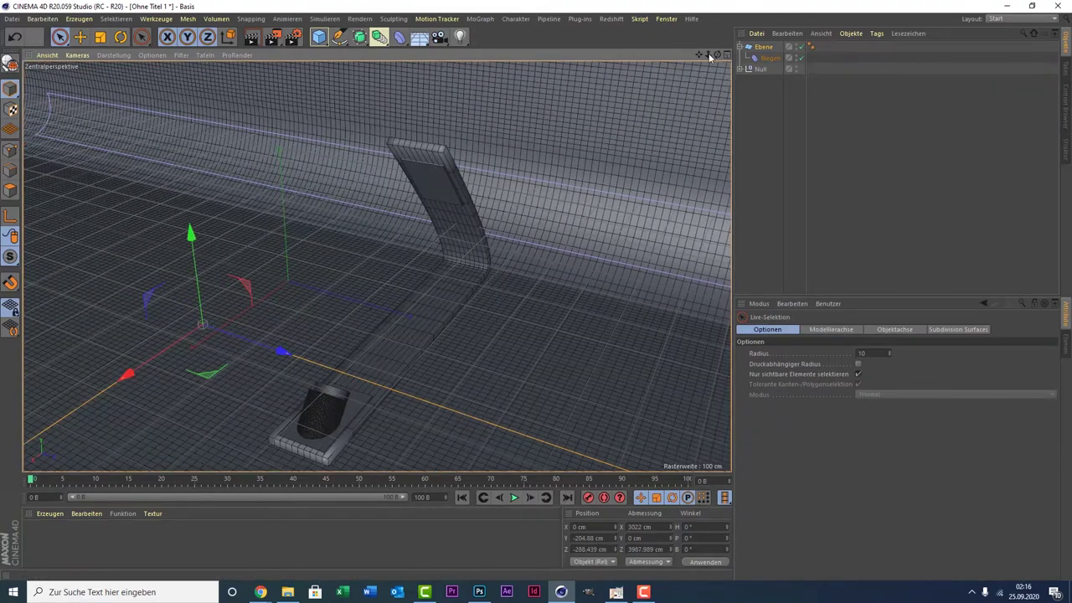
drag(701, 58, 369, 272)
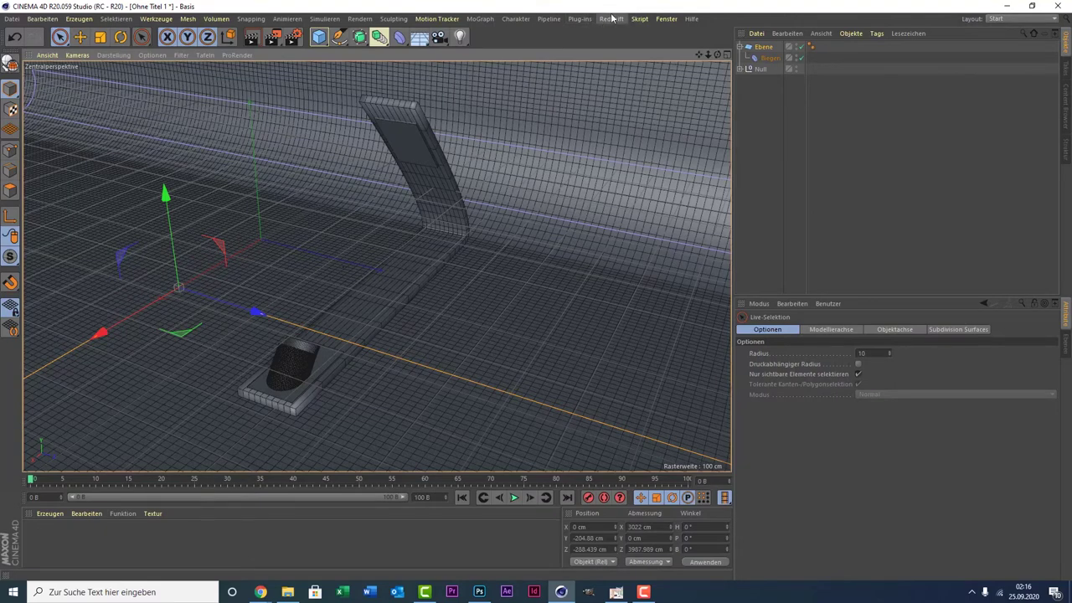
Create a new Redshift material, then delete it again.
click(610, 19)
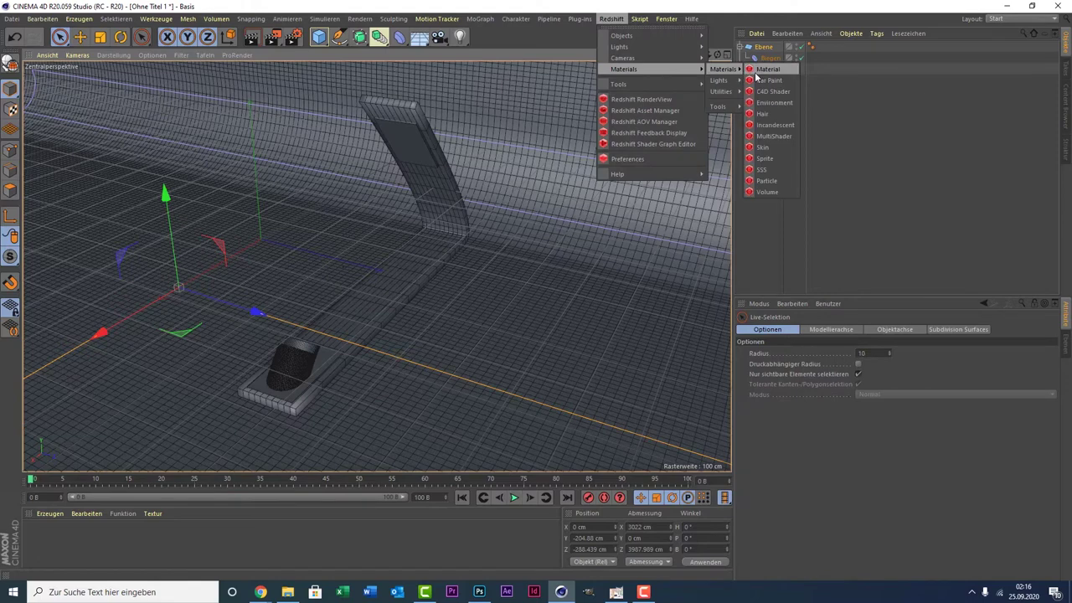
click(762, 76)
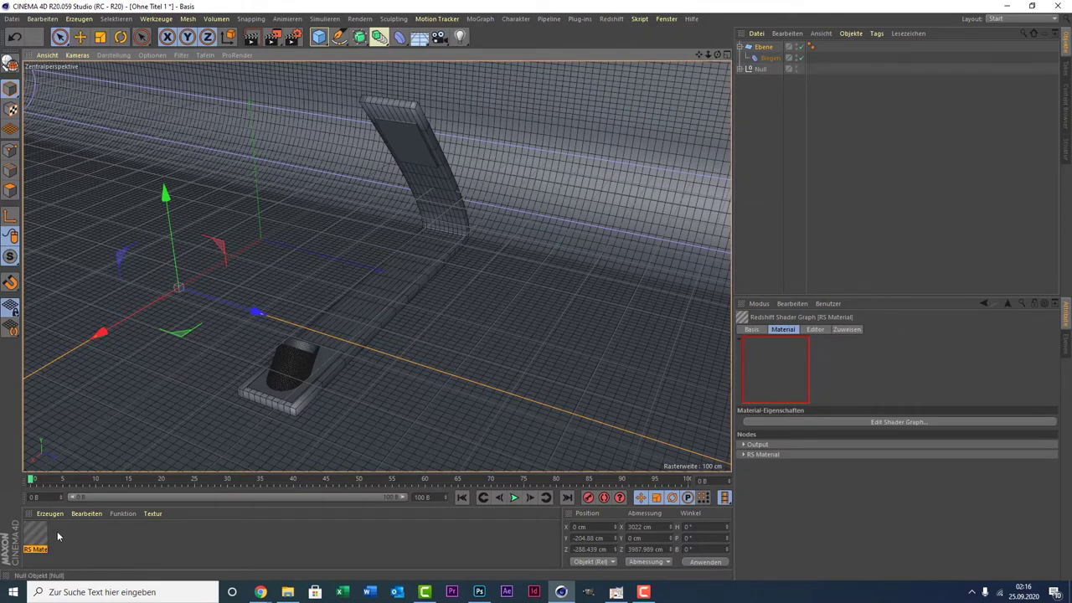
key(Delete)
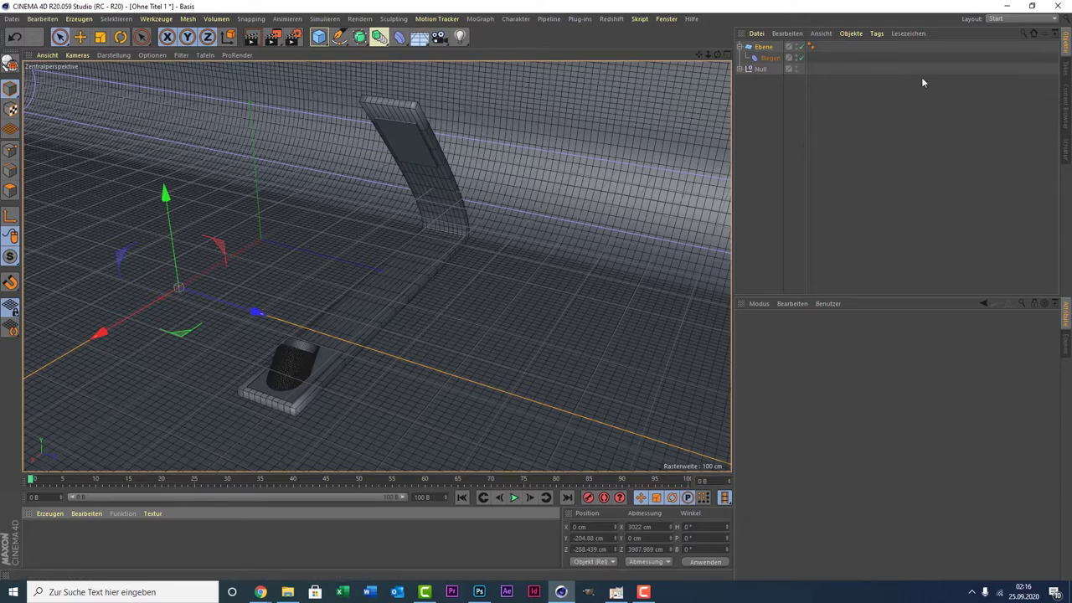
Drag the Floor preset from the Content Browser into the Material Manager and open its Shader Graph.
click(1066, 100)
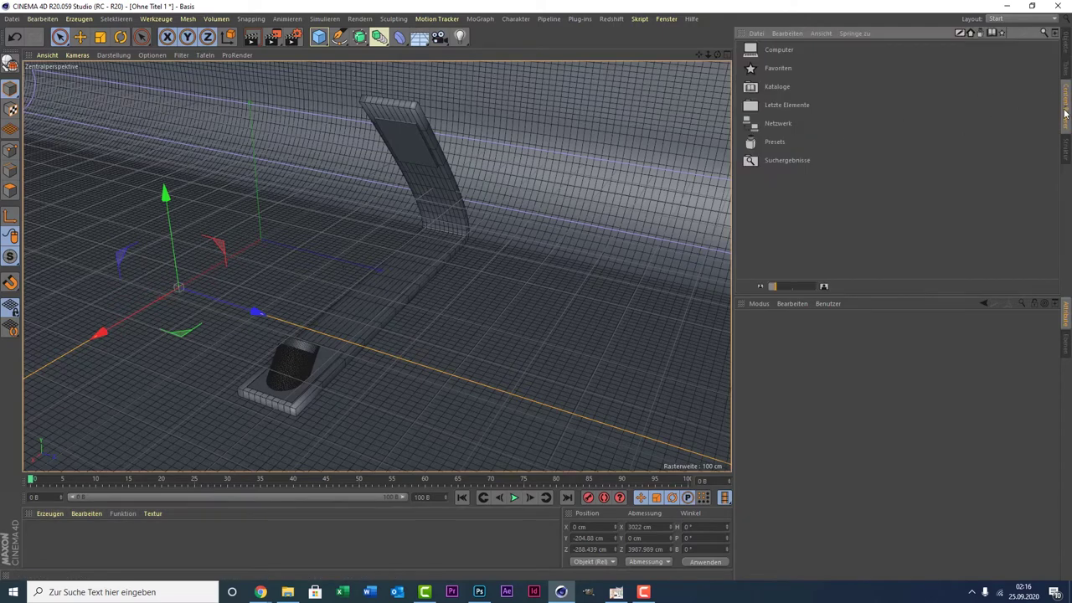
double_click(761, 144)
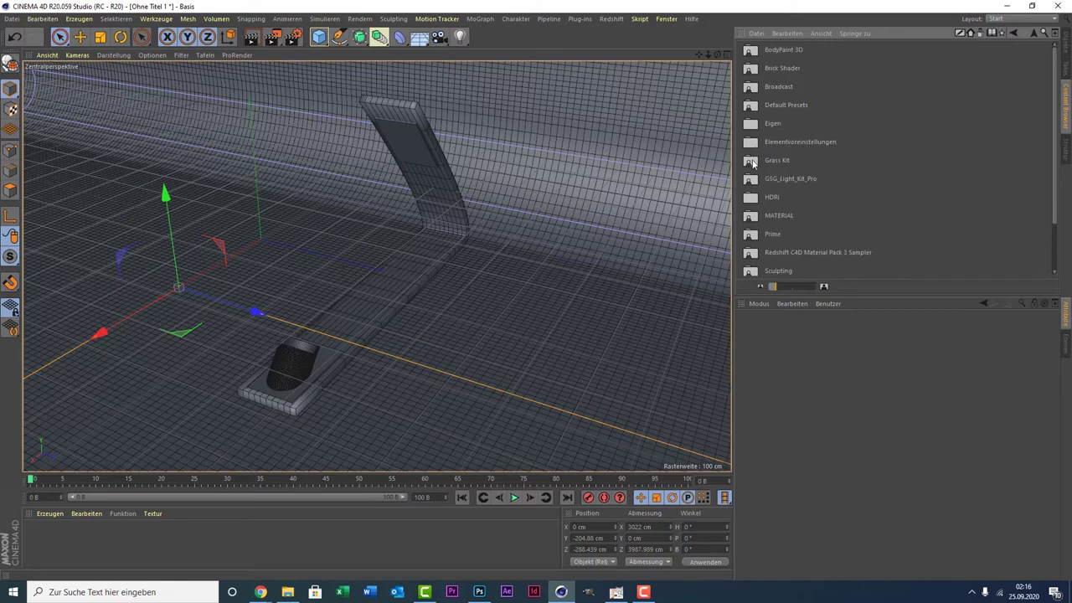
double_click(758, 123)
drag(752, 99, 749, 117)
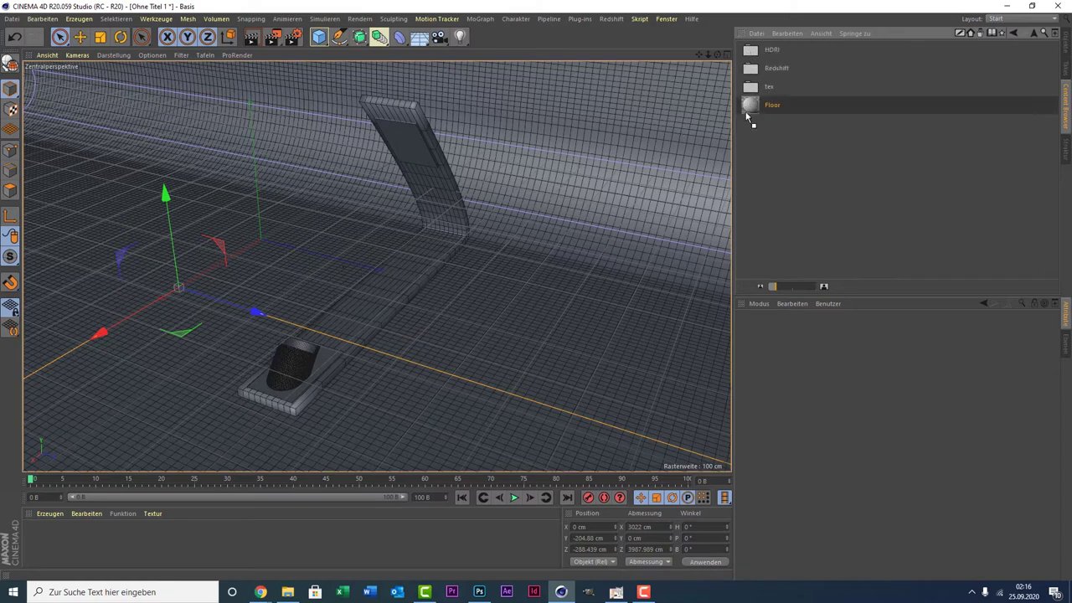
drag(224, 574, 84, 538)
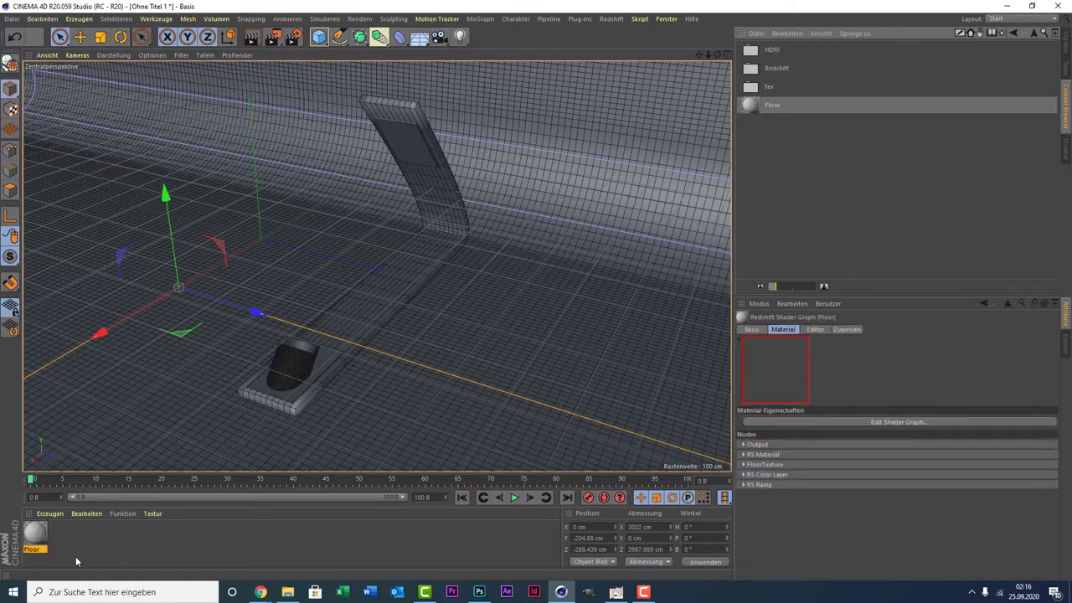
double_click(32, 531)
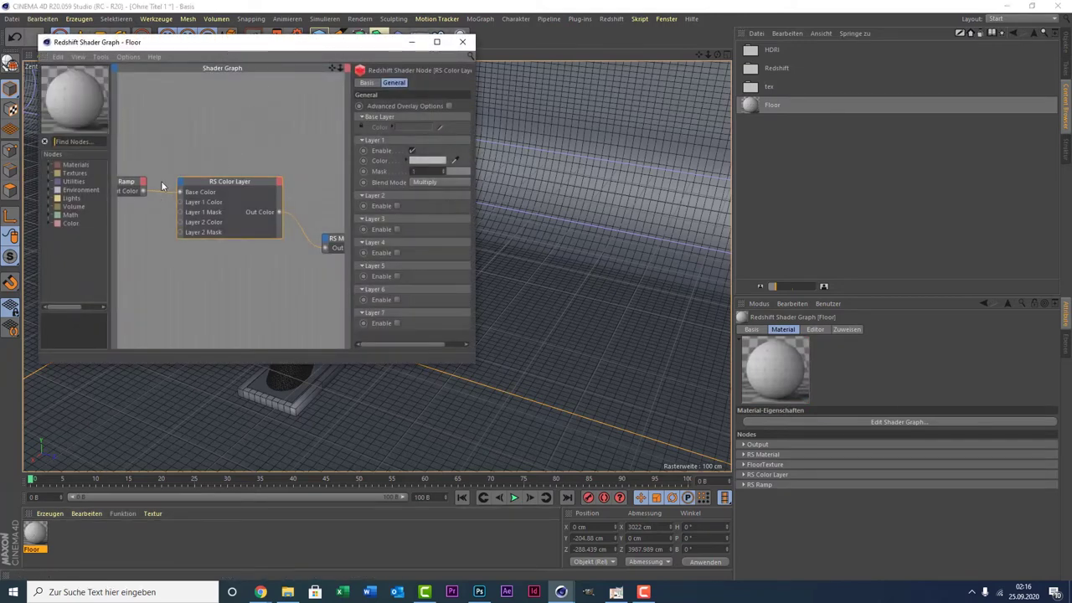
Check the Texture, RS Ramp and RS Color Layer node settings, then close the Floor Shader Graph.
click(125, 183)
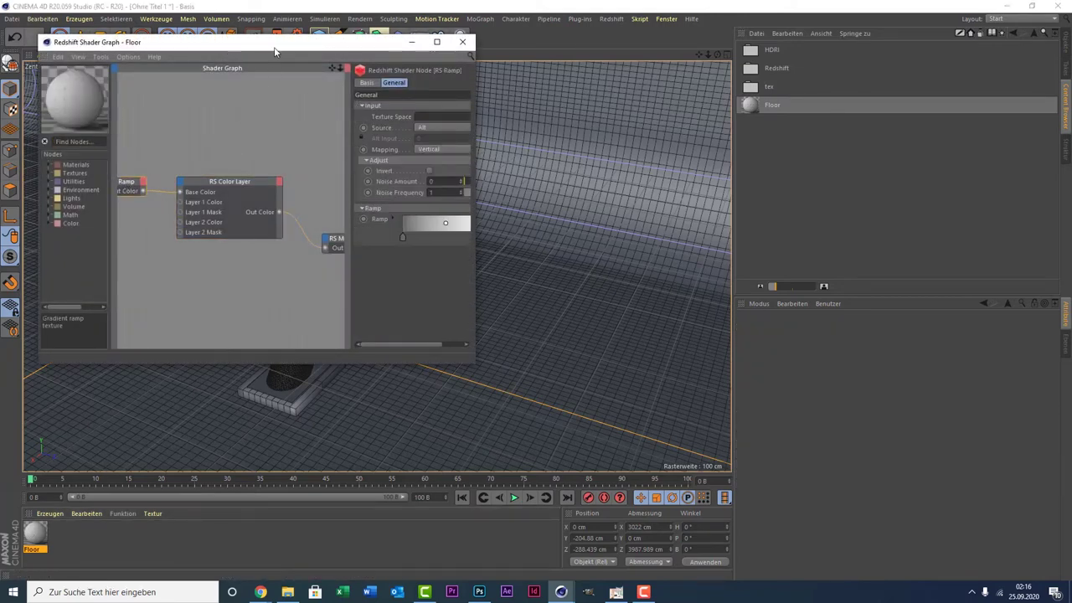
drag(273, 49, 462, 45)
click(521, 65)
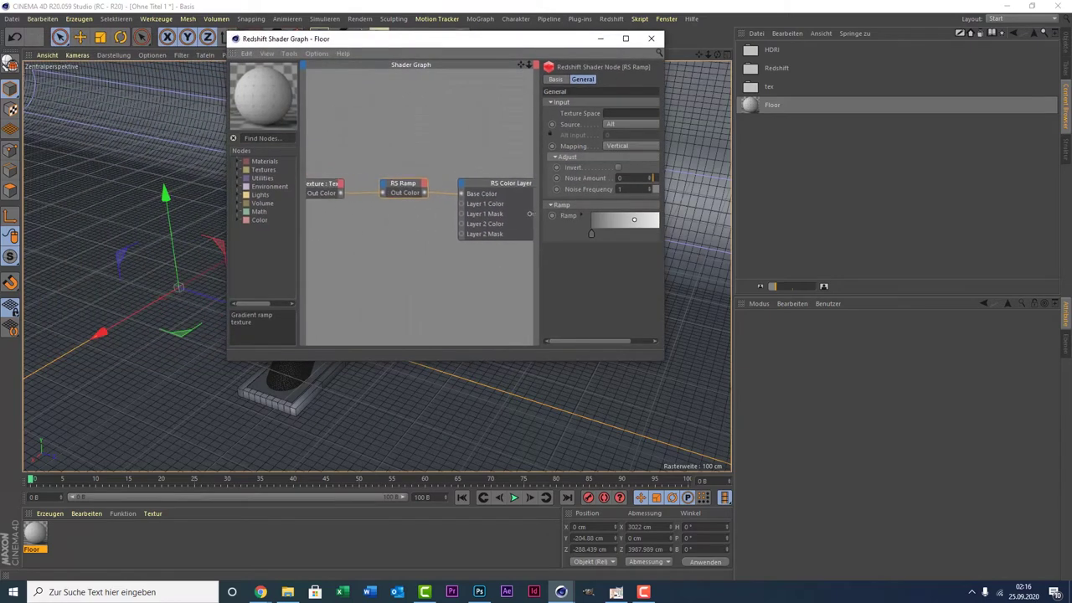
click(347, 186)
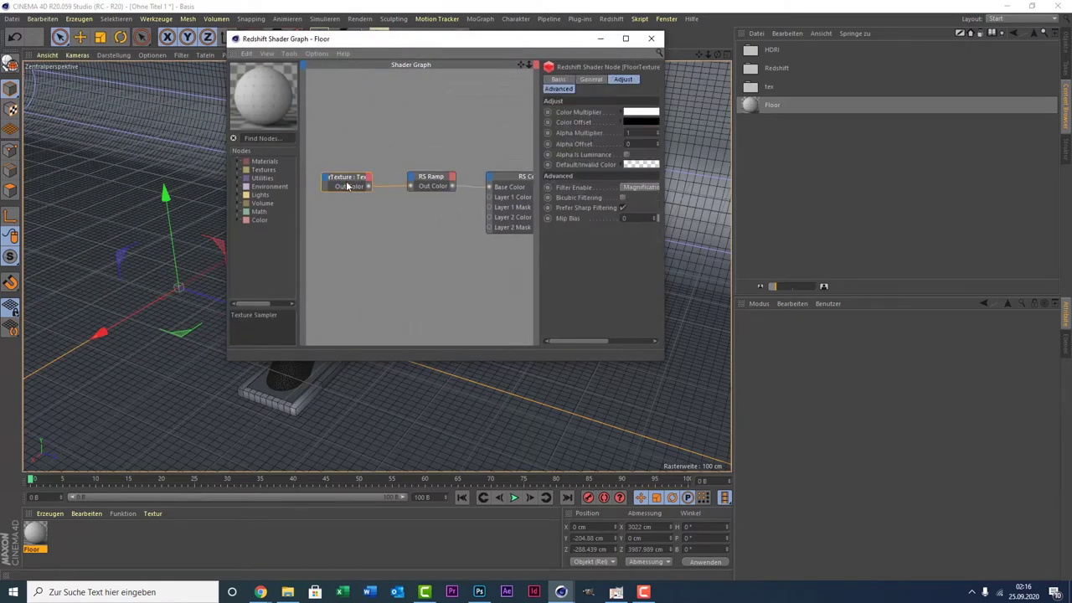
click(590, 79)
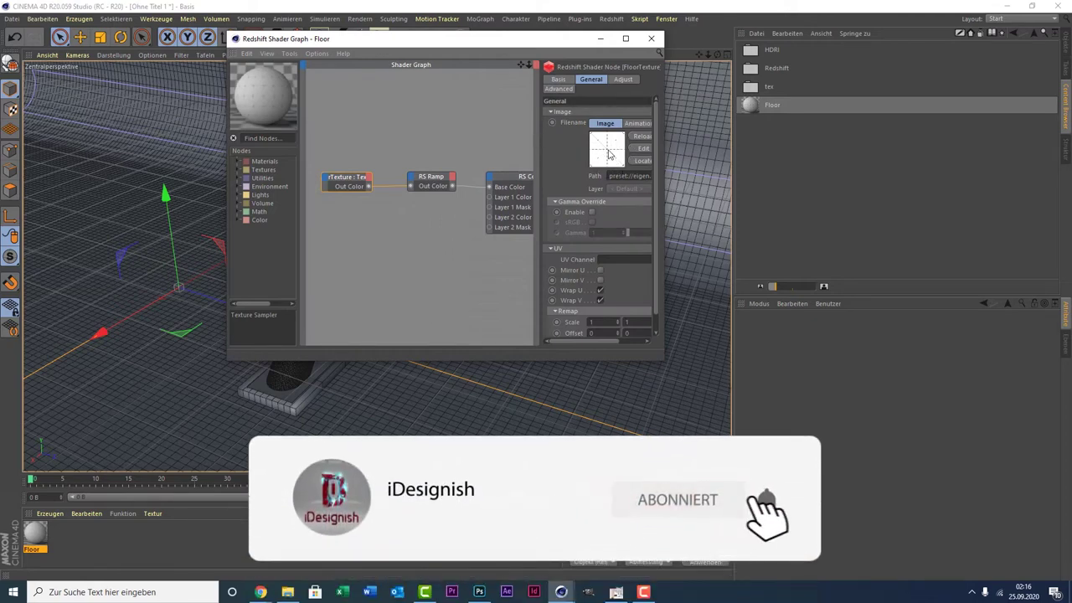
click(431, 180)
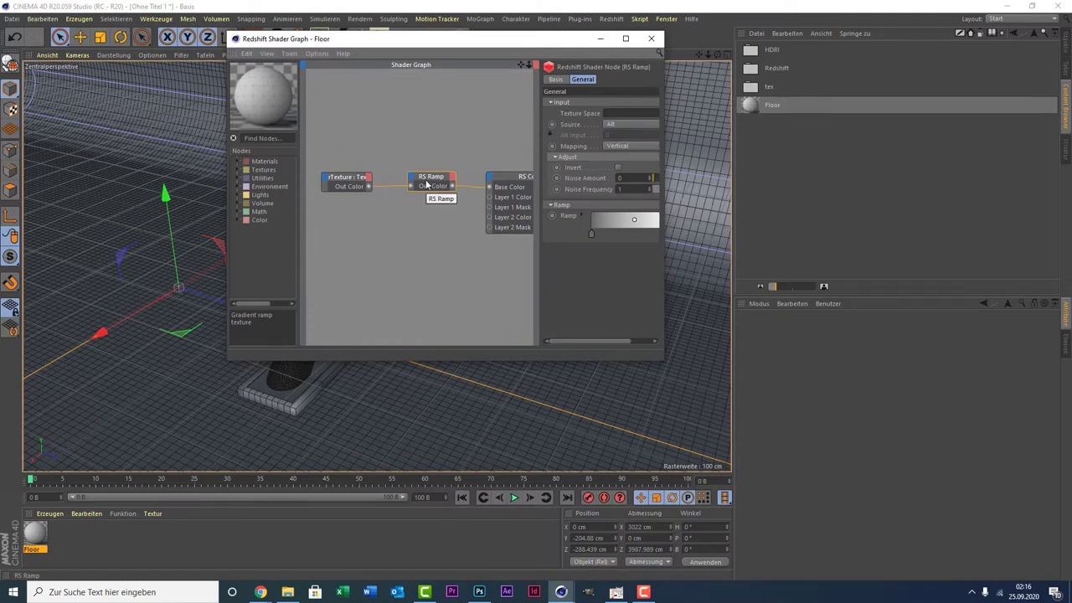
drag(520, 66, 438, 66)
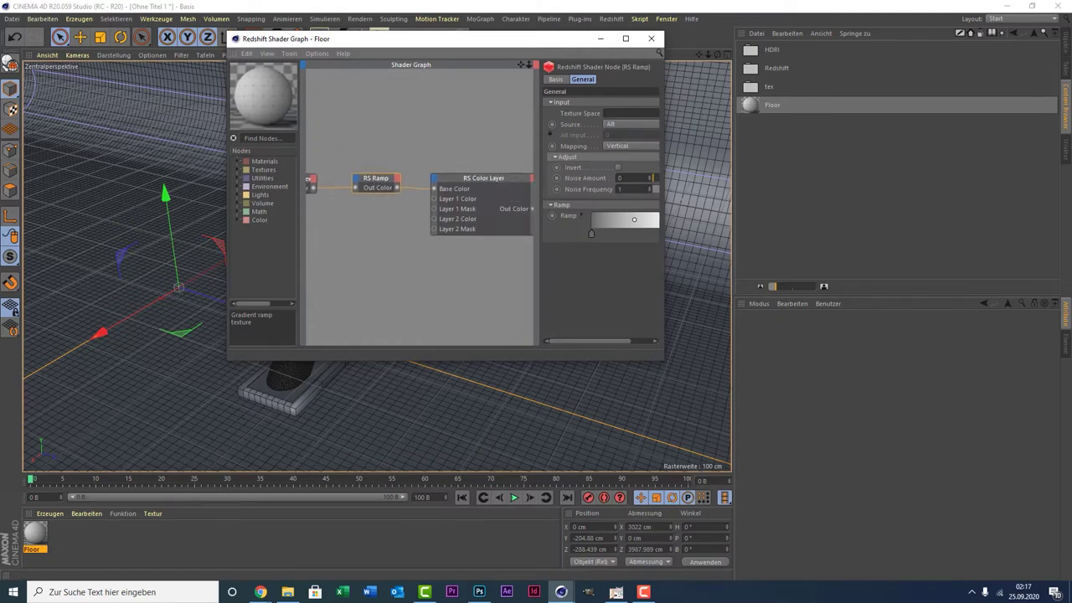
click(461, 176)
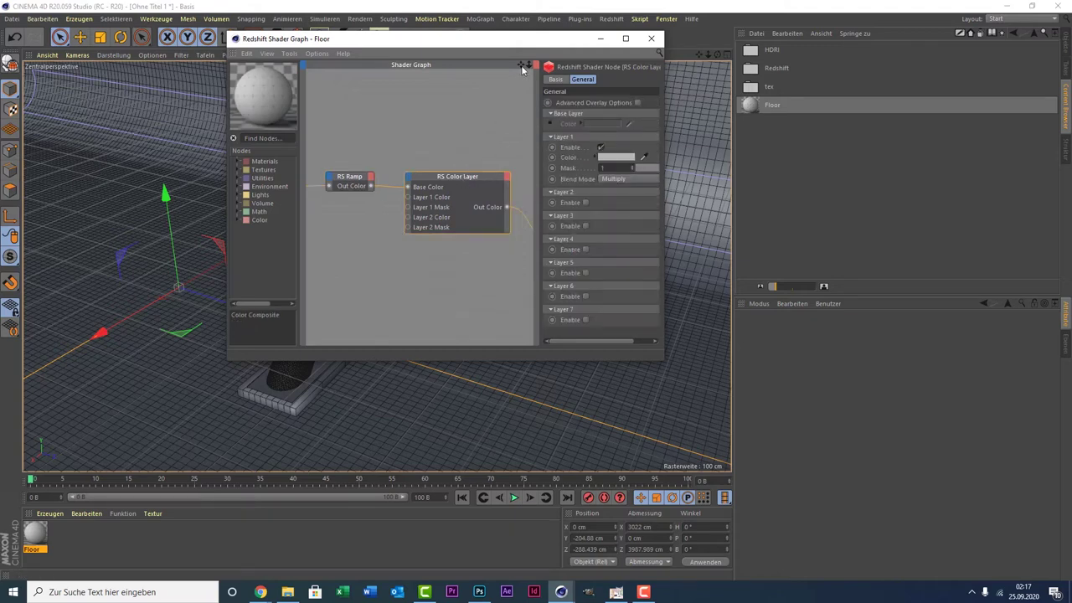
drag(521, 68, 453, 58)
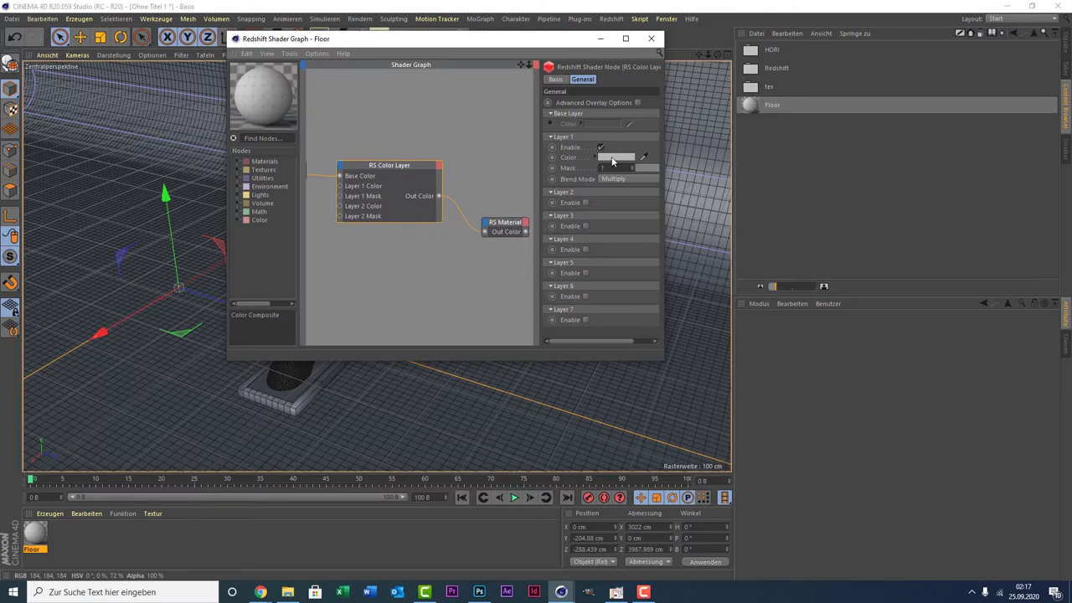
mouse_move(615, 157)
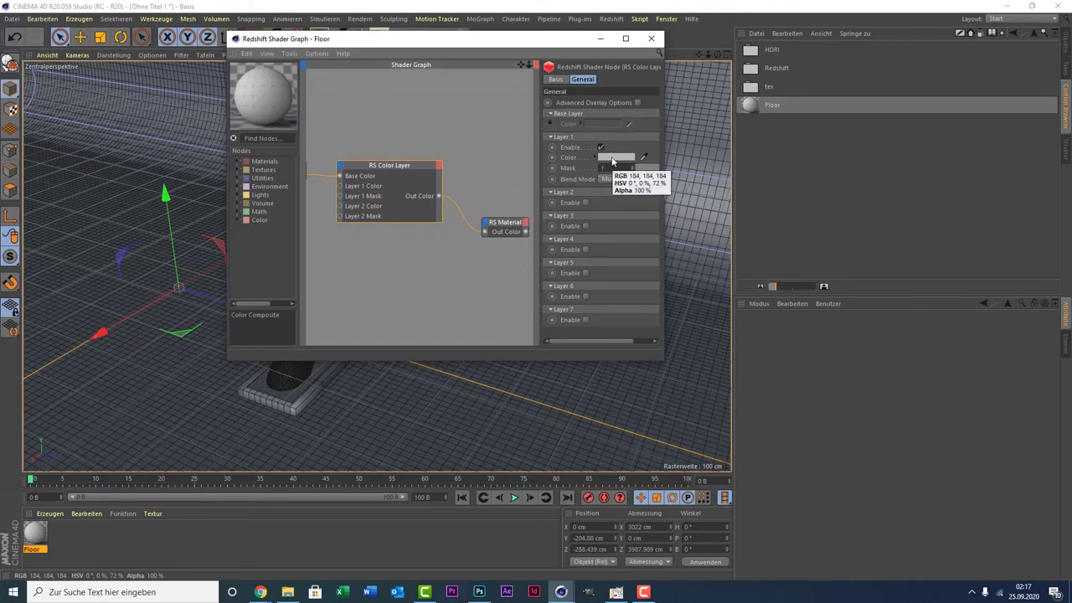
click(650, 38)
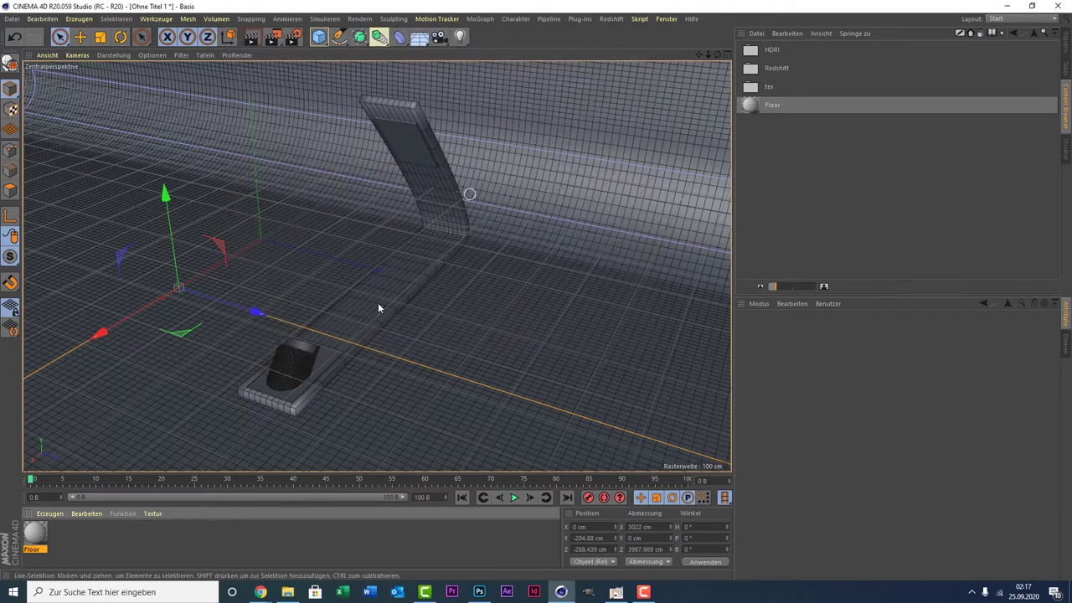
Apply the Floor material to the Ebene backdrop and start a Redshift RenderView preview.
drag(35, 533, 238, 189)
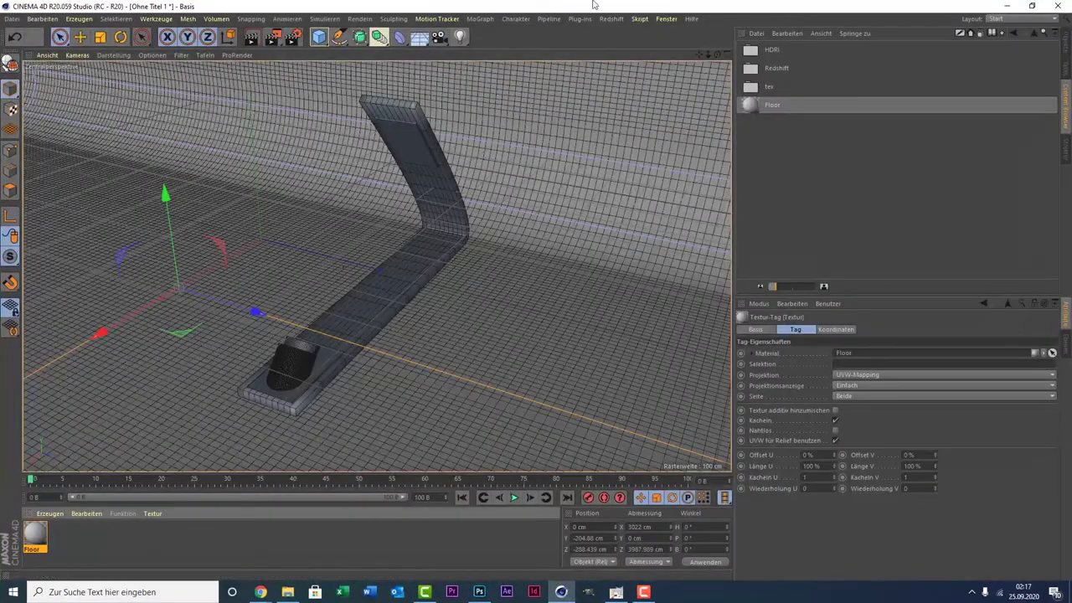
click(611, 19)
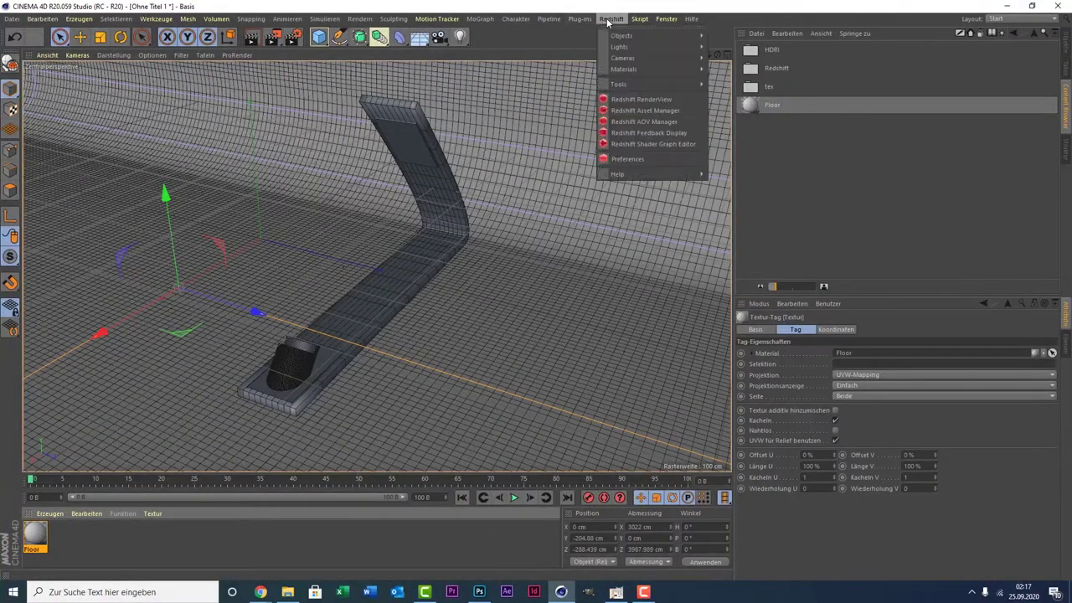
click(652, 110)
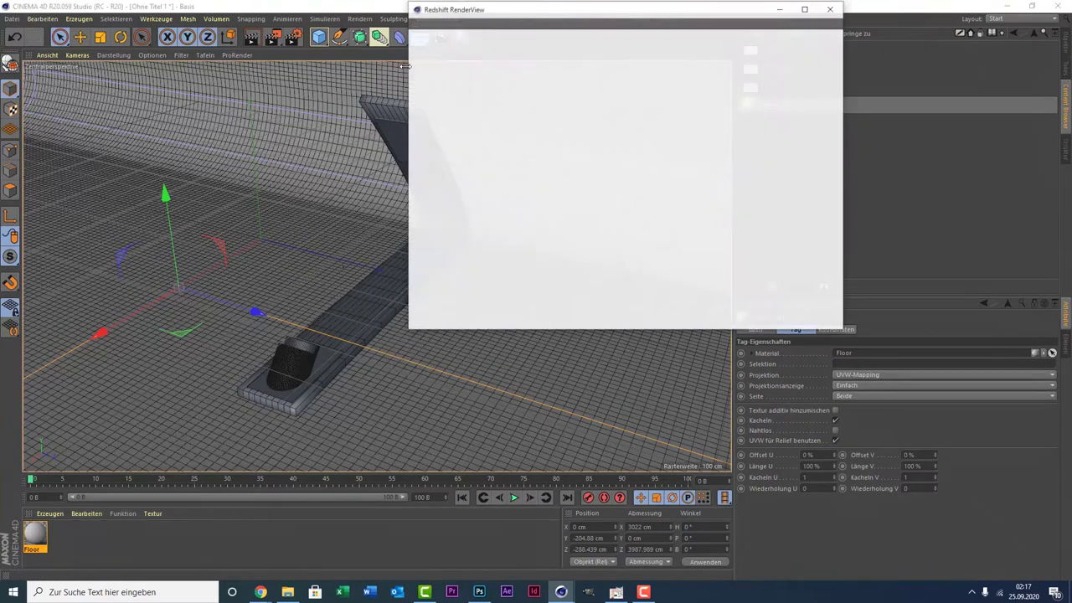
mouse_move(518, 15)
mouse_down()
mouse_move(358, 67)
mouse_move(147, 77)
mouse_up()
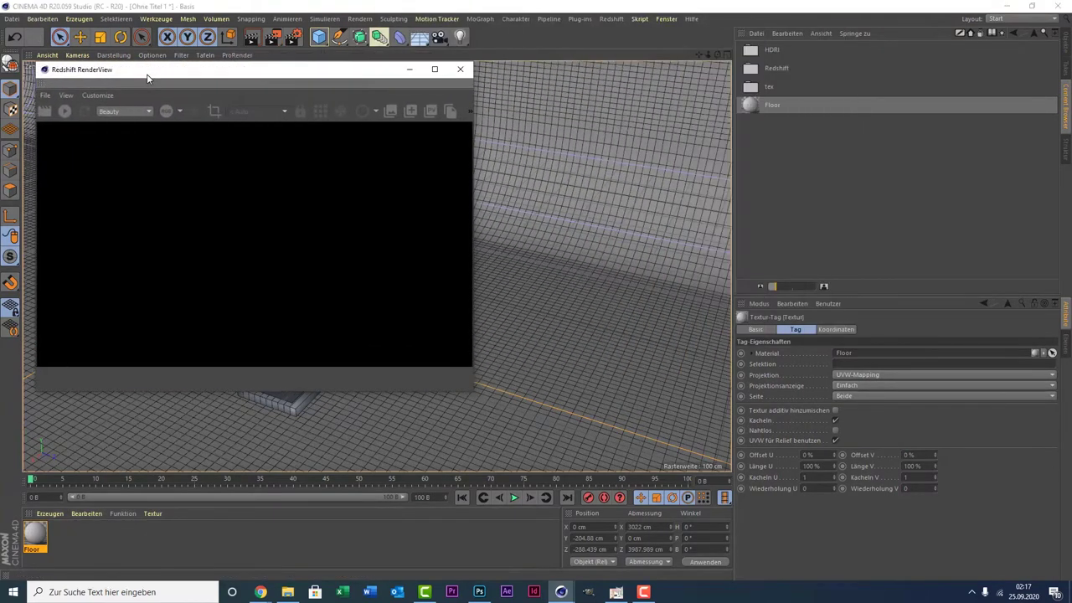
click(65, 111)
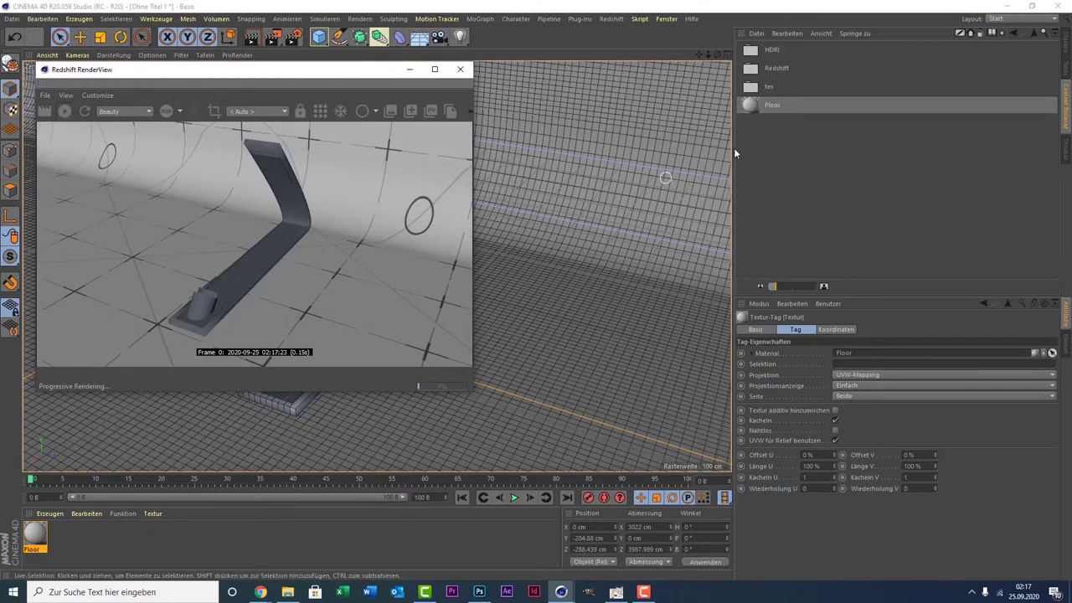
Set the Floor texture tag's projection to Quader-Mapping.
click(35, 533)
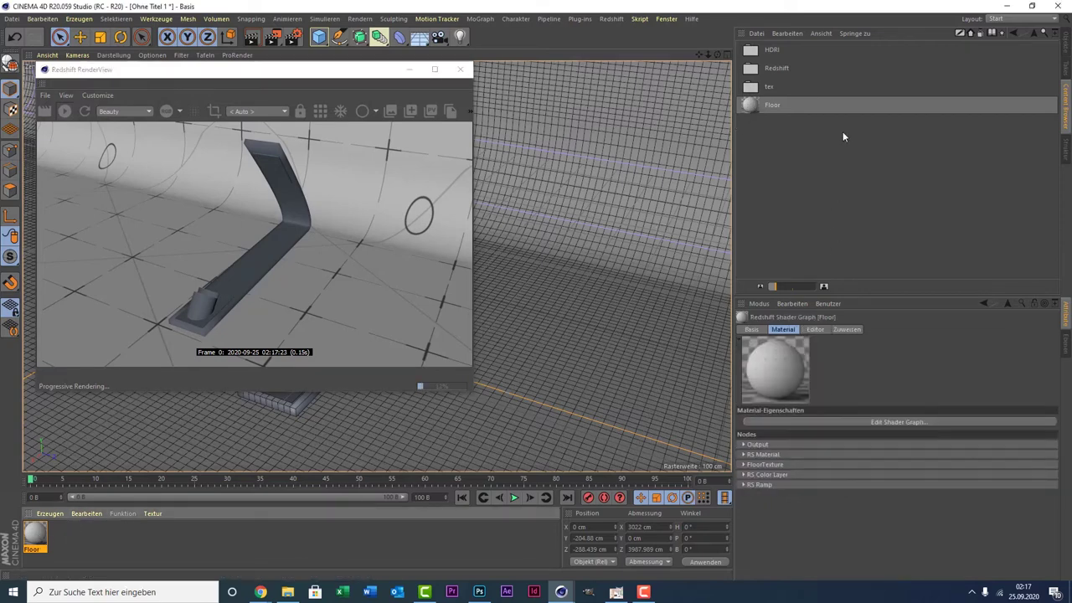
click(1065, 50)
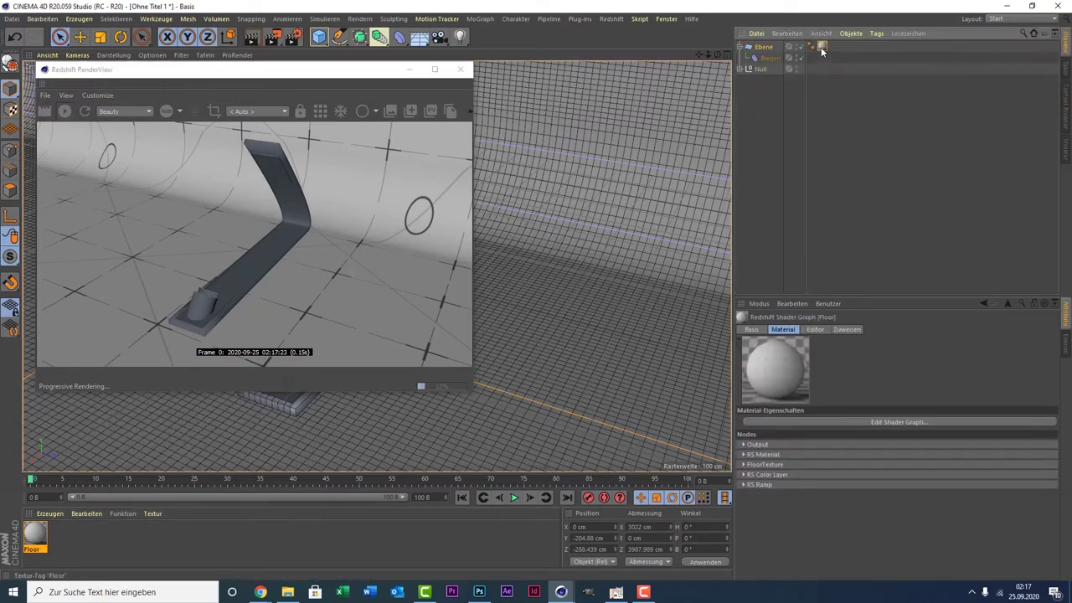
click(821, 47)
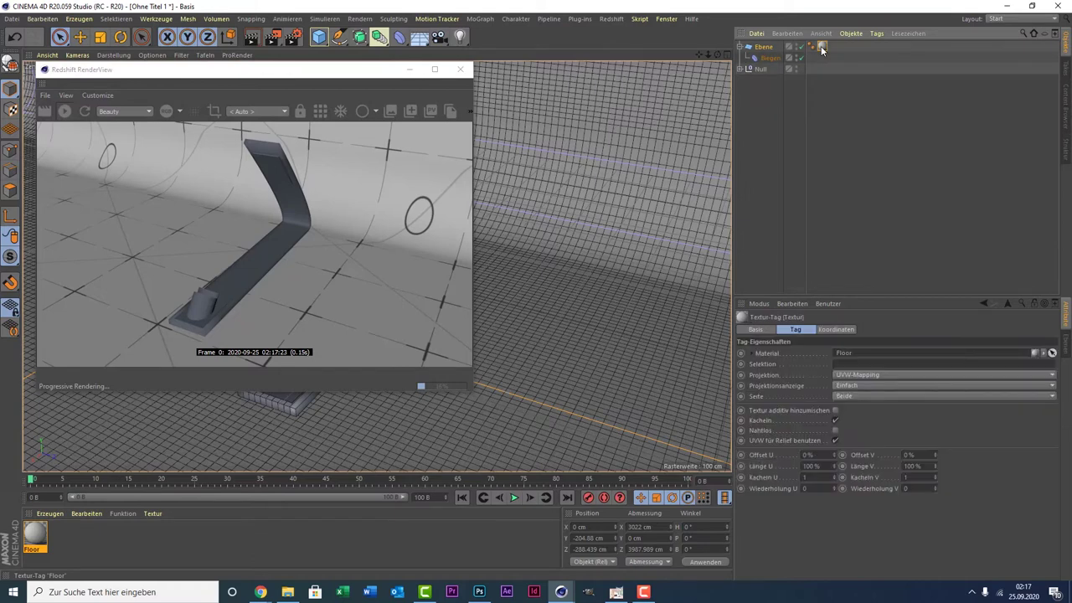
click(855, 375)
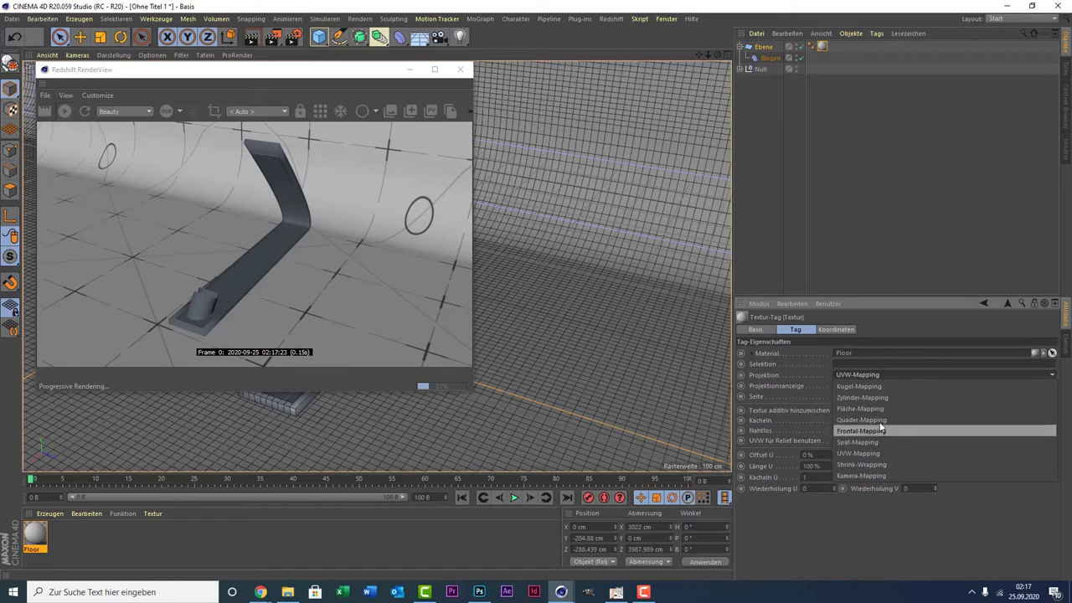
click(877, 420)
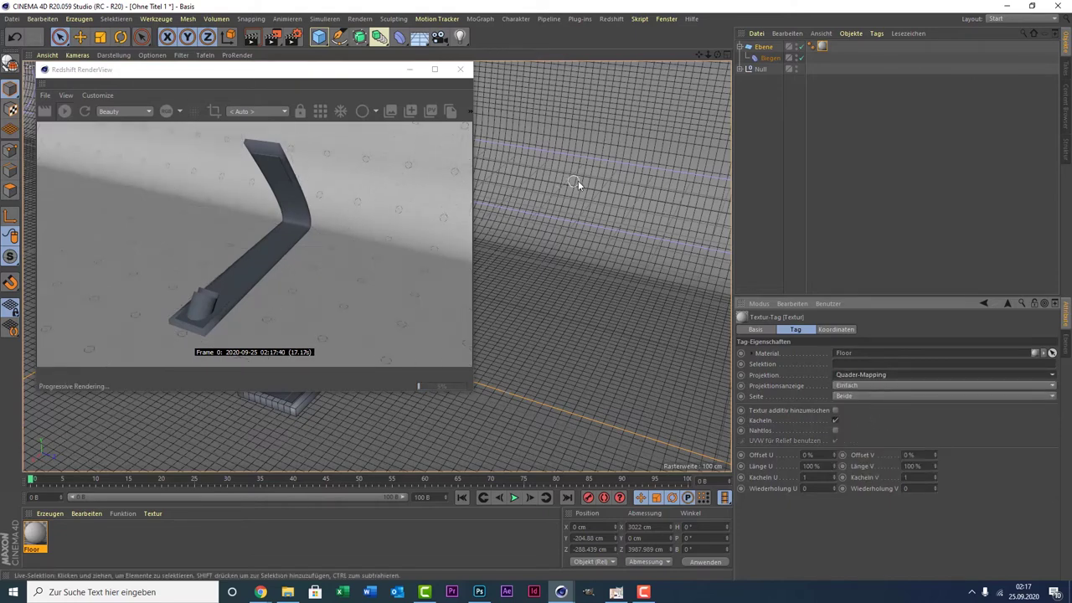
Move the RenderView window aside and maximise the Right view.
click(288, 80)
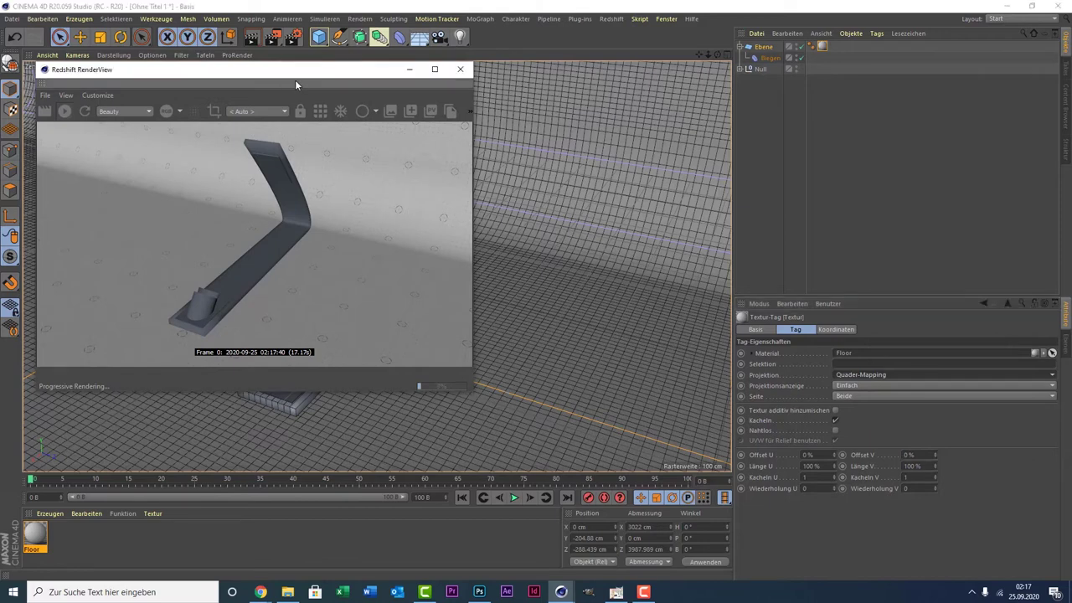
mouse_move(349, 80)
mouse_down()
mouse_move(794, 67)
mouse_move(796, 38)
mouse_up()
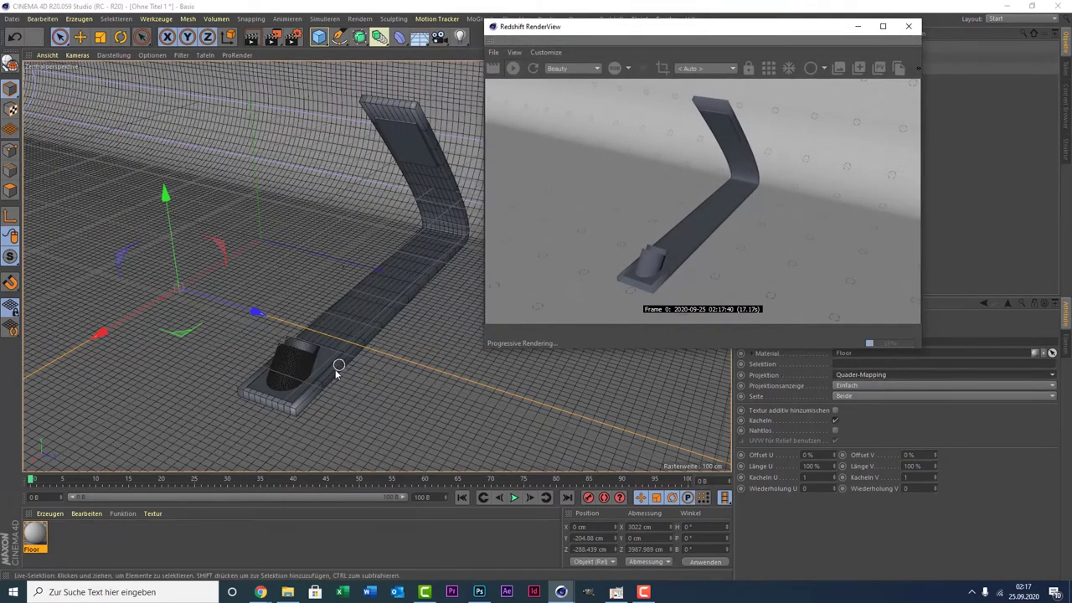
middle_click(346, 332)
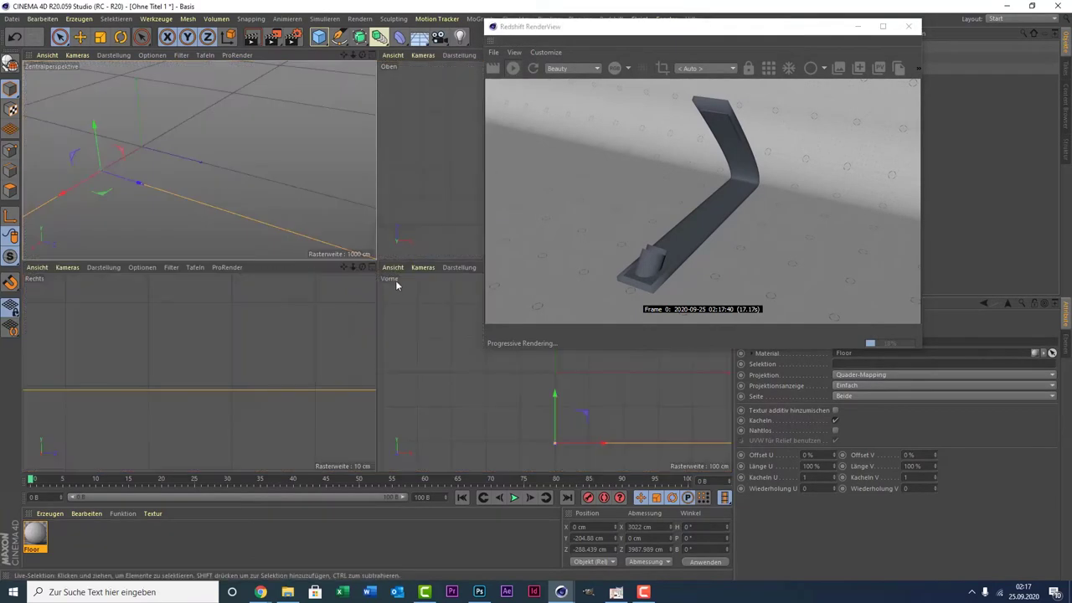
scroll(172, 358, up, 5)
middle_click(153, 354)
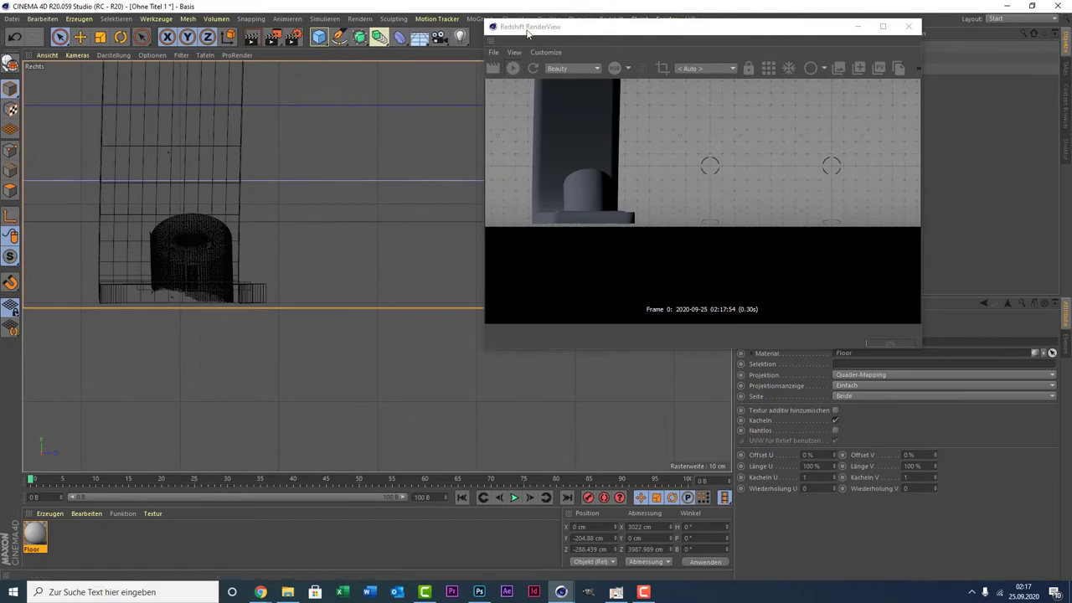
drag(647, 46, 431, 379)
scroll(425, 202, down, 3)
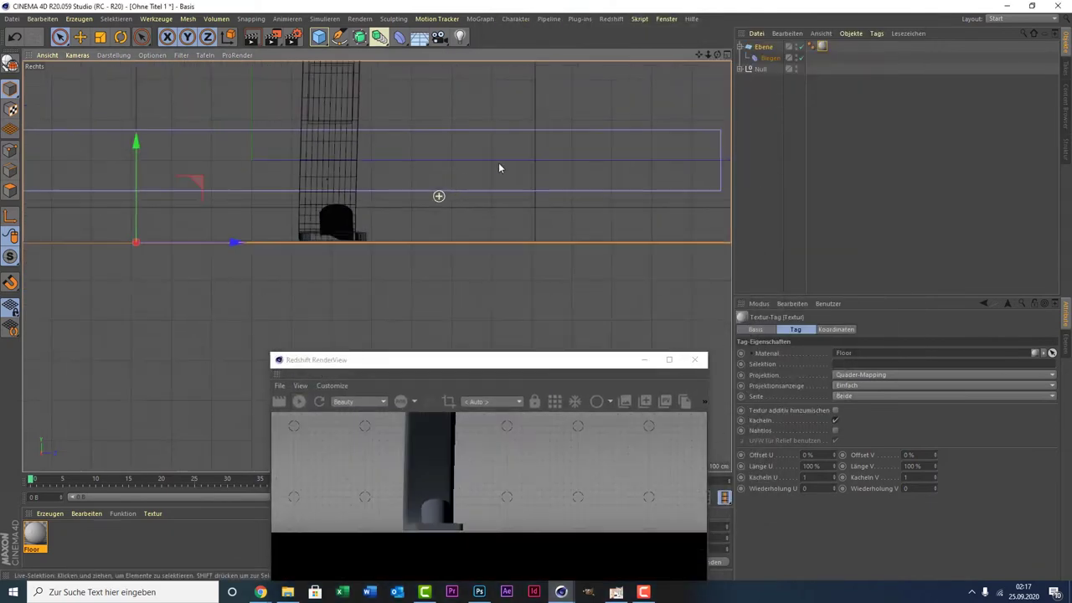
Select the Null and frame the cylinder and its bend cage in the side view.
drag(699, 54, 376, 267)
click(759, 69)
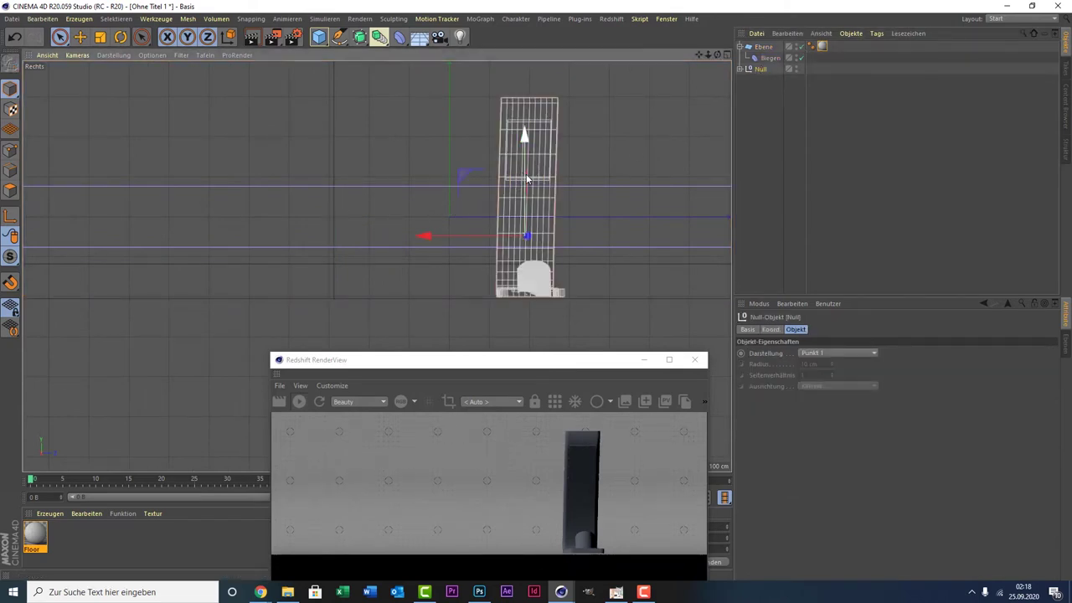
scroll(543, 297, up, 2)
scroll(543, 297, up, 3)
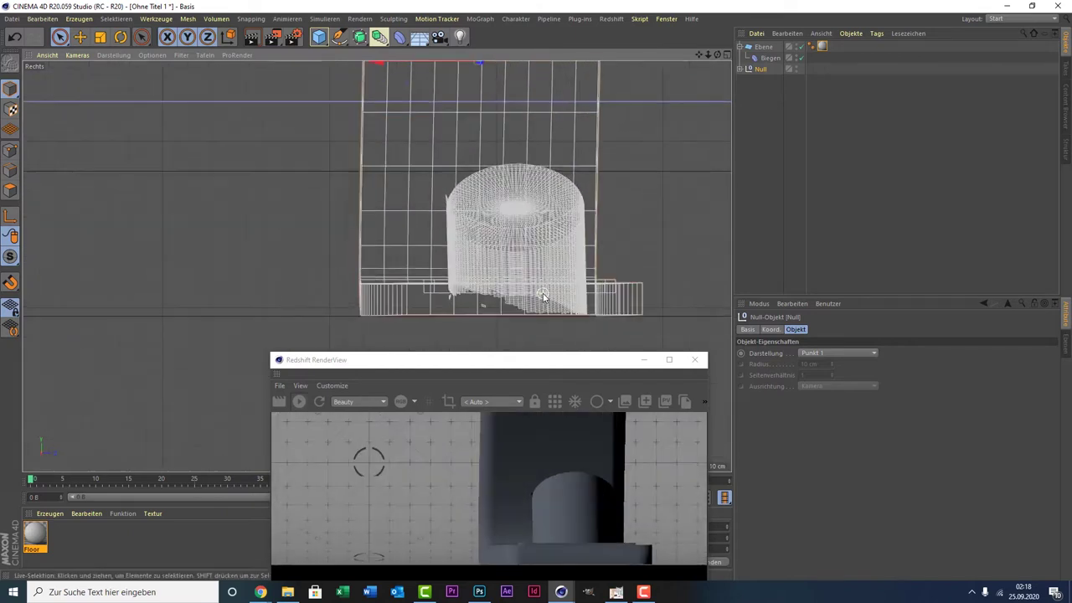
scroll(543, 297, up, 2)
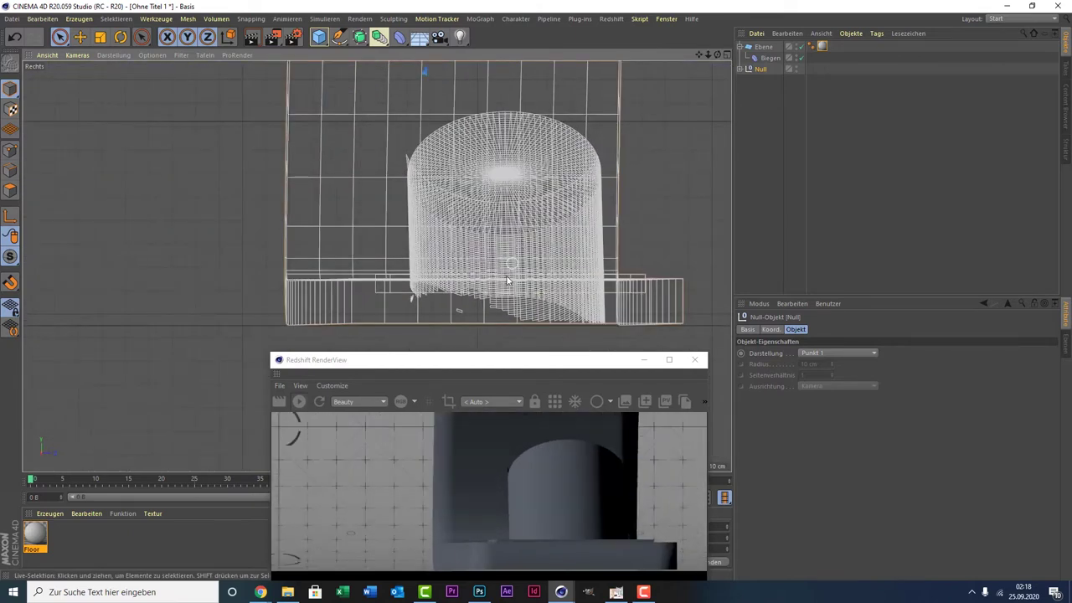
scroll(429, 79, down, 3)
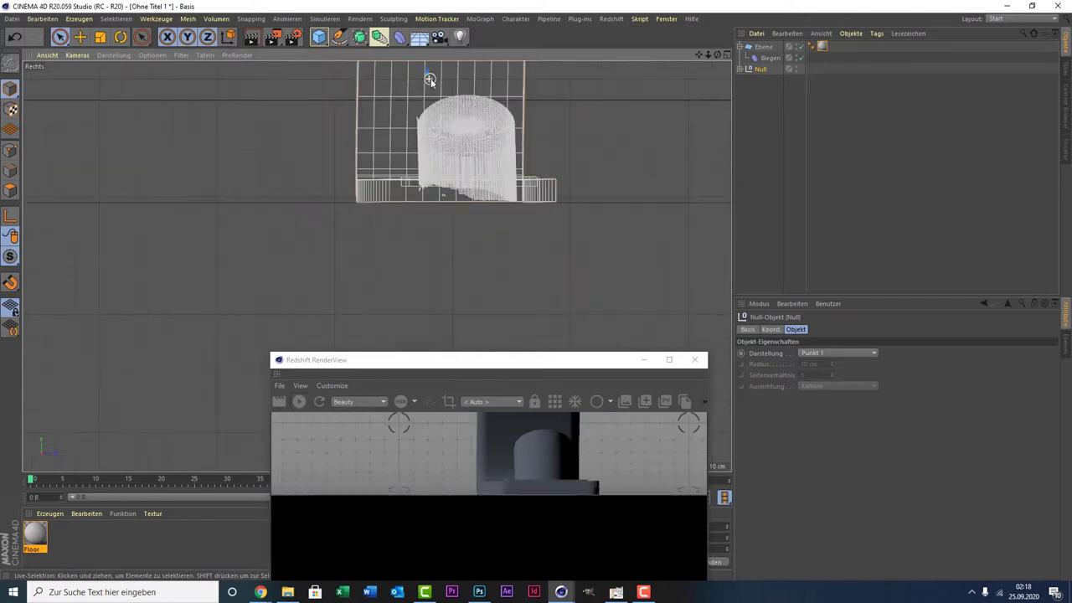
drag(699, 55, 377, 266)
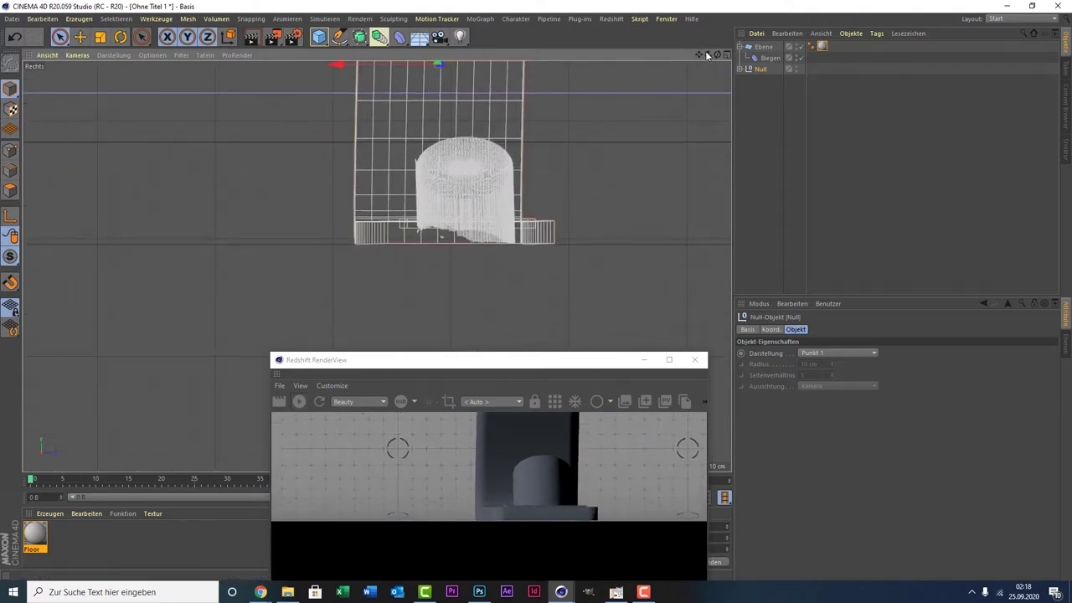
mouse_move(699, 56)
mouse_down()
mouse_move(492, 67)
mouse_move(436, 84)
mouse_up()
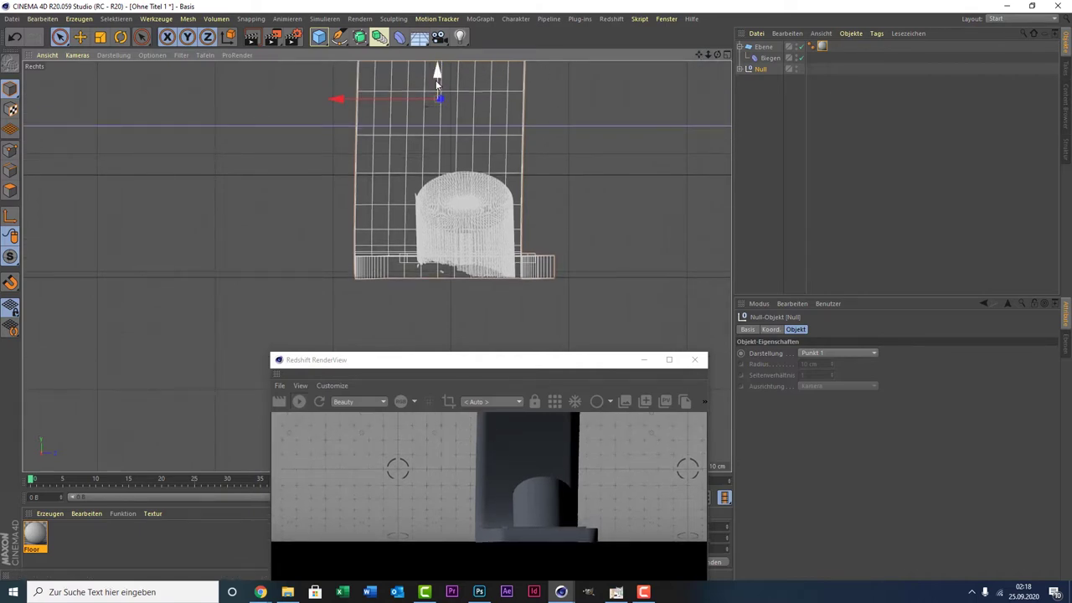
Move the backdrop plane and bend deformer together to X −764.056 cm.
middle_click(239, 199)
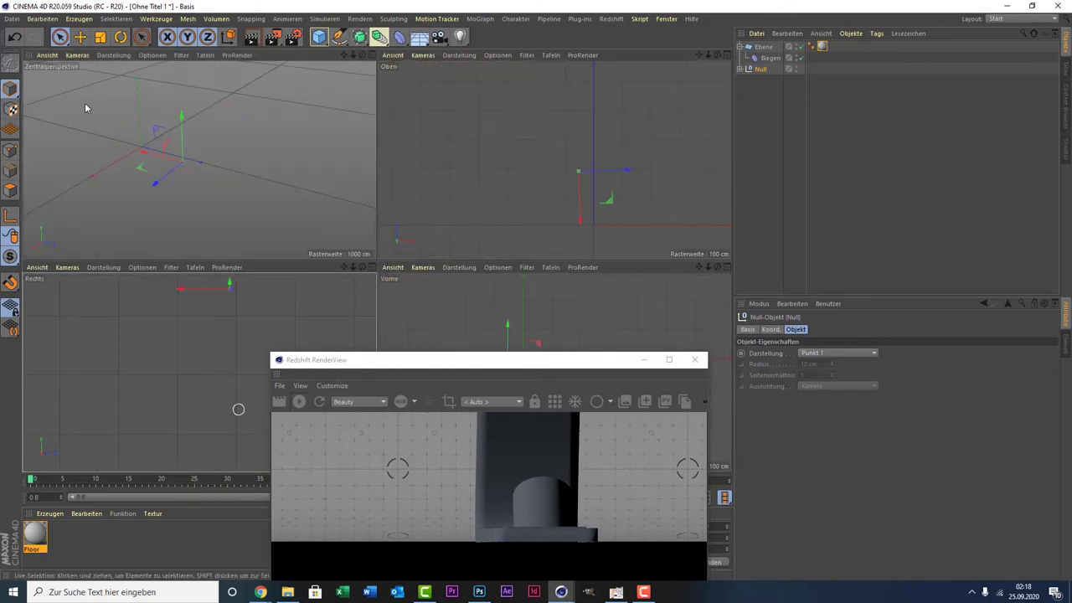
middle_click(86, 103)
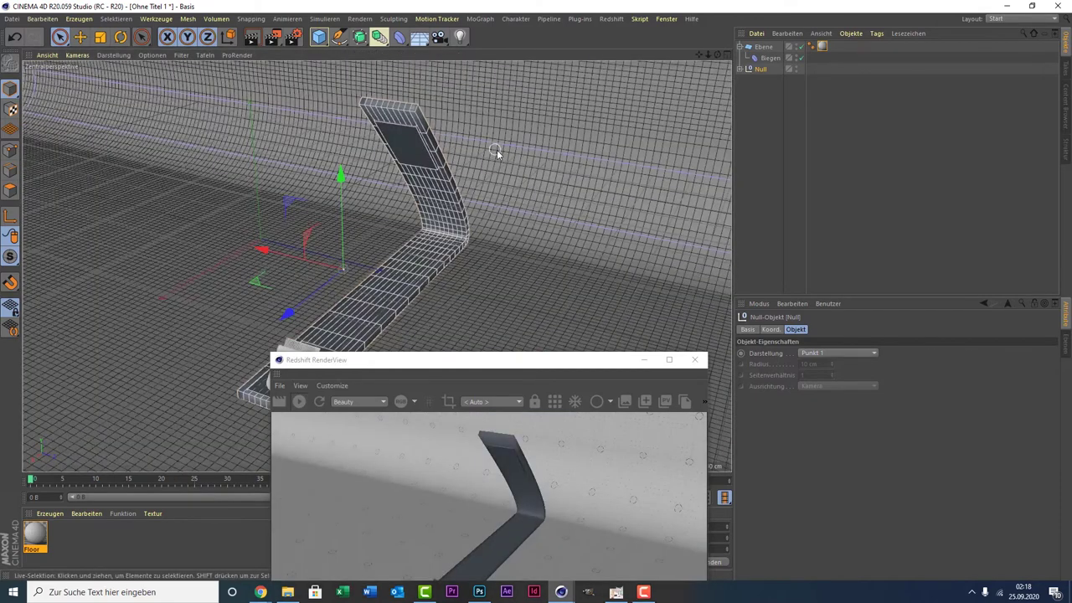
click(550, 211)
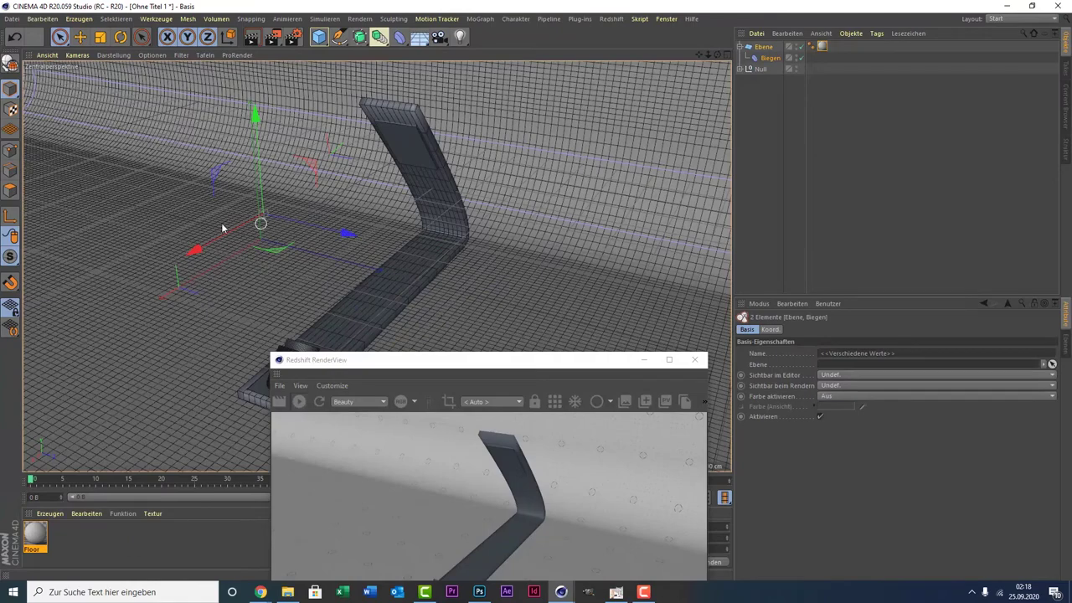
mouse_move(251, 224)
mouse_down()
mouse_move(385, 187)
mouse_move(314, 173)
mouse_up()
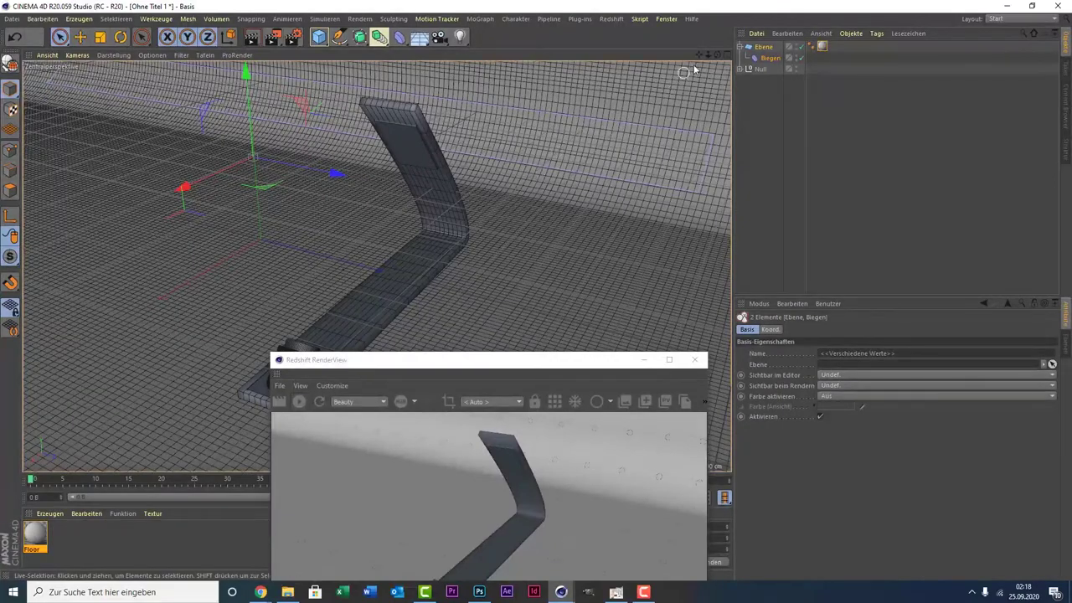
Bring the RenderView window fully into view to review the render, then close it.
mouse_move(700, 55)
mouse_down()
mouse_move(377, 267)
mouse_move(593, 293)
mouse_up()
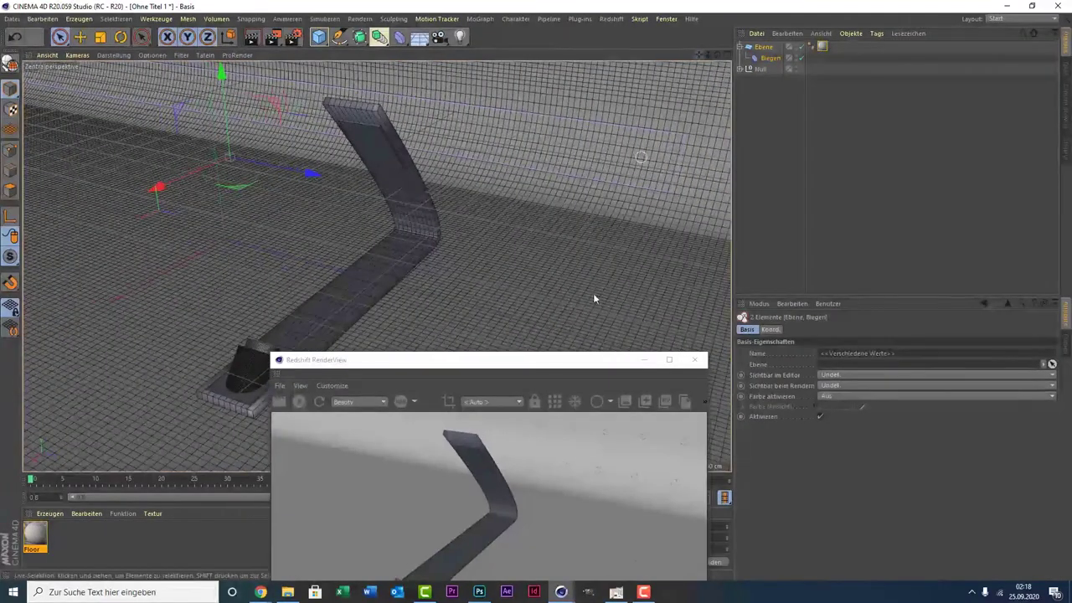
drag(501, 353, 675, 69)
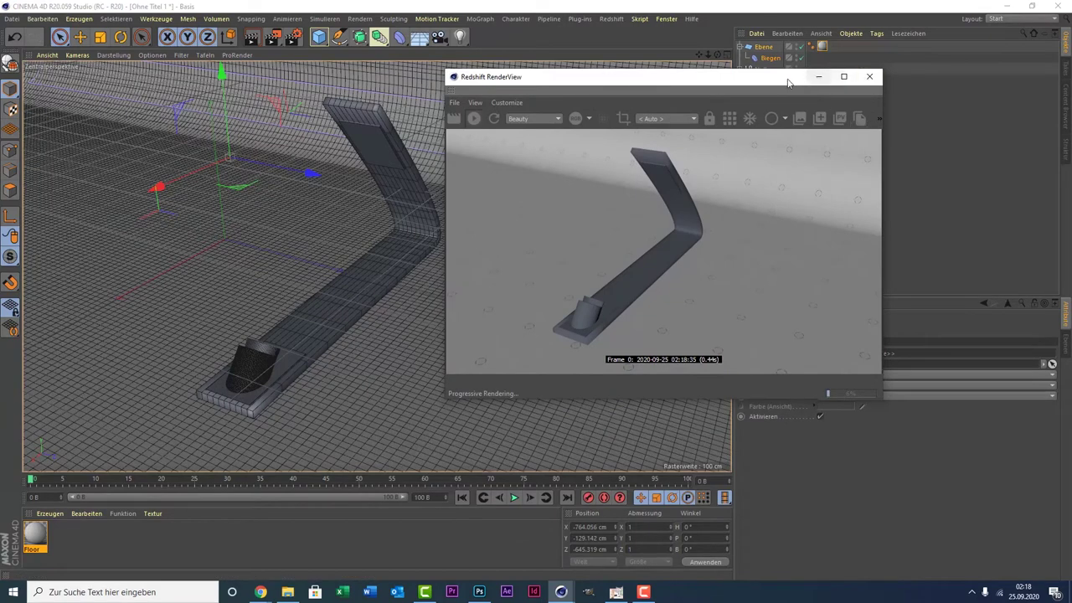
click(869, 76)
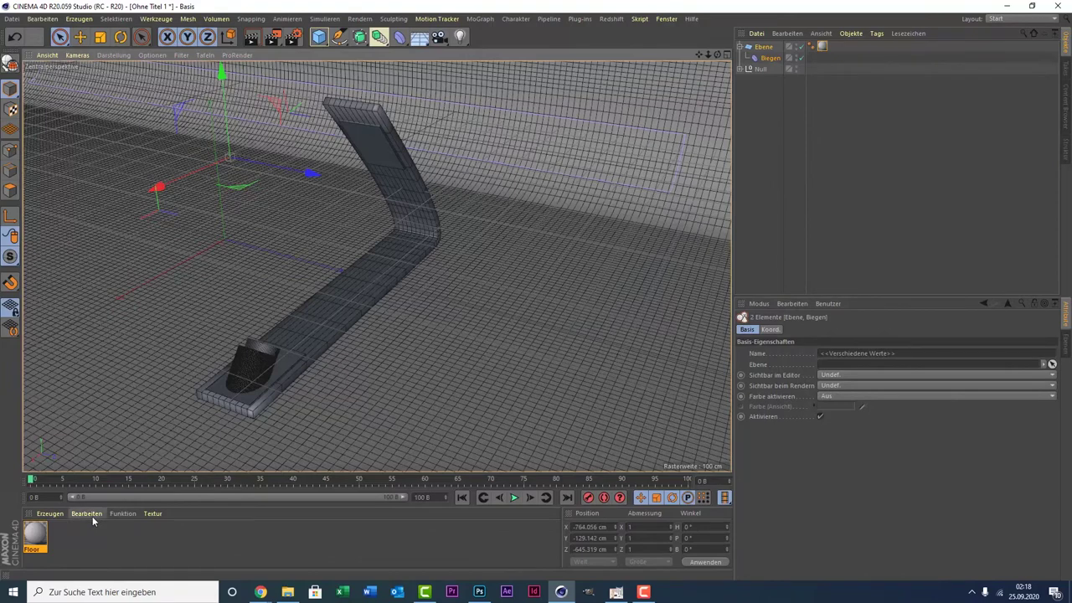
Create a new RS Material and set its Base Properties preset to Gold.
click(607, 20)
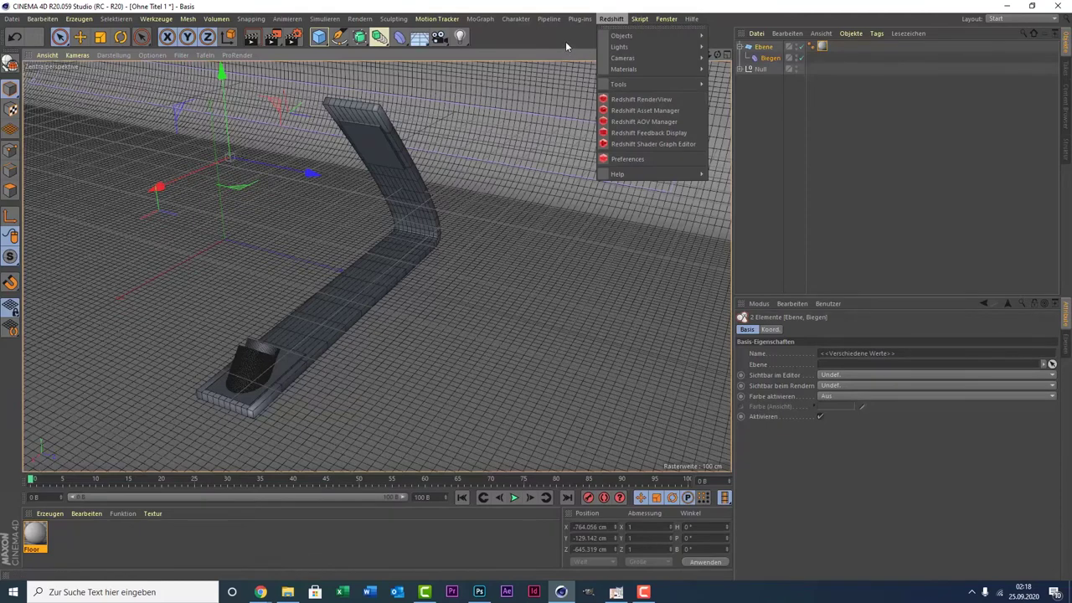
click(565, 41)
click(608, 19)
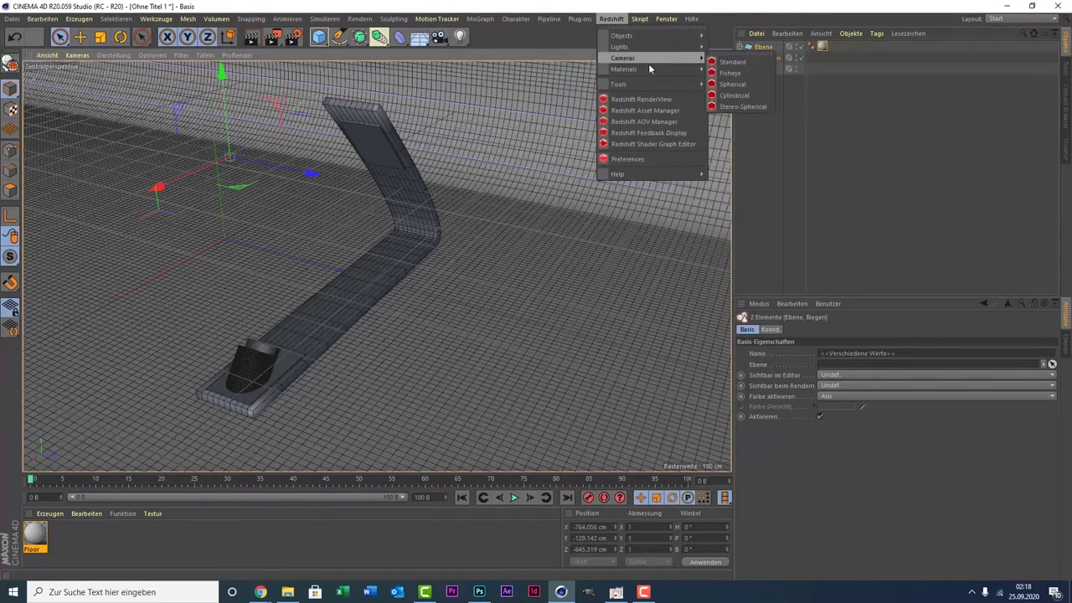
mouse_move(623, 69)
click(769, 70)
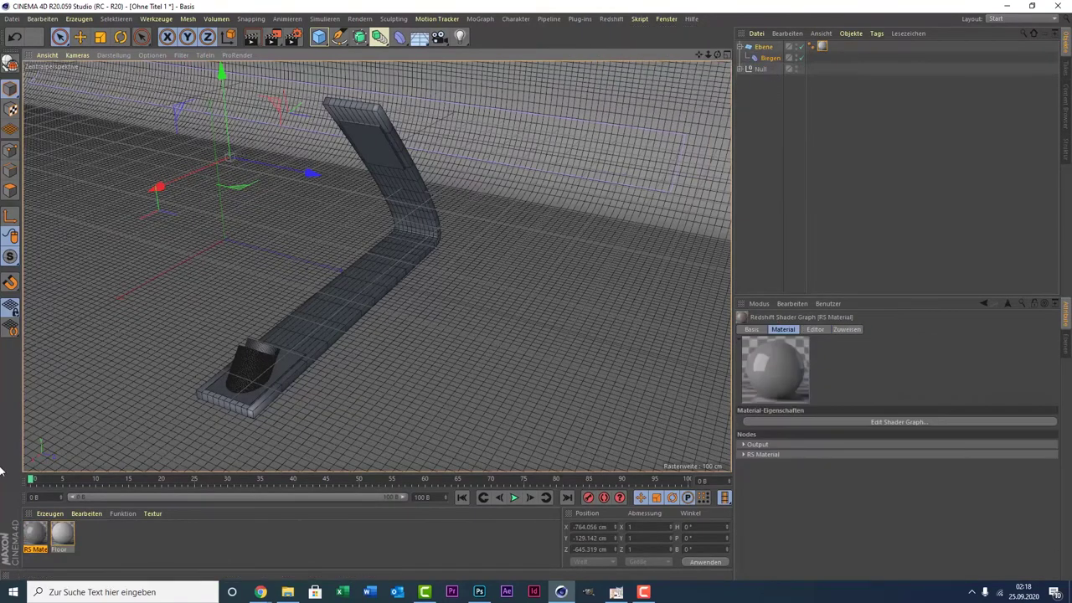
double_click(35, 538)
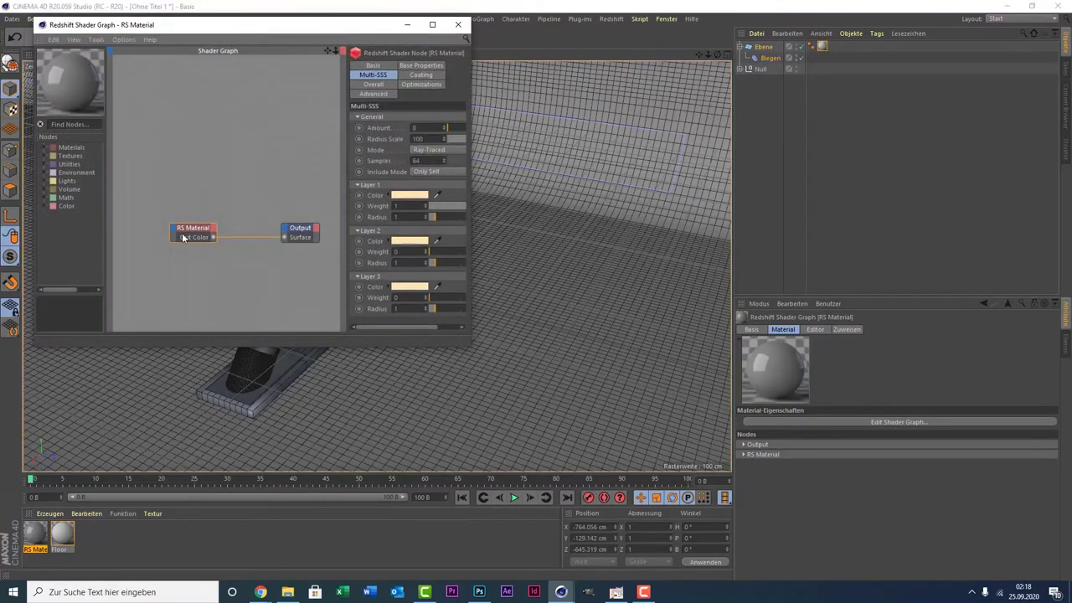
click(433, 66)
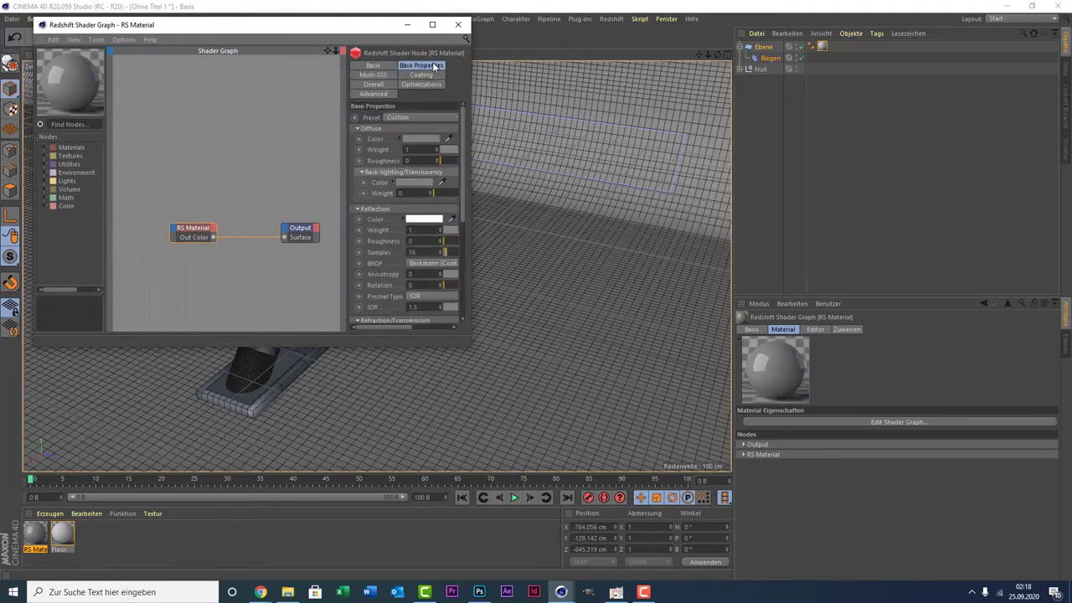
click(417, 118)
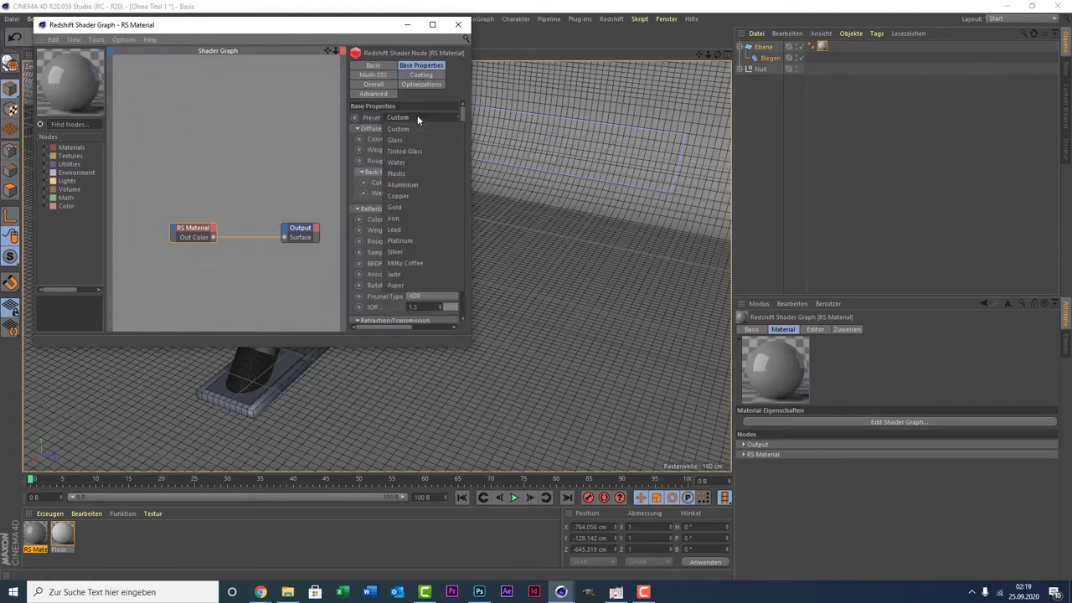
click(427, 207)
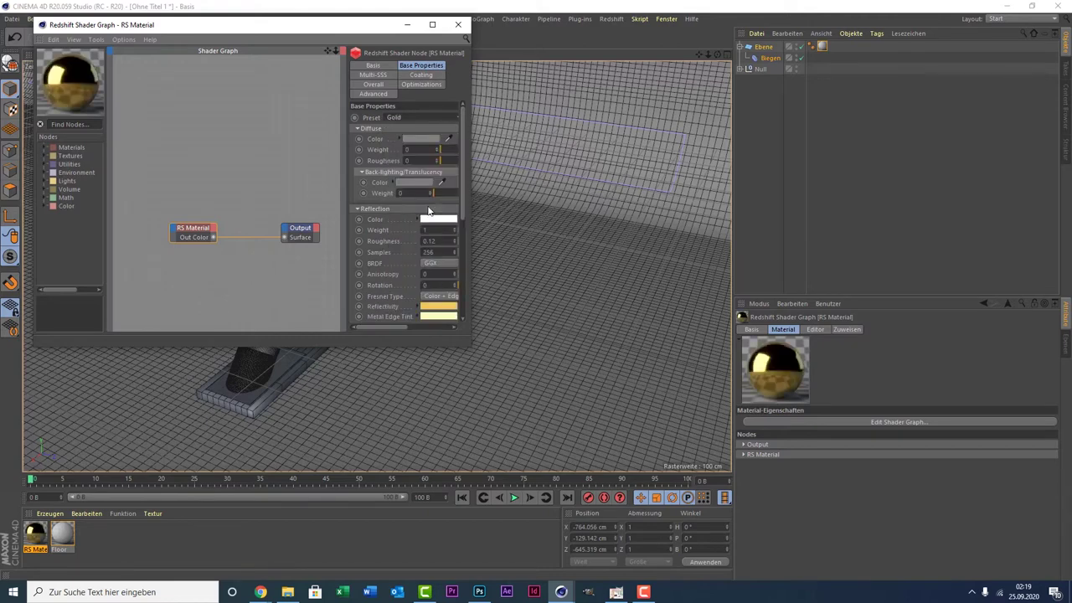
Apply the gold material to the Null group in the Object Manager.
drag(206, 21, 665, 69)
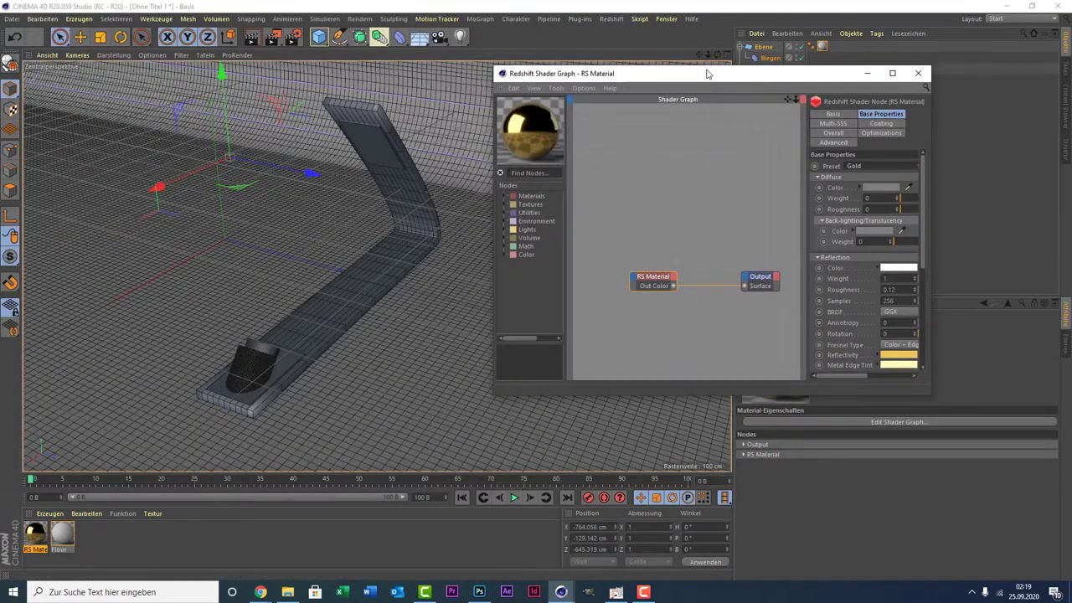
drag(709, 74, 375, 57)
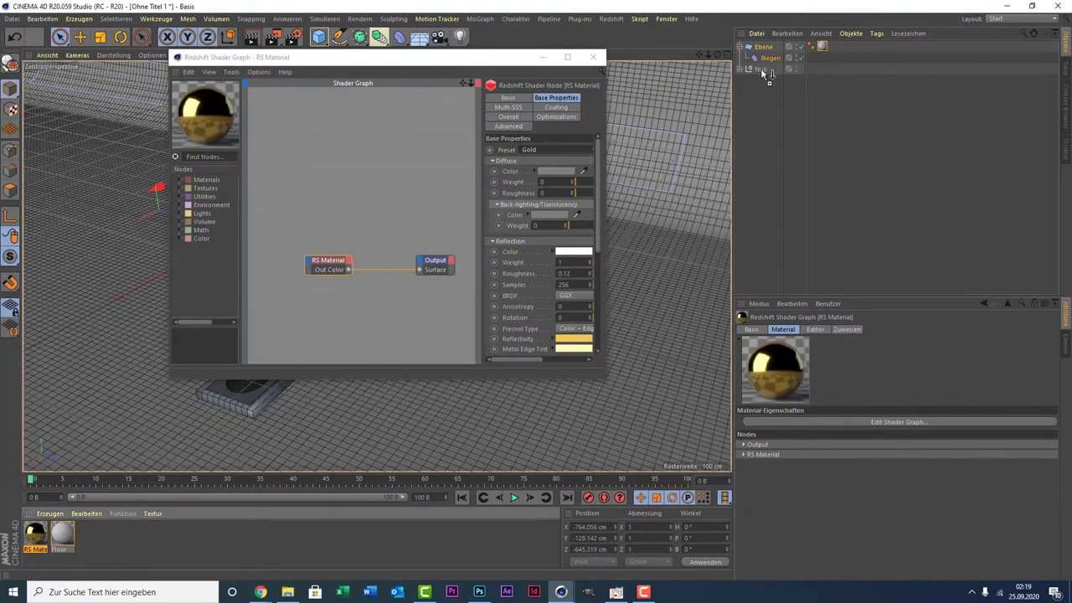
drag(764, 72, 760, 71)
drag(500, 62, 864, 66)
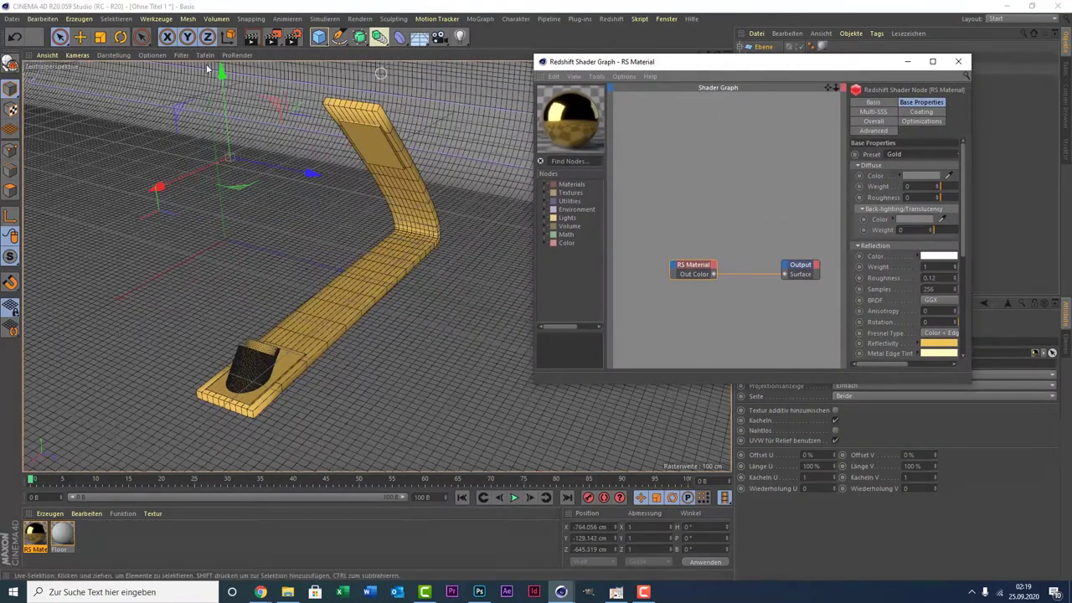
click(259, 40)
click(323, 136)
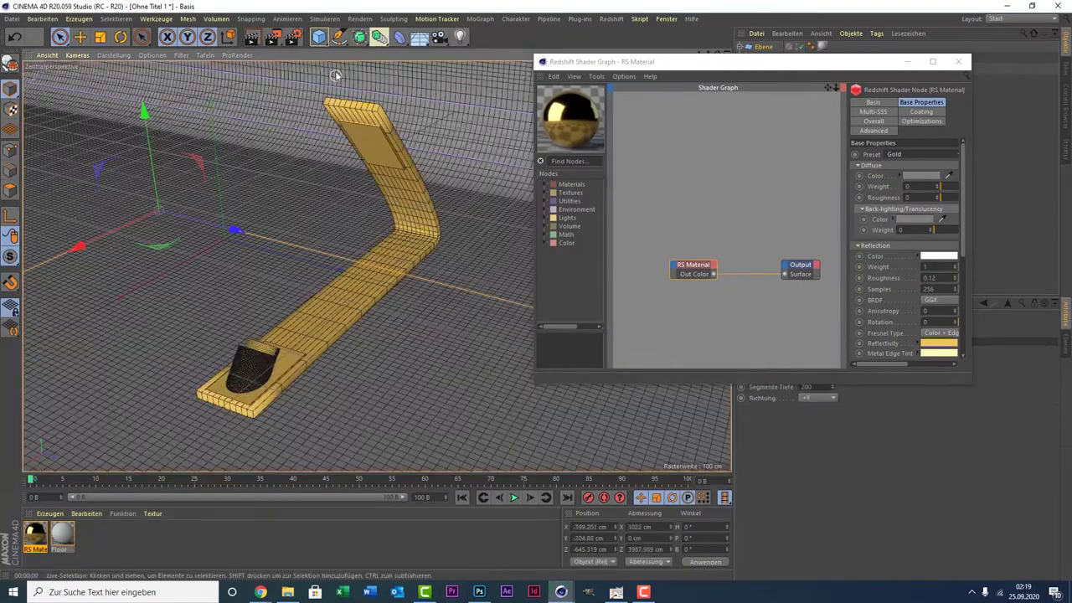
click(293, 38)
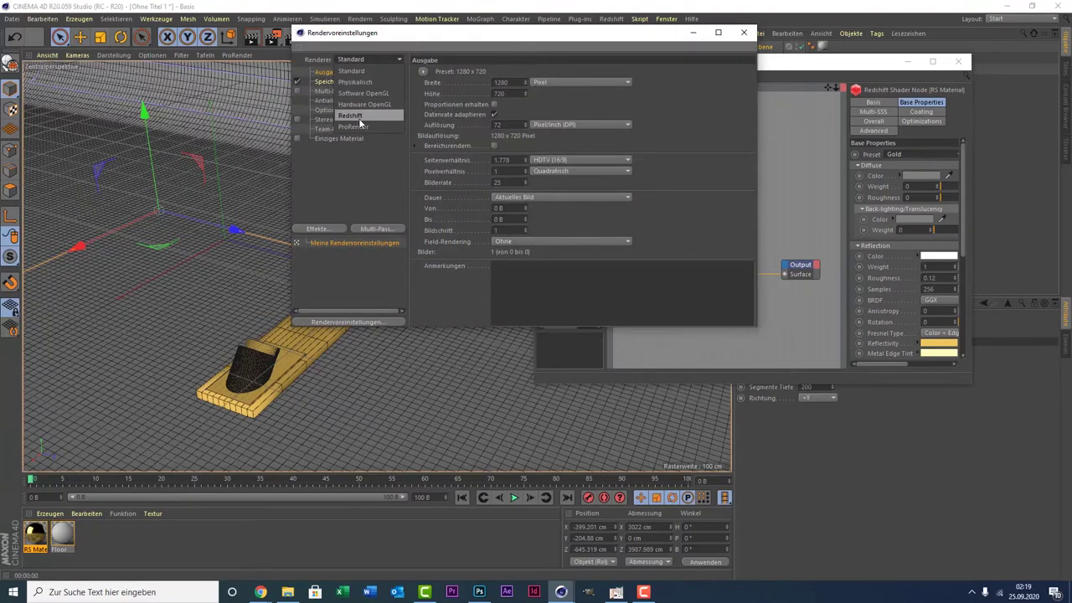
click(744, 32)
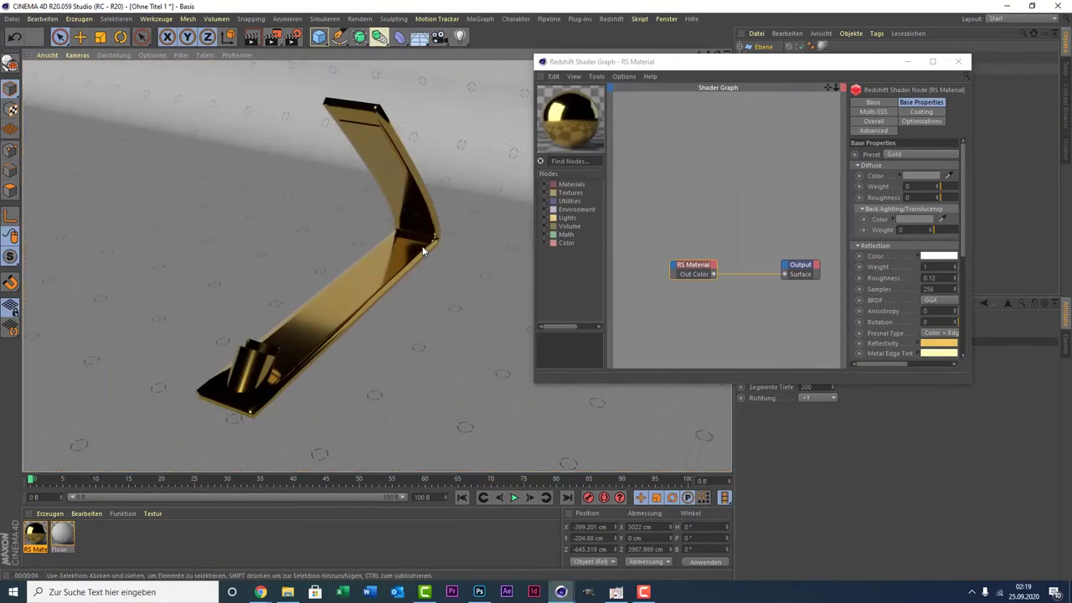
click(429, 293)
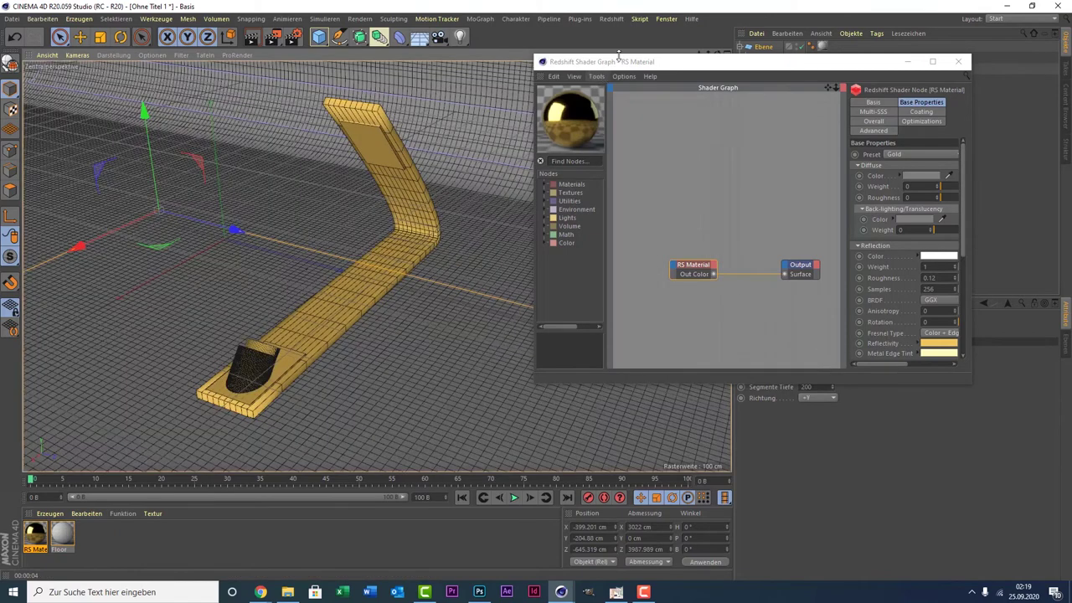
drag(616, 63, 264, 69)
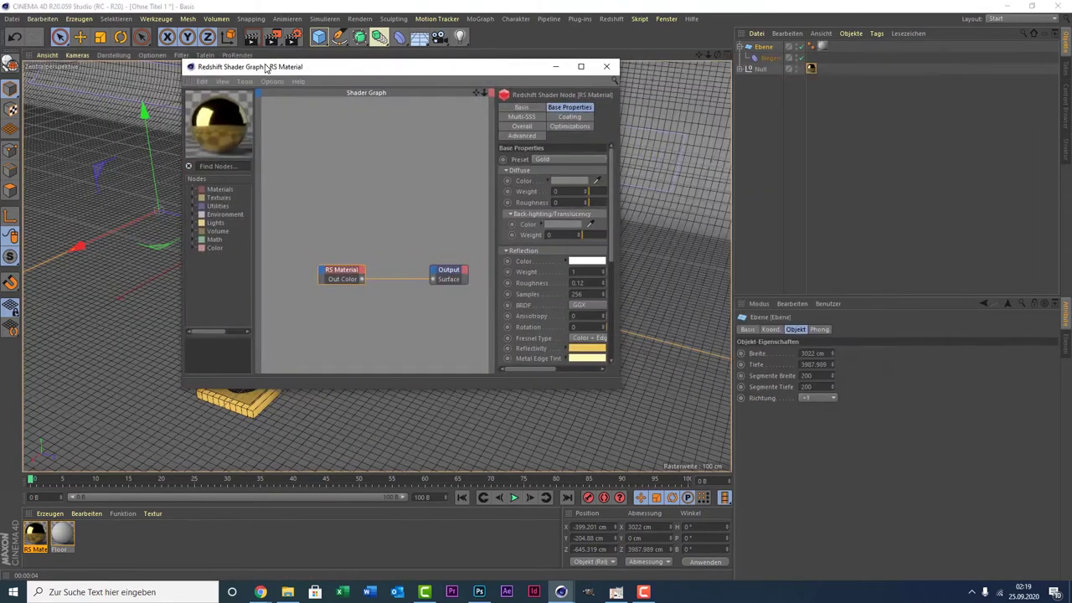
Add a Redshift Dome Light to the scene.
click(611, 18)
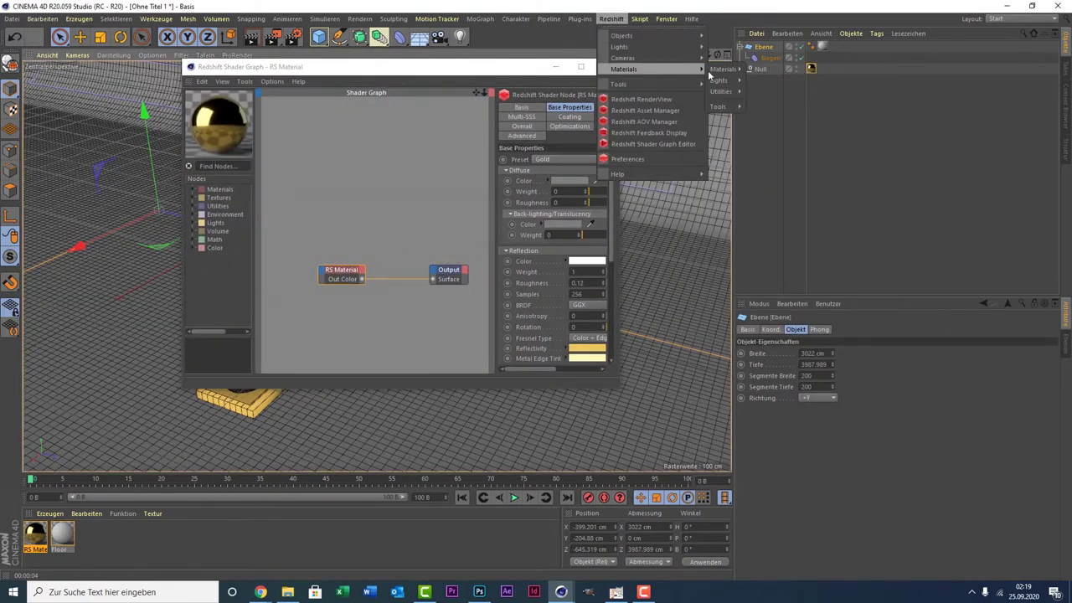
mouse_move(636, 47)
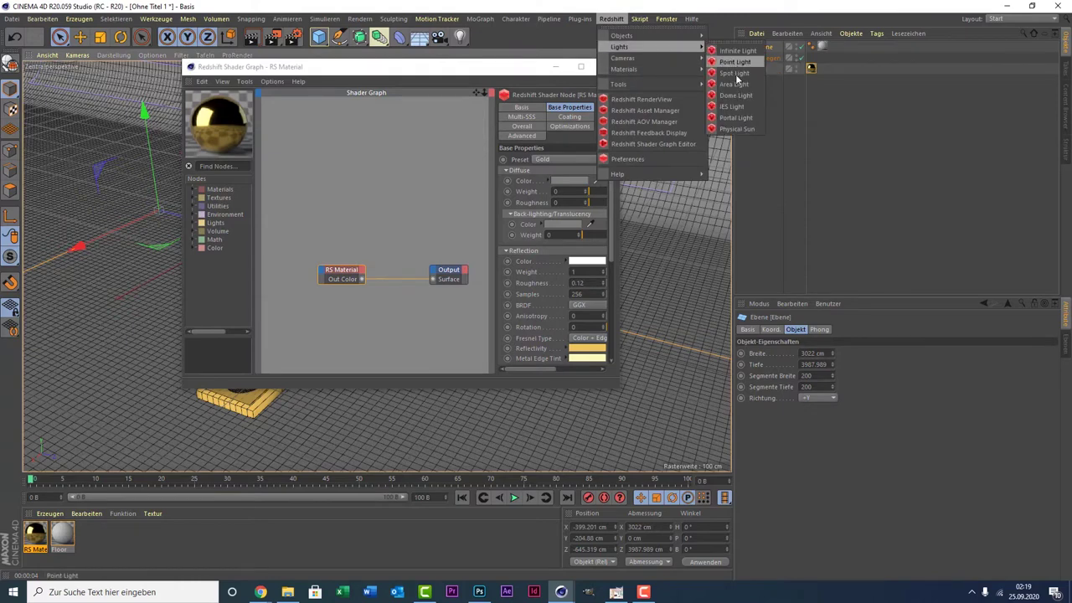
click(737, 95)
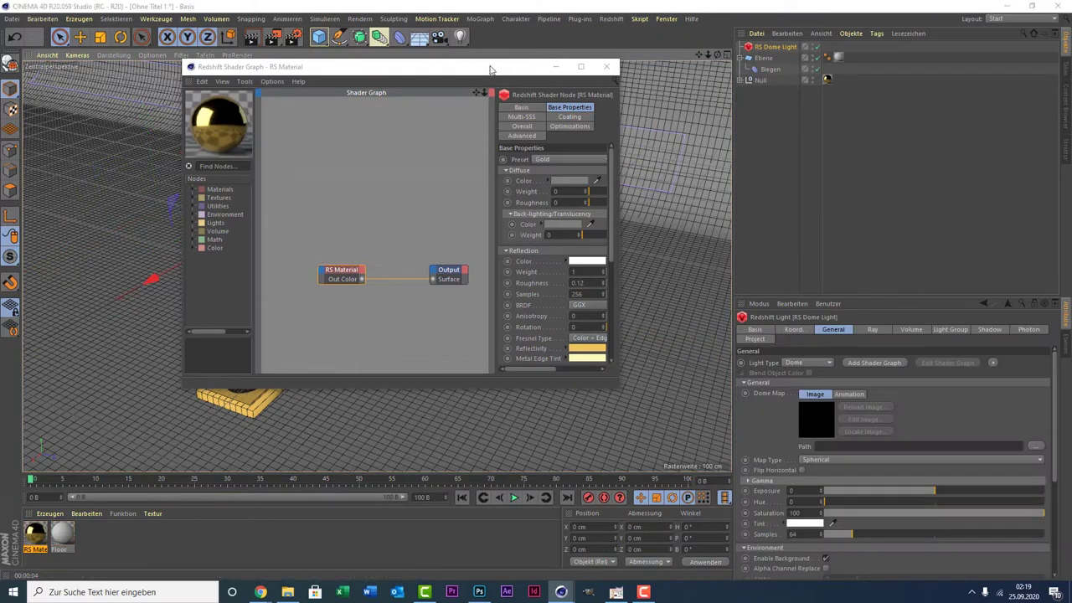
drag(517, 60, 402, 49)
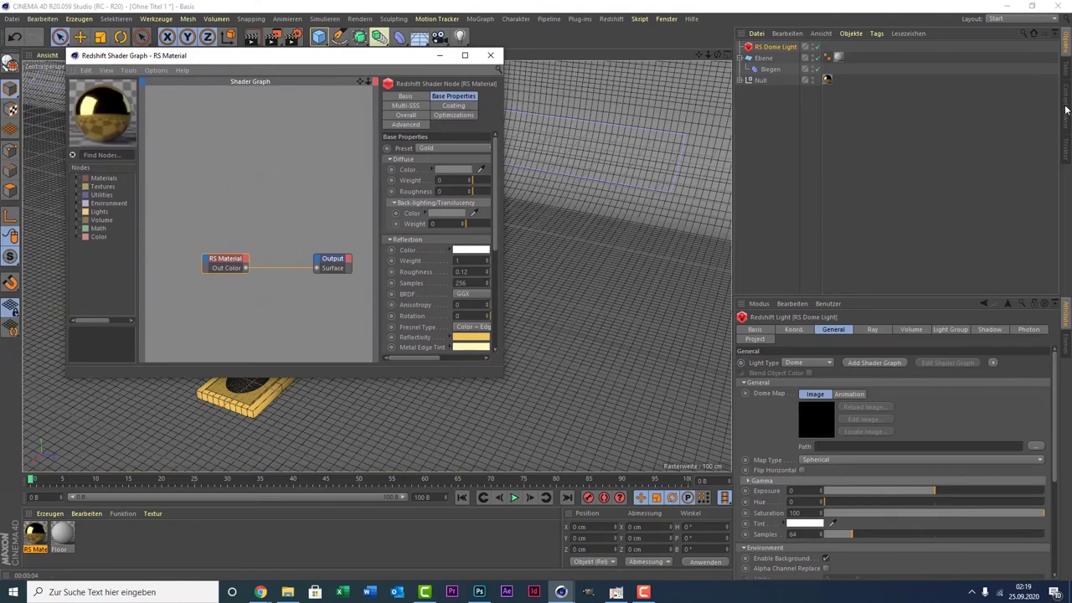
Load carpentry_shop_01_4k.hdr from the HDRI > Outdoor presets as the dome map.
click(1067, 110)
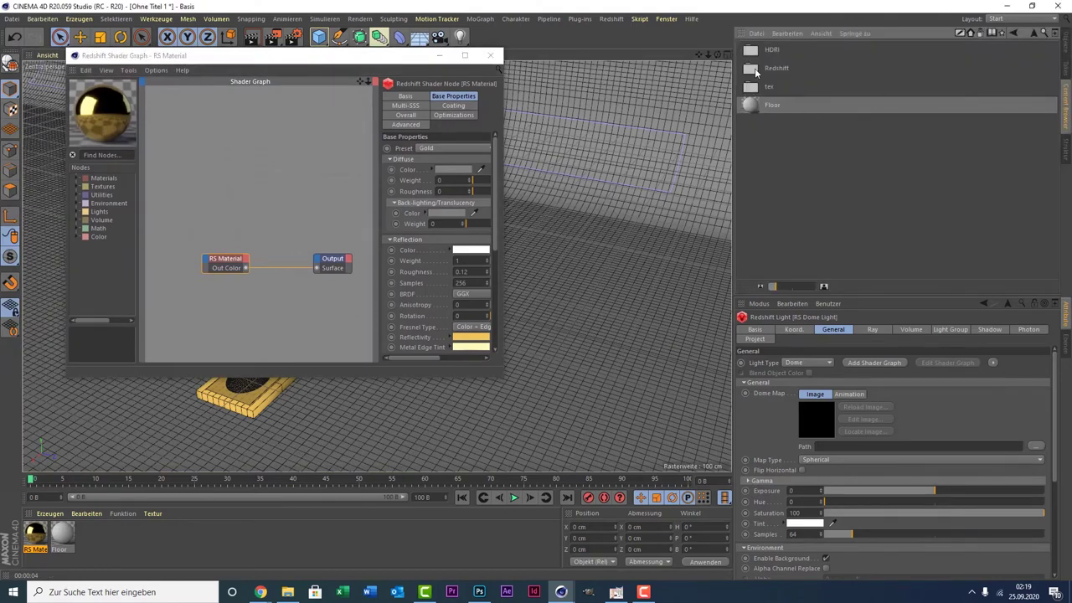
double_click(755, 54)
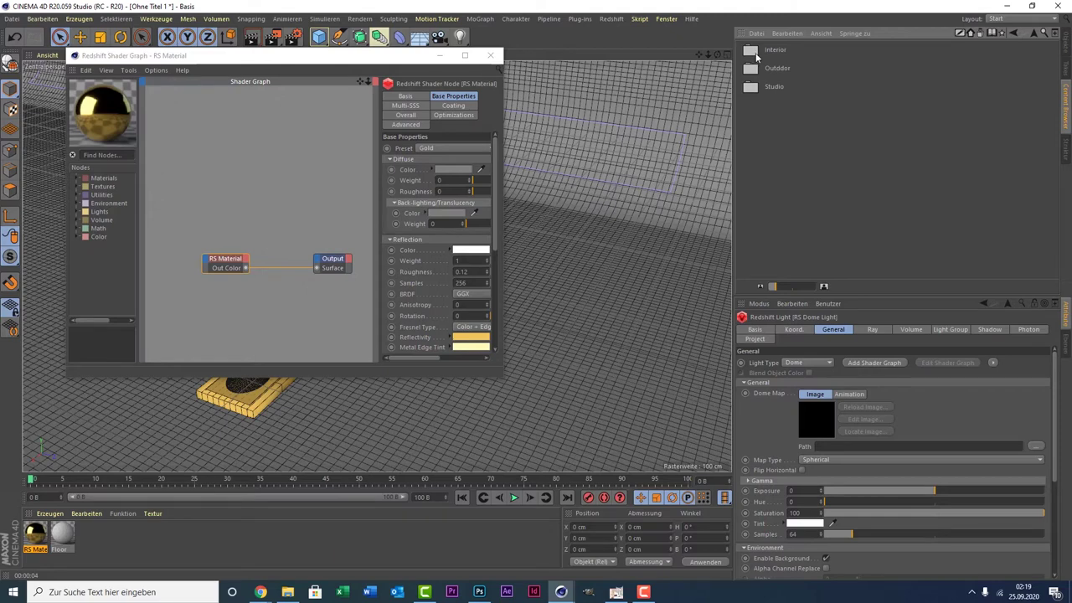
double_click(755, 52)
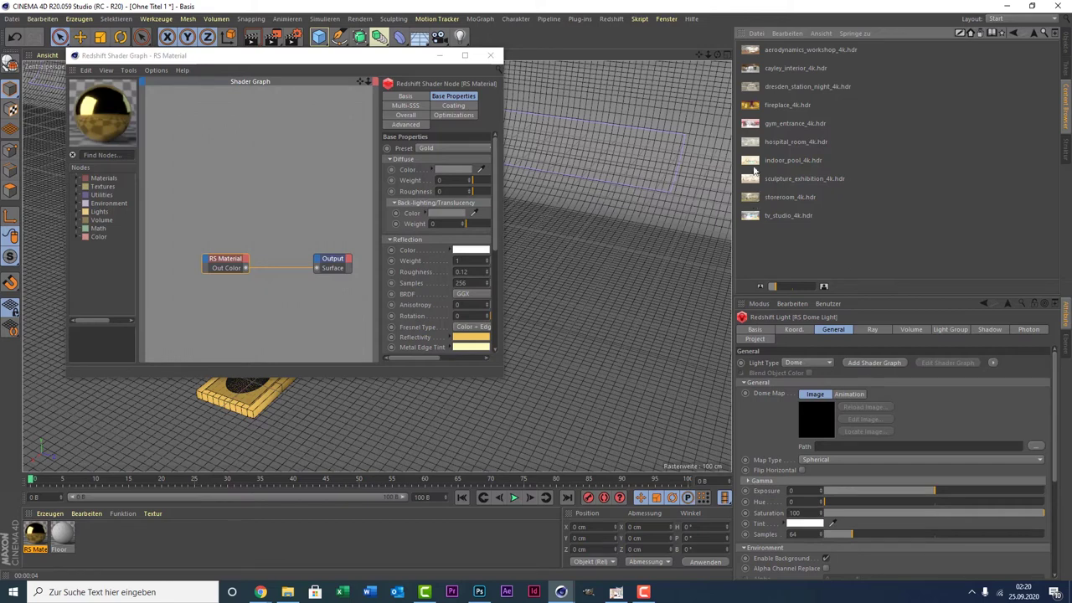
click(1032, 34)
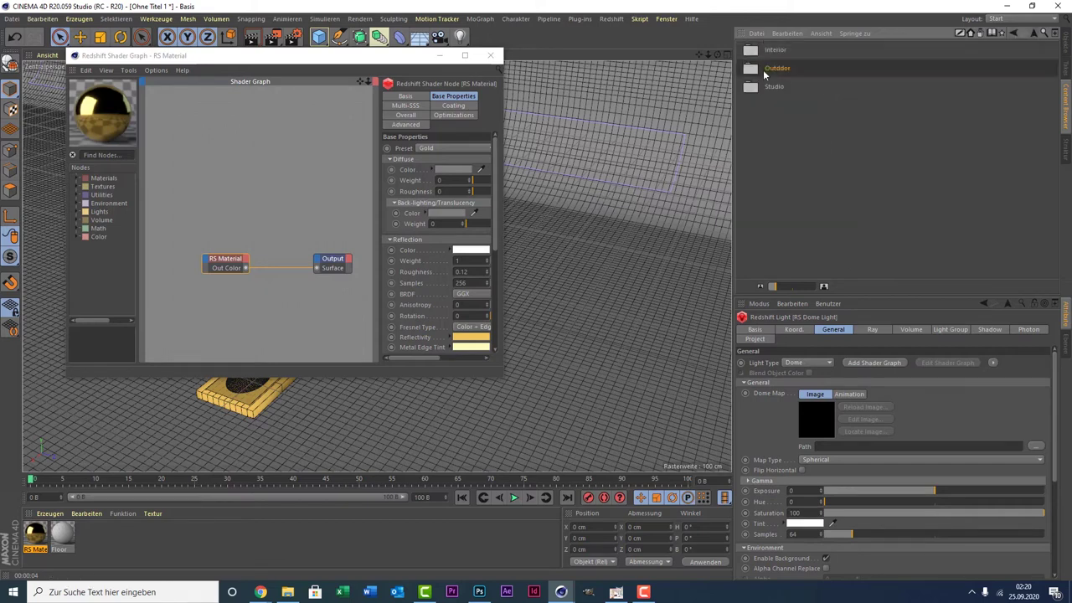
double_click(764, 71)
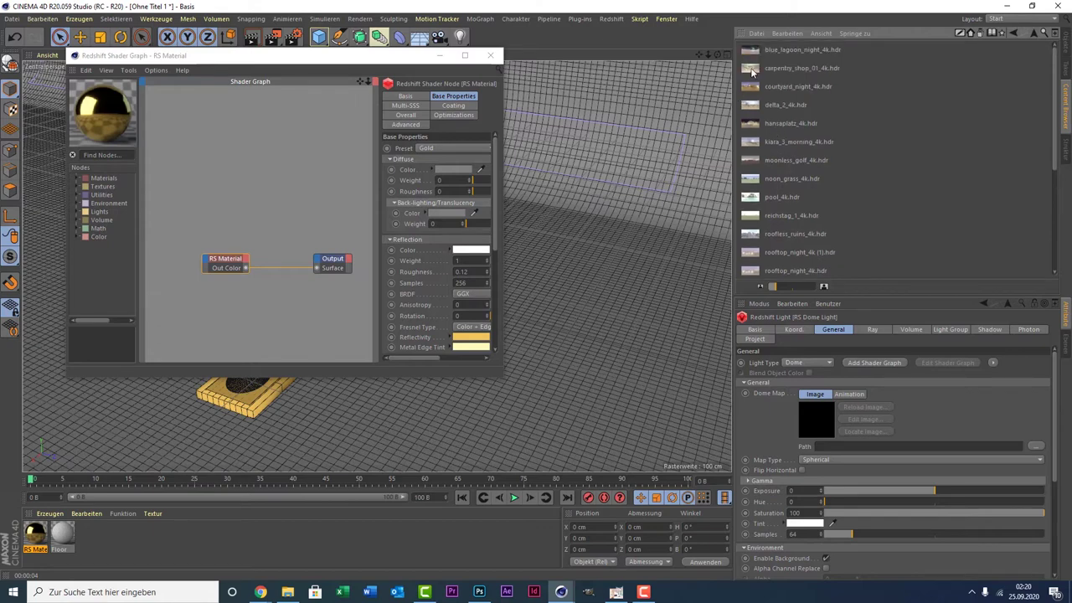
click(752, 72)
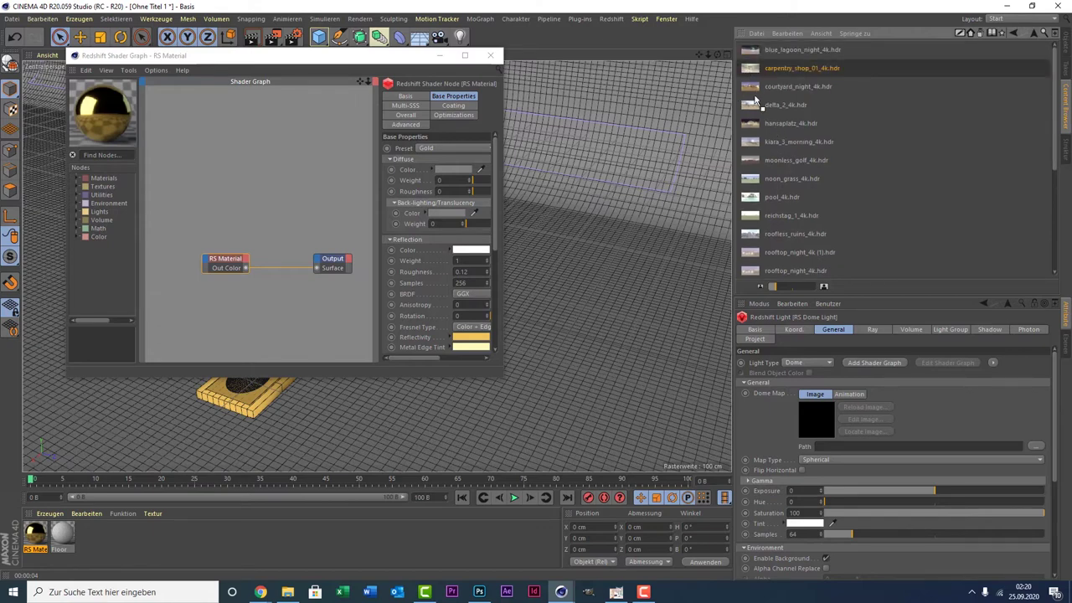
scroll(854, 264, down, 3)
drag(825, 423, 826, 416)
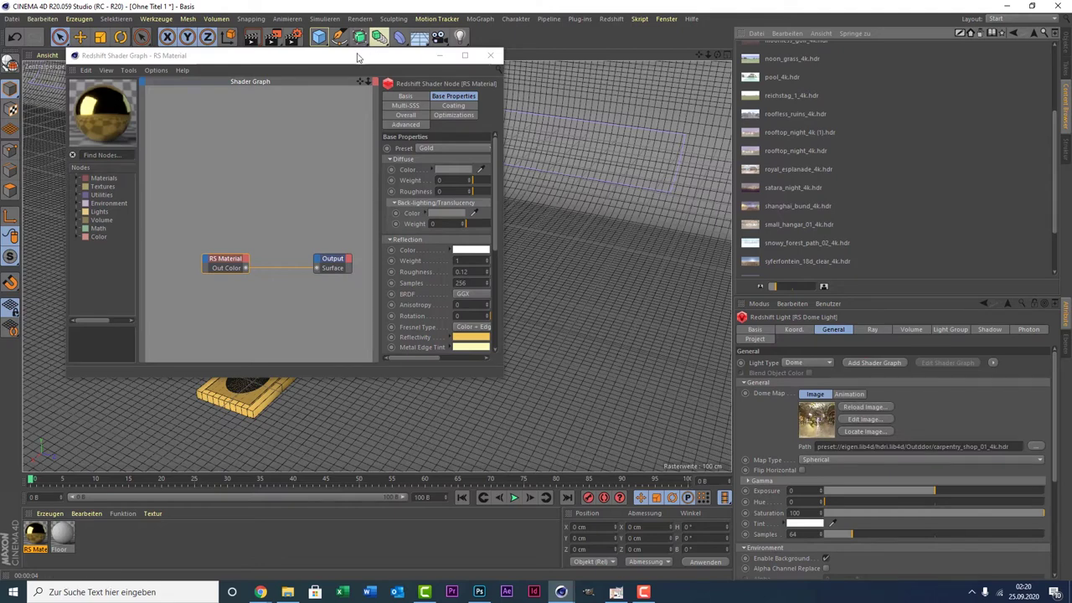
drag(356, 57, 800, 129)
click(256, 55)
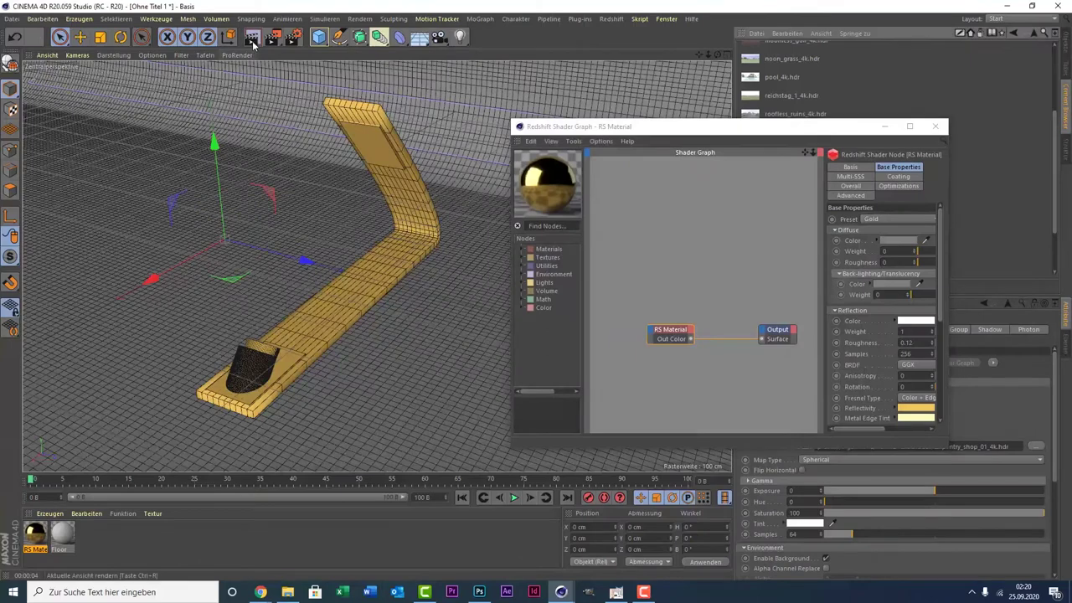
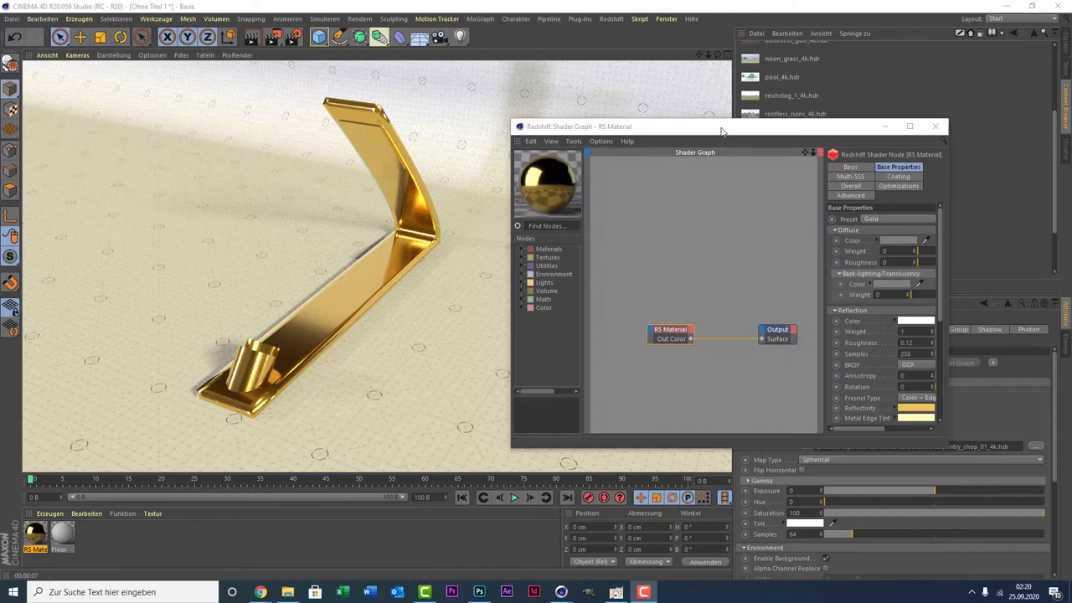
Raise the Shader Graph window and move the RS Material node left to free space.
drag(716, 127, 704, 83)
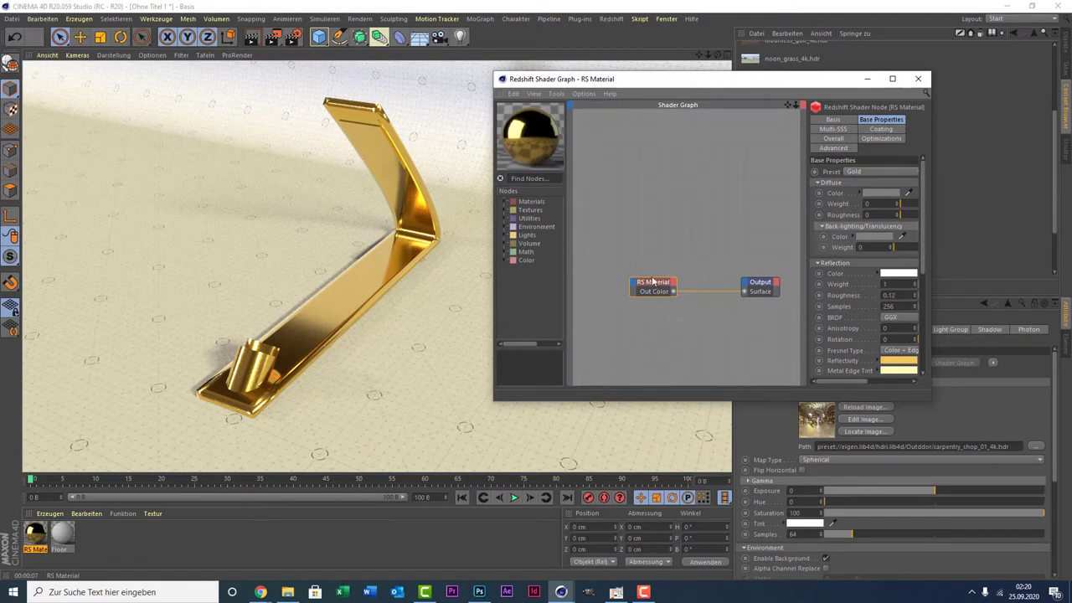
drag(652, 282, 624, 265)
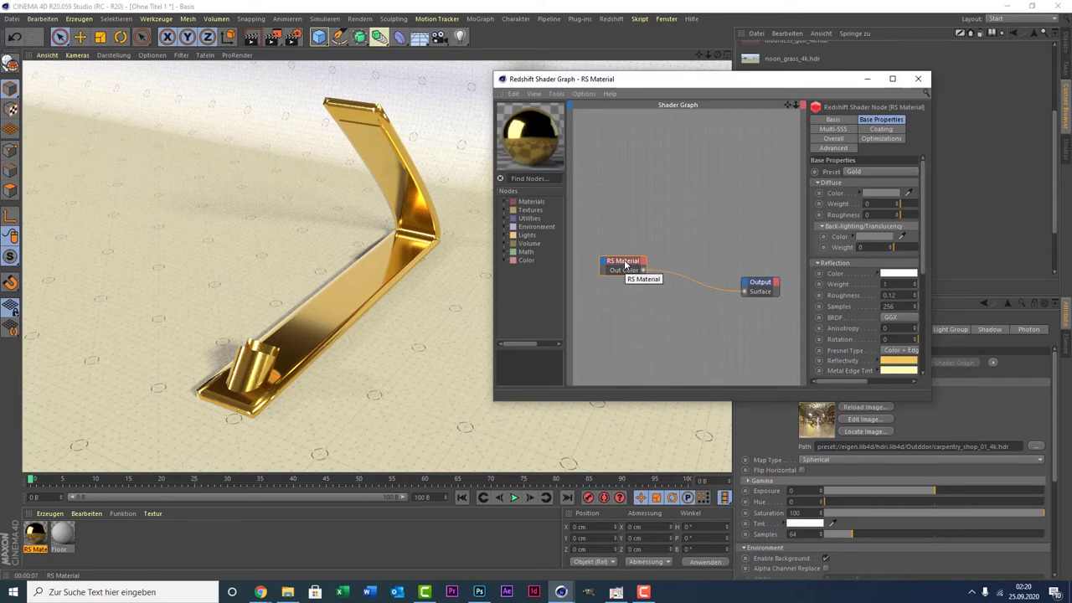
drag(624, 263, 611, 267)
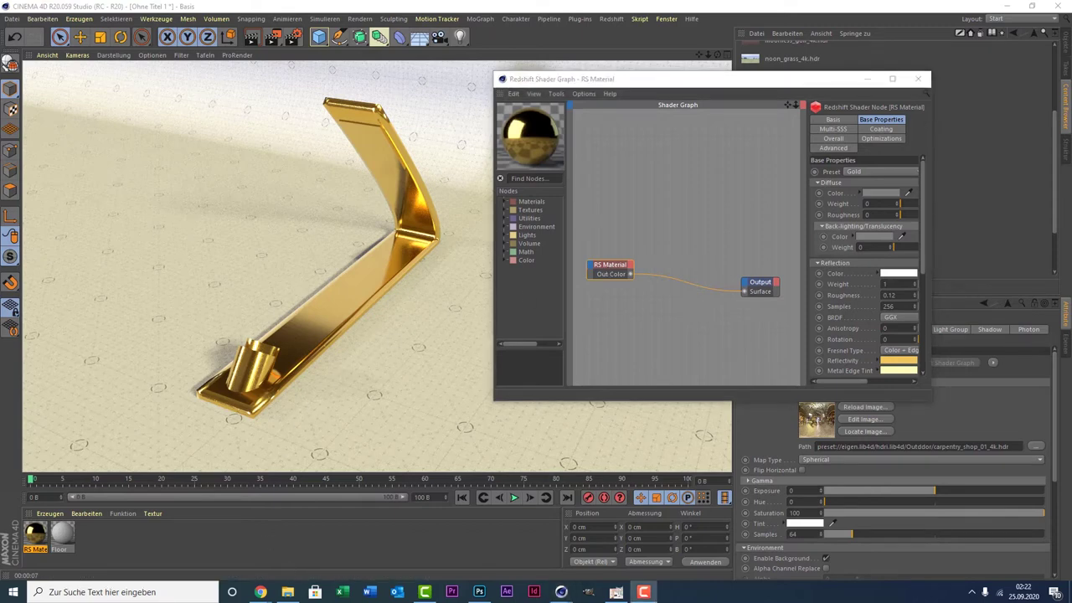
click(664, 87)
drag(664, 85, 568, 42)
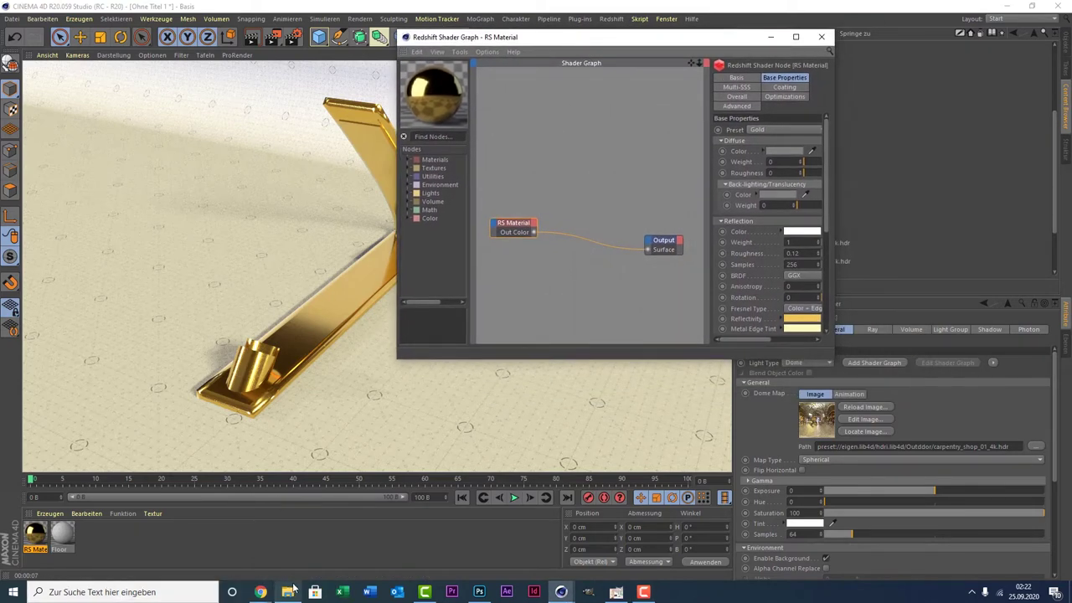
In File Explorer, browse to IDesignish > Textures > Textures.
click(294, 589)
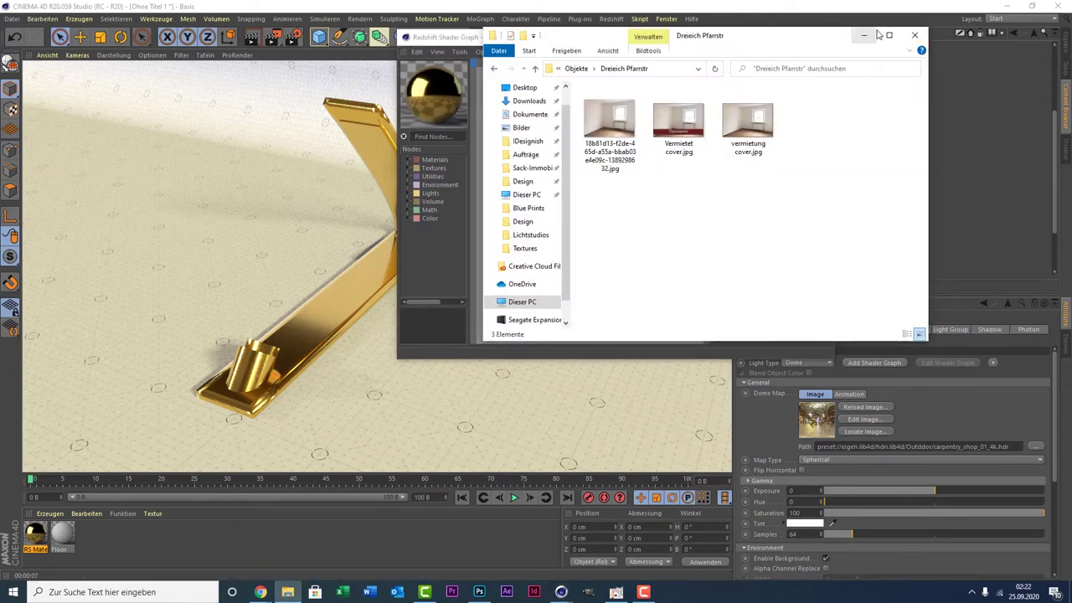
drag(842, 38, 650, 127)
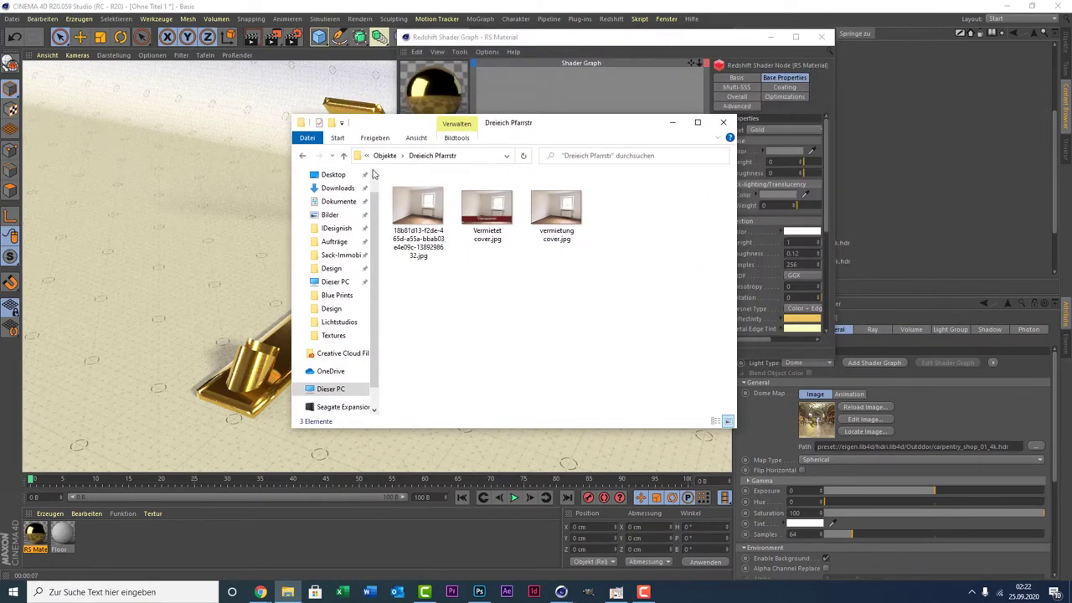
click(334, 241)
click(339, 254)
click(335, 228)
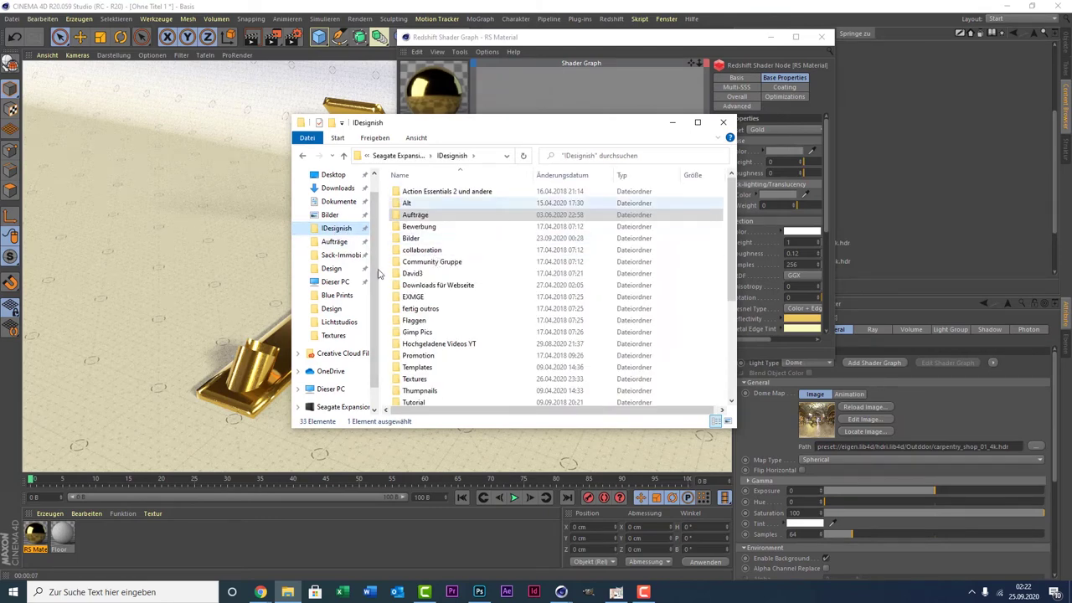
scroll(419, 277, down, 5)
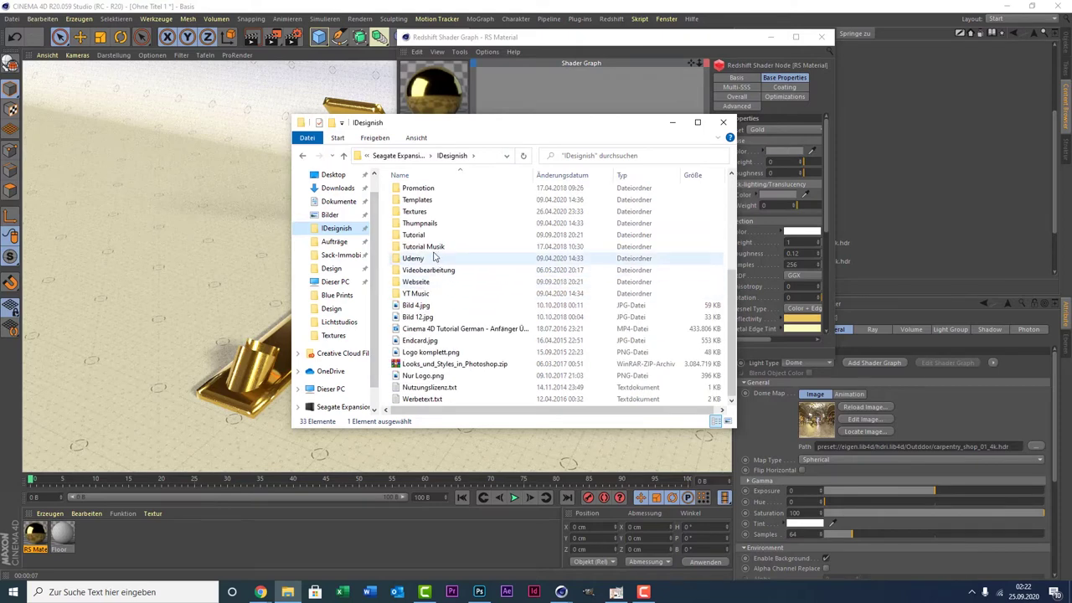
scroll(435, 273, up, 1)
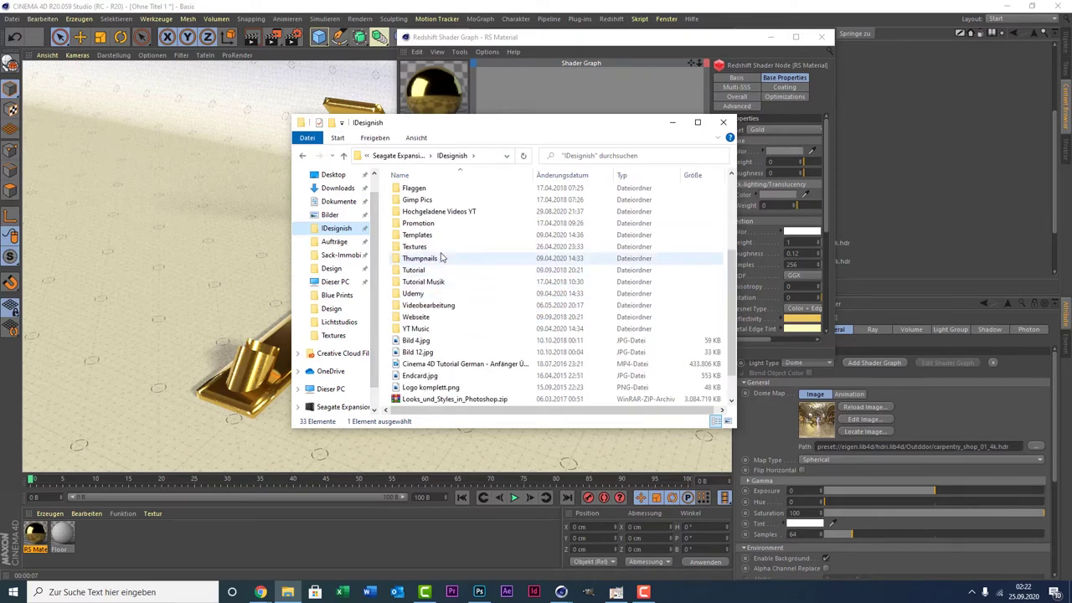
double_click(442, 248)
scroll(492, 271, down, 3)
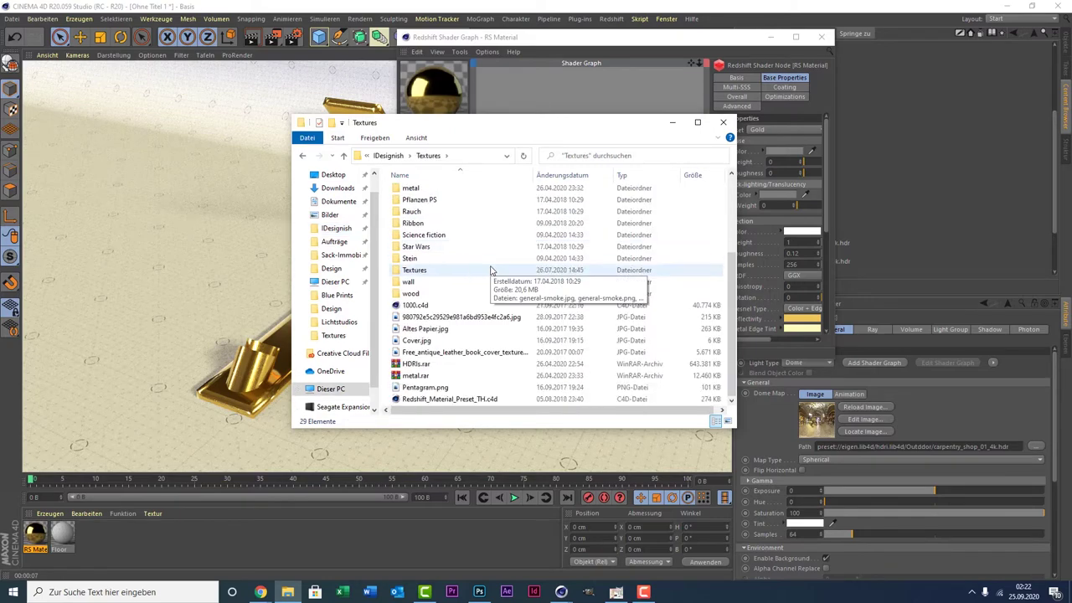
double_click(427, 270)
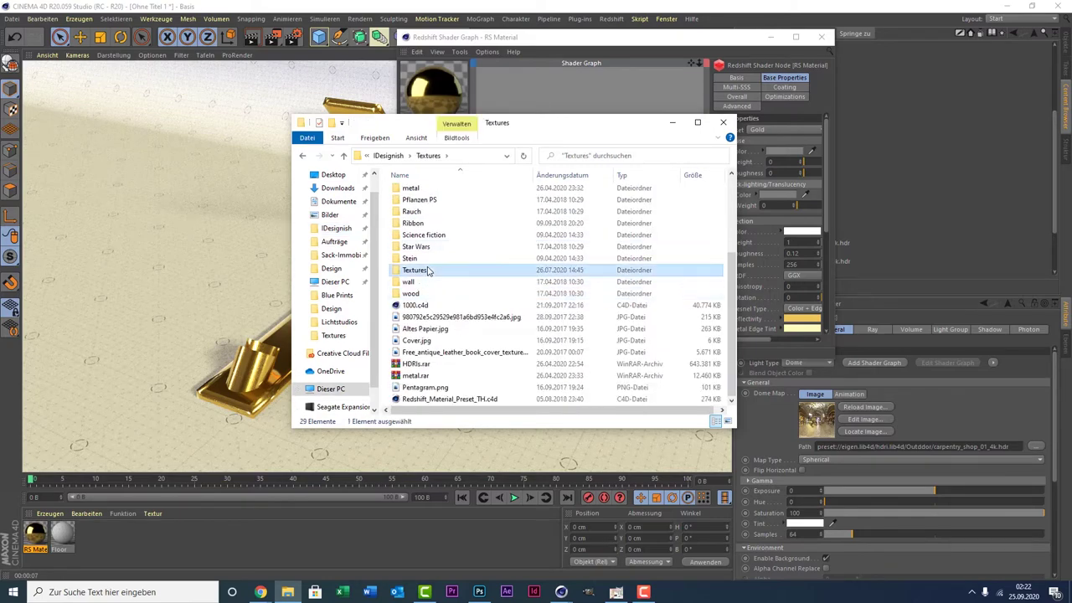
Select and preview UR30.jpg, then place Explorer beside the shader graph.
scroll(475, 251, down, 5)
scroll(475, 252, down, 3)
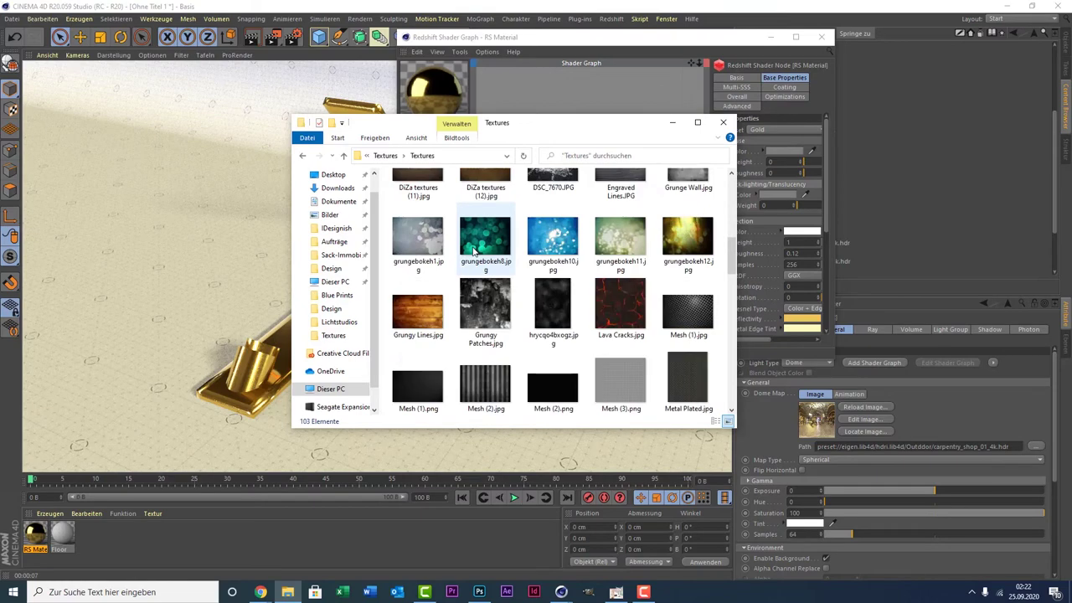
scroll(503, 251, up, 2)
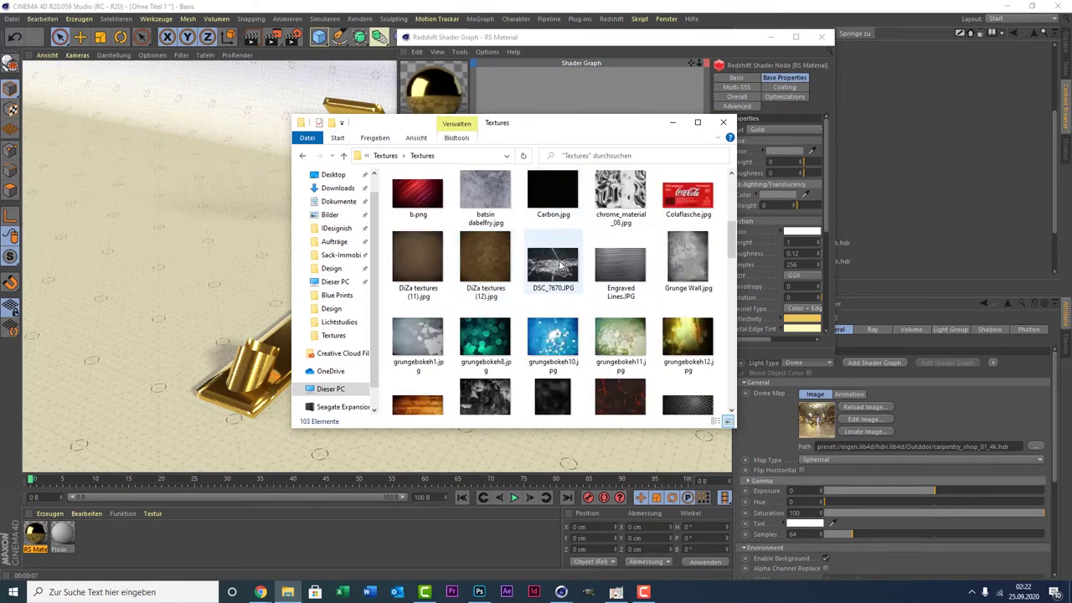
scroll(556, 266, down, 2)
scroll(556, 266, down, 2)
scroll(556, 266, down, 1)
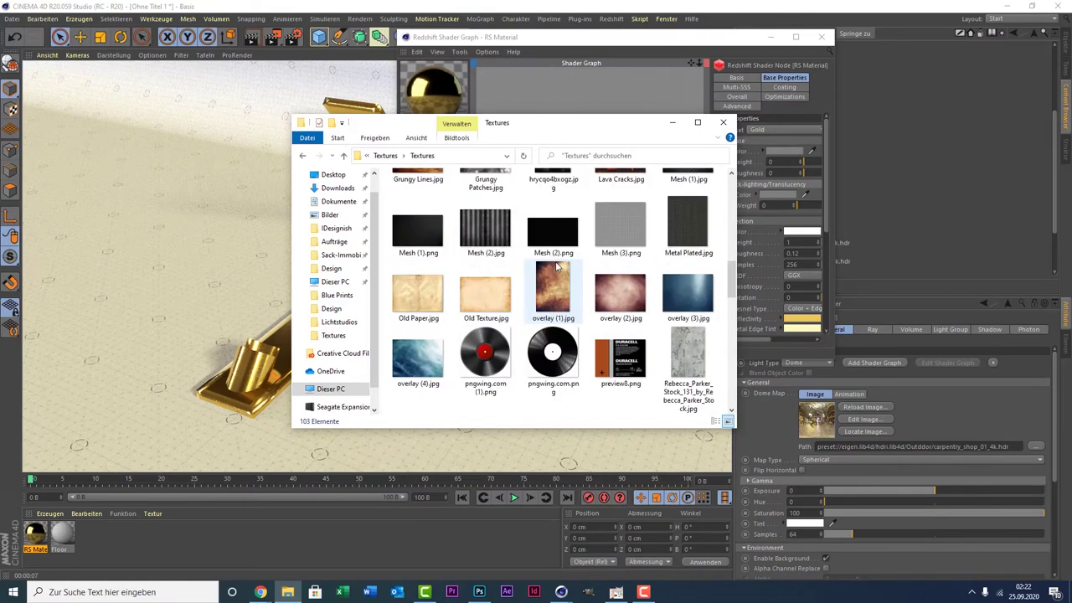
scroll(556, 267, down, 3)
scroll(556, 266, down, 3)
scroll(556, 266, down, 2)
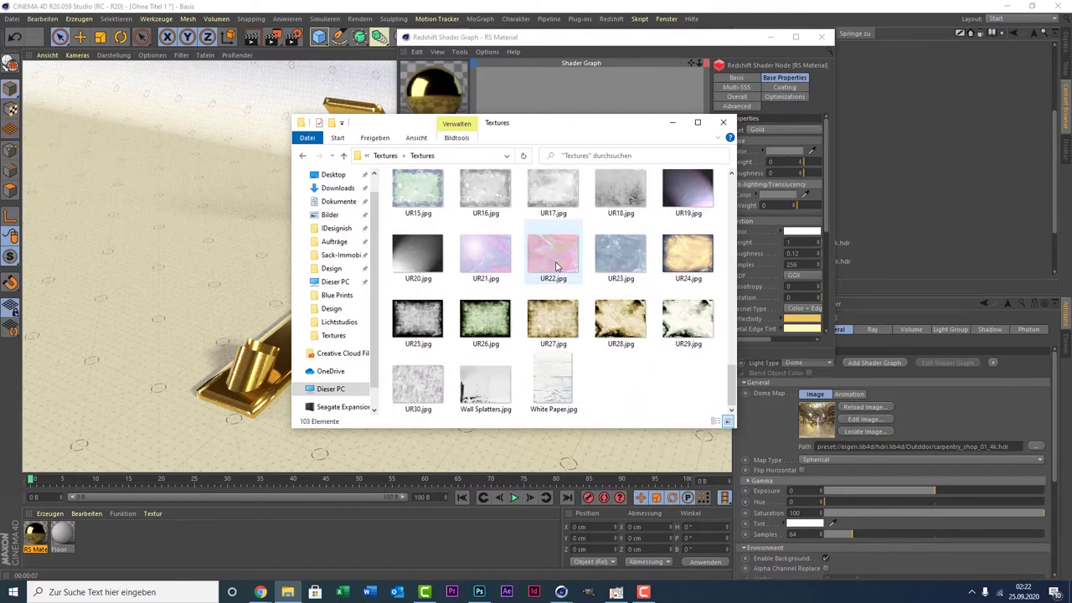
click(433, 387)
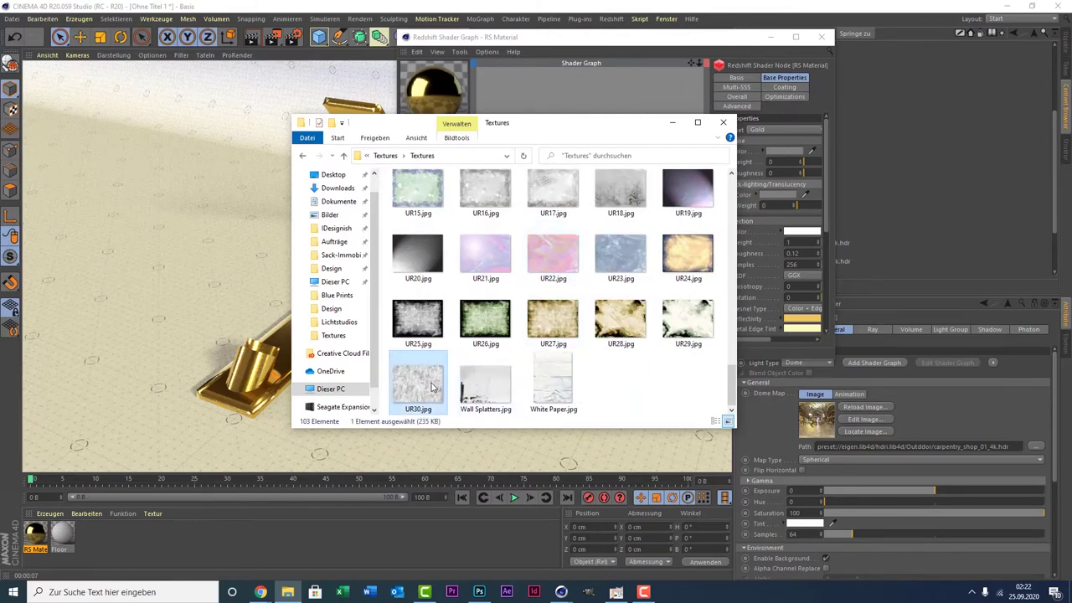
double_click(433, 386)
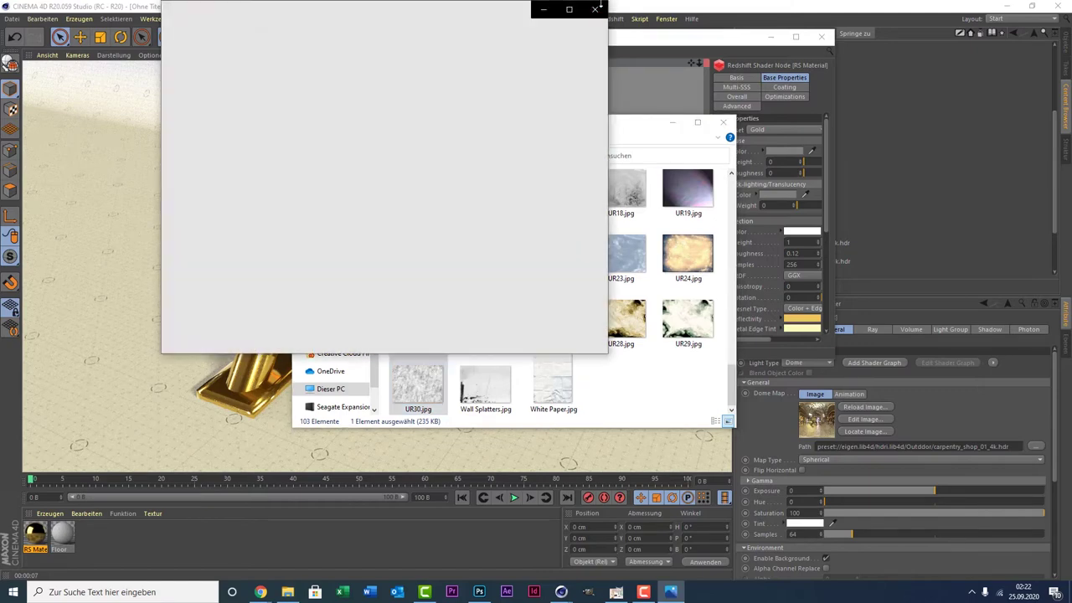
click(596, 10)
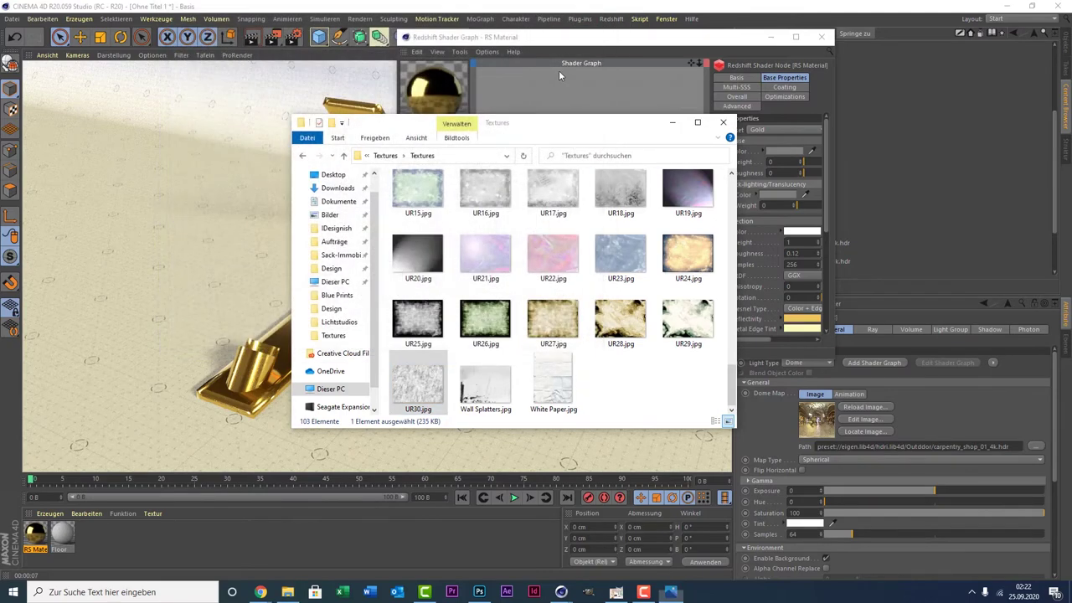
drag(535, 118, 893, 95)
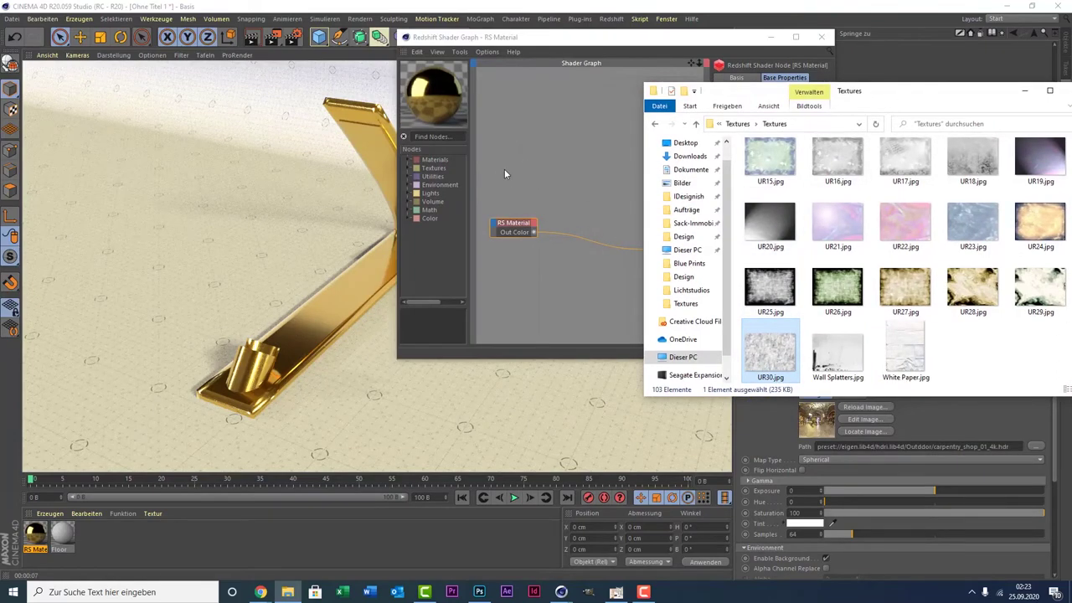
Drop UR30.jpg into the graph as a texture node, positioned left of the RS Material.
drag(769, 352, 501, 167)
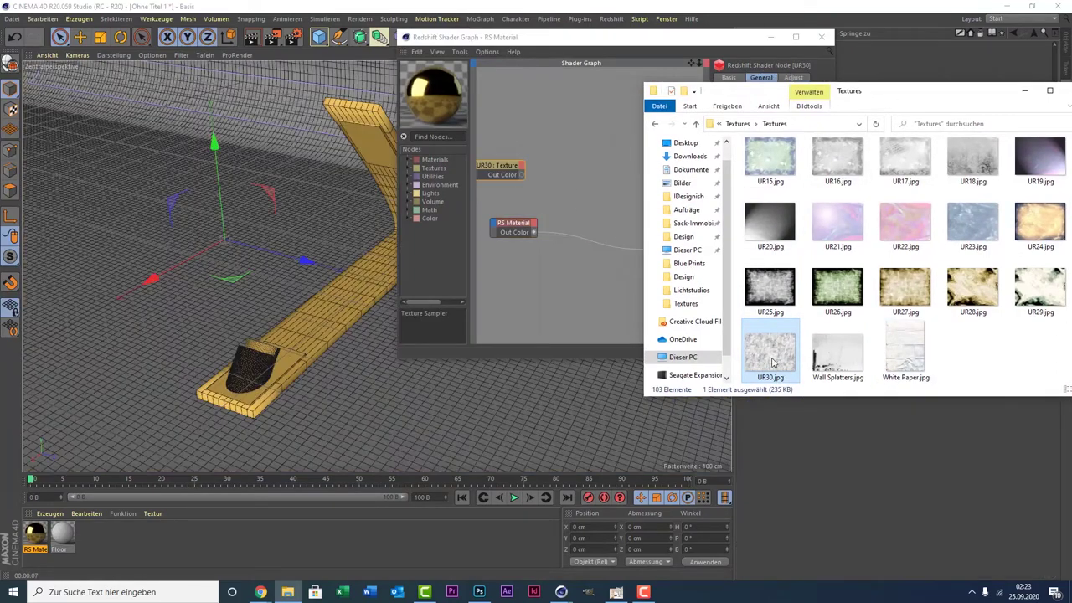
click(561, 178)
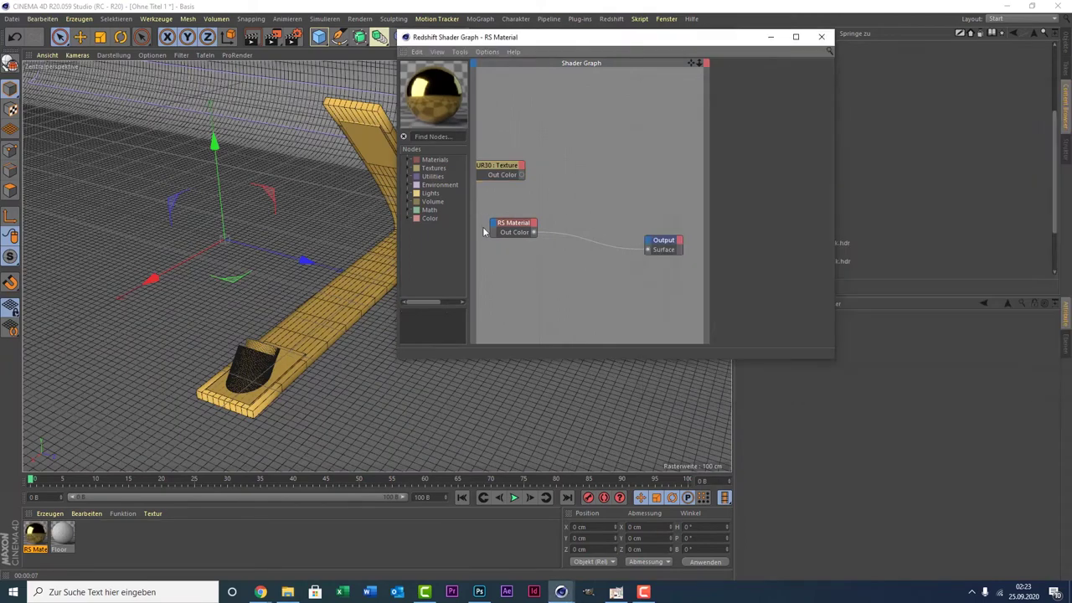
drag(510, 229, 552, 205)
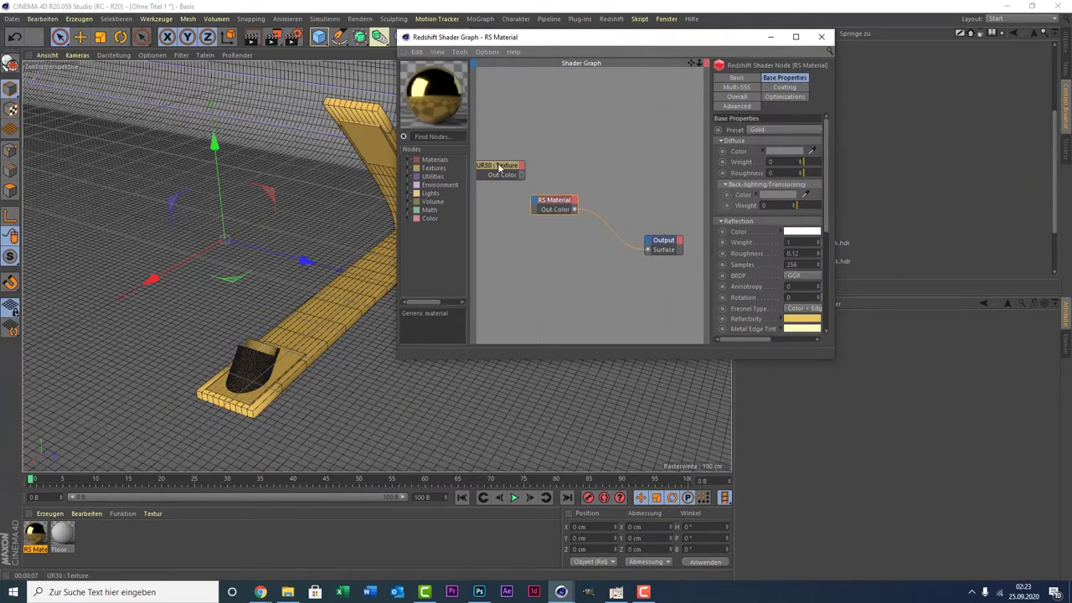
drag(493, 179, 485, 217)
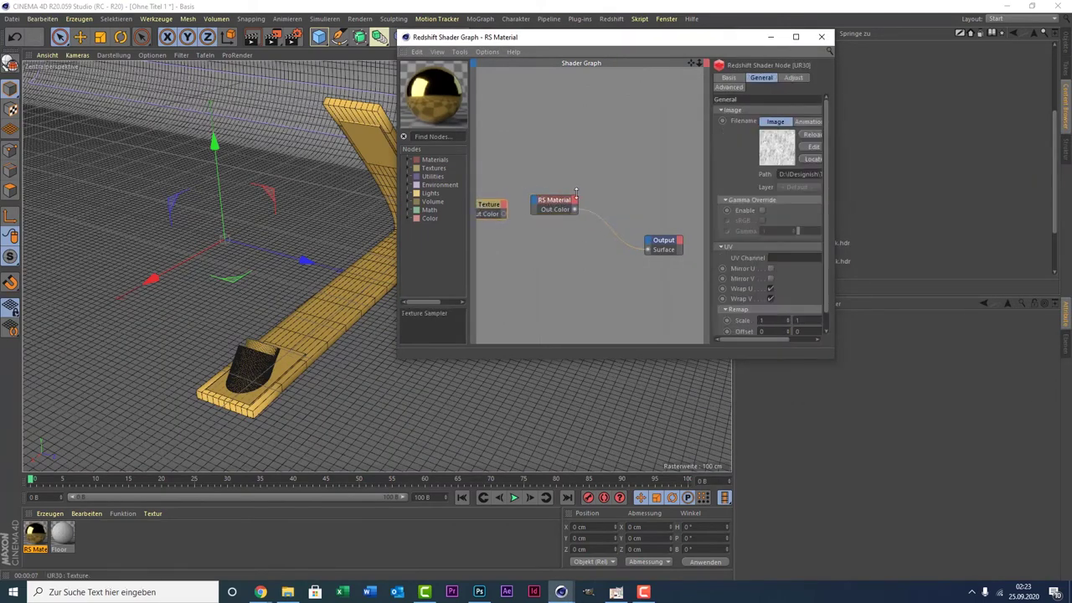
click(684, 65)
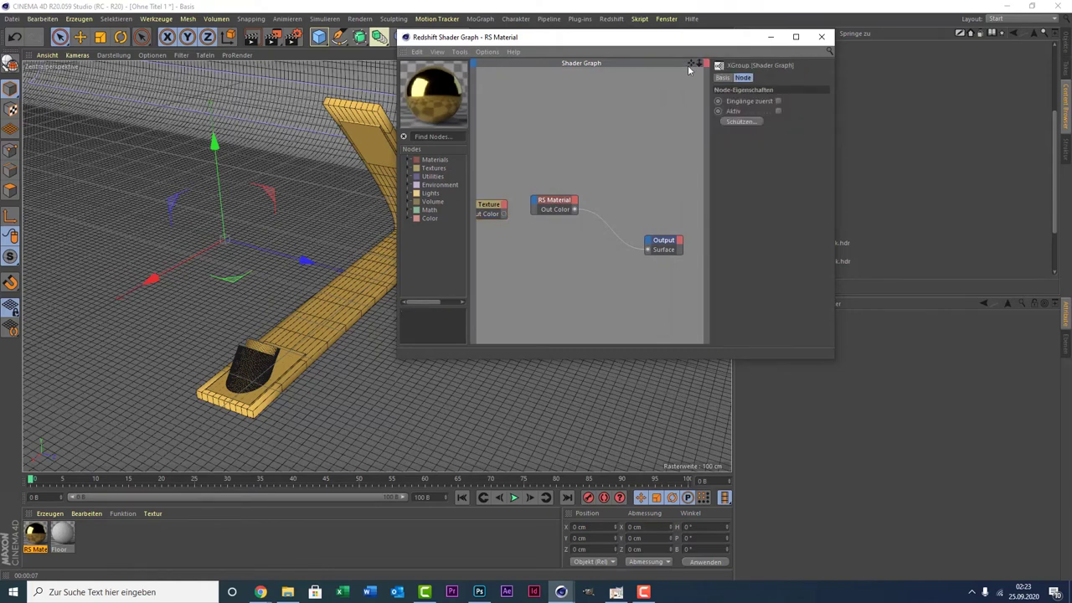
drag(694, 65, 657, 92)
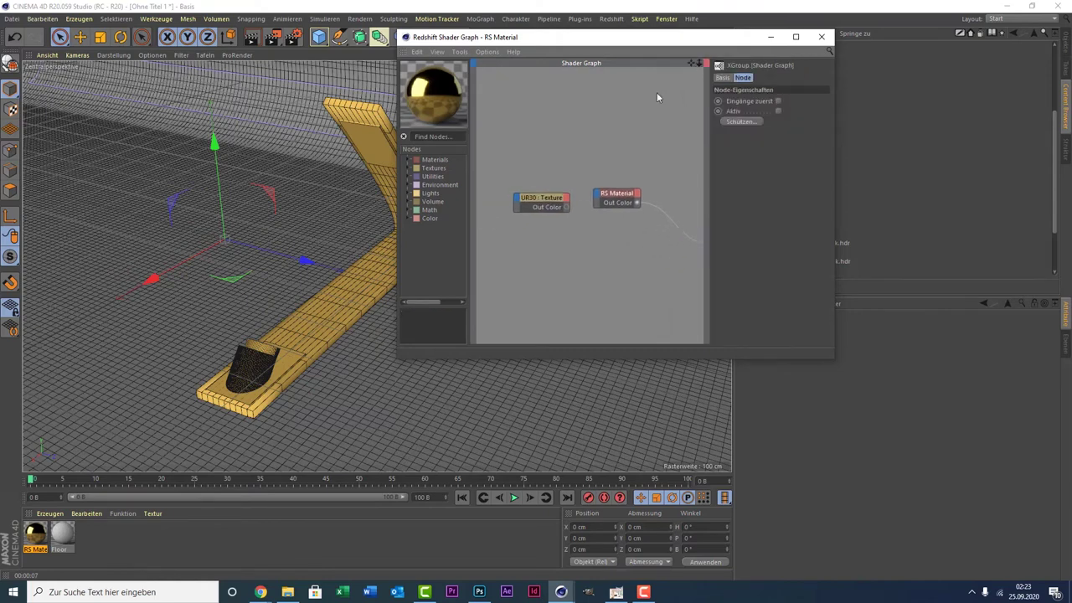
drag(624, 206, 627, 228)
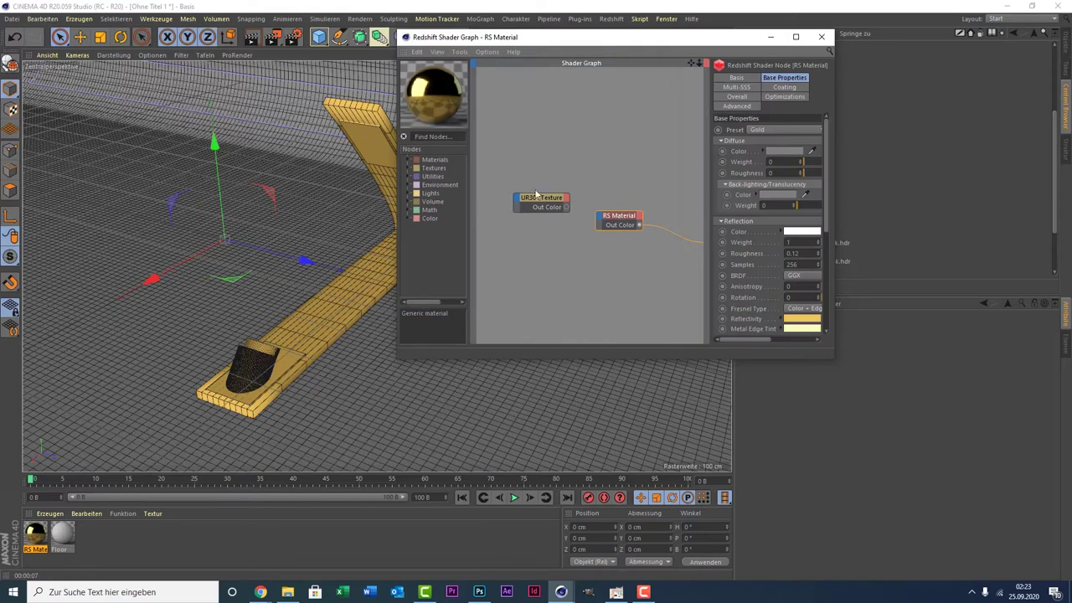
click(532, 199)
drag(532, 199, 515, 194)
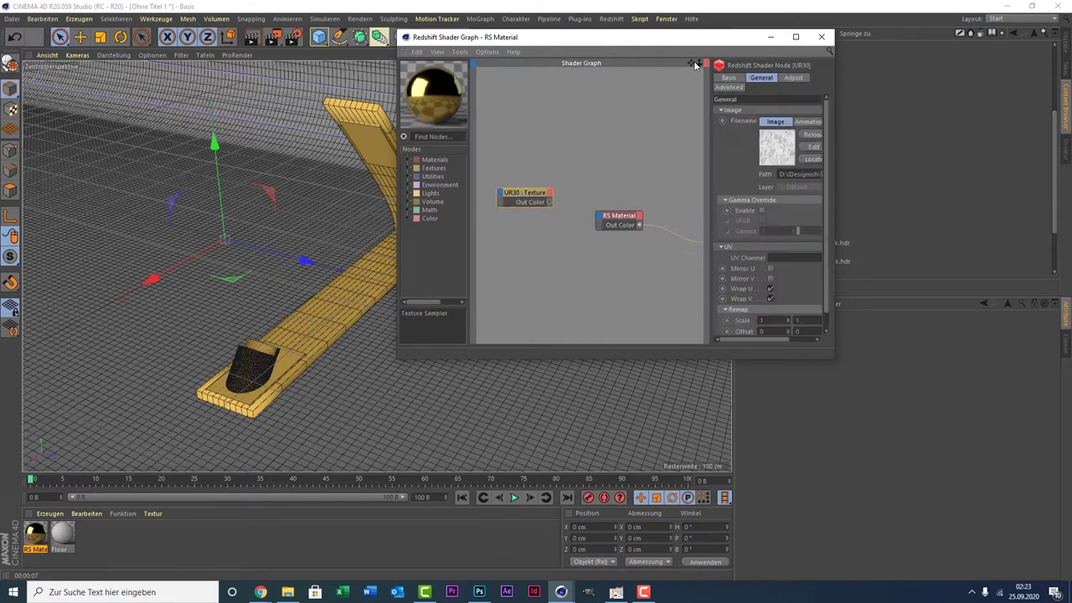
drag(698, 67, 691, 65)
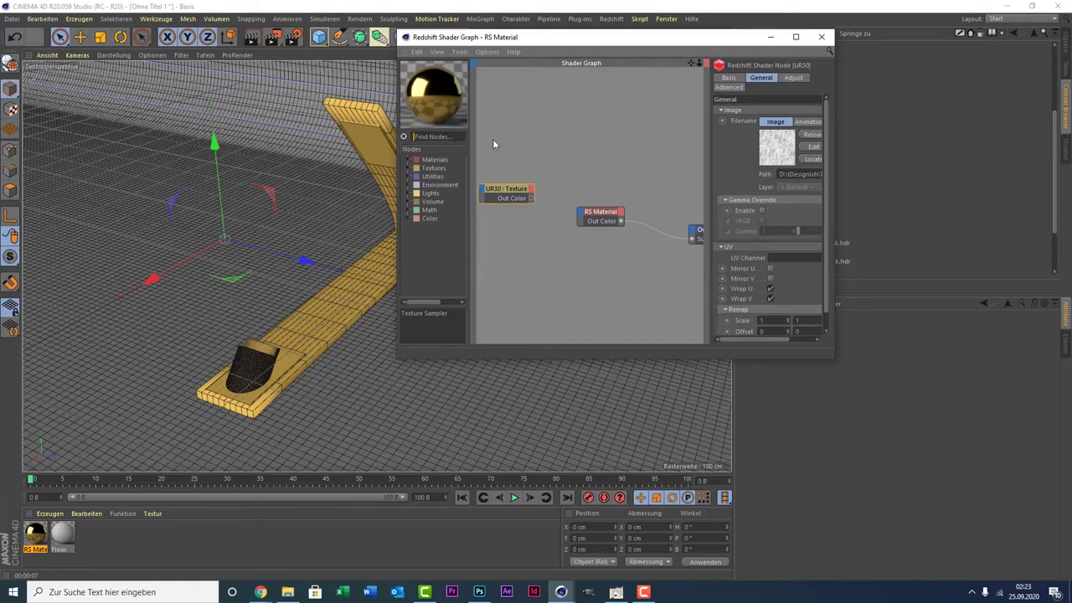
Add an RS Ramp node and arrange it between the UR30 texture and RS Material.
text(ramp)
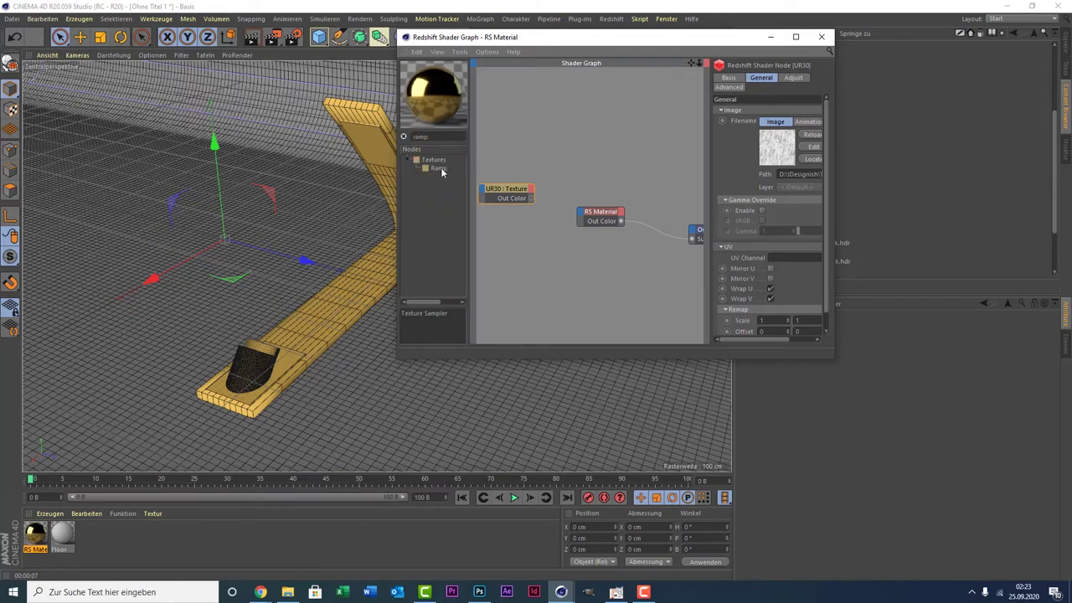
drag(438, 168, 567, 170)
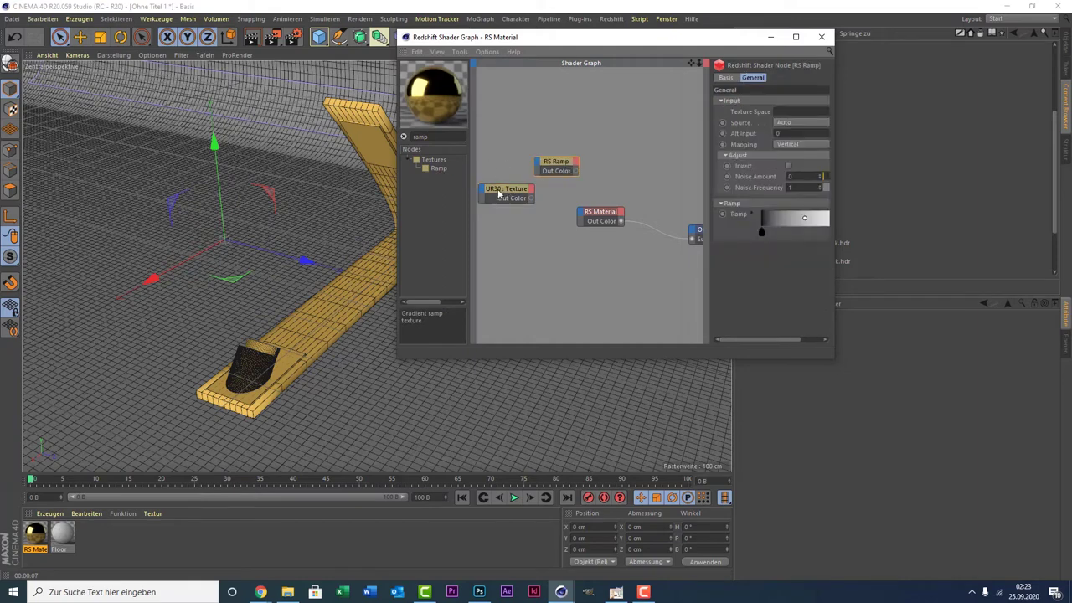
drag(503, 193, 497, 188)
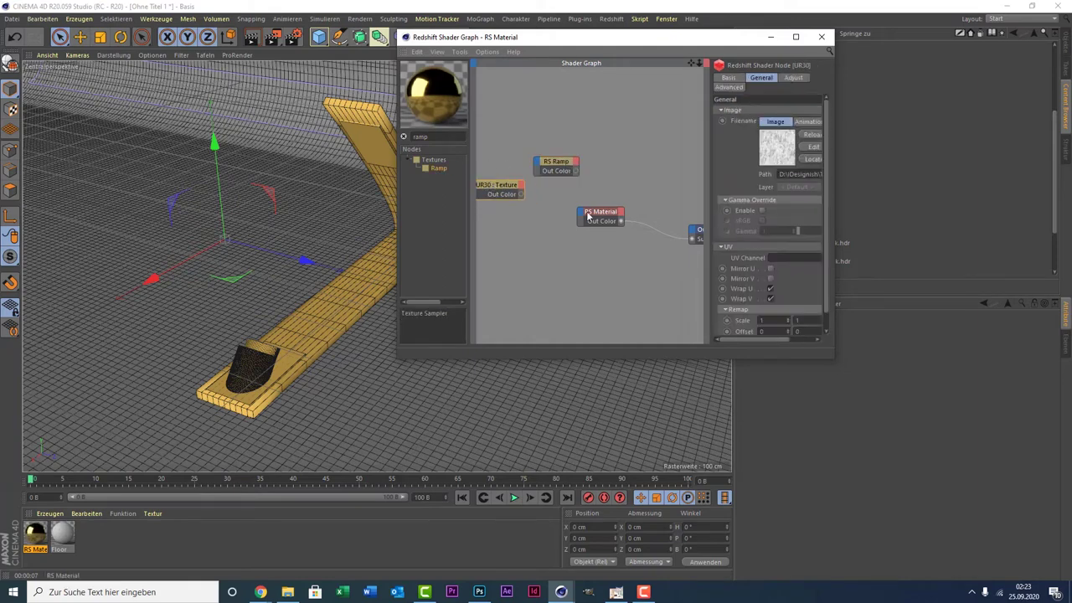
drag(616, 215, 637, 207)
mouse_move(554, 163)
mouse_down()
mouse_move(560, 176)
mouse_move(563, 168)
mouse_up()
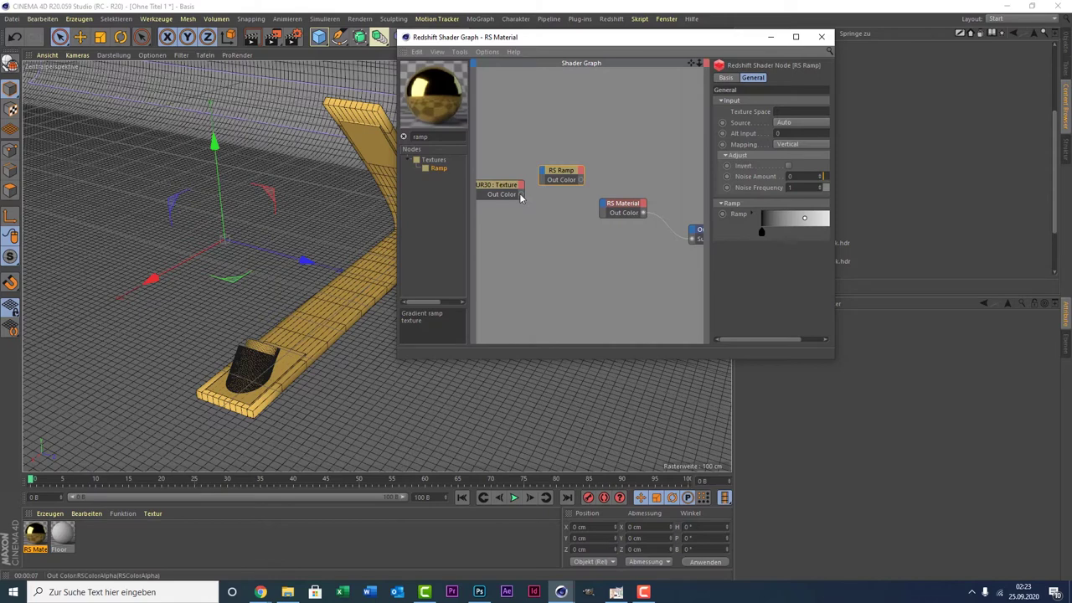
Connect the UR30 texture's Out Color to the RS Ramp's General/Input.
drag(519, 196, 541, 171)
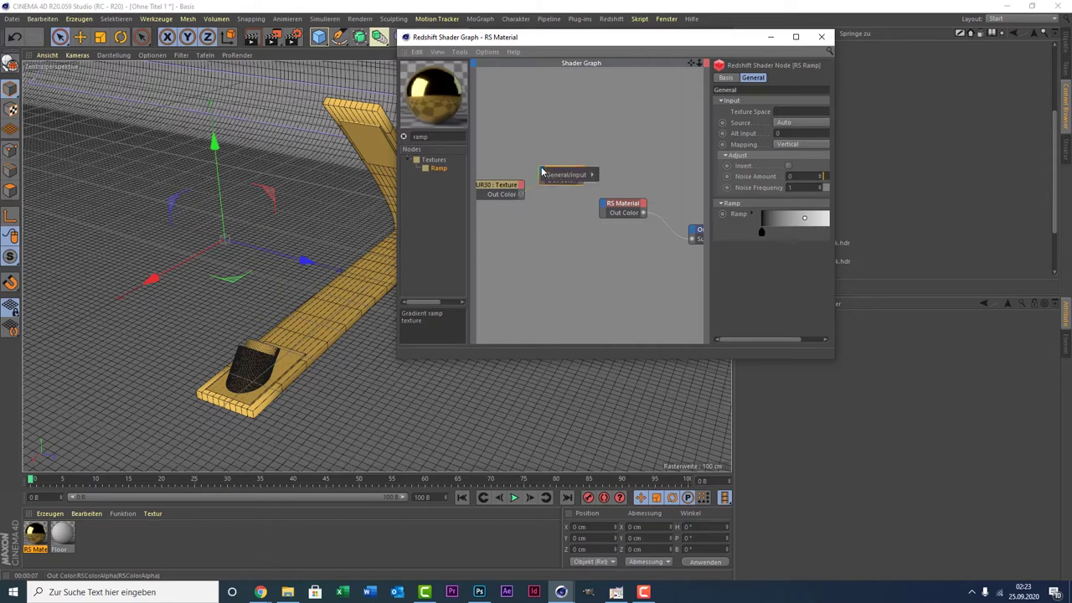
click(609, 175)
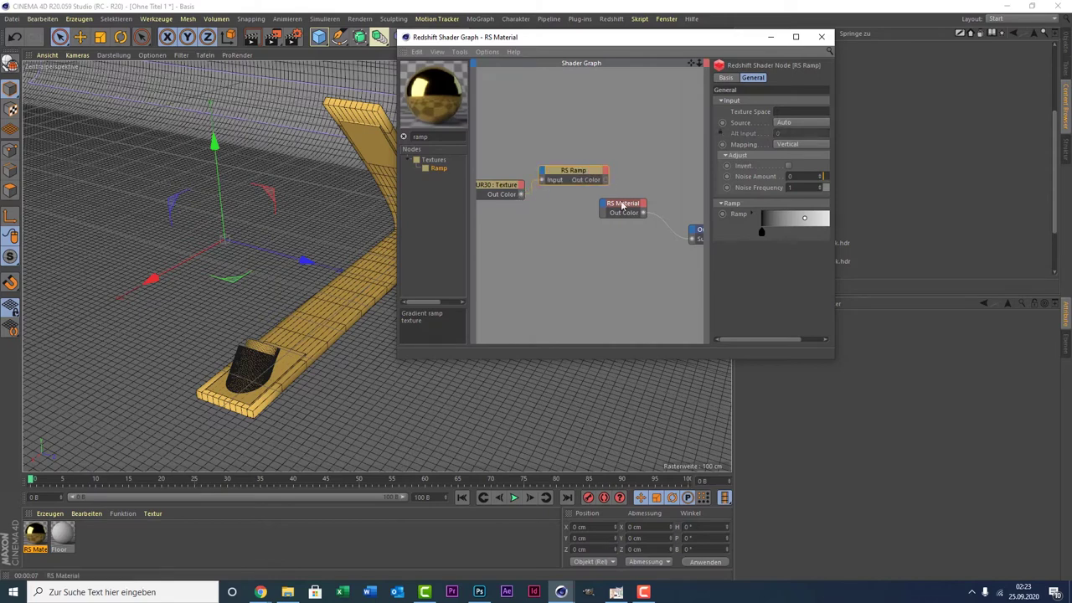
drag(622, 205, 655, 180)
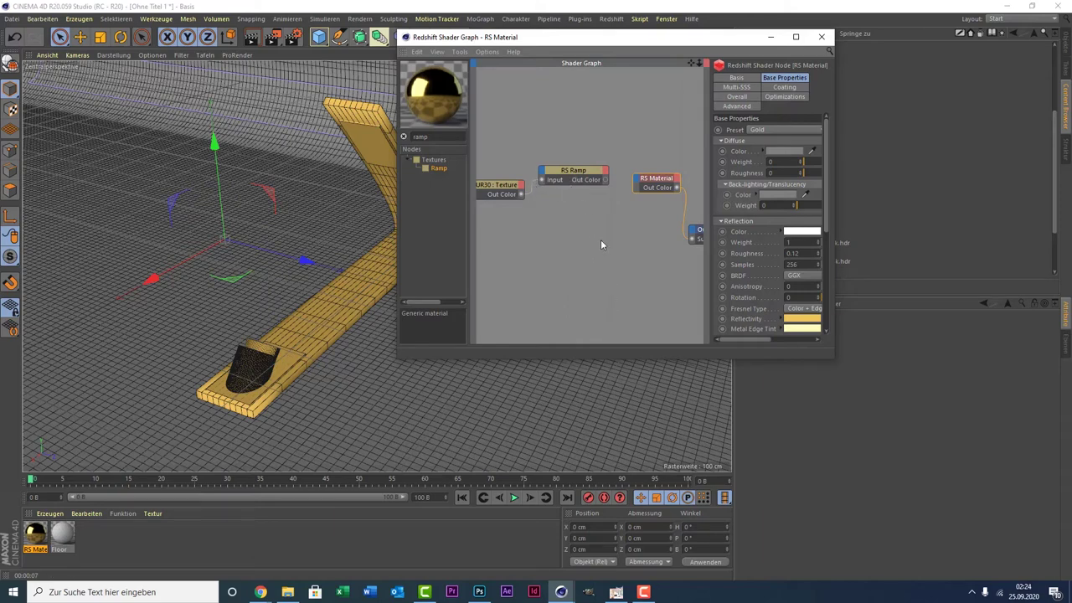
Frame the network, place Output beside RS Material, and drag the ramp's Out Color onto RS Material.
click(692, 64)
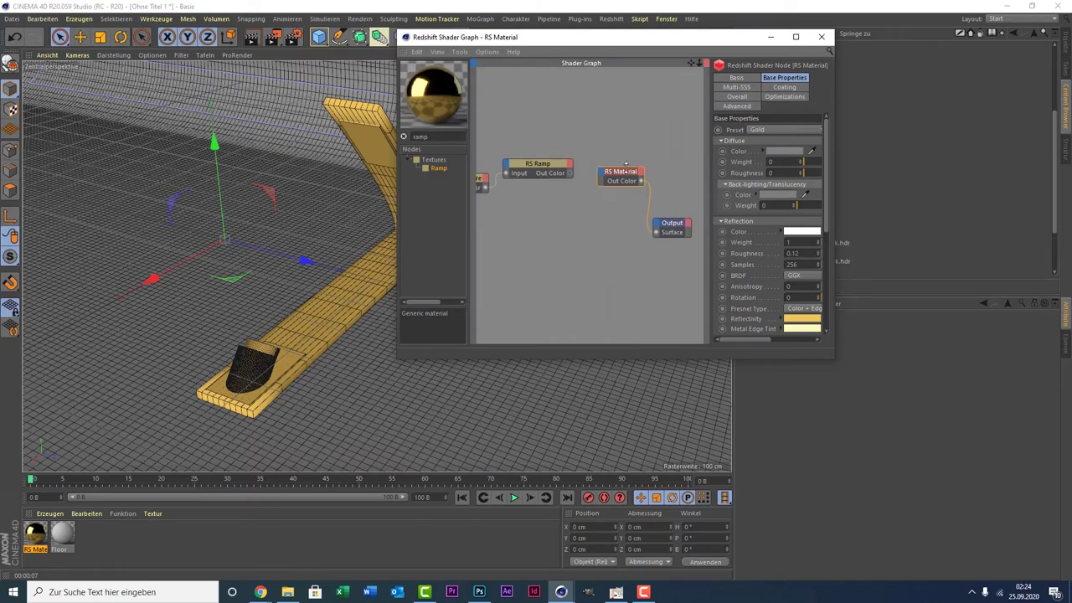
drag(626, 174, 628, 170)
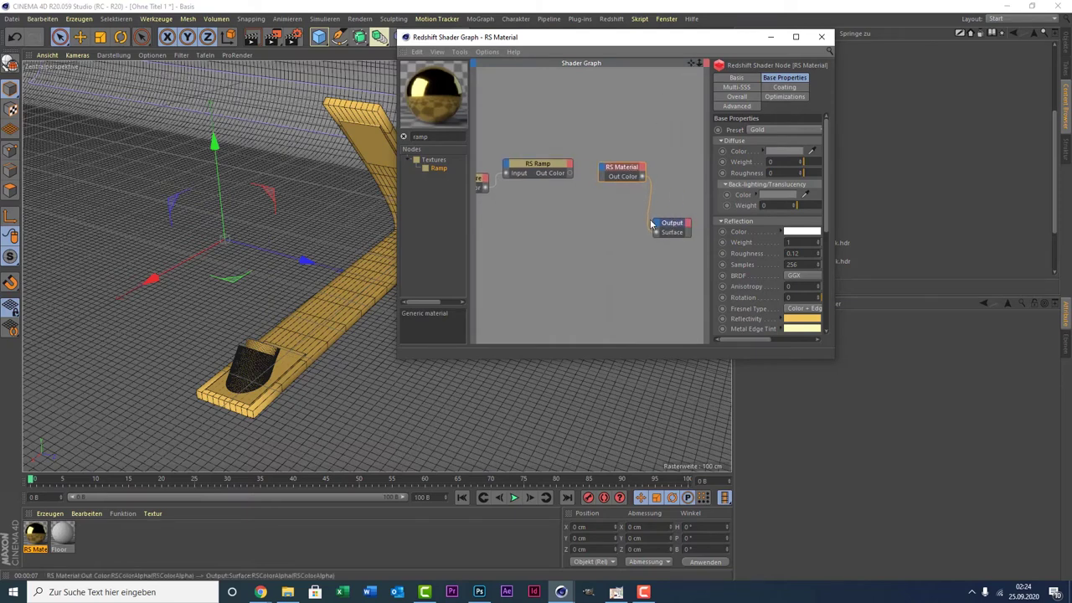
drag(675, 228, 684, 210)
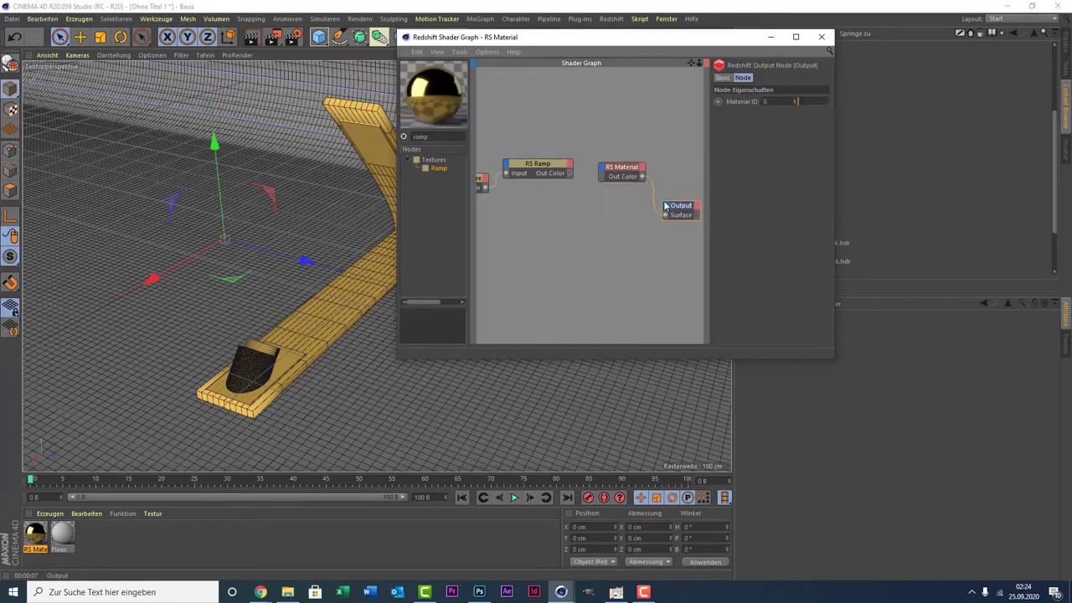
click(569, 172)
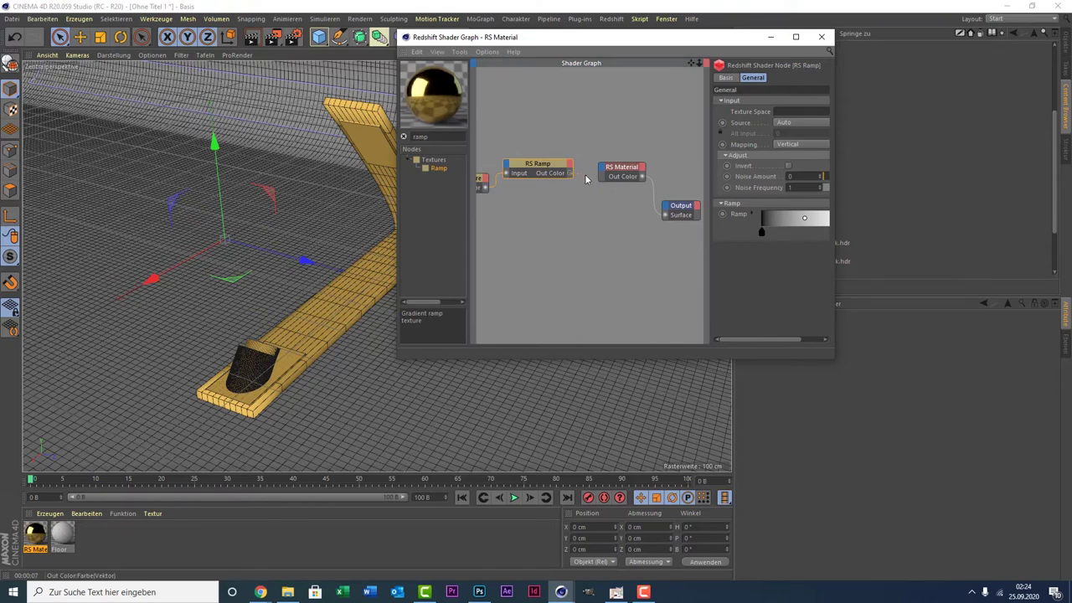
drag(583, 178, 599, 172)
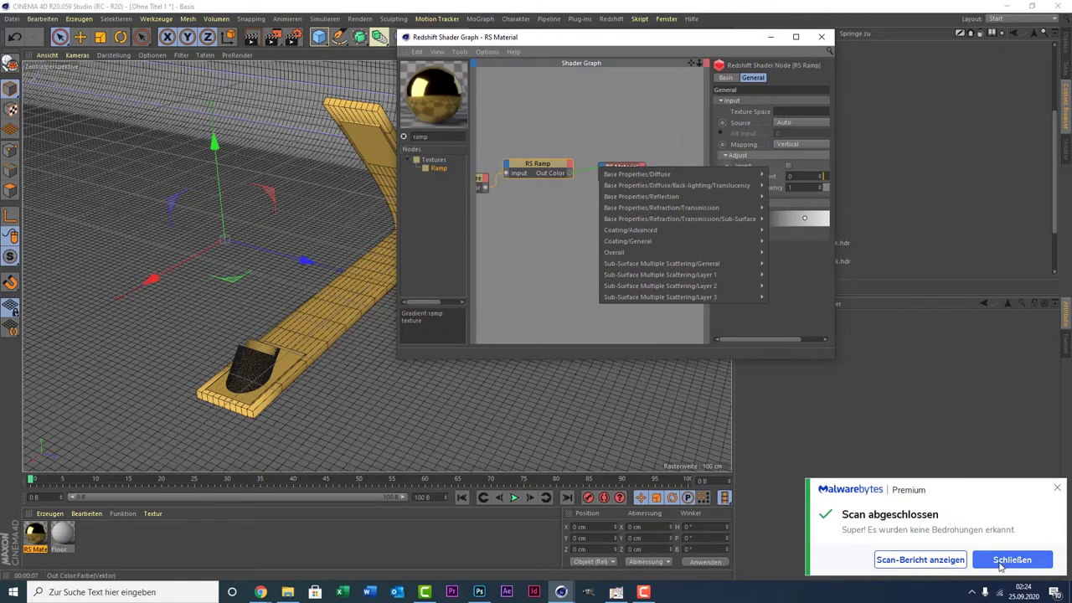
Connect the RS Ramp's Out Color to the RS Material's Refl Roughness.
click(999, 559)
drag(571, 175, 606, 171)
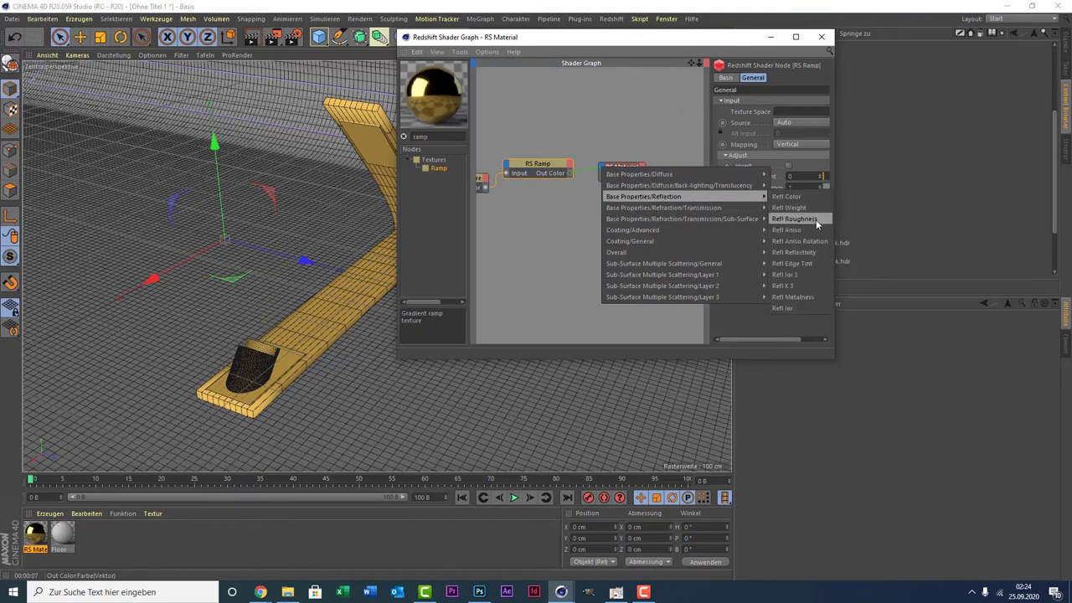
mouse_move(642, 196)
key(Escape)
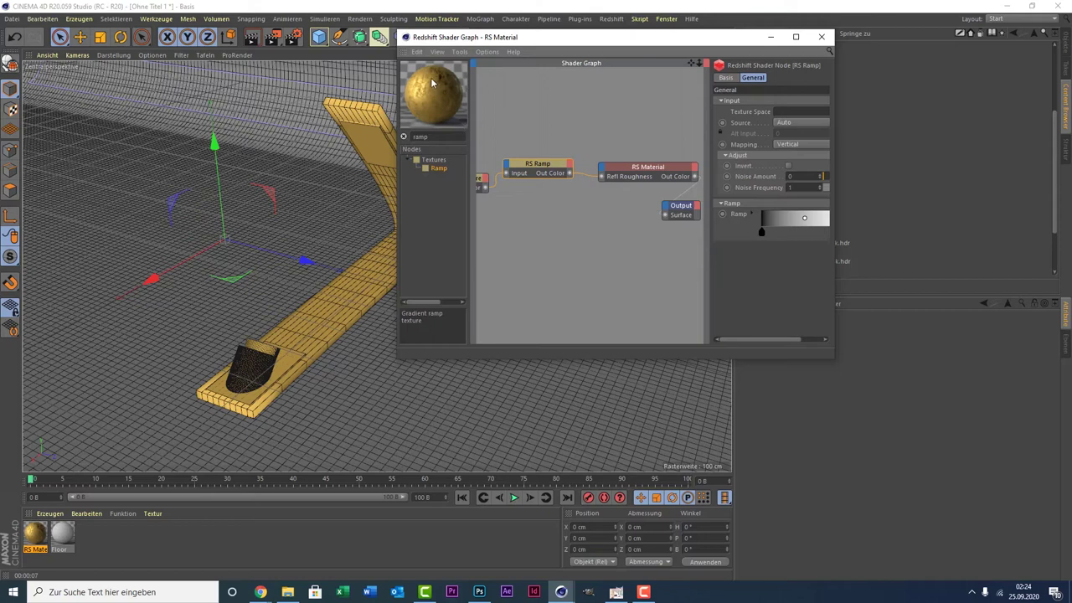
Start the interactive viewport render and select the handle's texture tag in the Object Manager.
drag(512, 41, 567, 72)
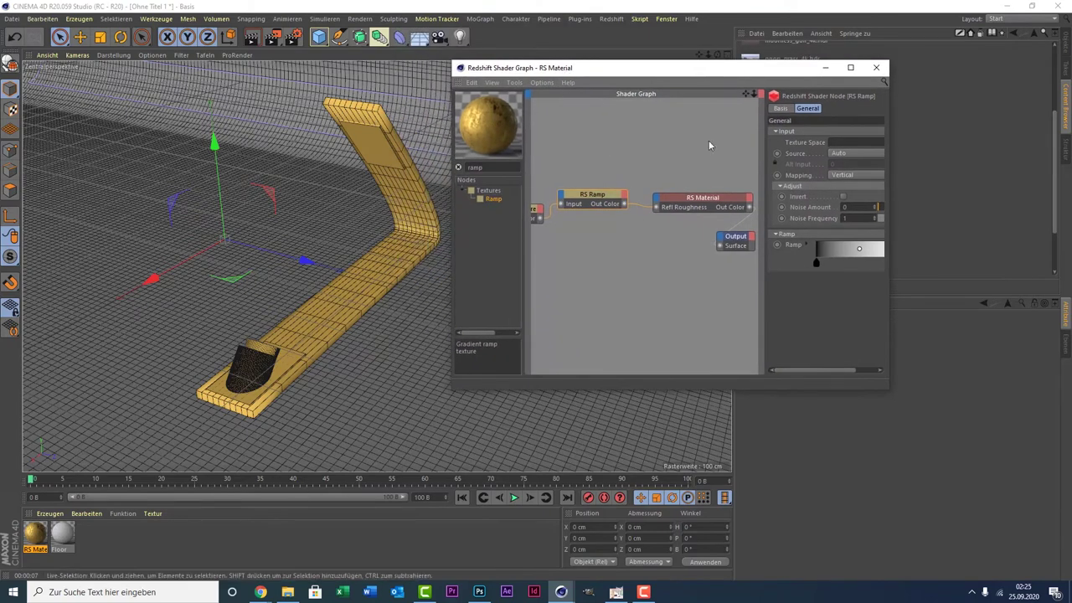
click(253, 37)
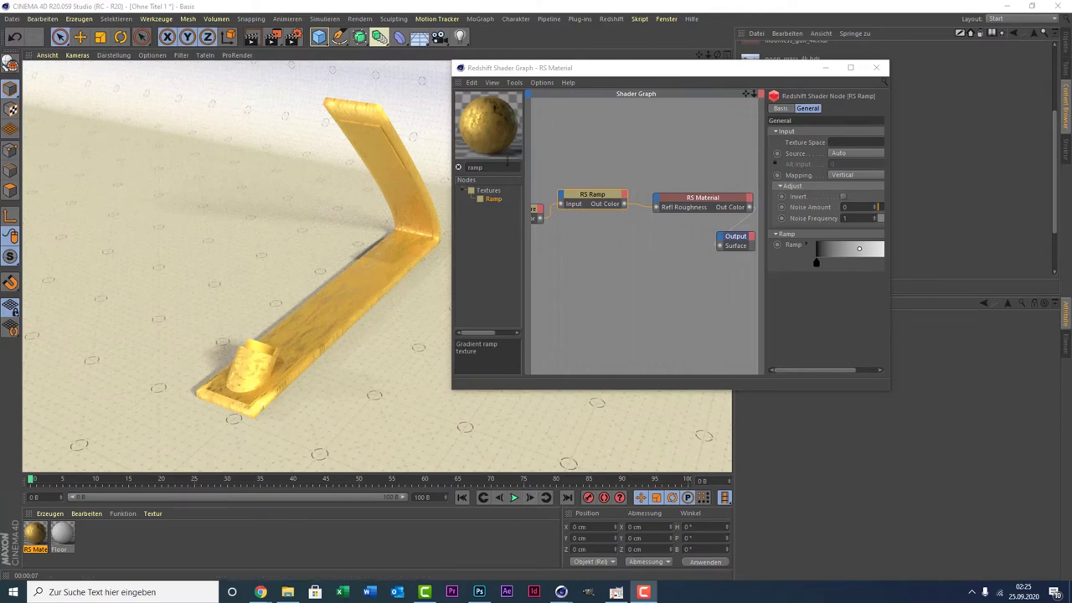
drag(585, 74, 577, 224)
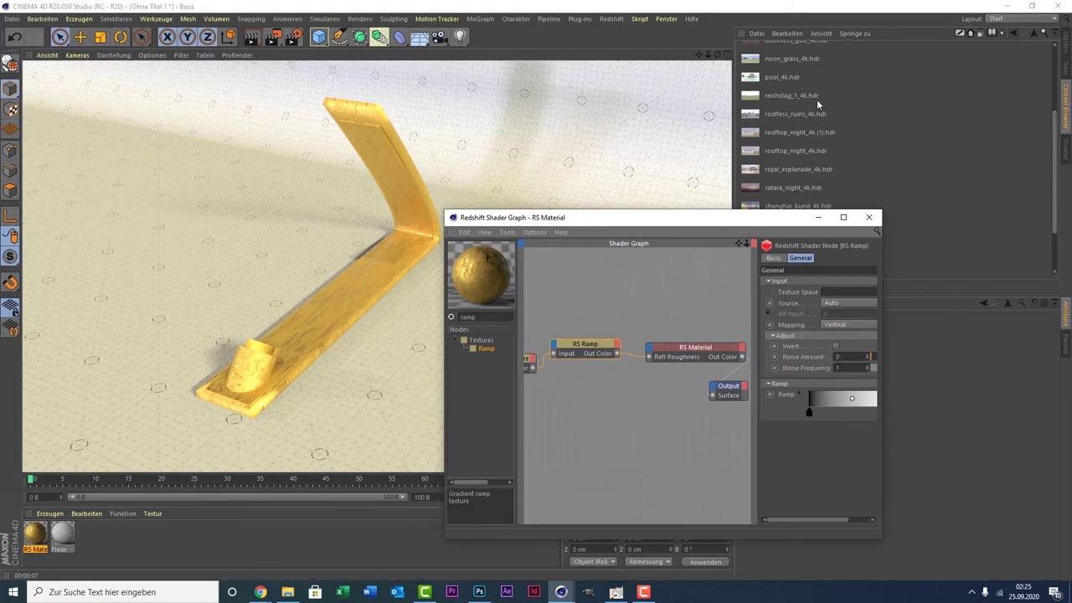
click(1064, 42)
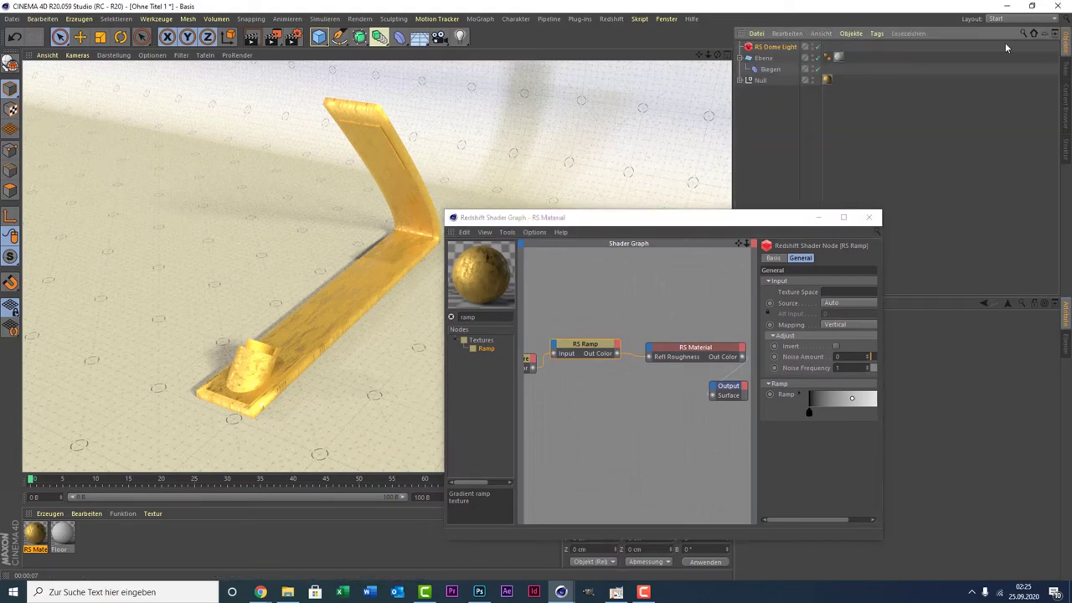
click(827, 79)
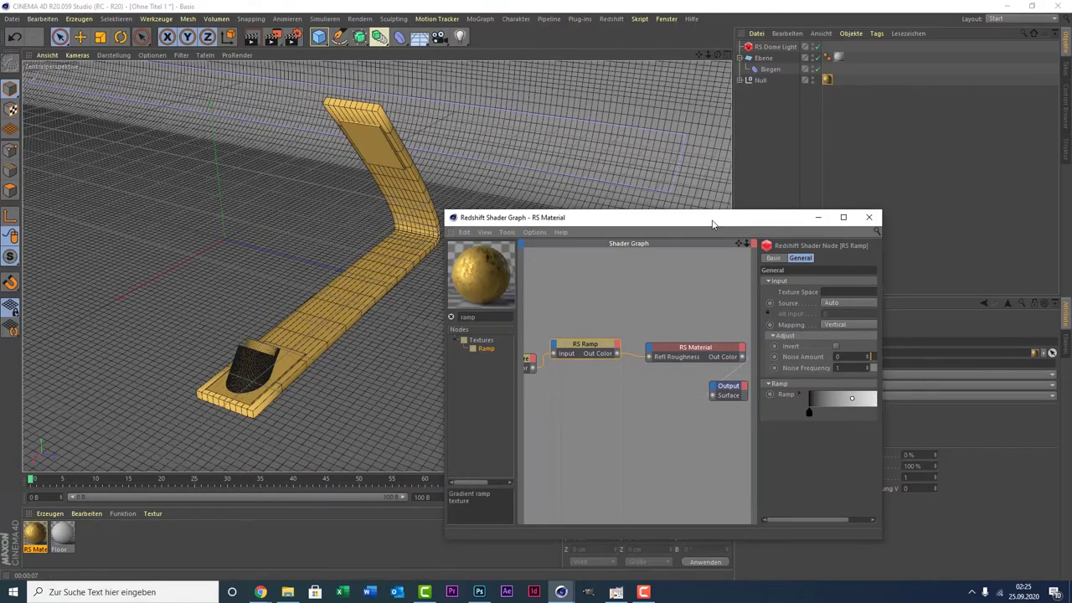
Set the texture tag's Projektion to Quader-Mapping and re-render the viewport preview.
drag(858, 292, 579, 193)
click(856, 375)
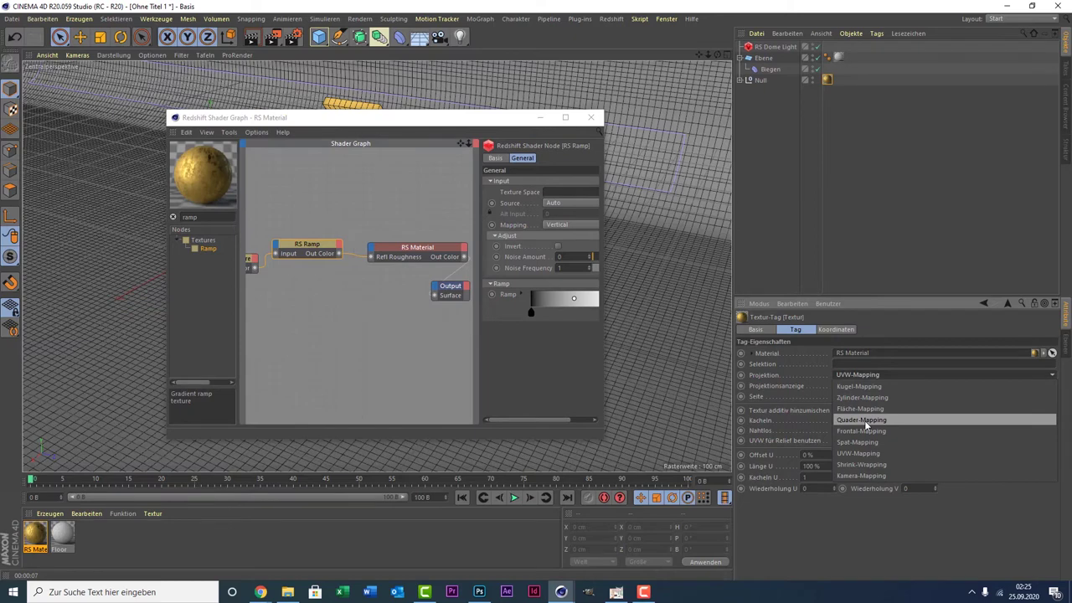
click(866, 425)
drag(431, 123, 700, 73)
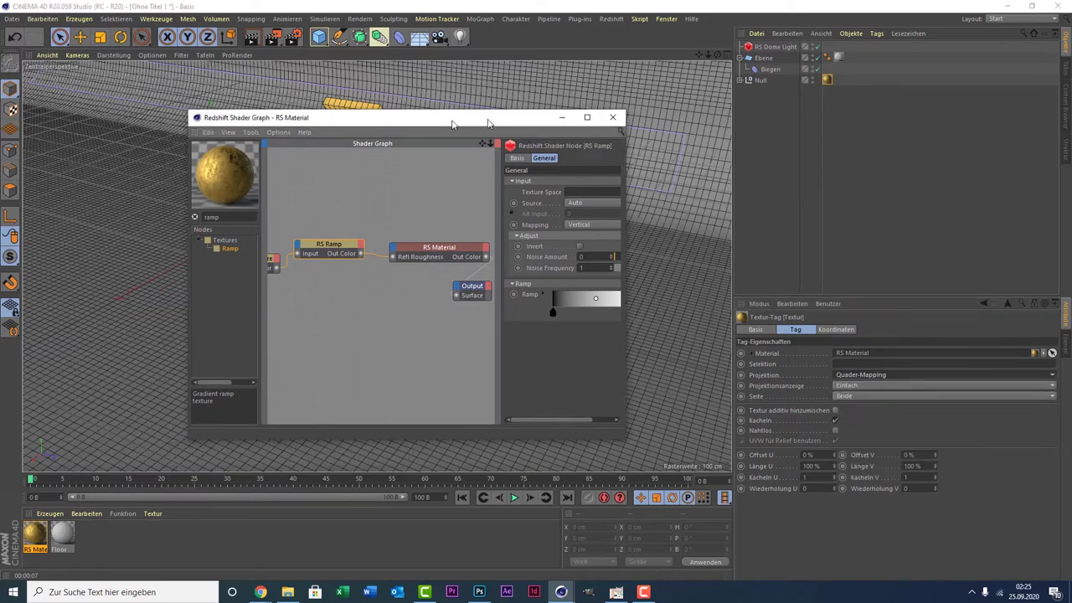
click(249, 38)
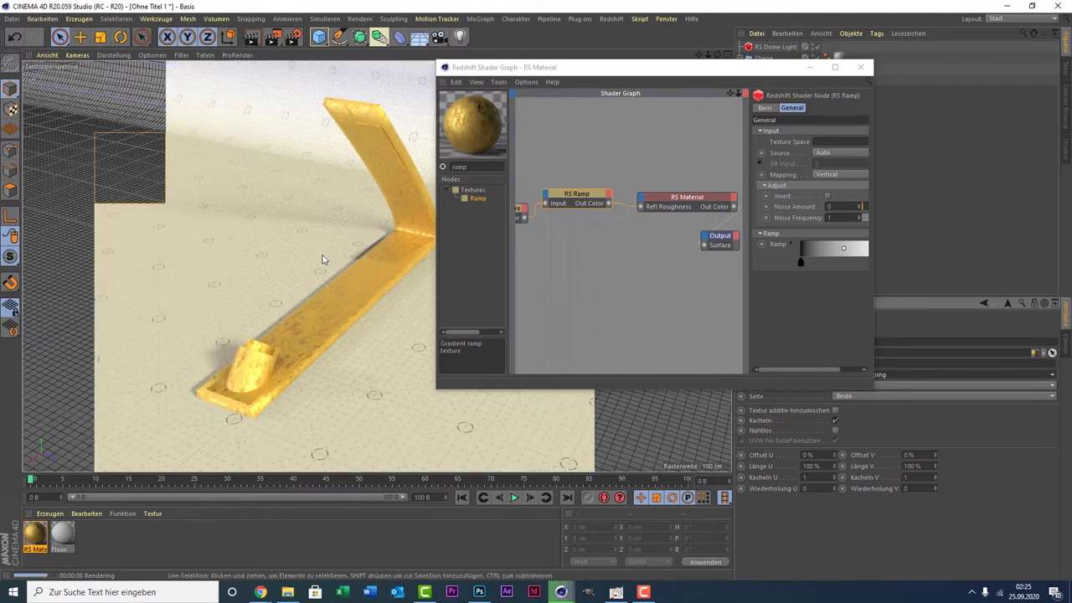
mouse_move(566, 71)
mouse_down()
mouse_move(614, 101)
mouse_move(608, 95)
mouse_up()
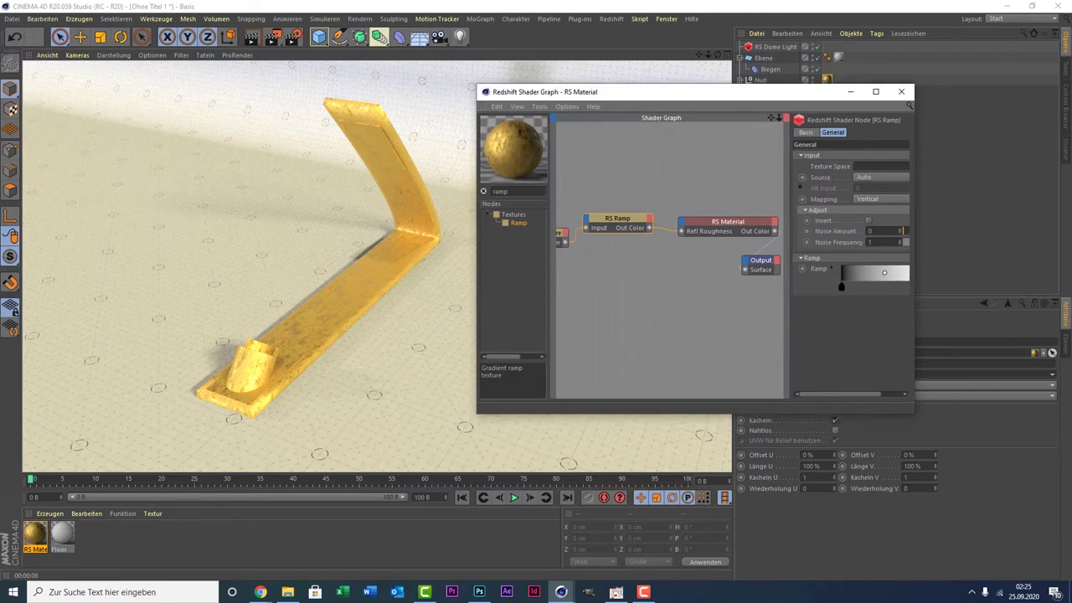
middle_drag(672, 121, 751, 121)
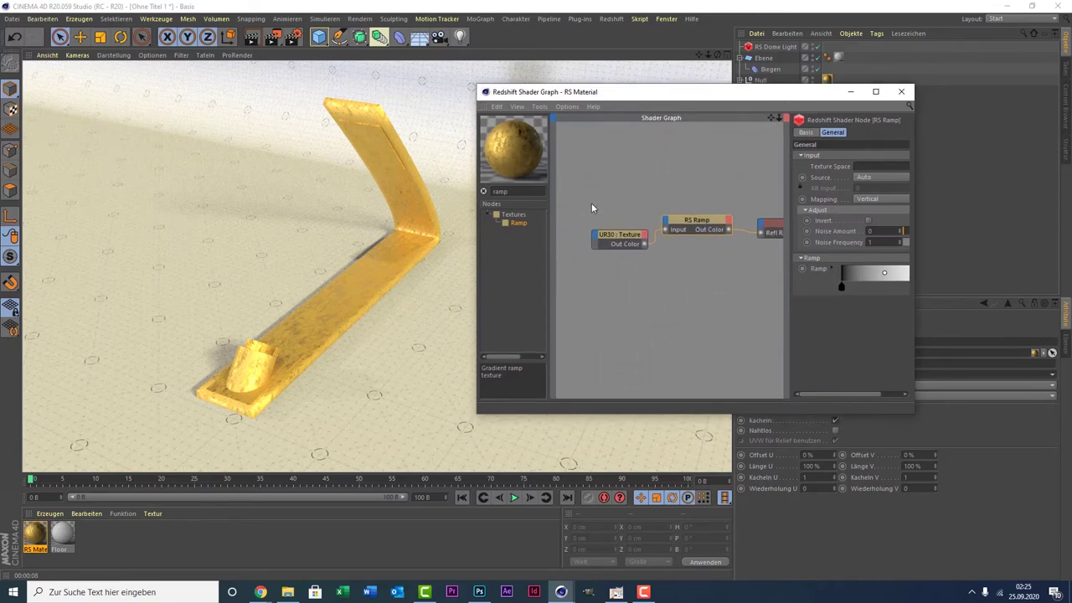
Load DSC_7670.JPG into the texture node's Path and re-render the viewport.
click(620, 239)
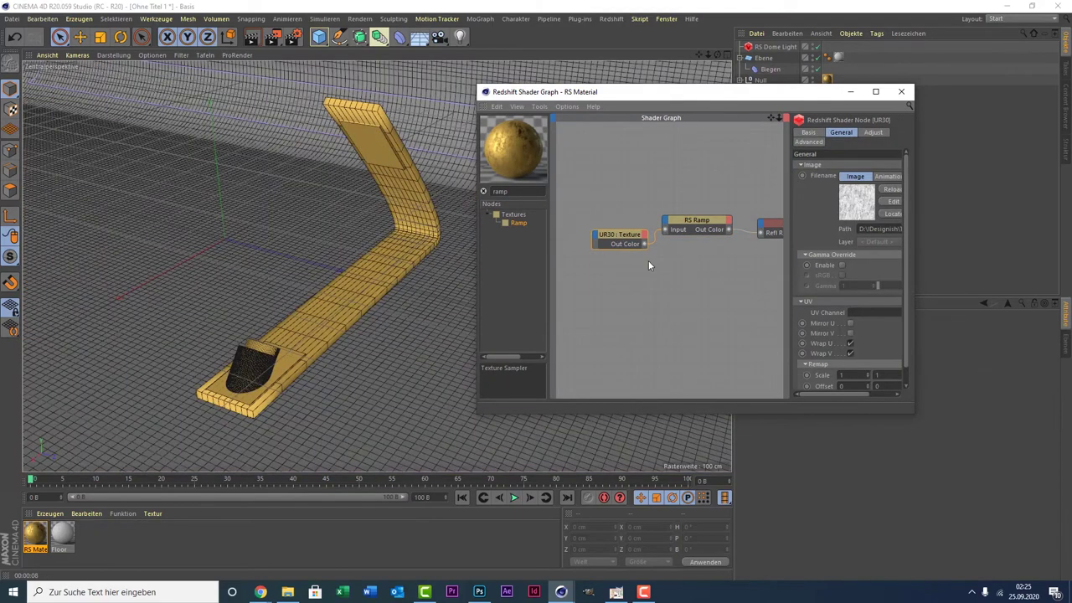
mouse_move(613, 243)
mouse_down()
mouse_move(602, 220)
mouse_move(608, 202)
mouse_up()
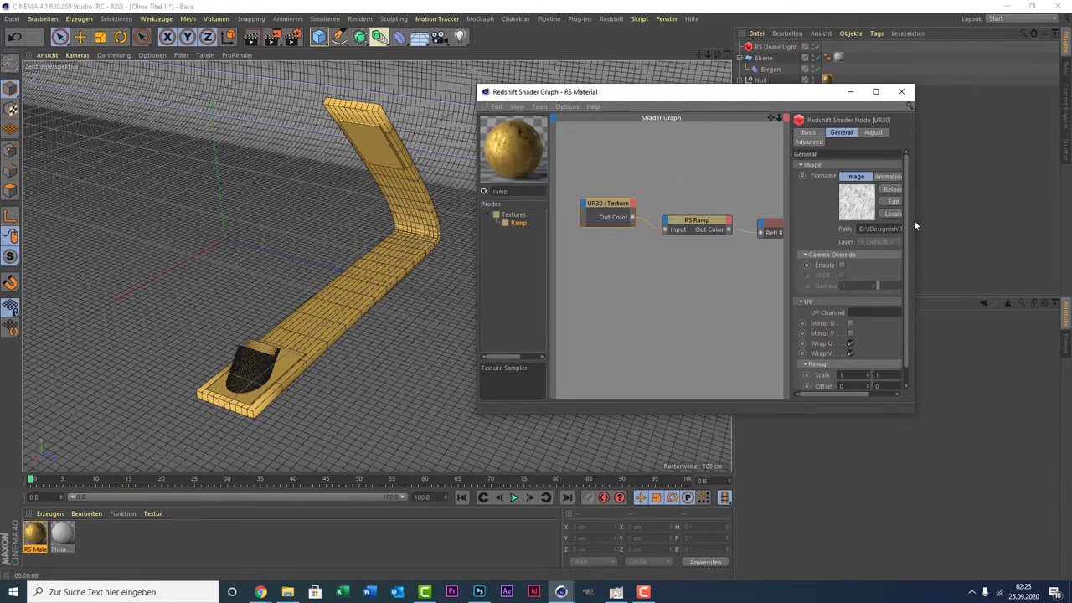
drag(914, 223, 997, 224)
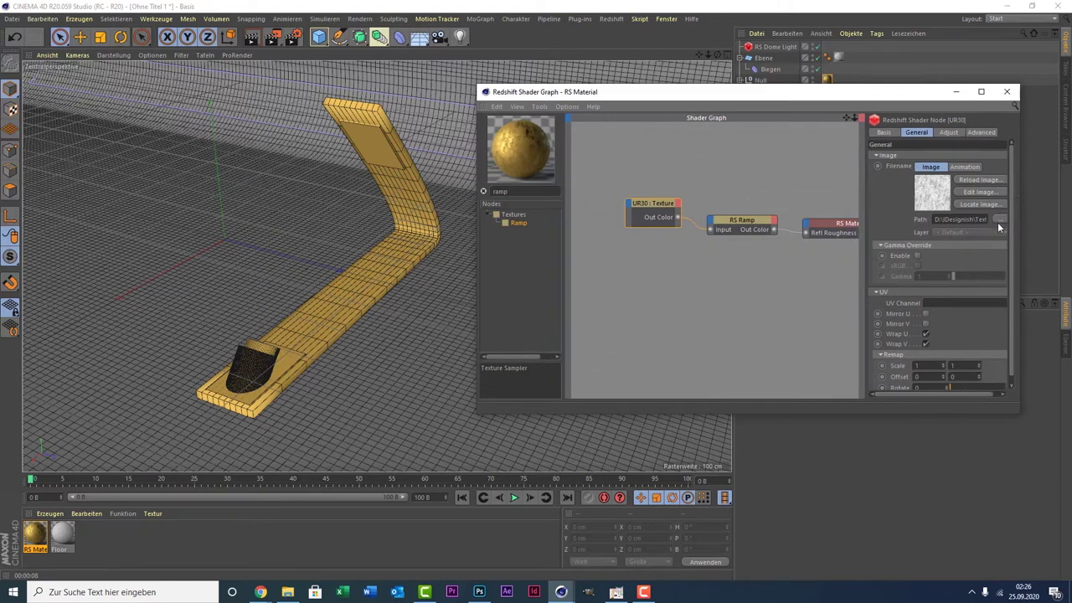
click(998, 218)
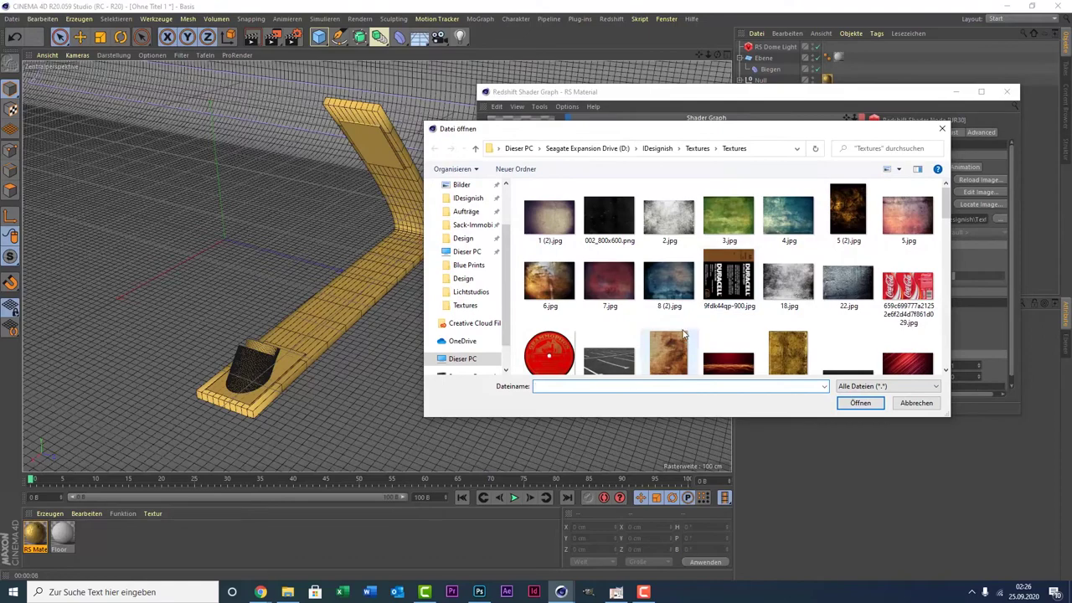
scroll(683, 342, down, 2)
scroll(754, 330, up, 1)
scroll(814, 322, down, 1)
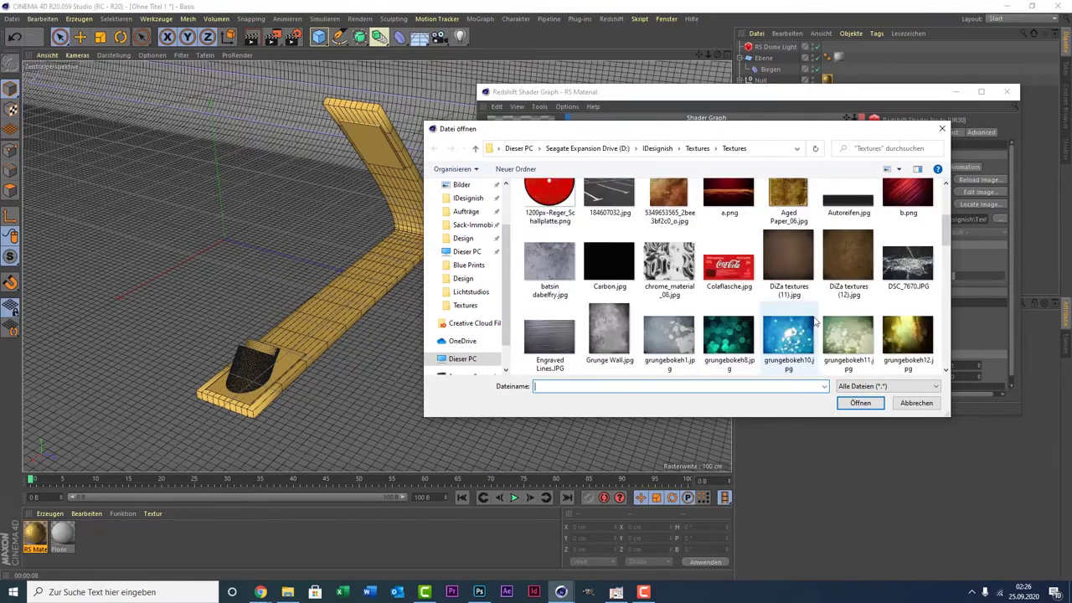
double_click(907, 264)
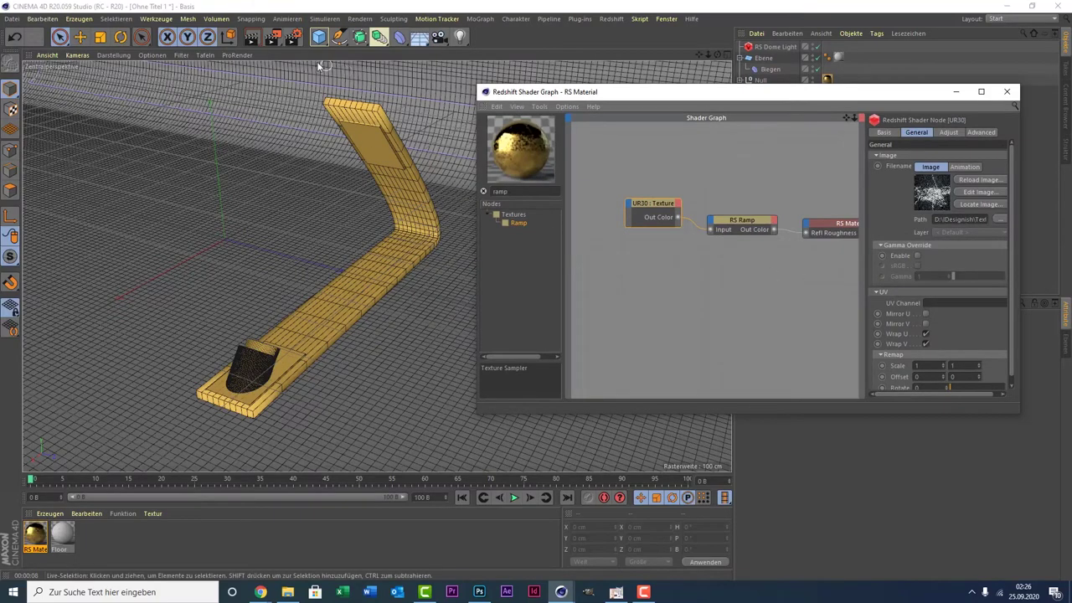
click(252, 40)
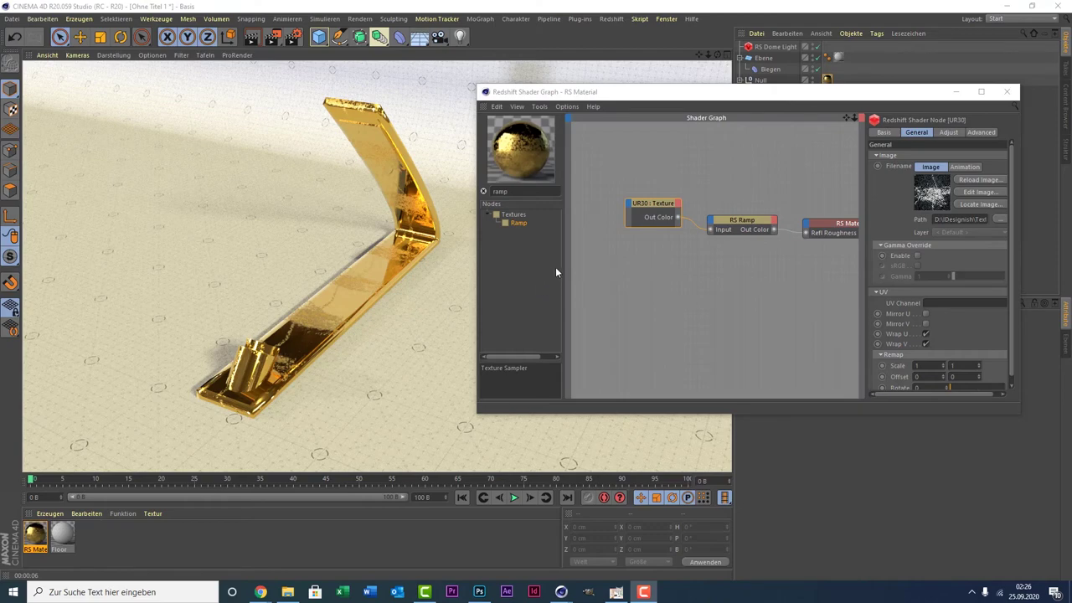
Select the RS Ramp node, open the Redshift RenderView on the left, and render the handle.
click(735, 229)
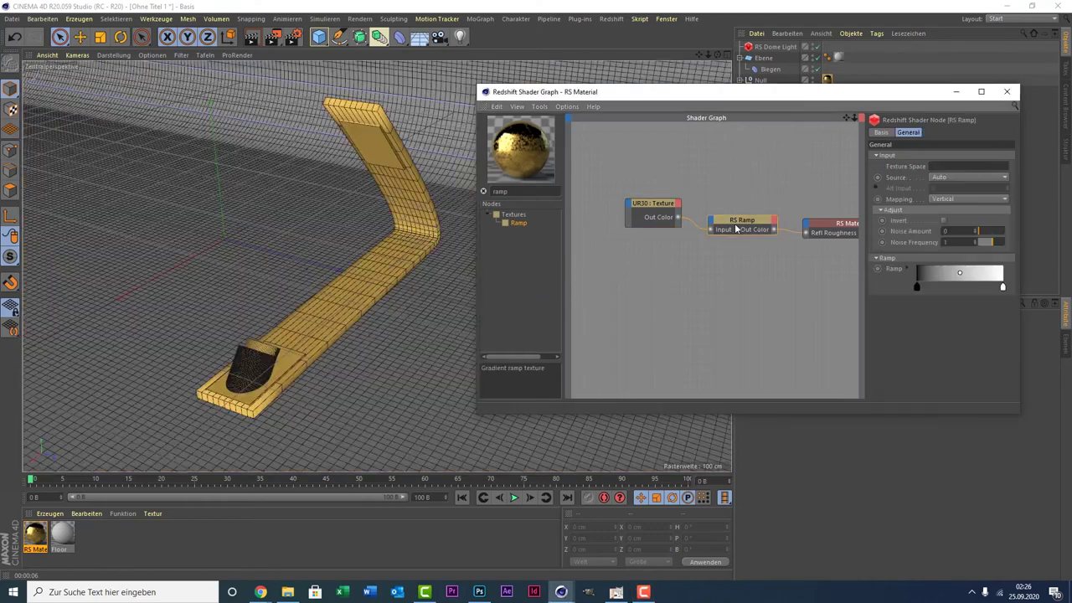
click(611, 19)
click(652, 99)
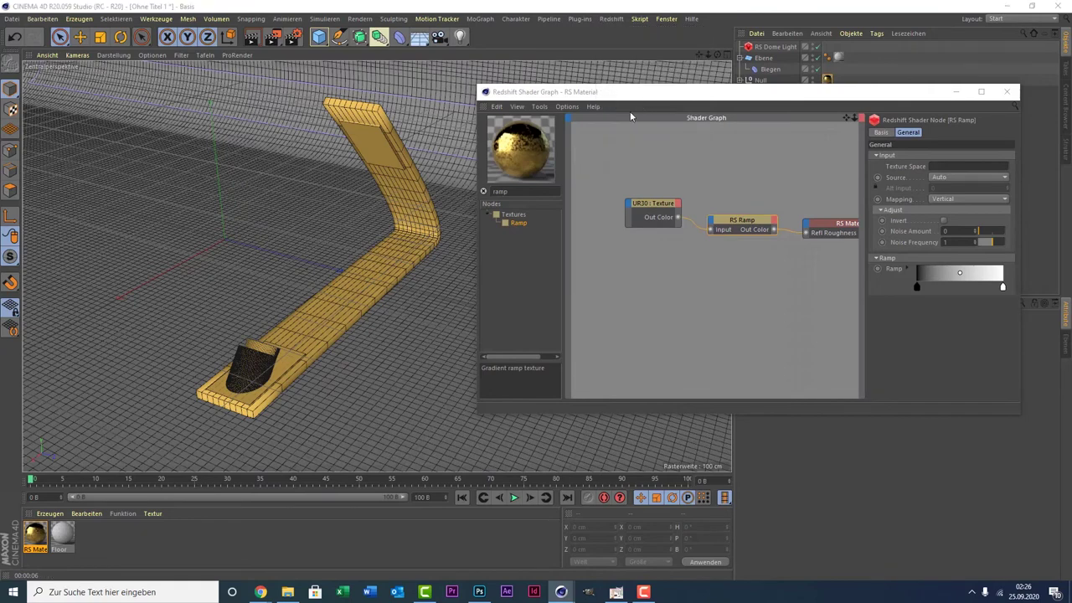
mouse_move(751, 89)
mouse_down()
mouse_move(132, 86)
mouse_move(157, 69)
mouse_up()
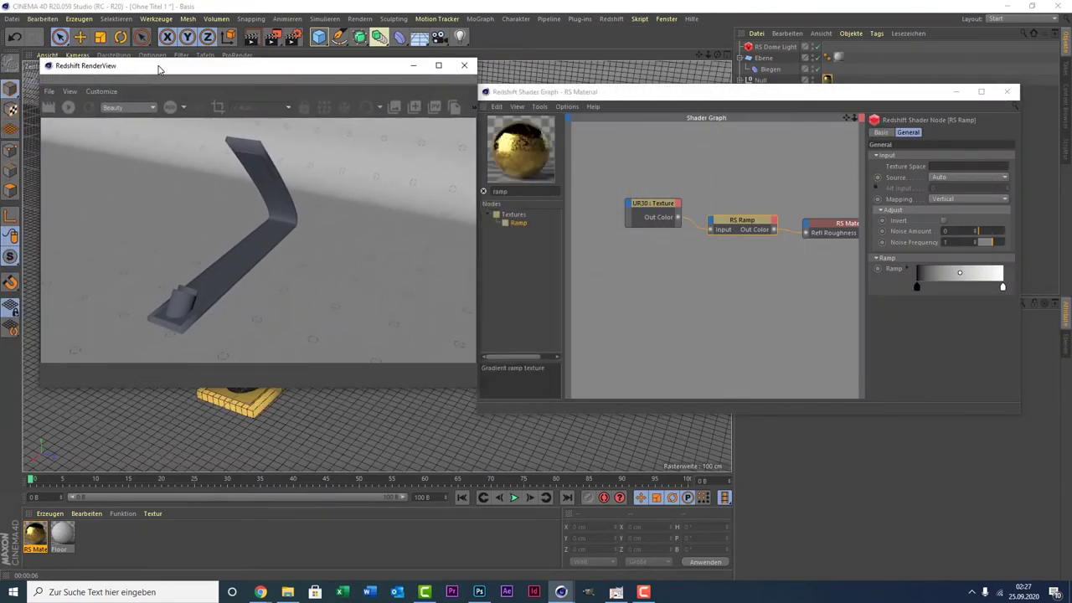
click(69, 108)
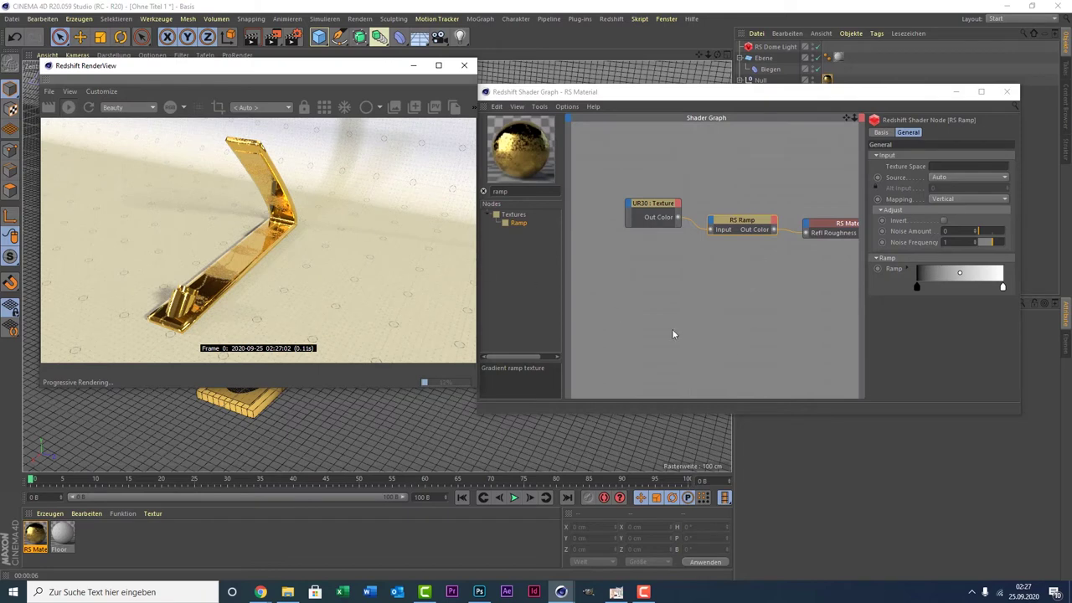
click(725, 234)
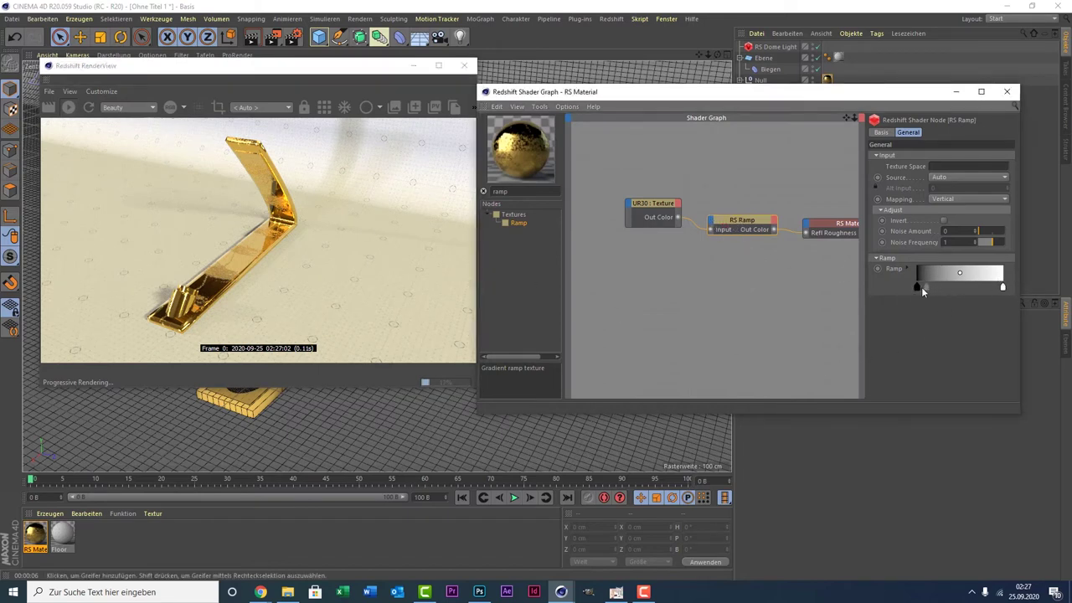
mouse_move(916, 287)
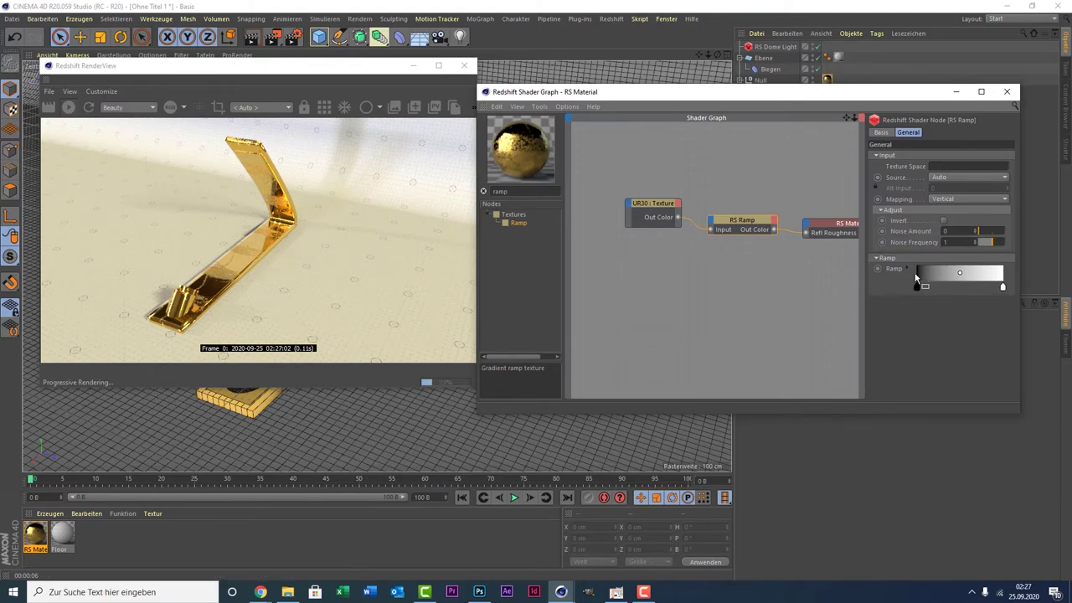
Change the ramp's black left knot to a 59% V grey in the Farbverlaufsgreifer dialog.
click(959, 287)
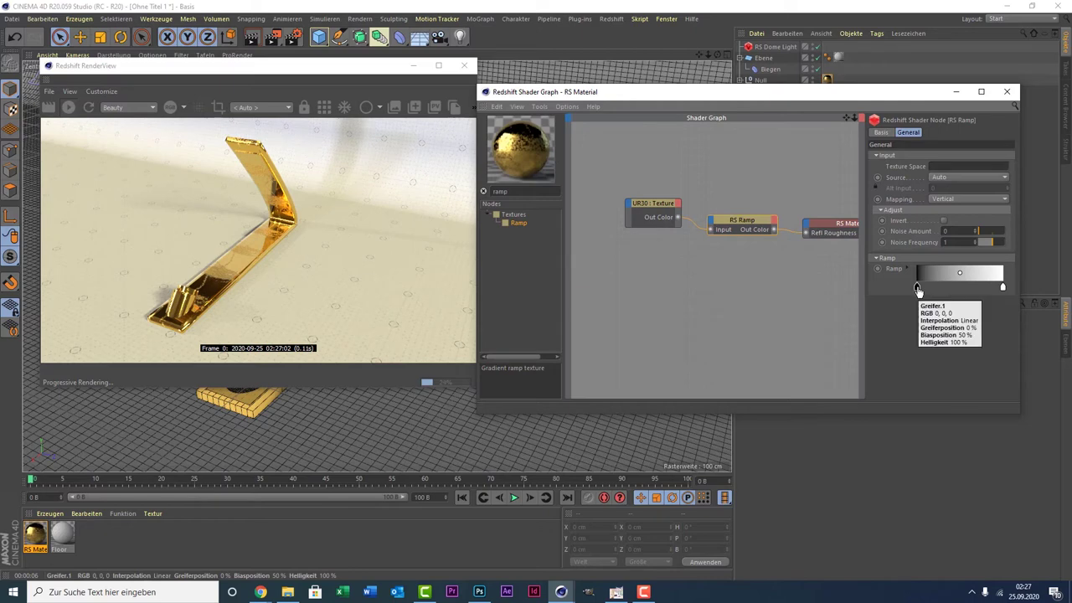
key(ctrl+z)
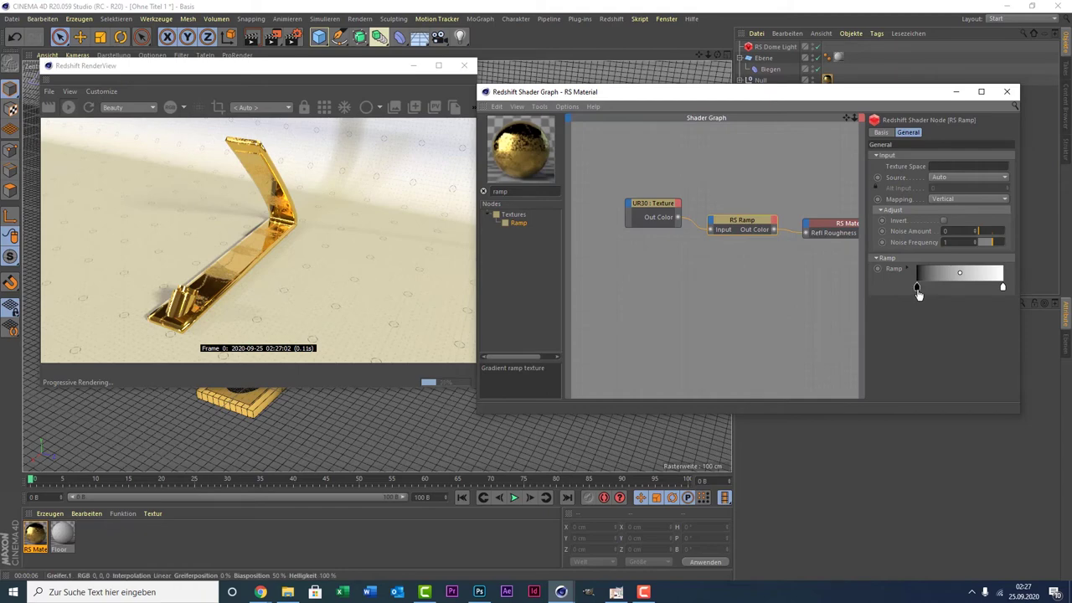
double_click(917, 288)
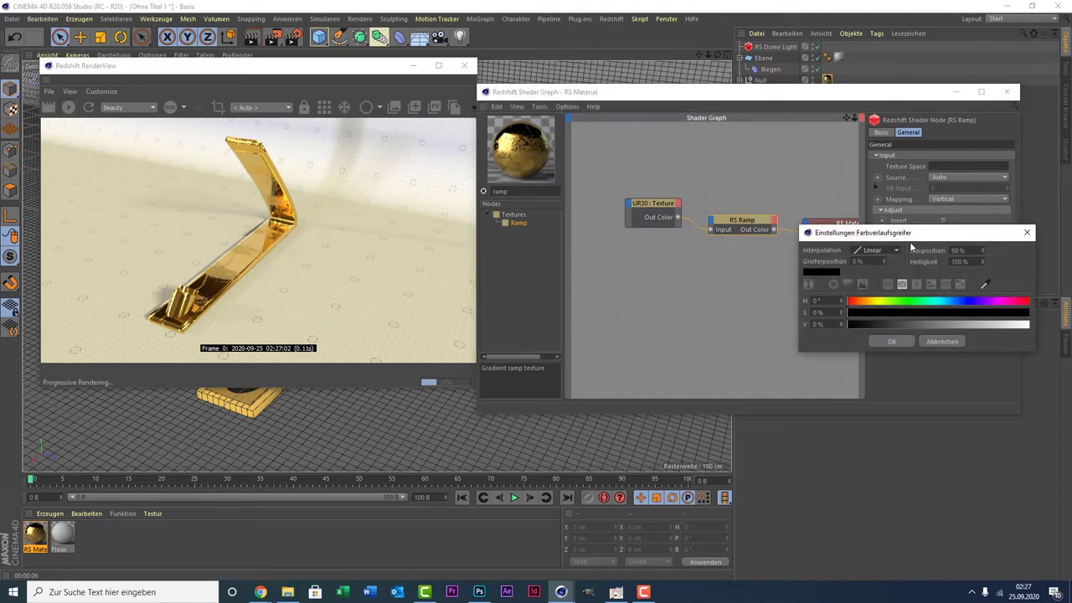
drag(886, 232, 675, 138)
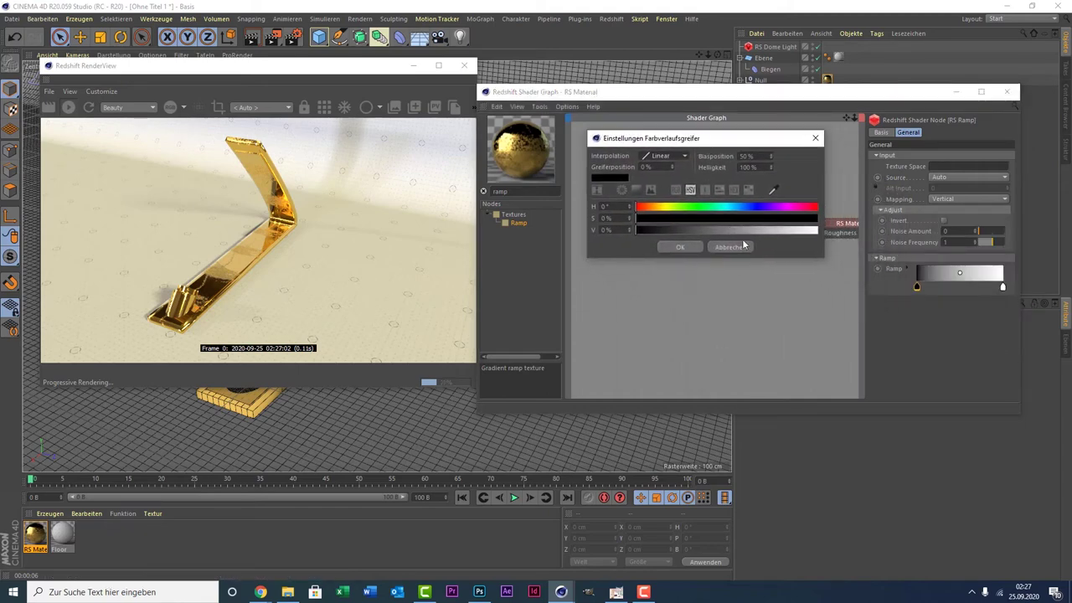
click(742, 231)
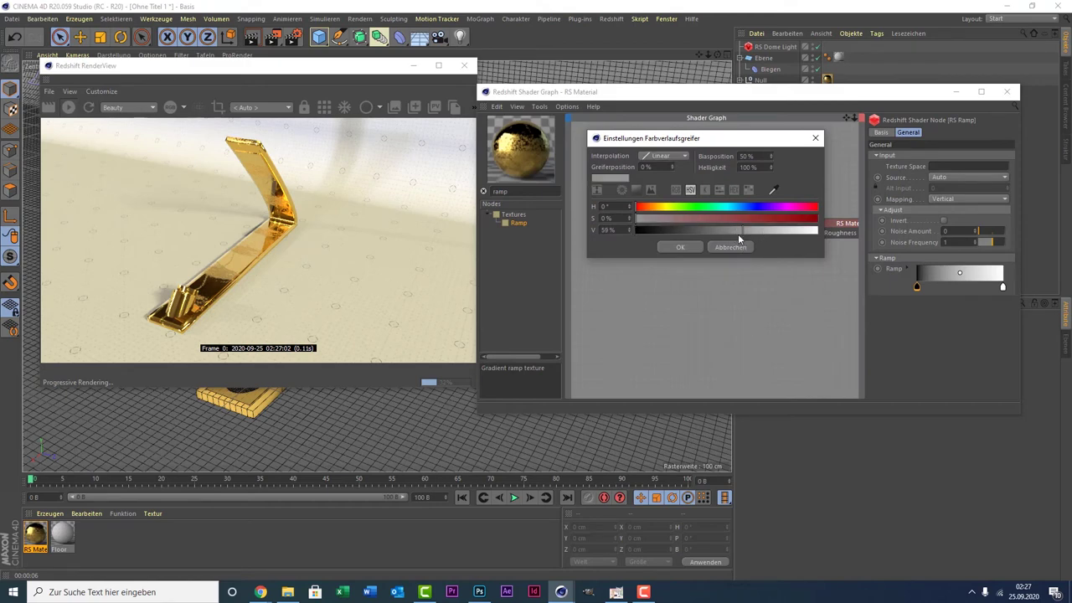
click(680, 246)
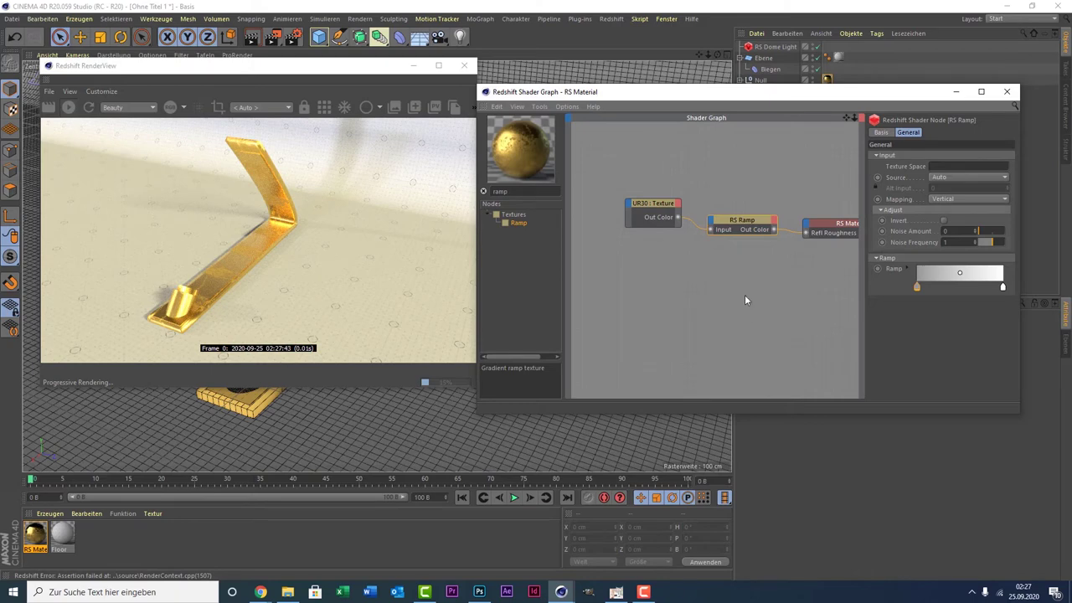
Browse from the UR30 Texture node's Path to the IDesignish > Textures > Textures folder.
click(660, 212)
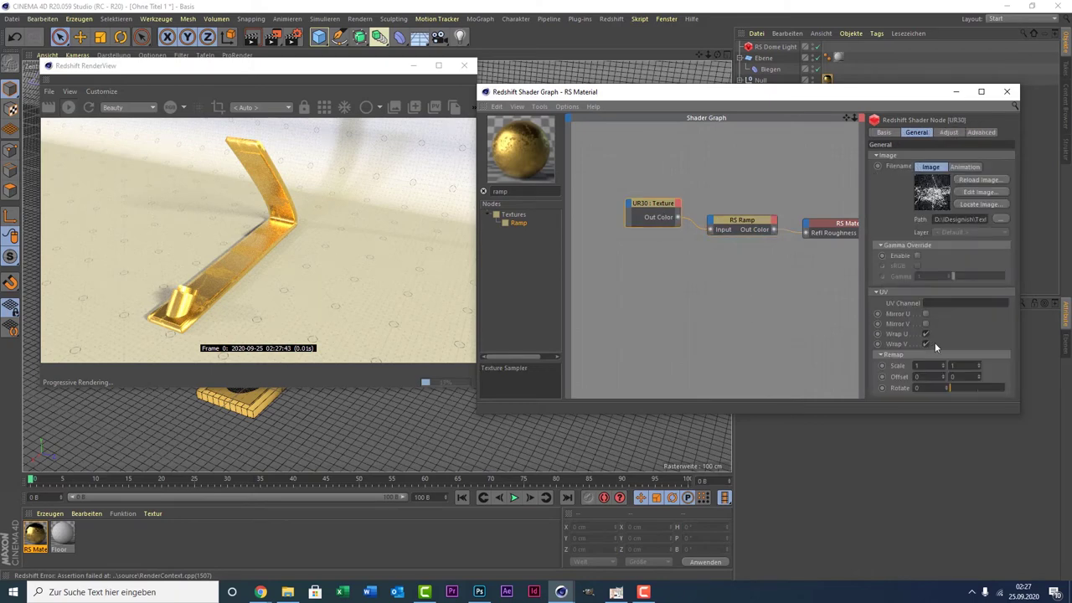
click(1000, 219)
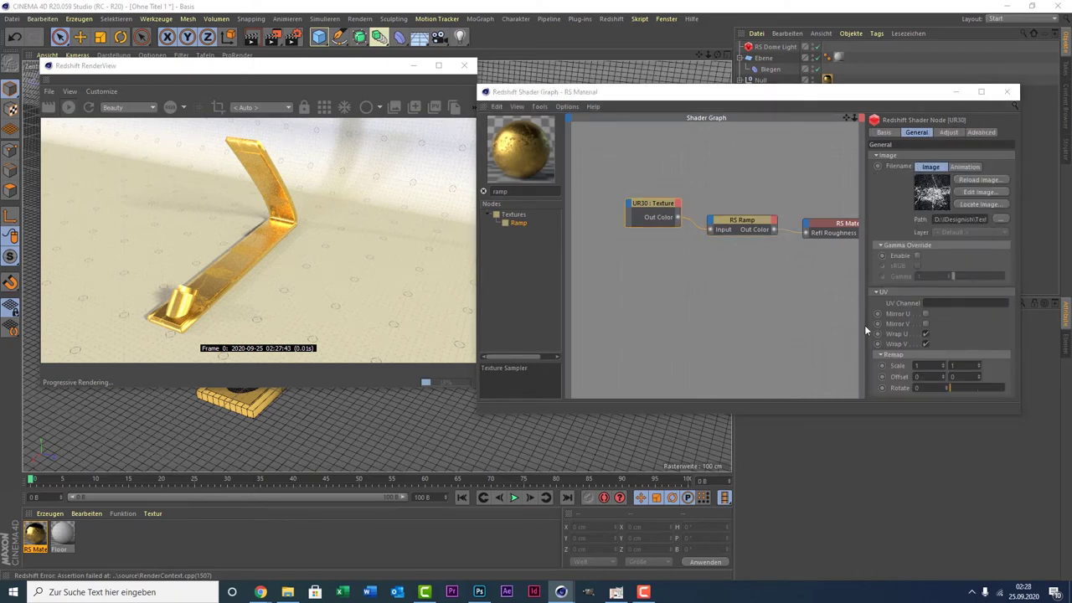
scroll(729, 276, down, 2)
scroll(713, 267, down, 1)
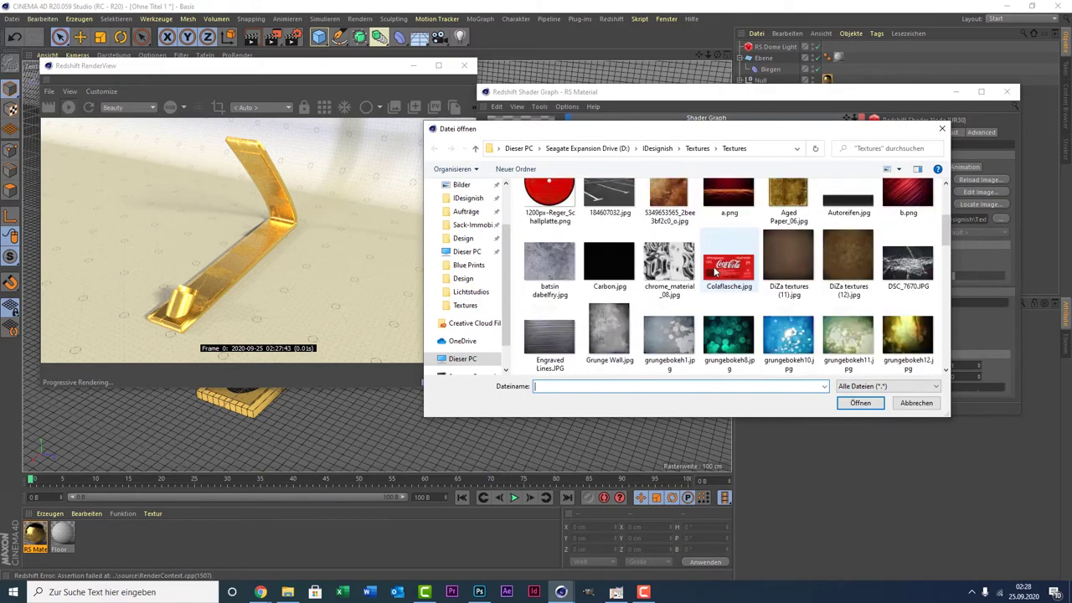
scroll(713, 267, up, 2)
click(698, 148)
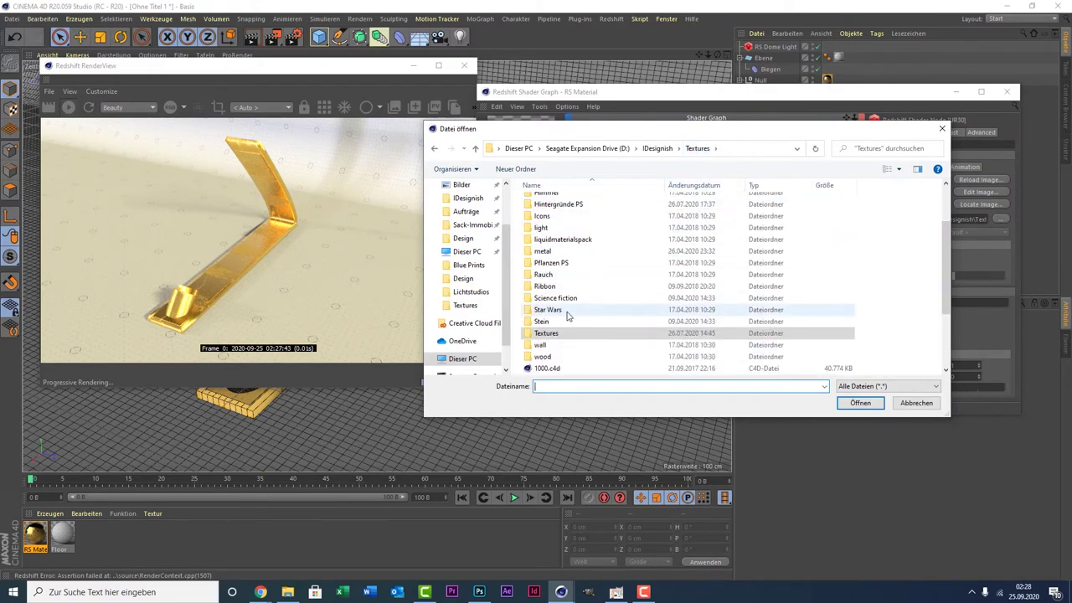
scroll(569, 321, down, 1)
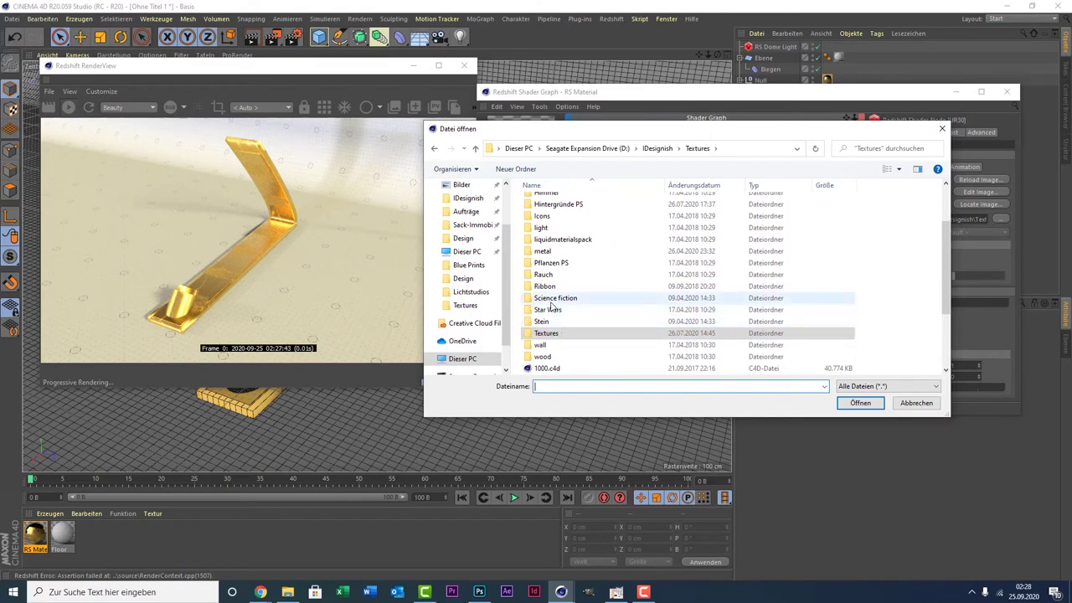
double_click(559, 335)
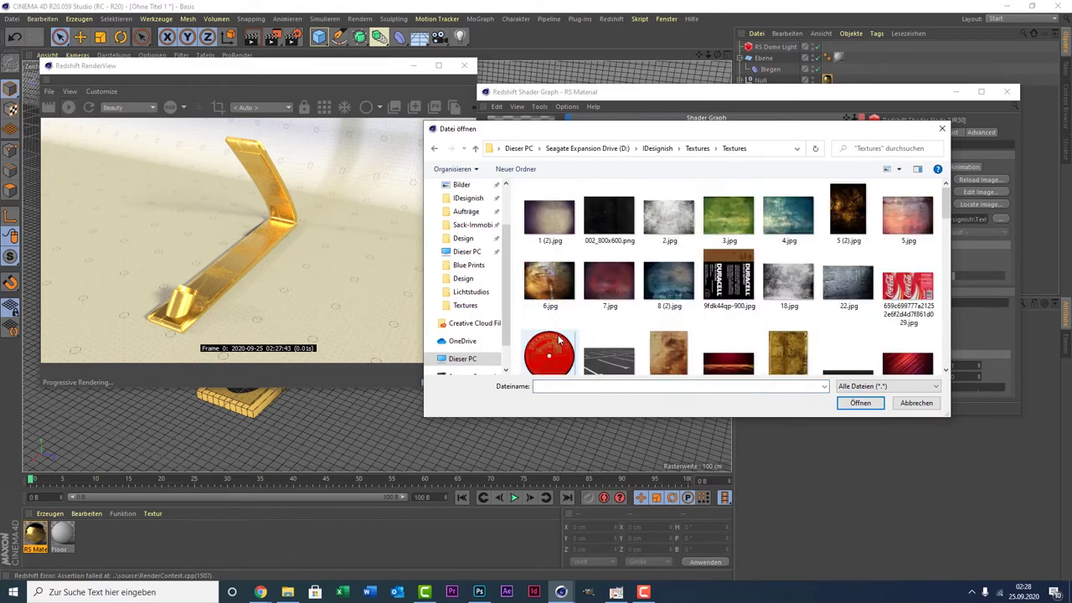
Load Wall Splatters.jpg as the roughness texture image.
scroll(670, 264, down, 5)
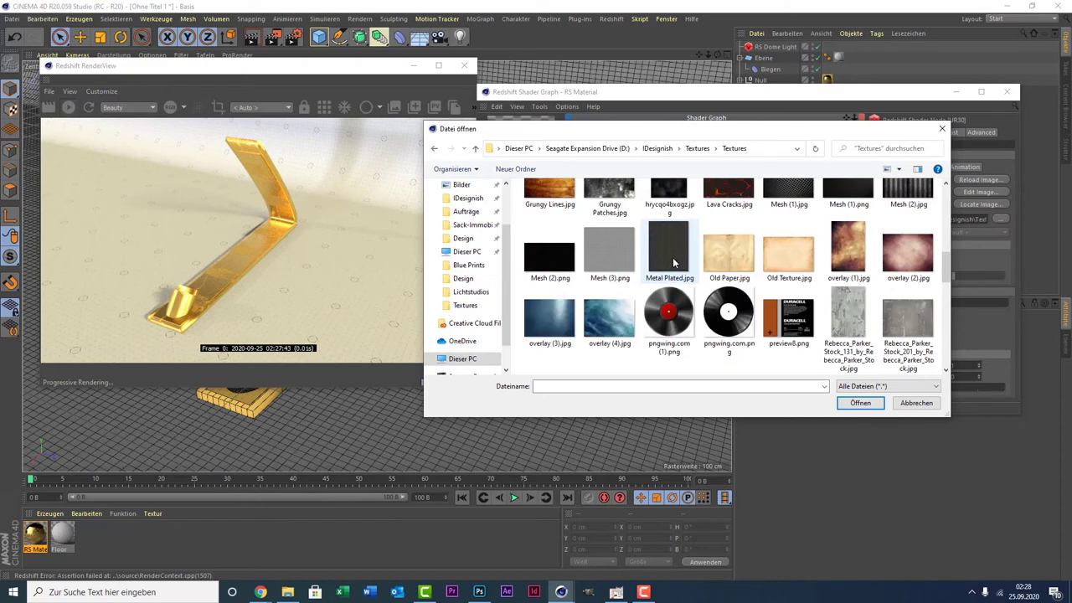
scroll(673, 264, down, 2)
scroll(673, 264, down, 1)
scroll(673, 264, down, 3)
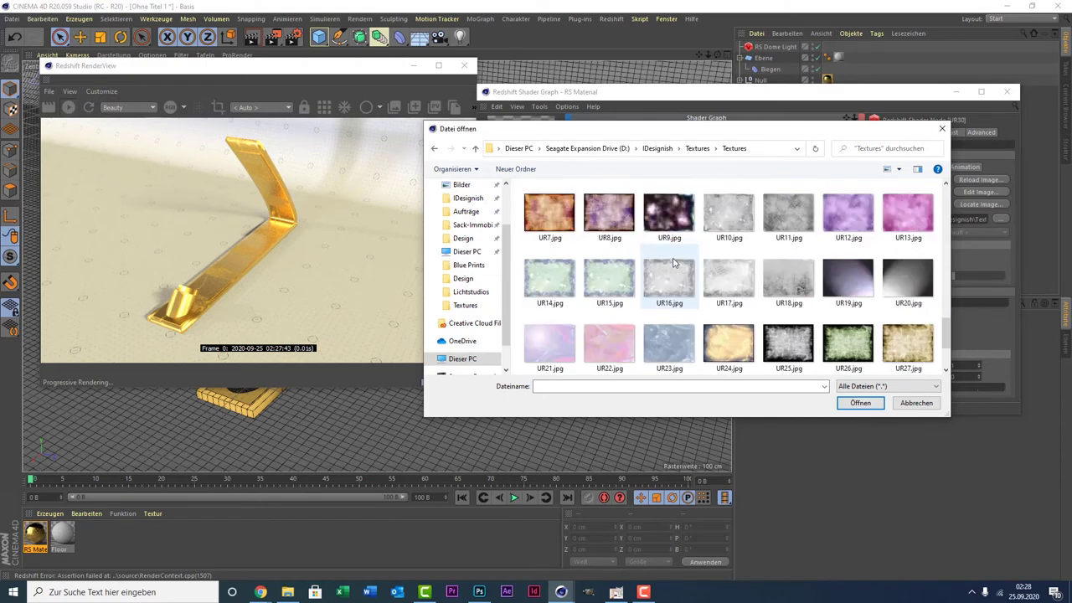
scroll(673, 264, down, 1)
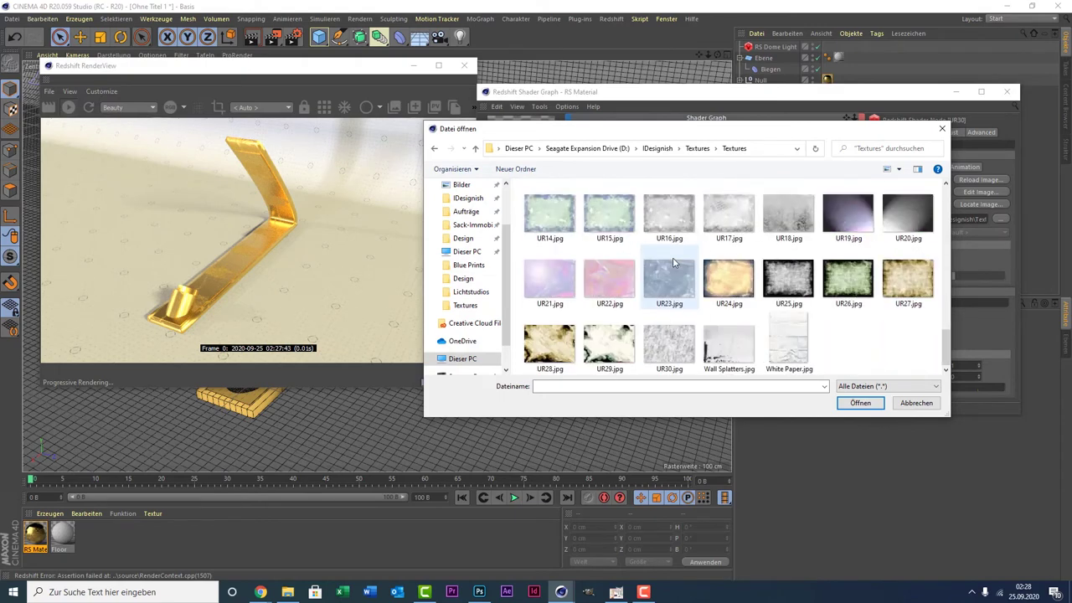
click(728, 343)
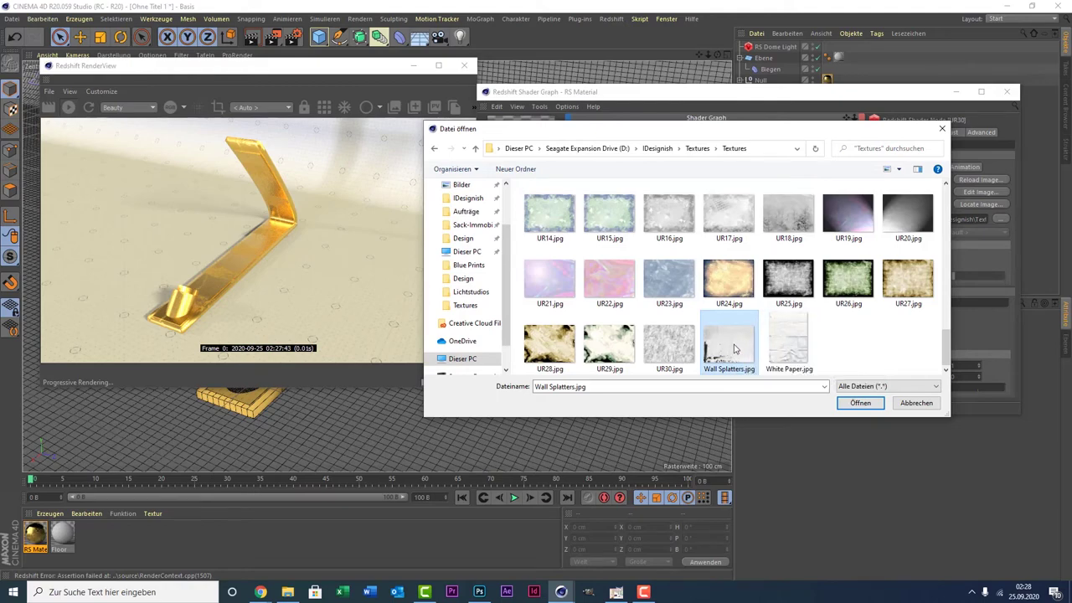
double_click(731, 345)
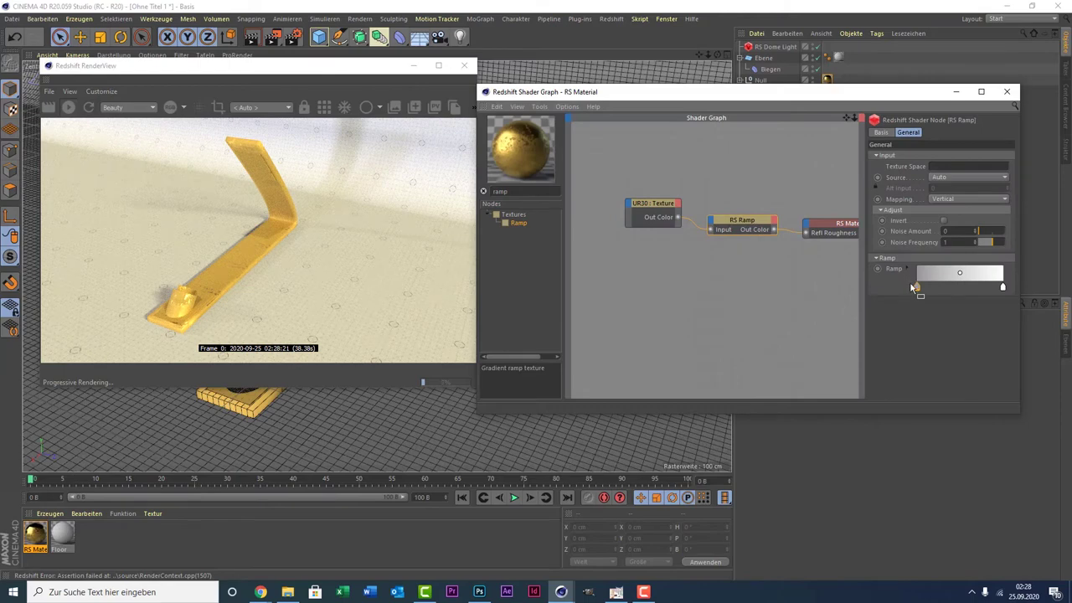
Set the RS Ramp's left knot to pure black (V 0%) and reselect the UR30 Texture node.
double_click(914, 287)
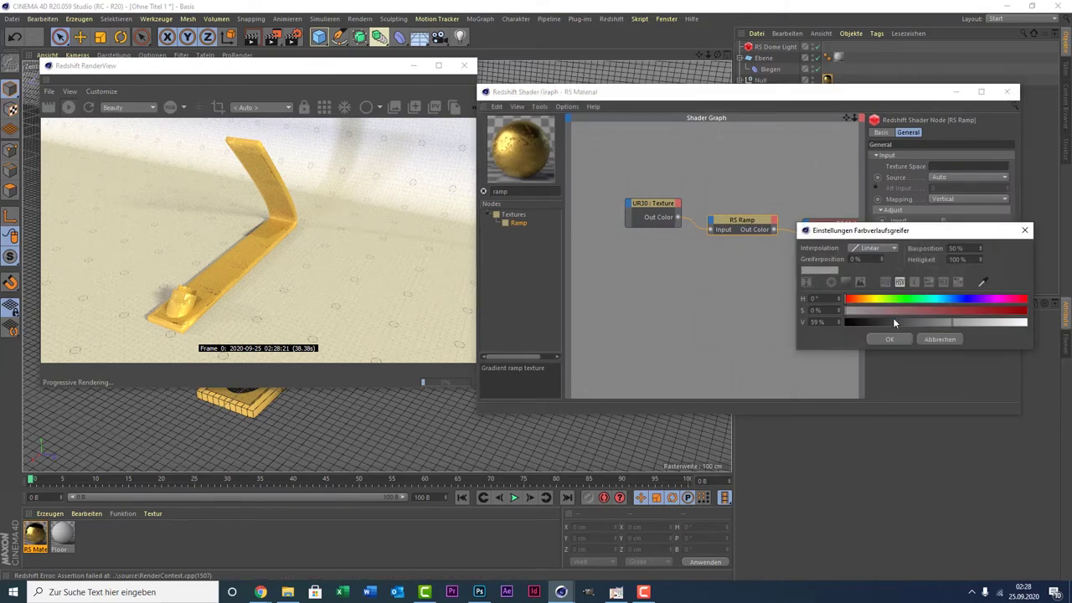
drag(893, 321, 766, 320)
click(872, 334)
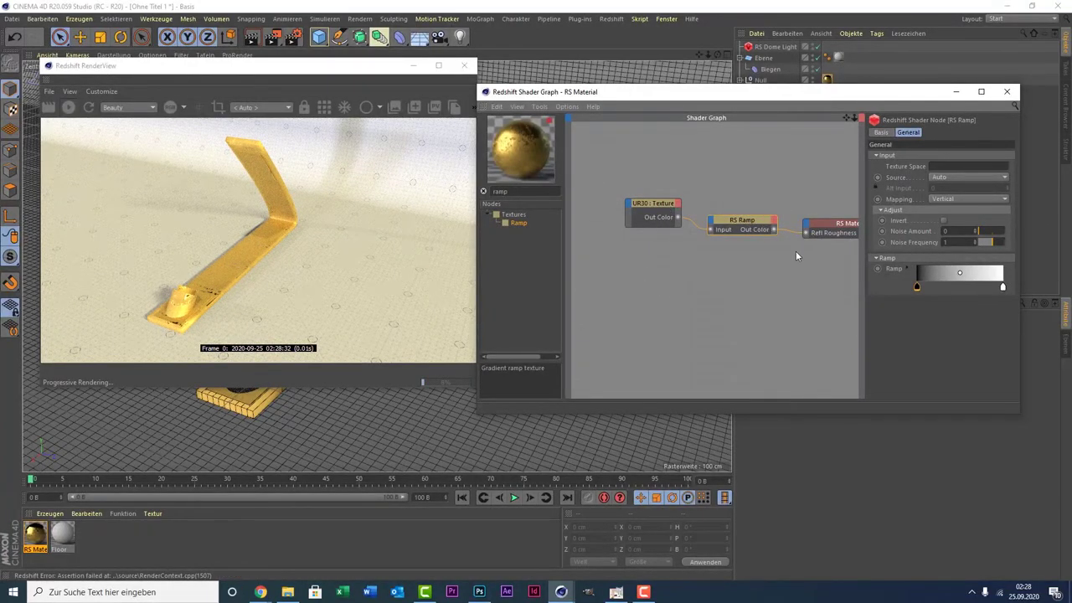
click(641, 203)
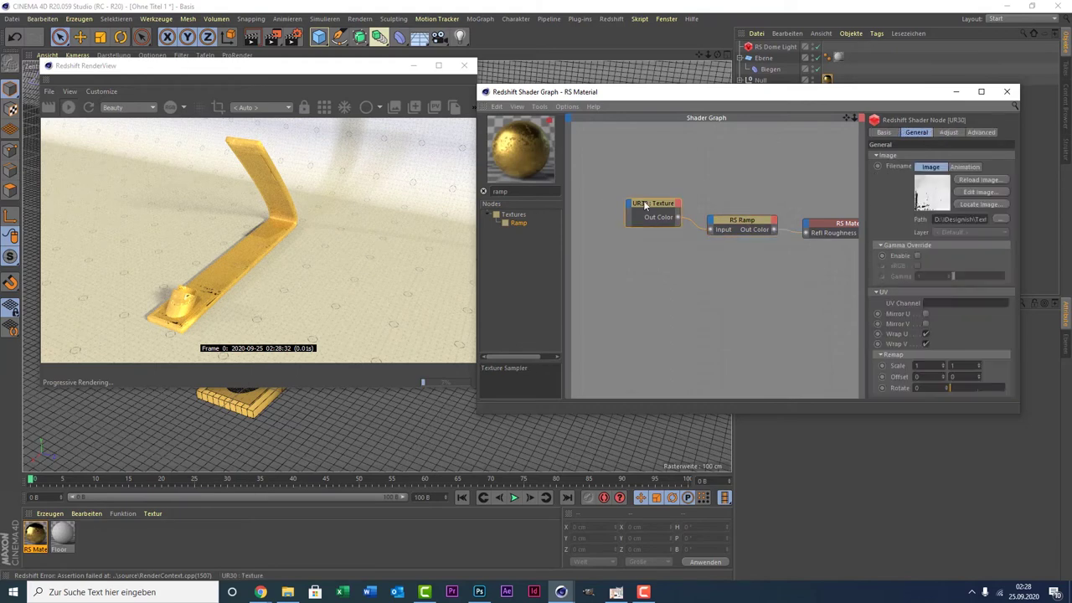
Look through the liquidmaterialspack and metal folders for a new roughness image.
click(1001, 219)
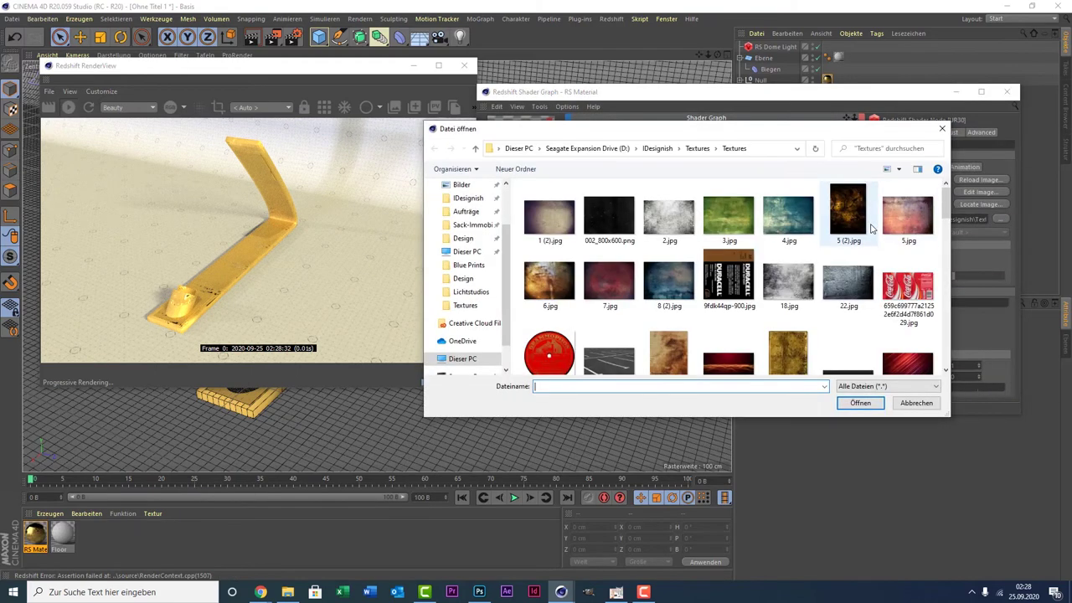
click(695, 148)
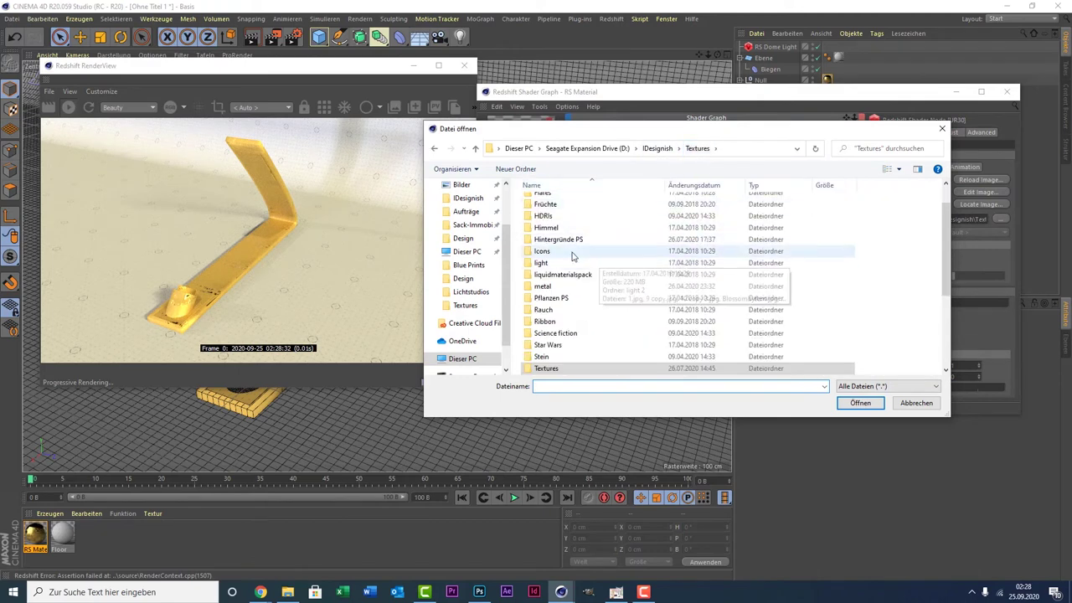
scroll(570, 277, down, 1)
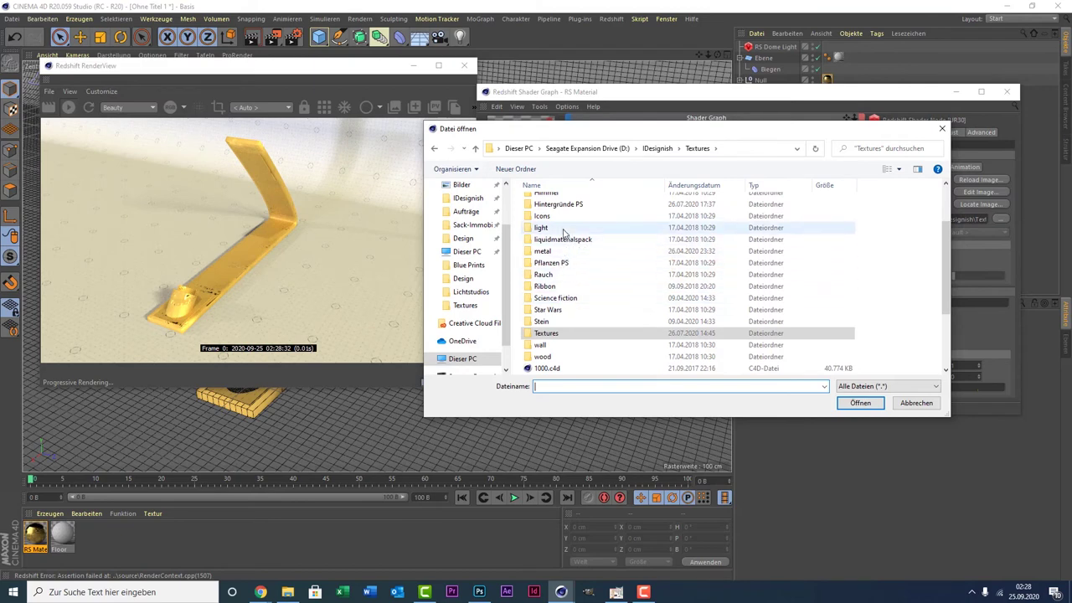
click(562, 243)
double_click(562, 242)
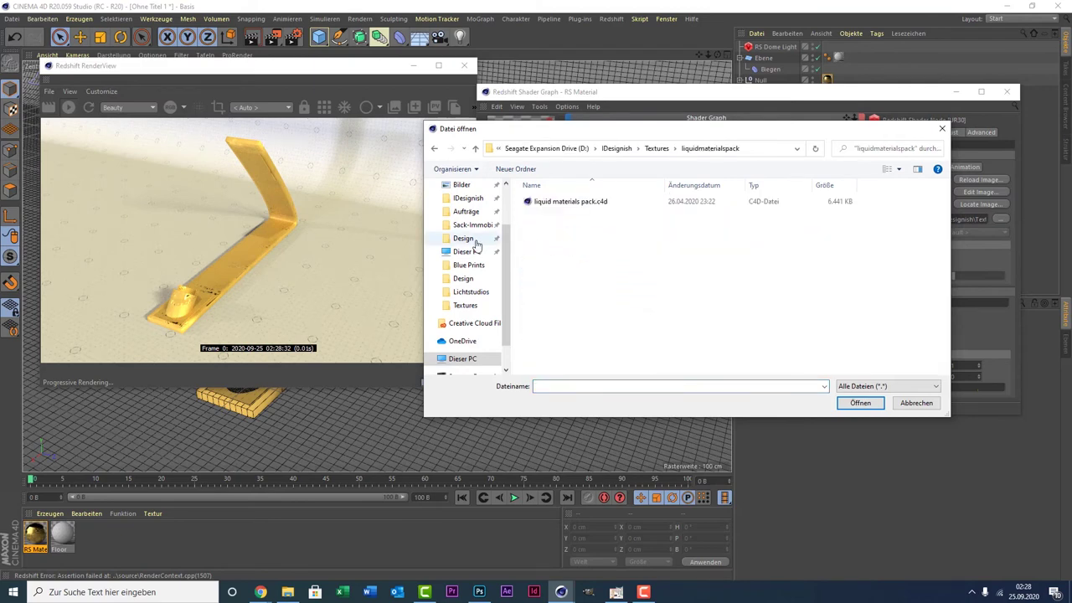
click(435, 148)
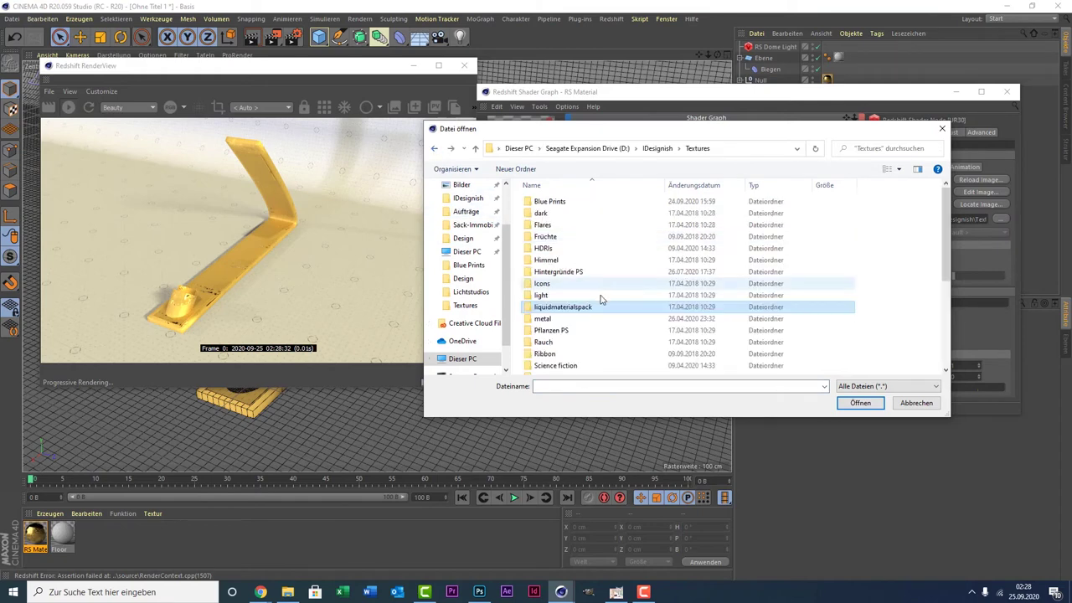
double_click(542, 318)
scroll(536, 285, down, 1)
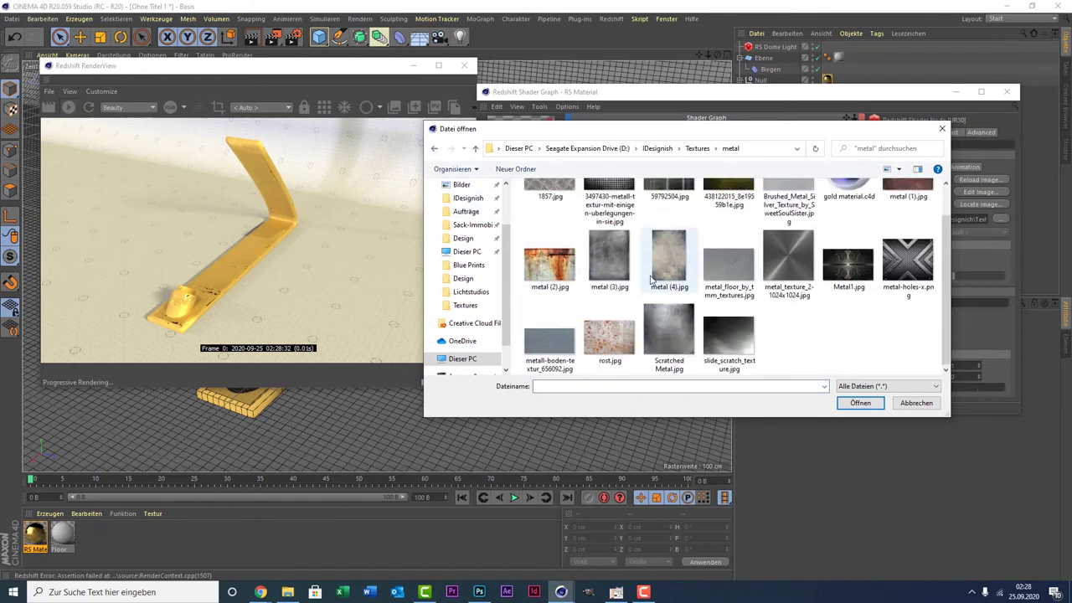
click(433, 149)
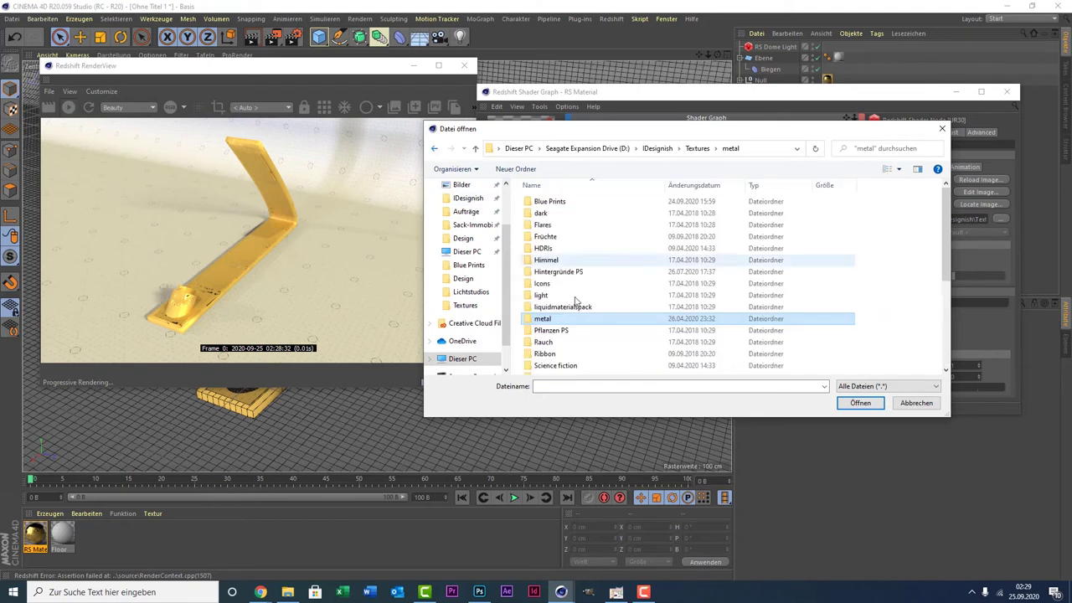
scroll(584, 311, down, 1)
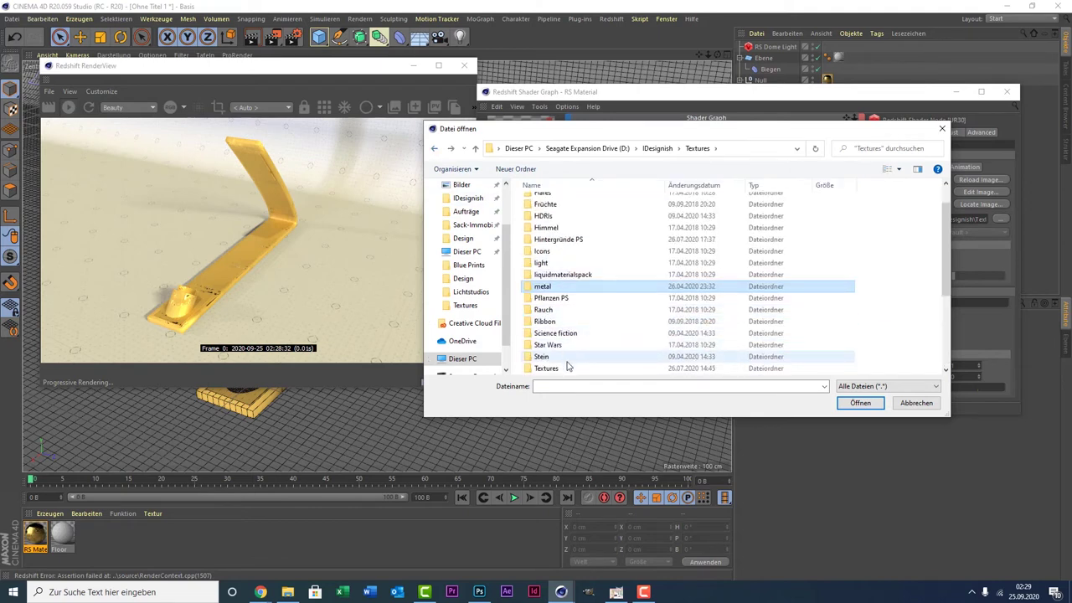
Load the dark speckled JPG from Textures > Textures into the texture node.
double_click(549, 369)
scroll(619, 308, down, 1)
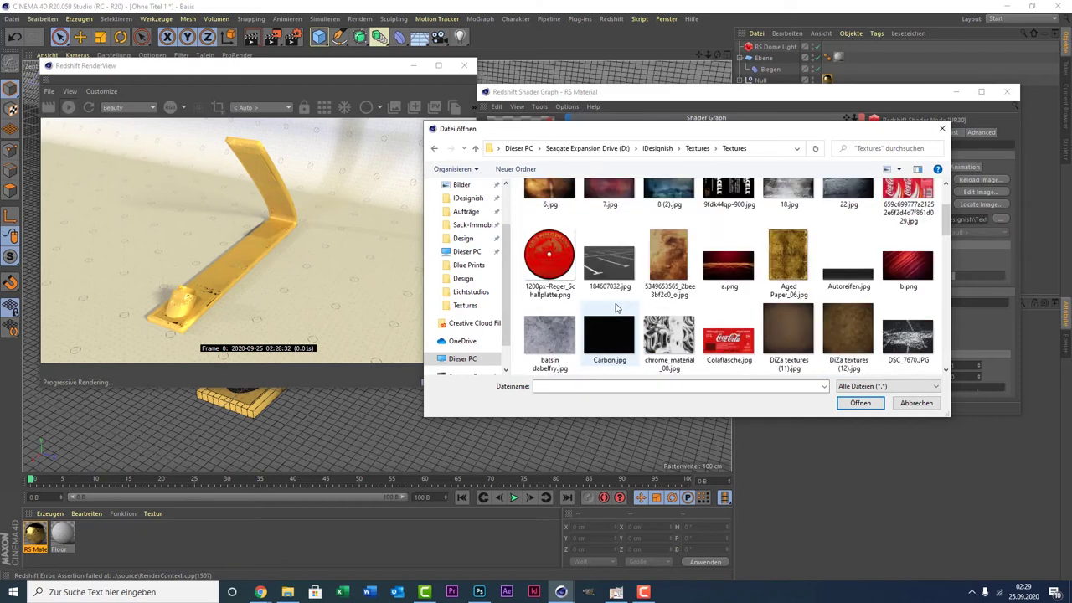
scroll(636, 303, down, 2)
scroll(661, 297, up, 1)
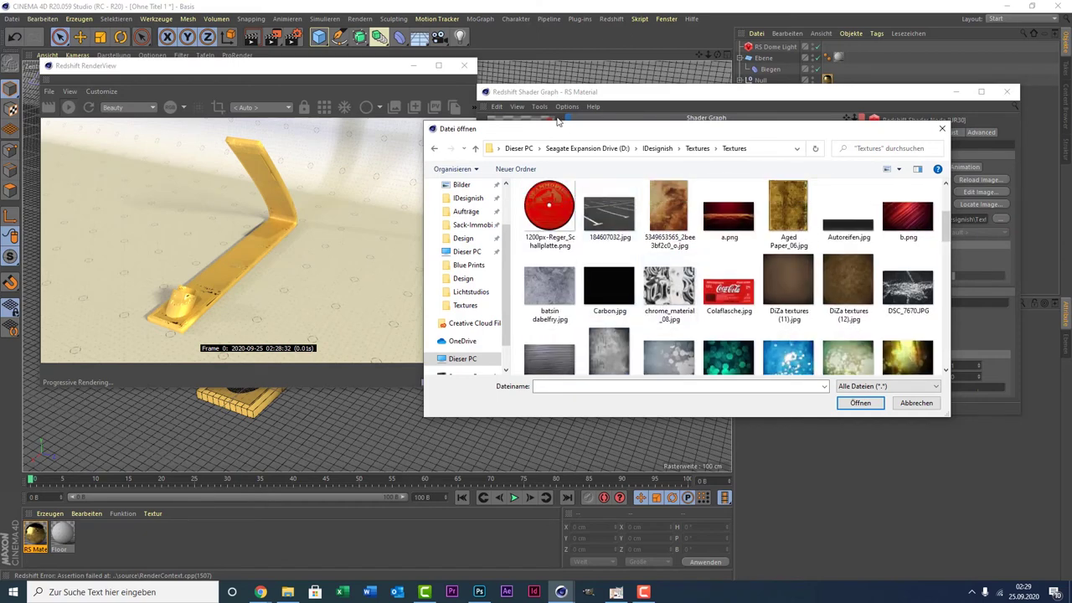
scroll(670, 284, down, 2)
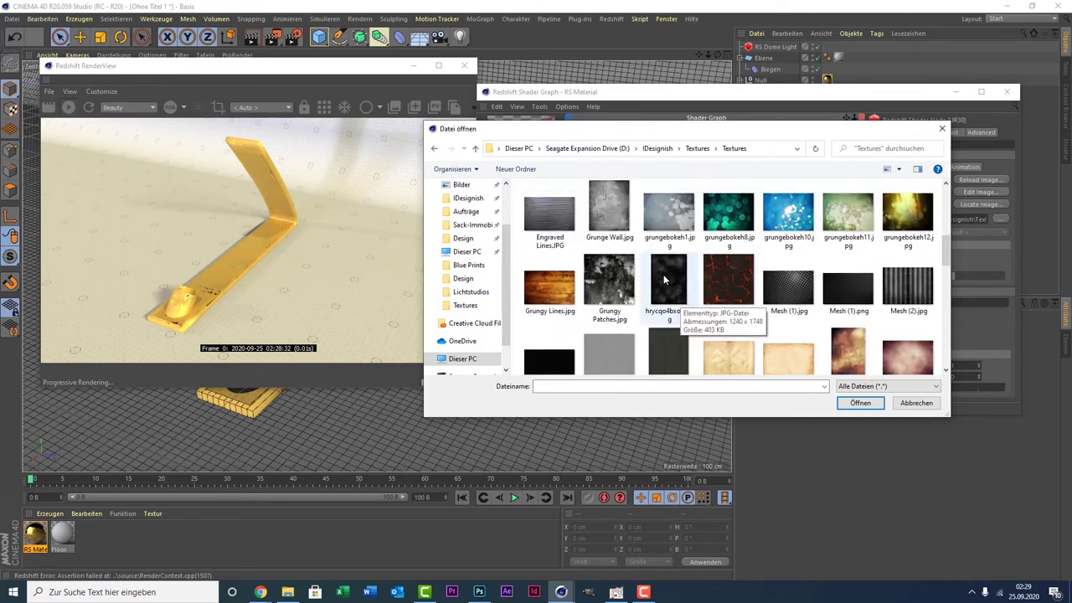
scroll(659, 275, up, 1)
double_click(668, 213)
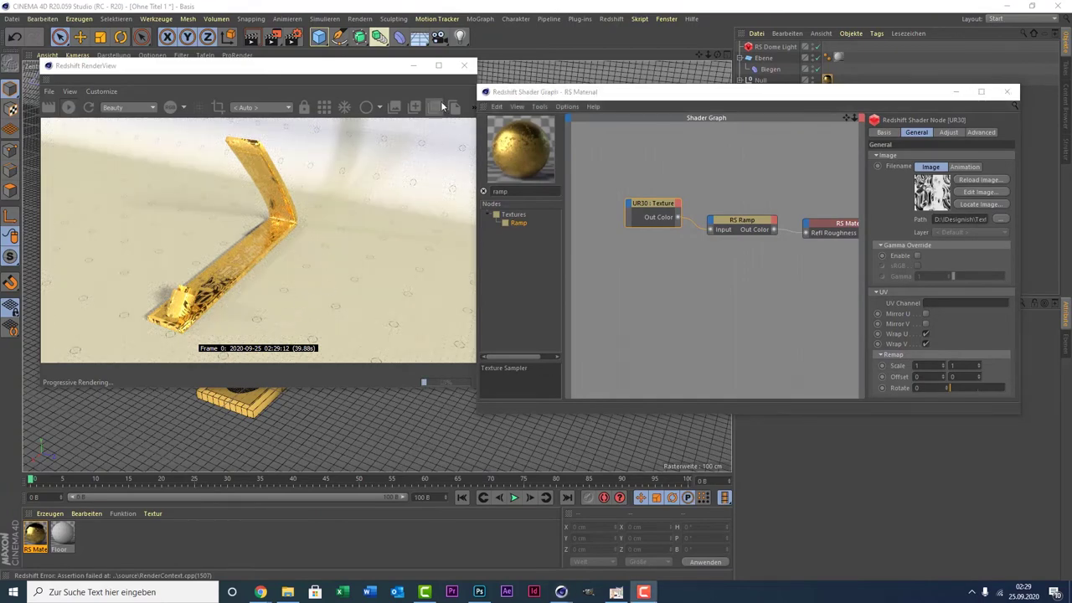
Close the Redshift RenderView and use Render Active View to render the handle in the viewport.
click(464, 66)
click(253, 41)
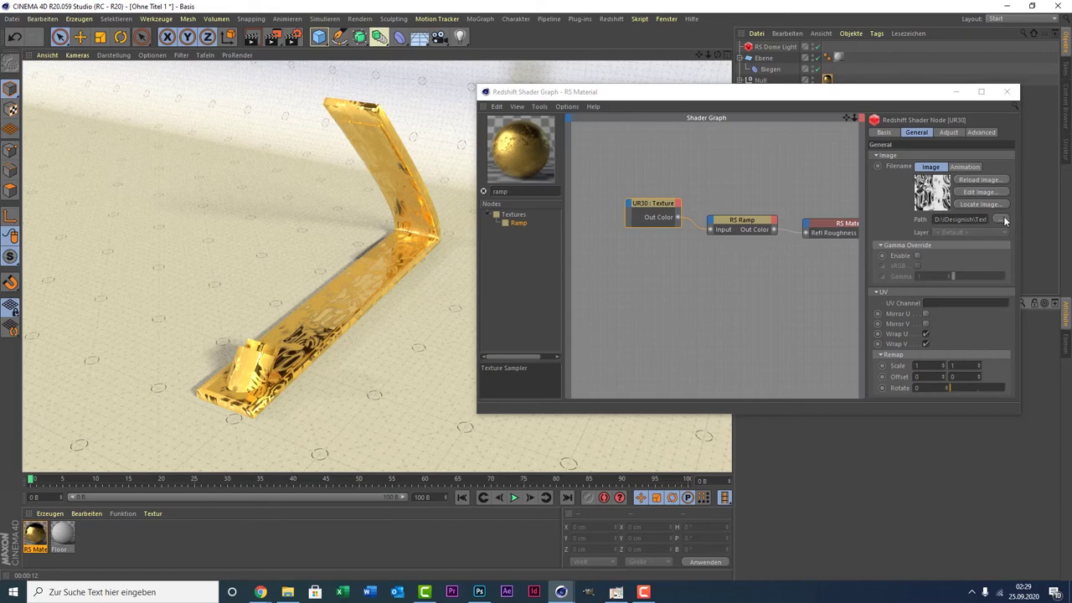
Set the RS Ramp's left knot to 53% grey and re-render the viewport.
click(730, 220)
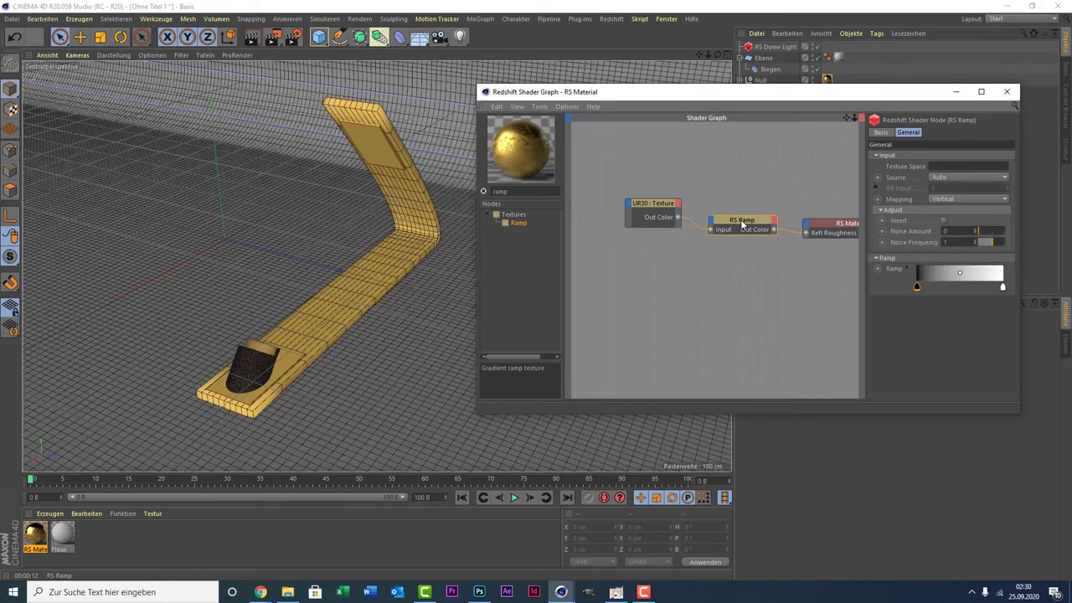
double_click(914, 286)
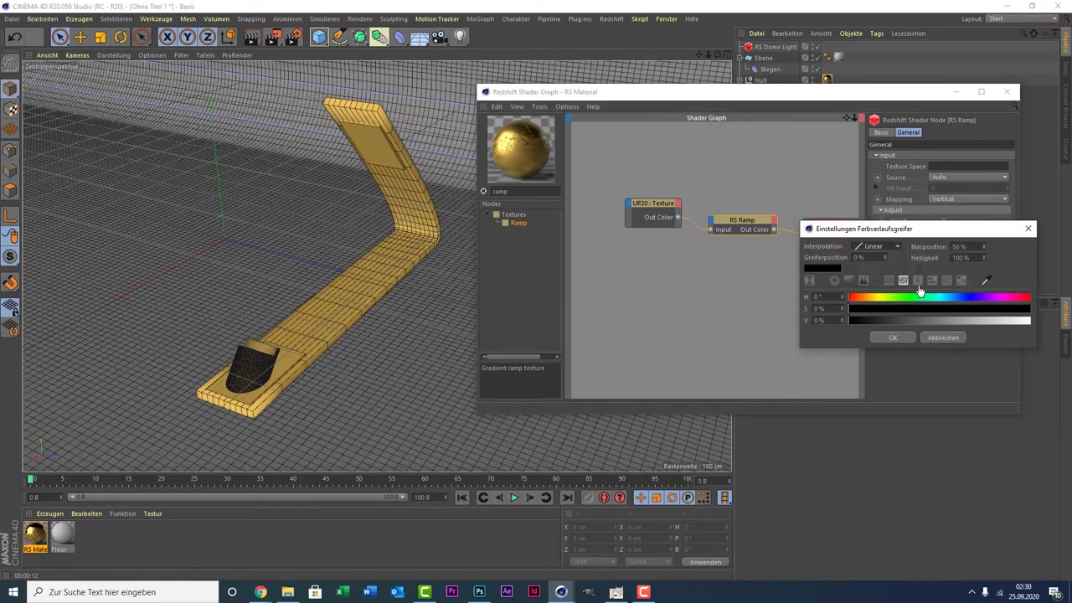
drag(926, 320, 944, 320)
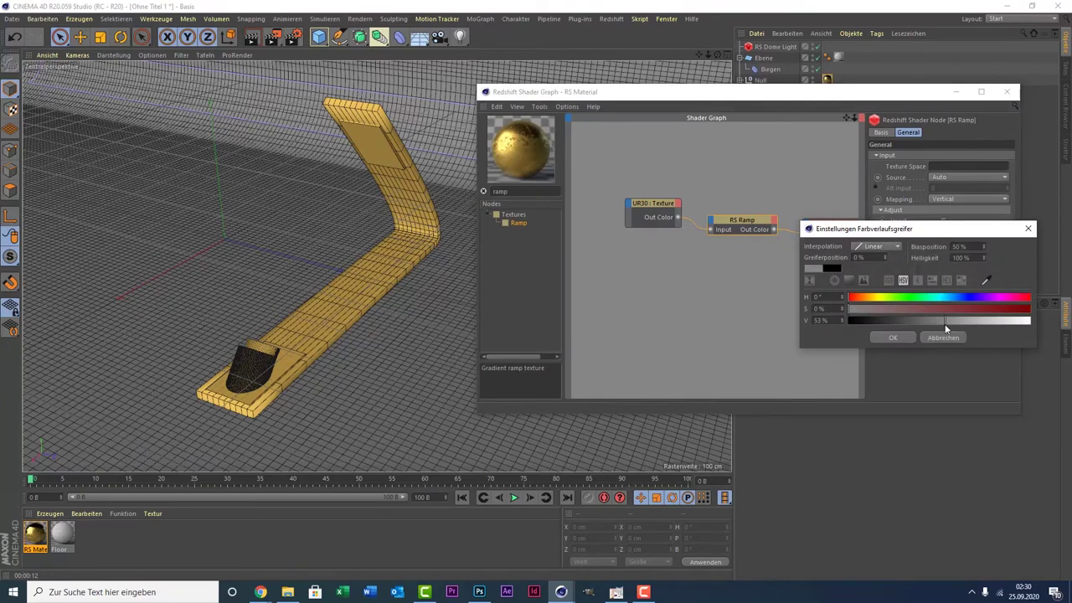
click(891, 337)
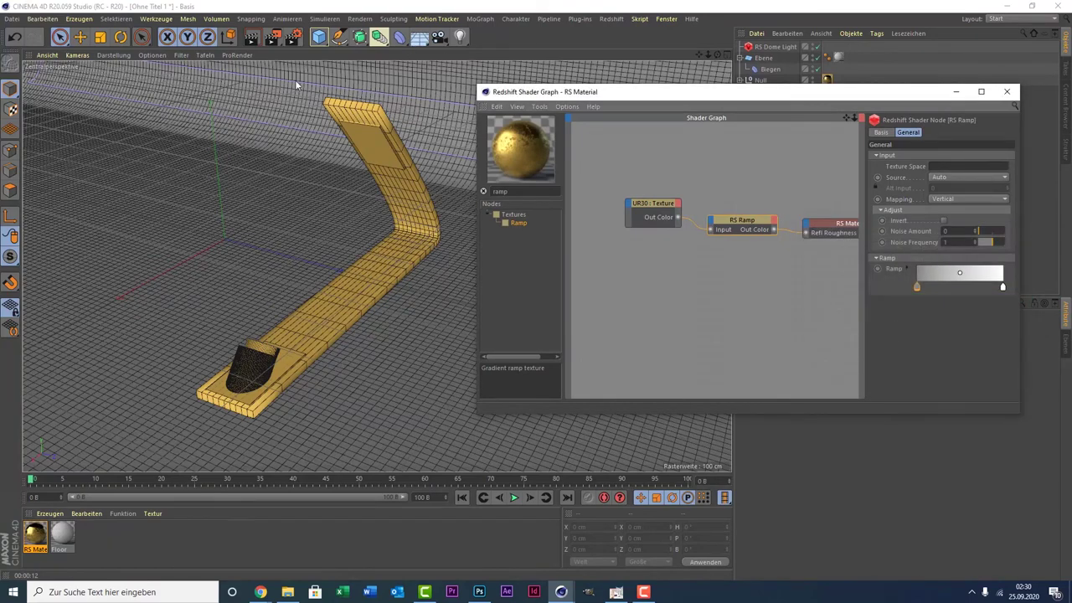
click(252, 37)
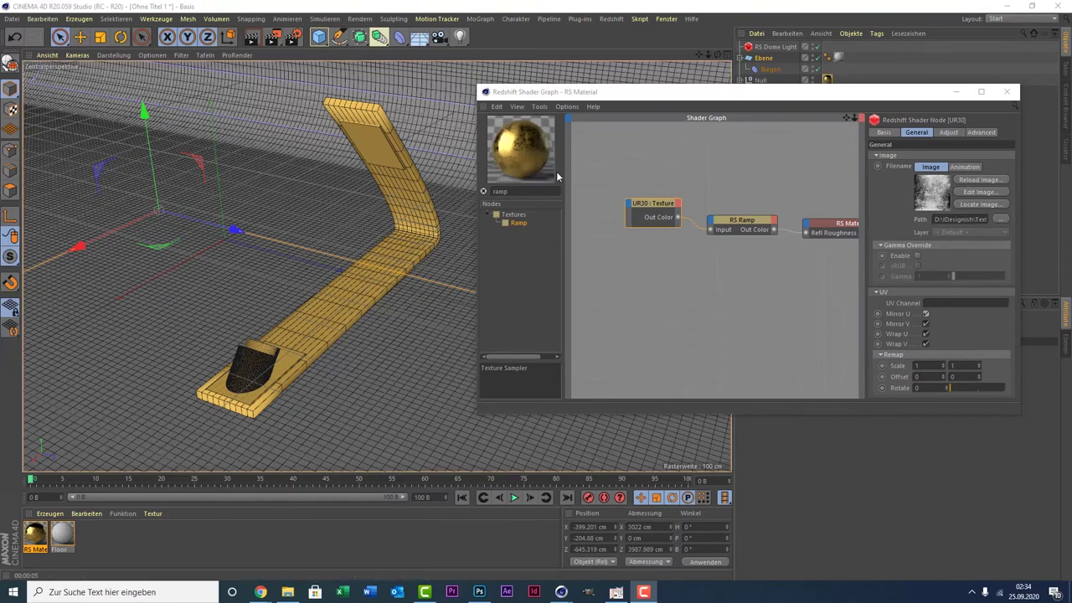
Enable Mirror U and Mirror V on the roughness texture, comparing viewport renders.
click(926, 325)
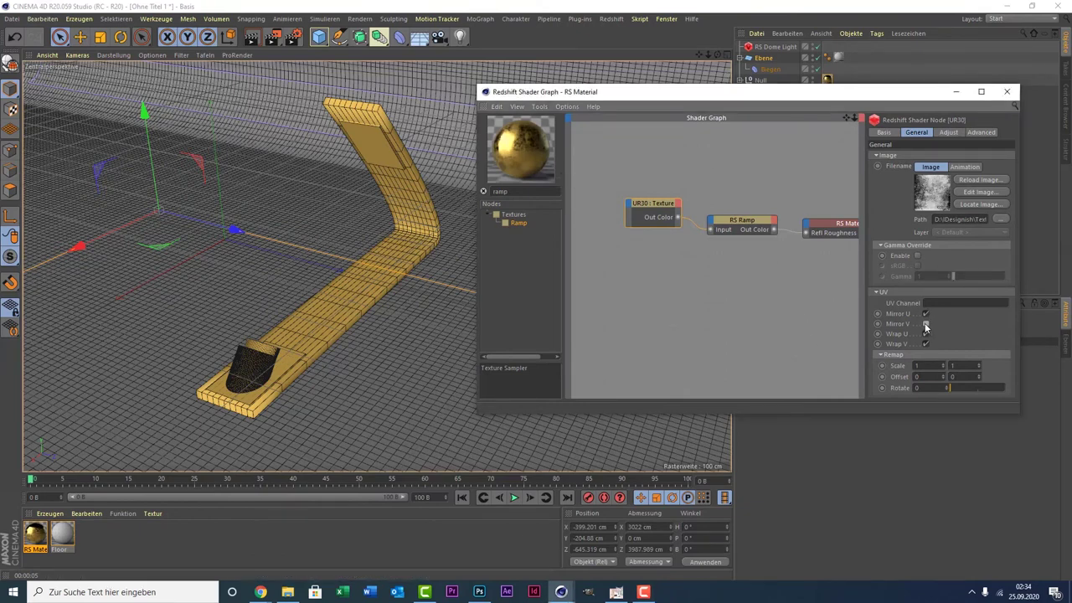
click(926, 323)
click(251, 46)
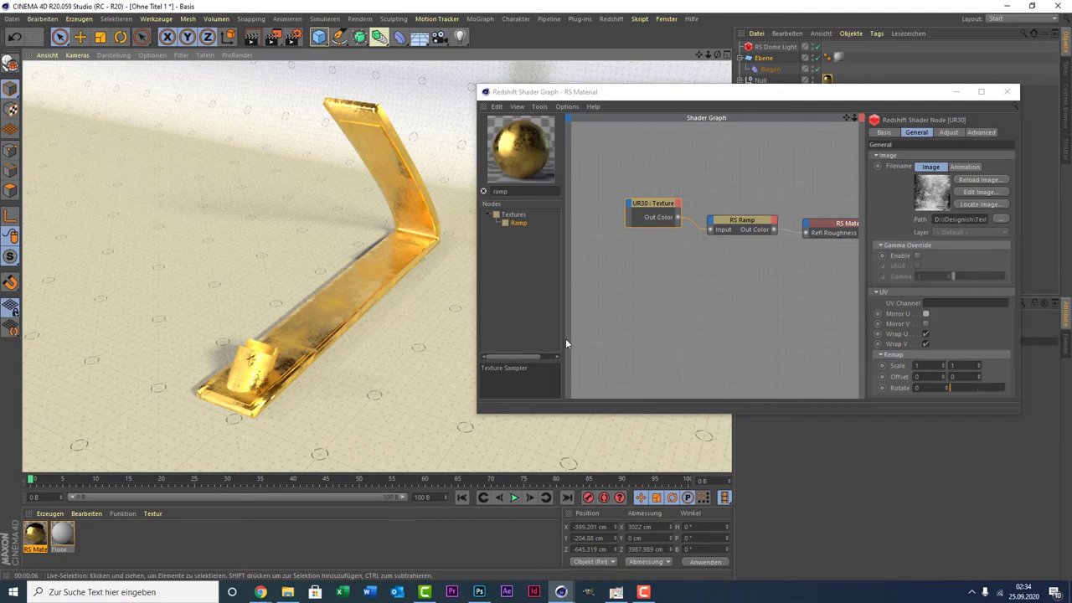
click(925, 333)
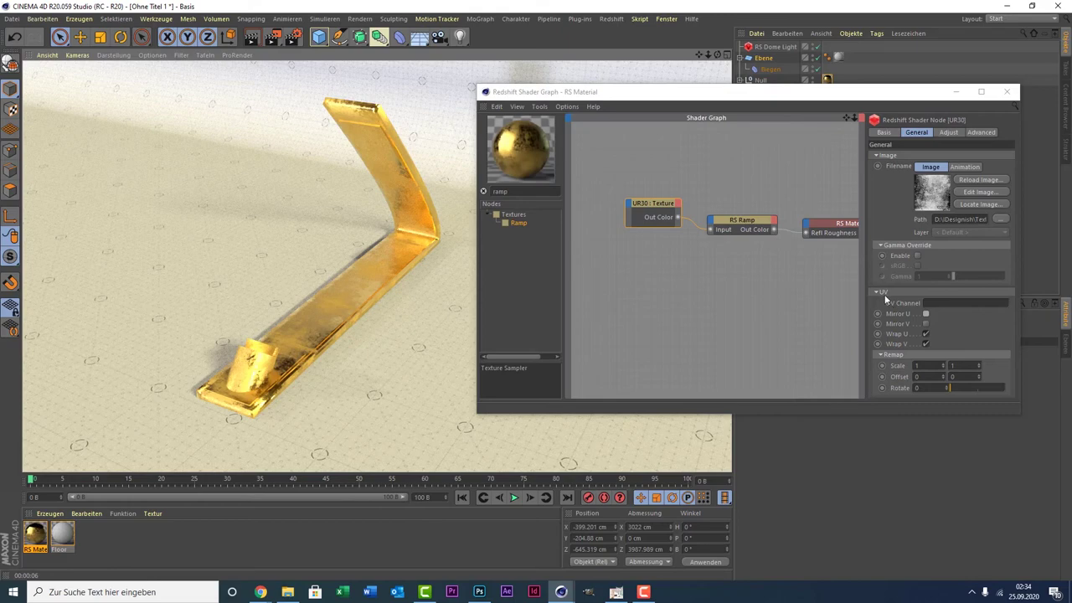
click(926, 313)
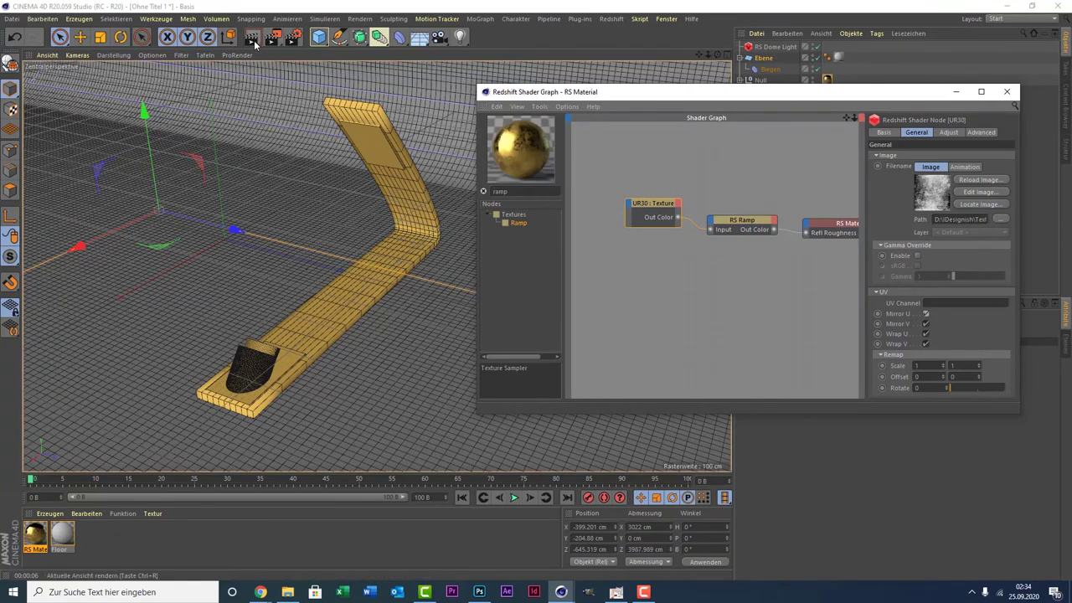
click(285, 266)
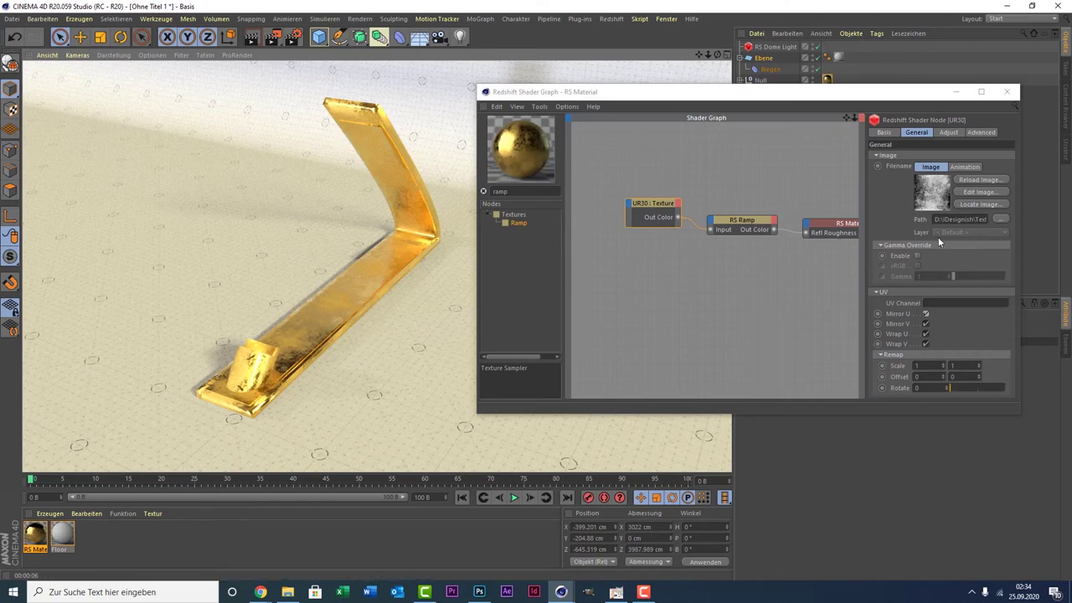
click(745, 224)
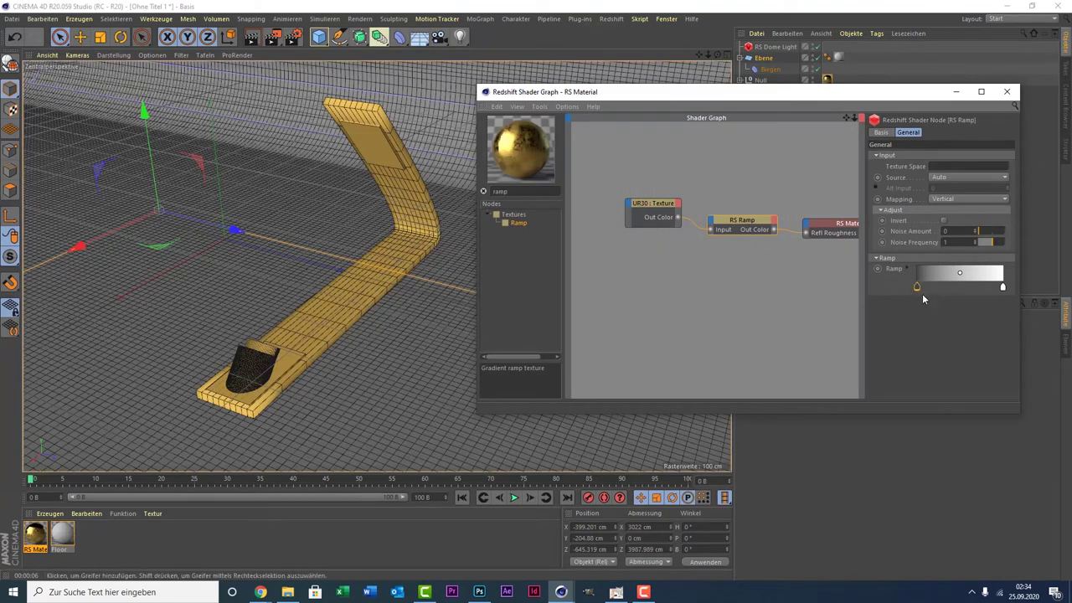
Set the ramp's left knot to 27% grey and re-render the handle in the viewport.
double_click(917, 287)
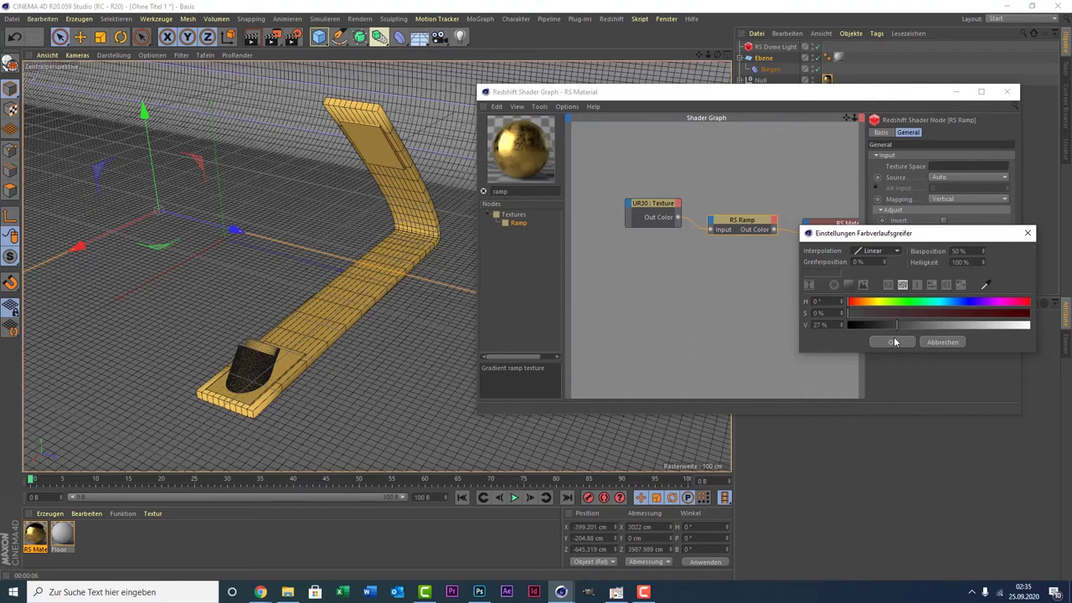
click(892, 341)
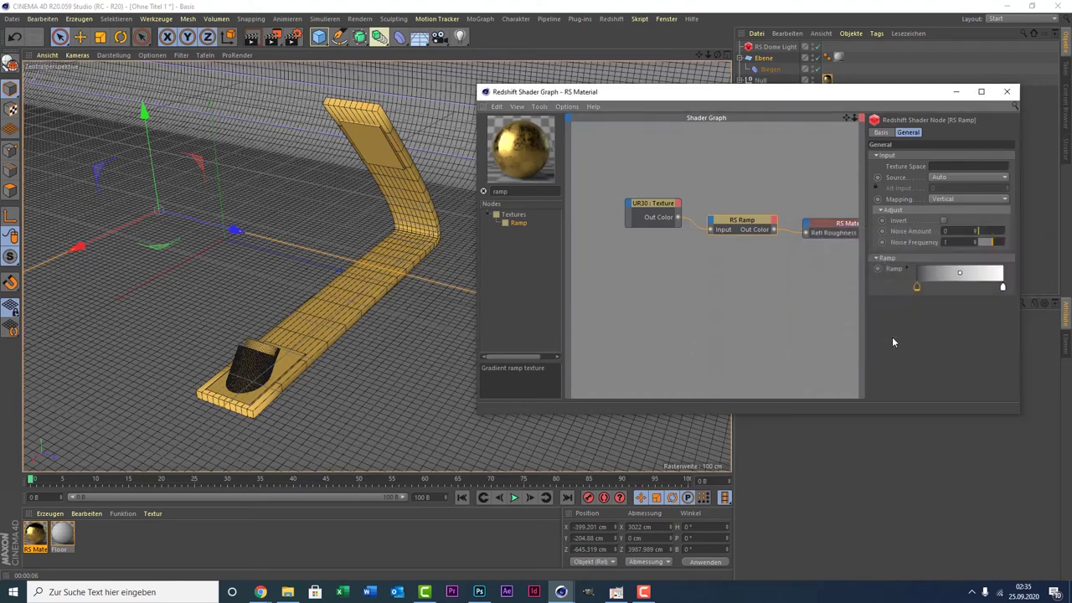
click(251, 38)
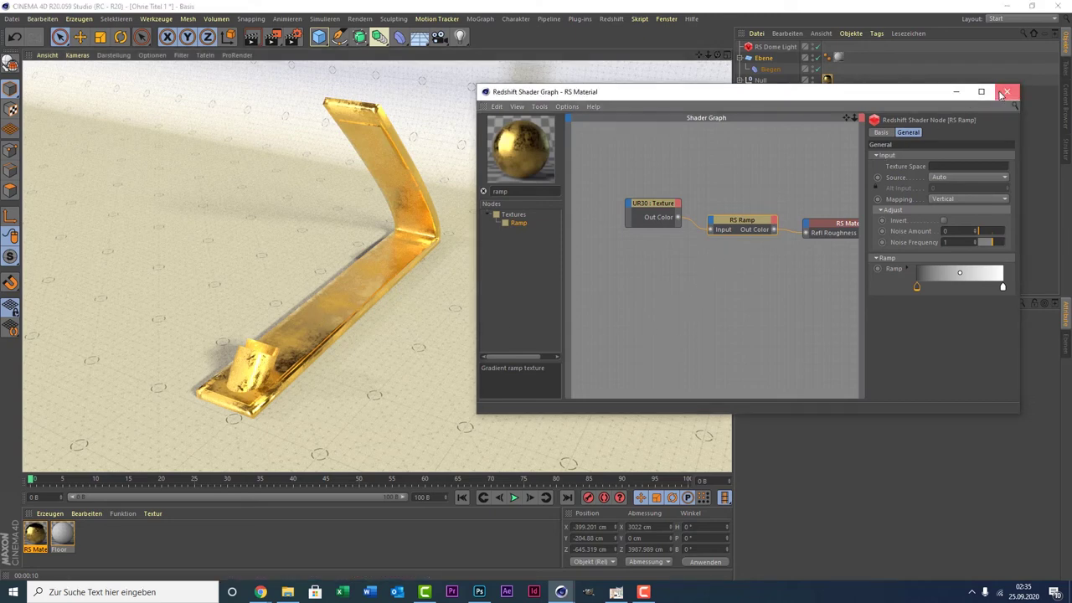
Close the Shader Graph, open Redshift RenderView on the left and render, then select RS Dome Light.
click(1005, 93)
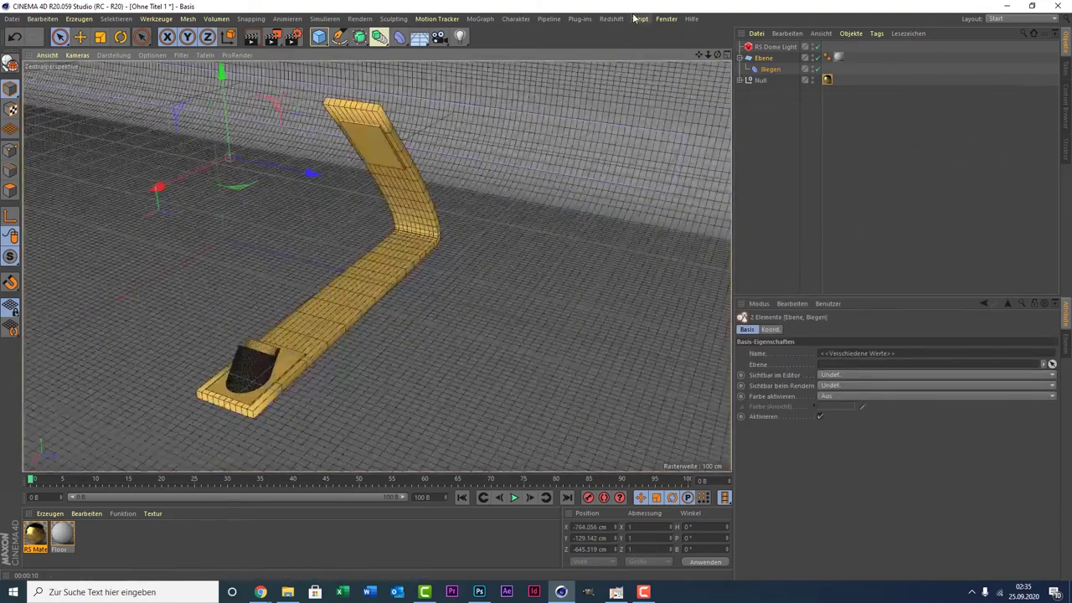
click(611, 18)
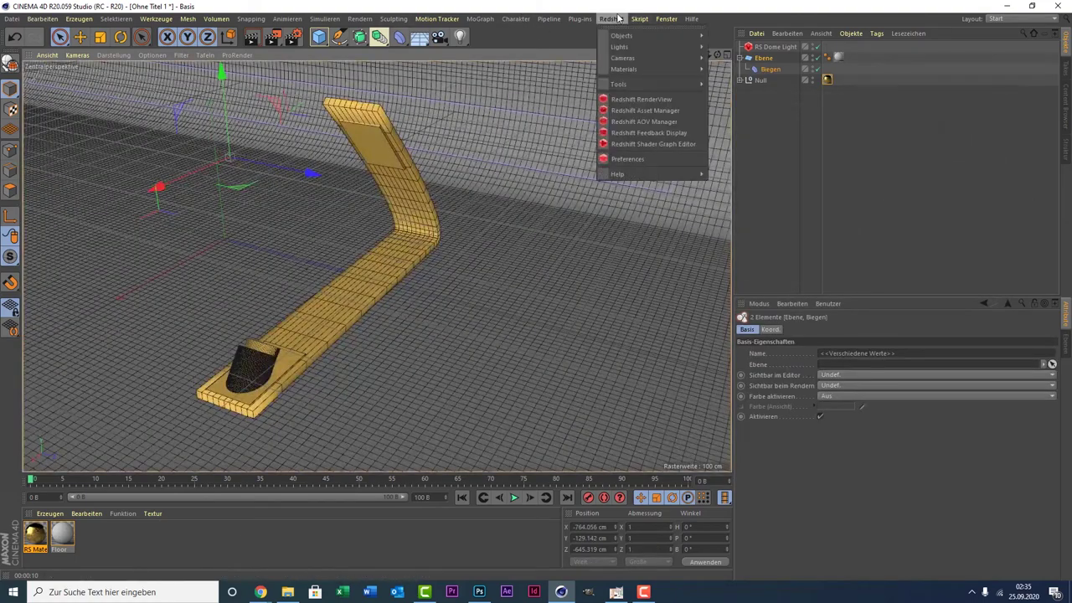
click(636, 99)
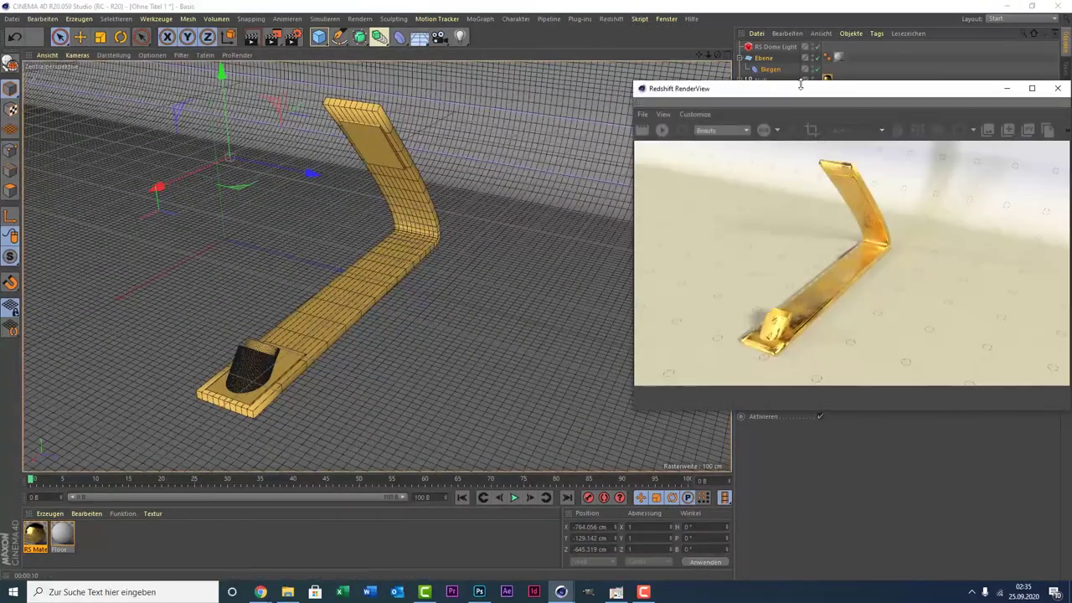
mouse_move(821, 87)
mouse_down()
mouse_move(265, 111)
mouse_move(224, 72)
mouse_up()
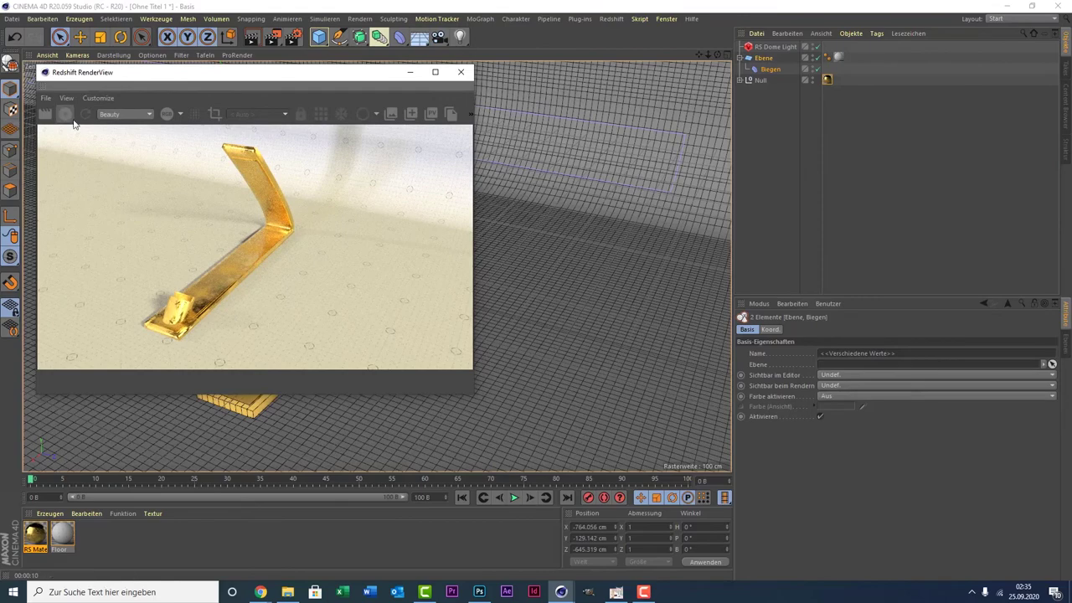
click(64, 113)
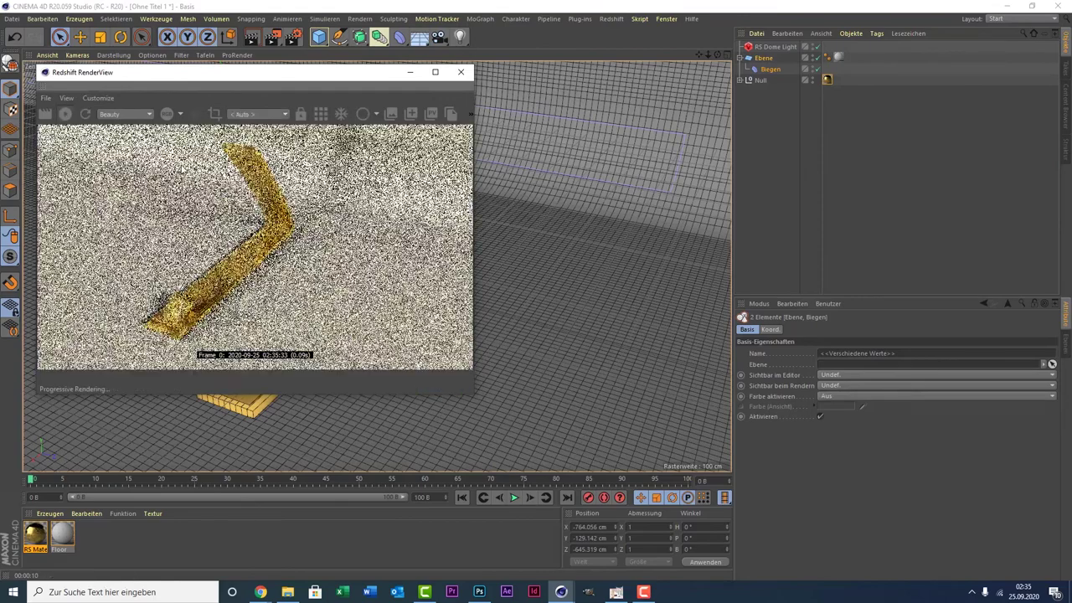
click(771, 47)
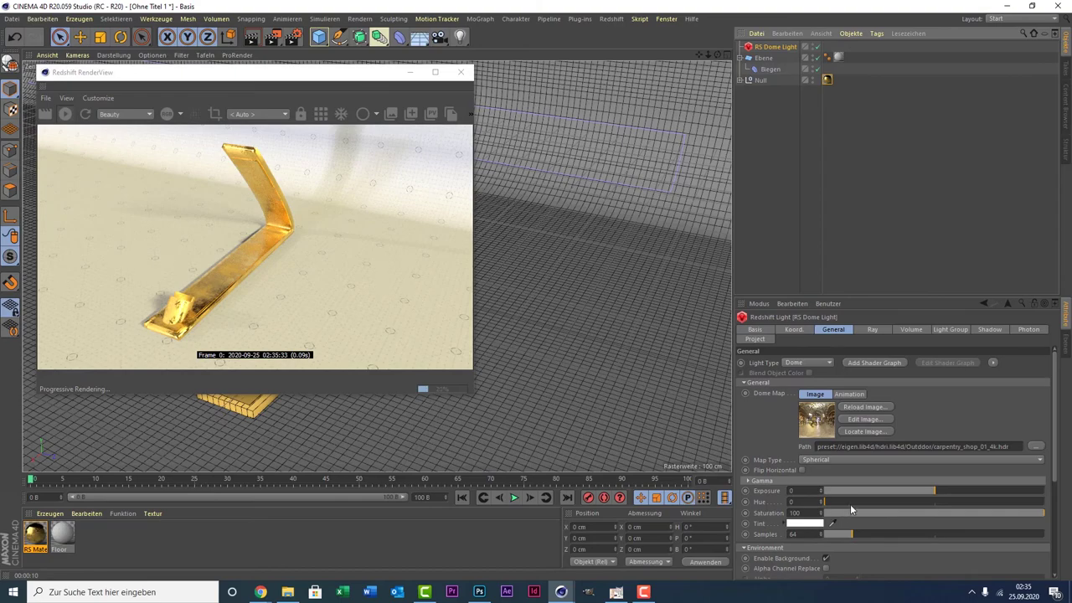
Try tinting the dome light via Hue and Saturation, then reset both to 0.
drag(848, 510, 760, 506)
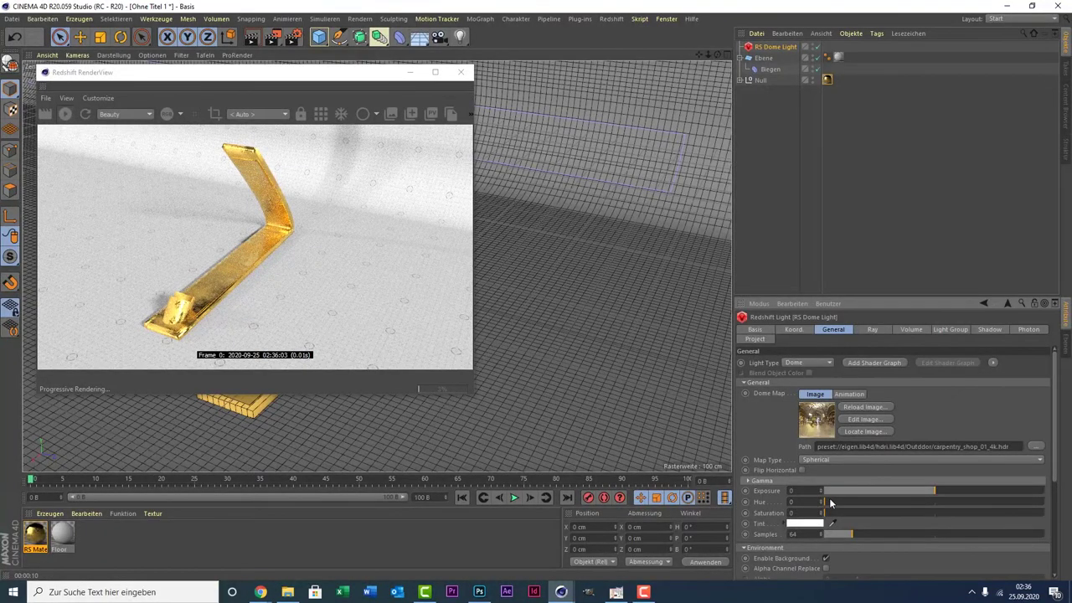
drag(830, 500, 870, 500)
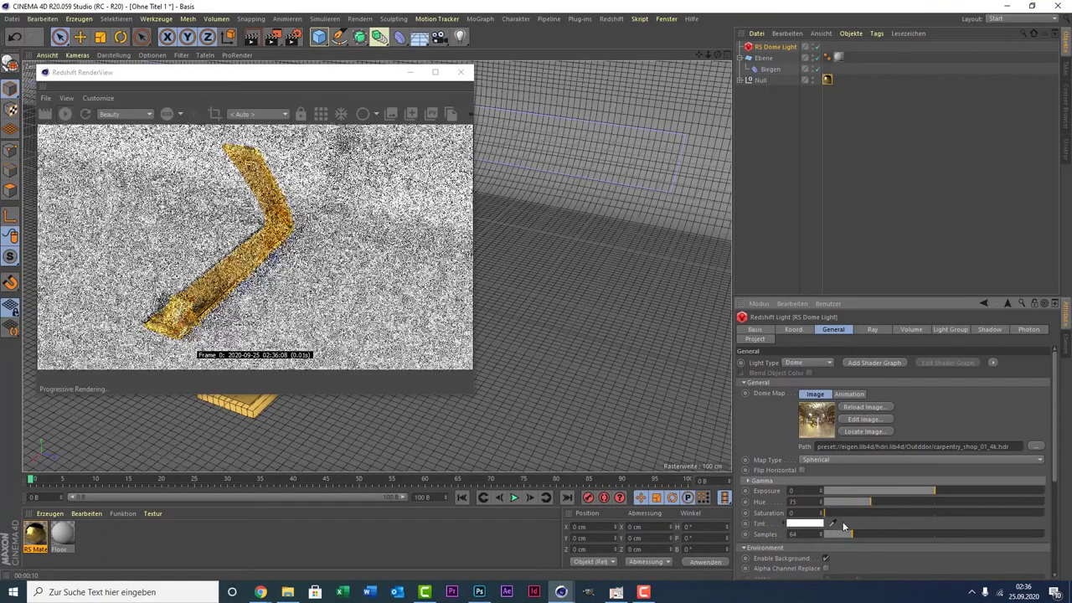
click(843, 512)
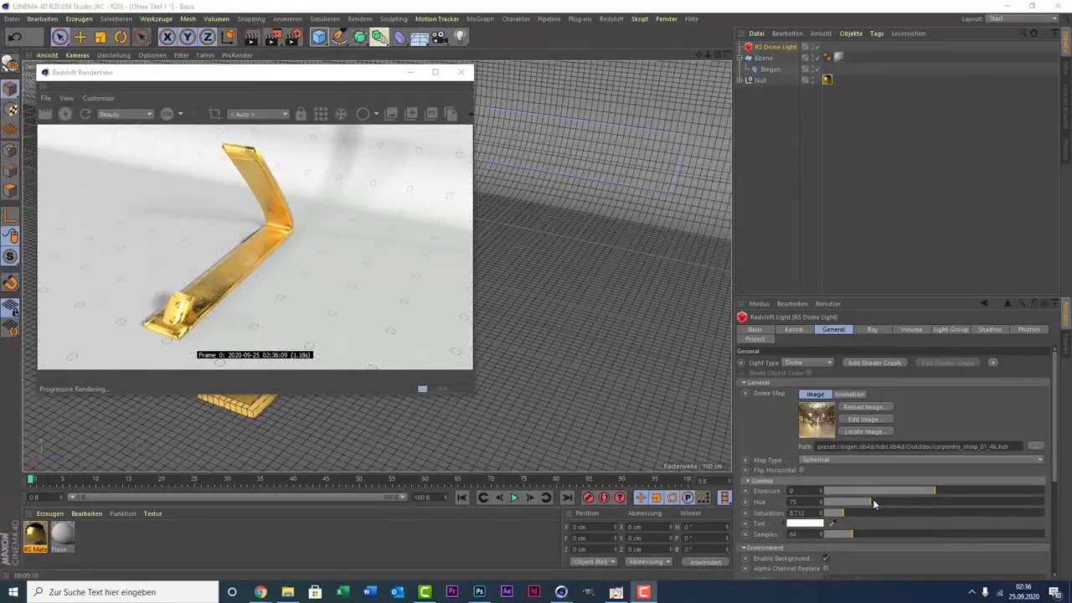
drag(856, 510, 984, 512)
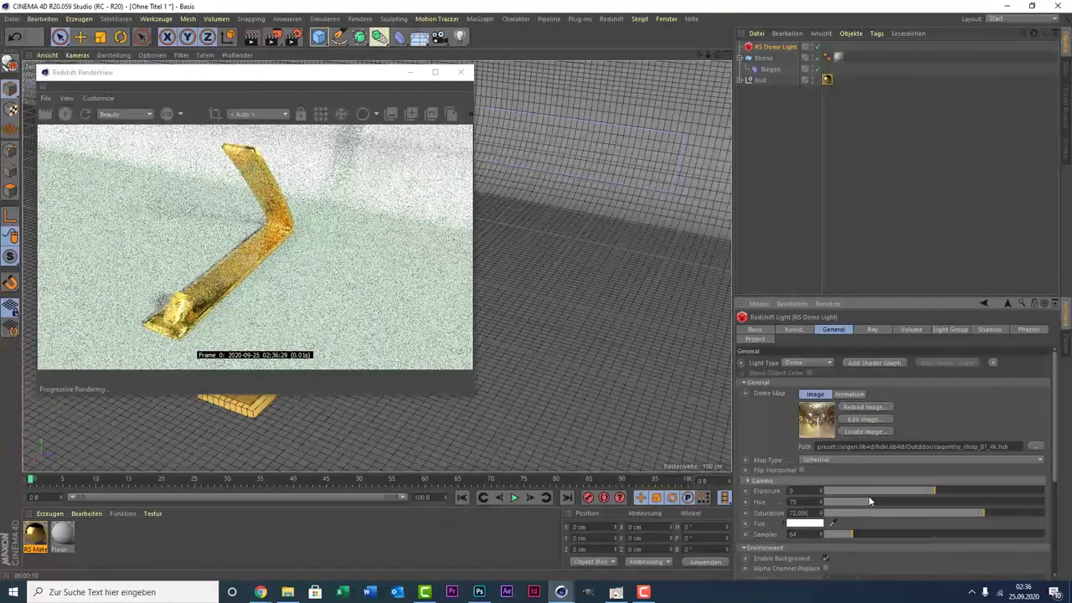
drag(851, 503, 1035, 505)
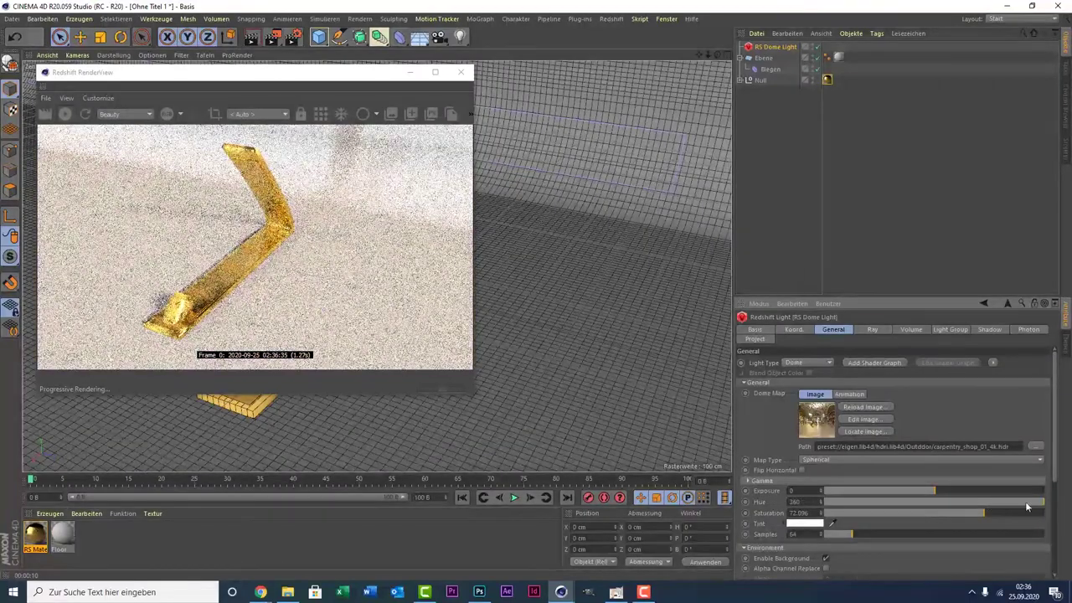
mouse_move(1035, 504)
mouse_down()
mouse_move(853, 505)
mouse_move(791, 494)
mouse_up()
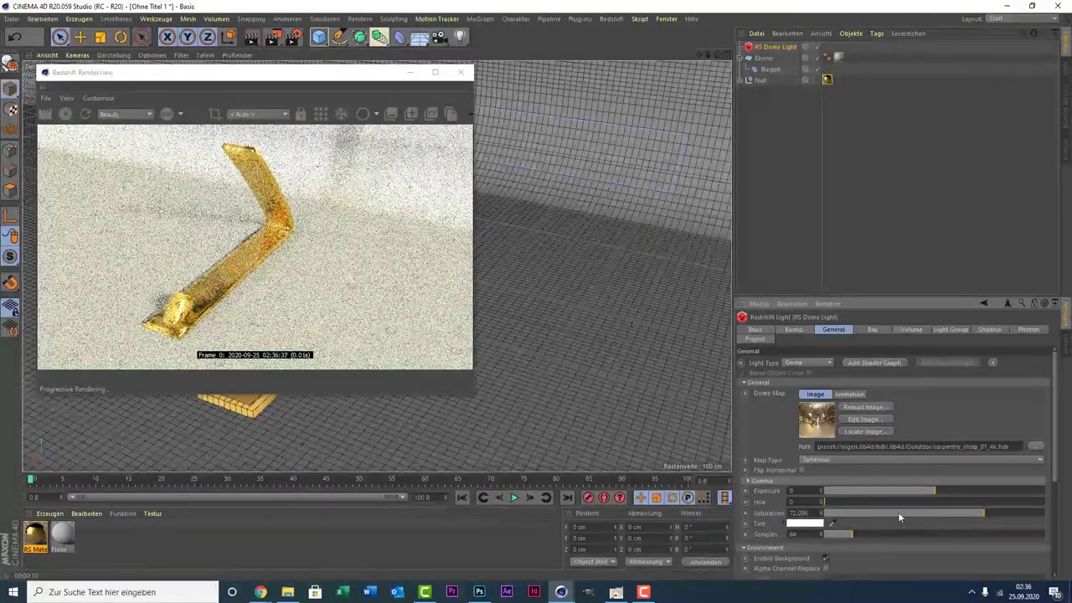
drag(898, 512, 711, 519)
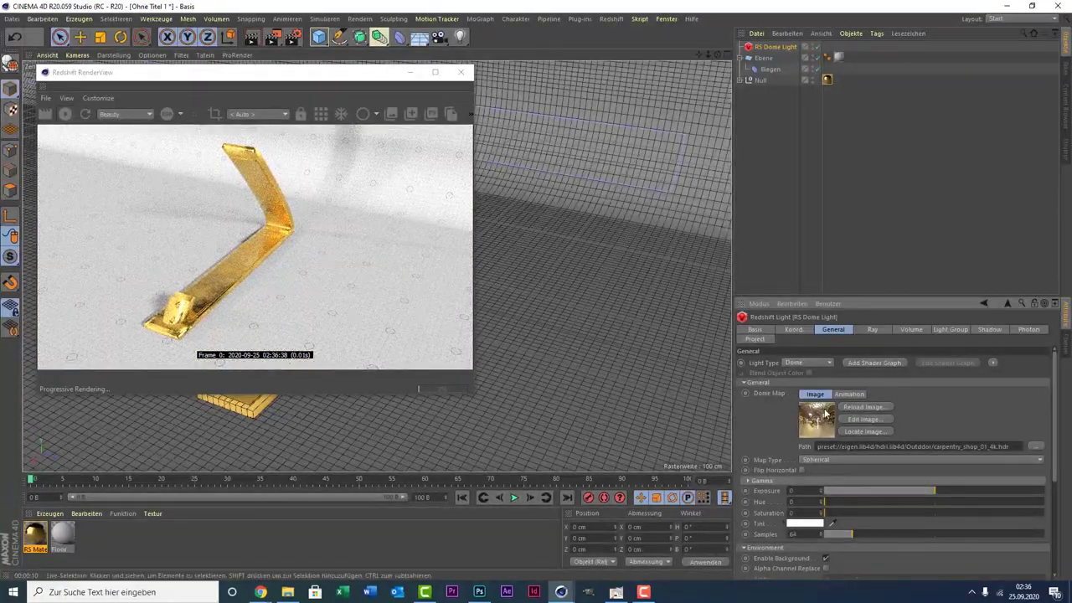
Set the dome light exposure to 0.02, close RenderView and render in the viewport.
drag(926, 488, 997, 489)
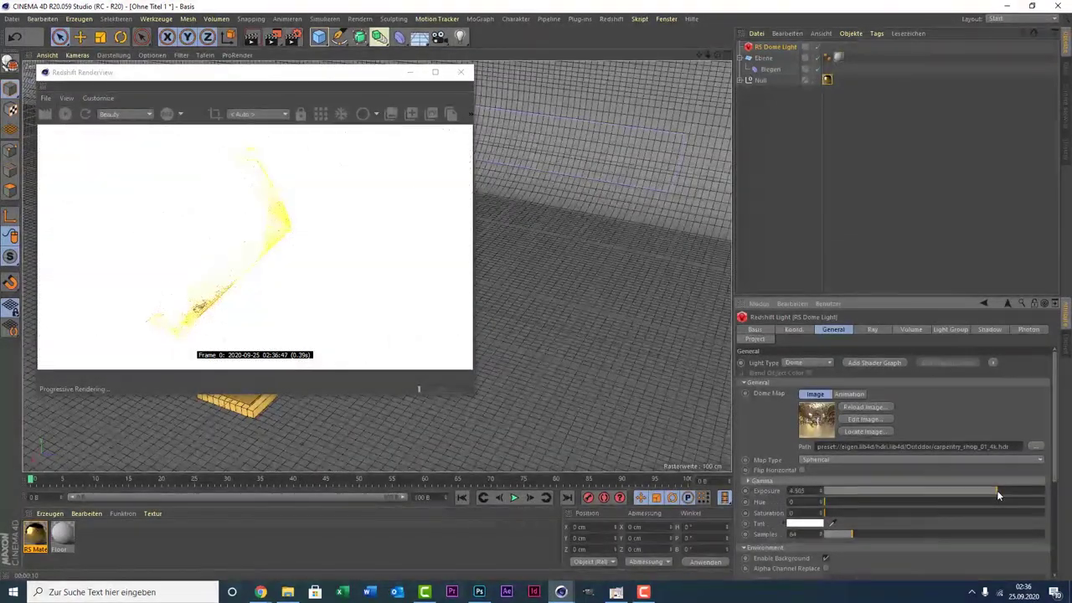
mouse_move(997, 490)
mouse_down()
mouse_move(911, 490)
mouse_move(934, 491)
mouse_up()
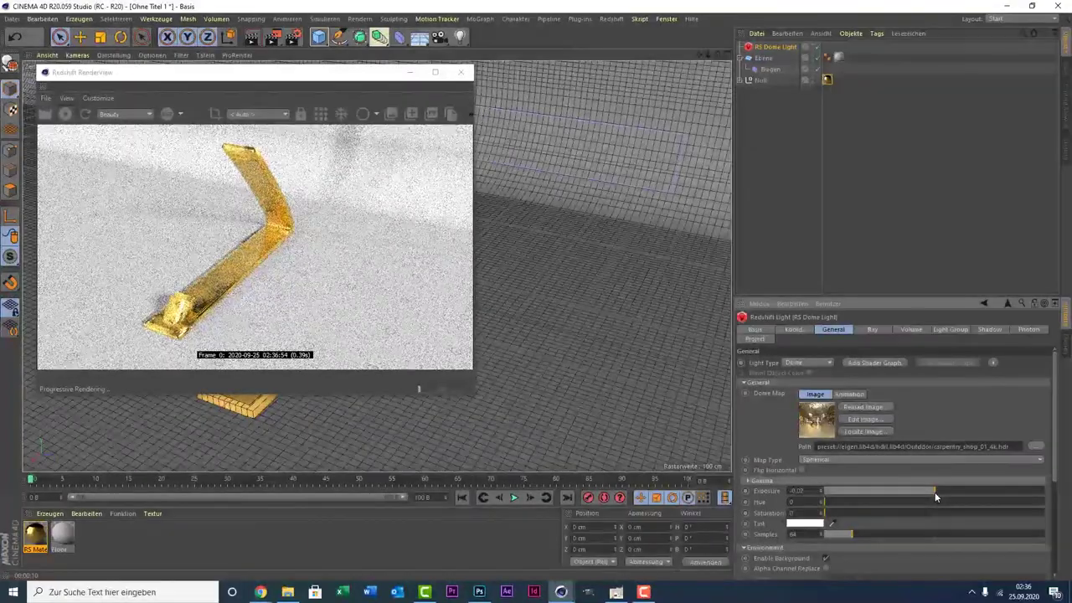
click(934, 491)
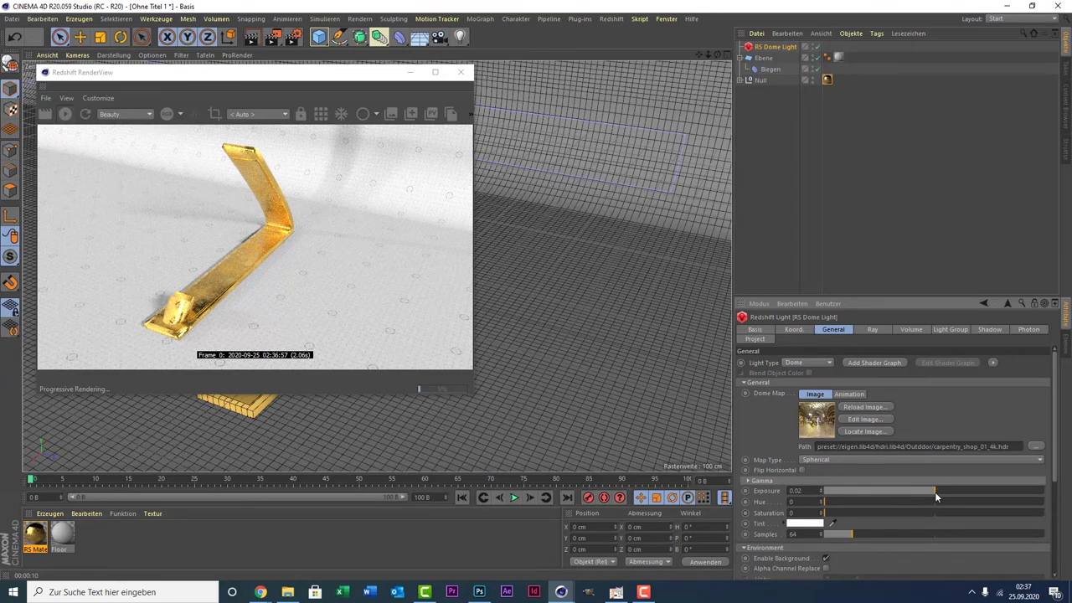
click(460, 72)
click(252, 37)
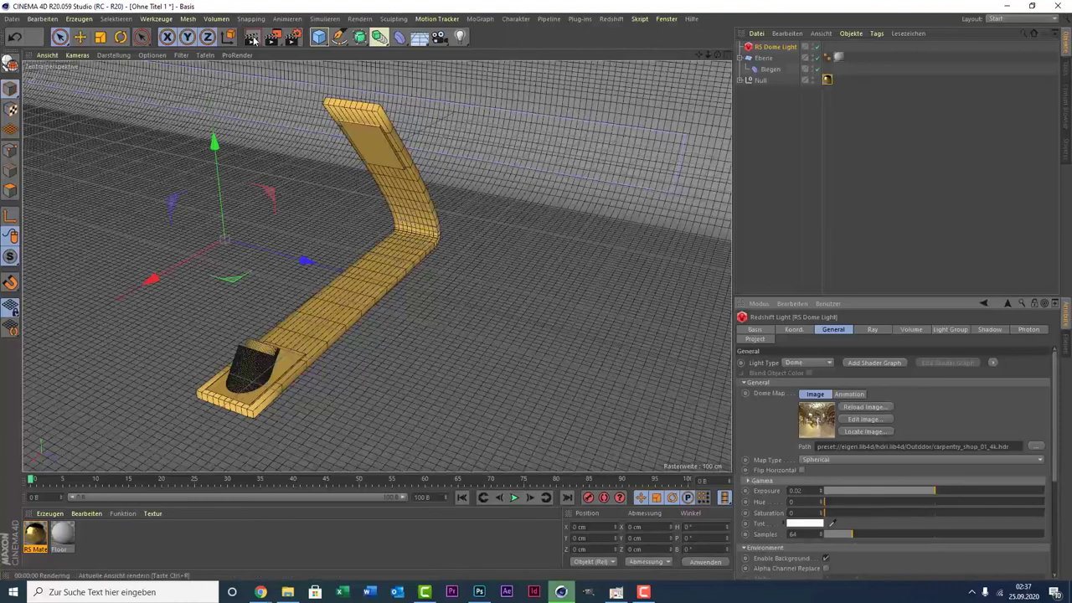